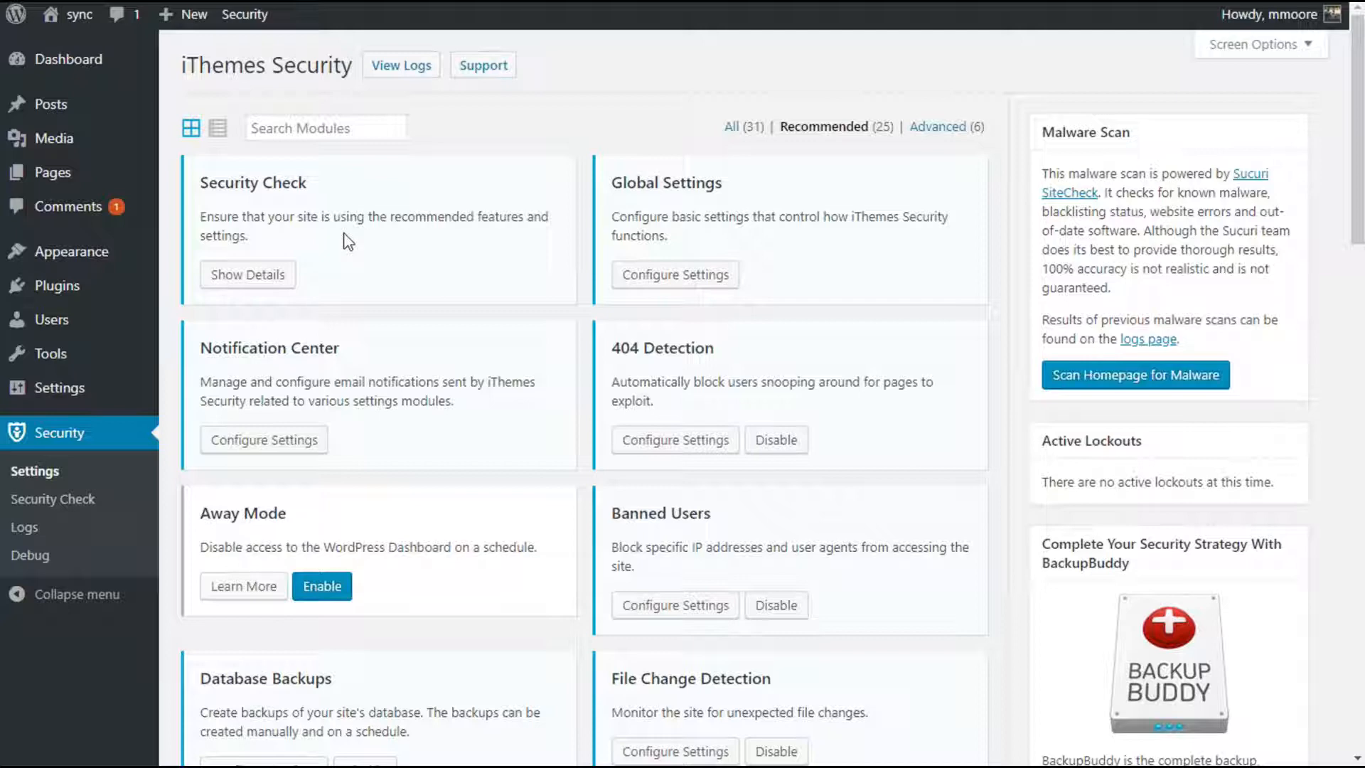
# Step: Run the Security Check to secure the site with the recommended modules, and activate Network Brute Force Protection
pyautogui.click(224, 278)
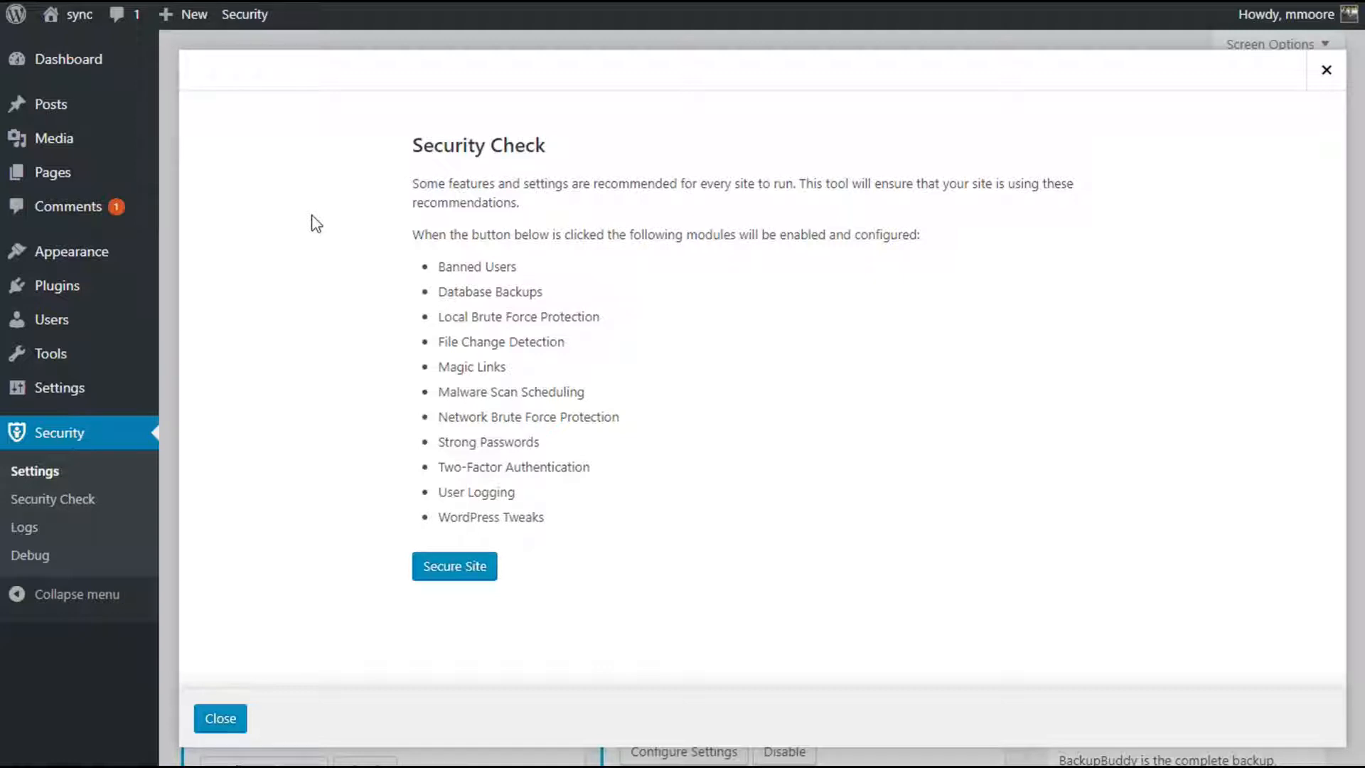
pyautogui.click(445, 567)
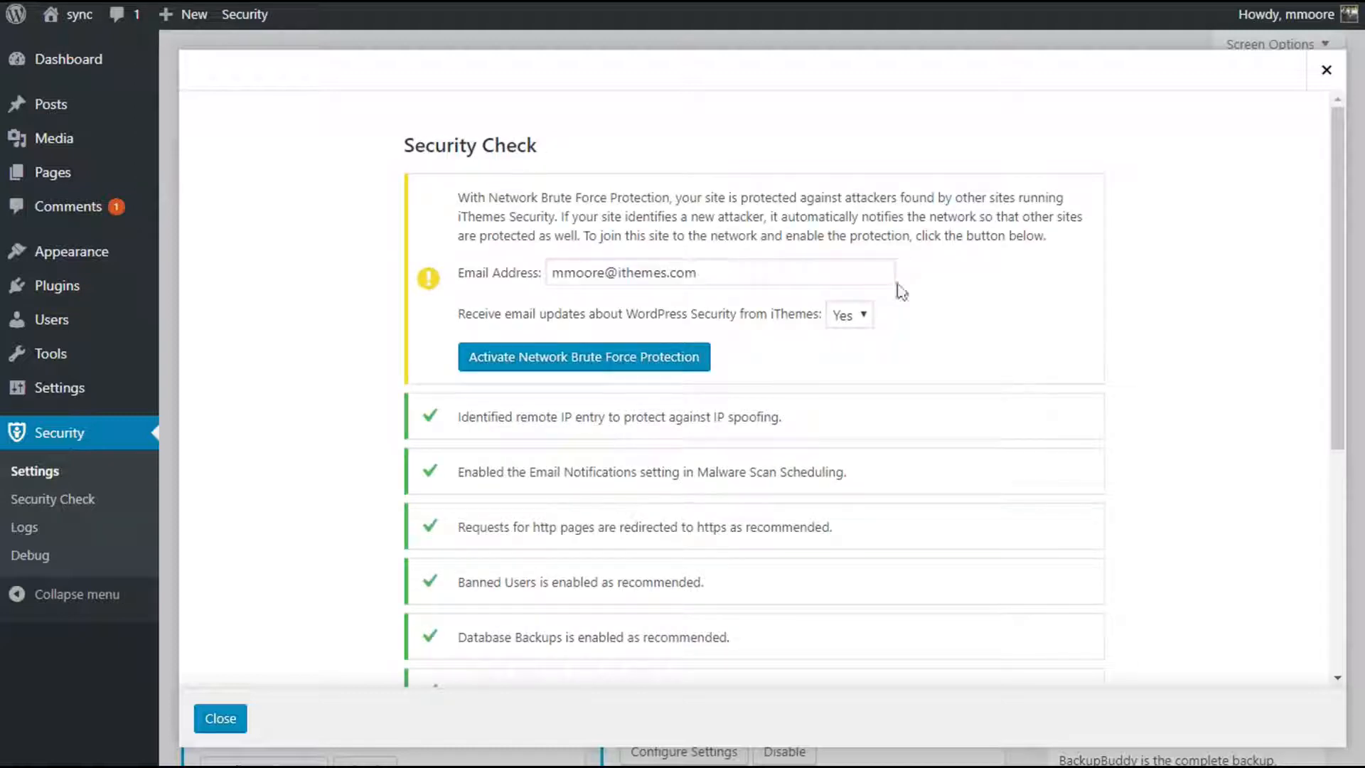
pyautogui.click(629, 357)
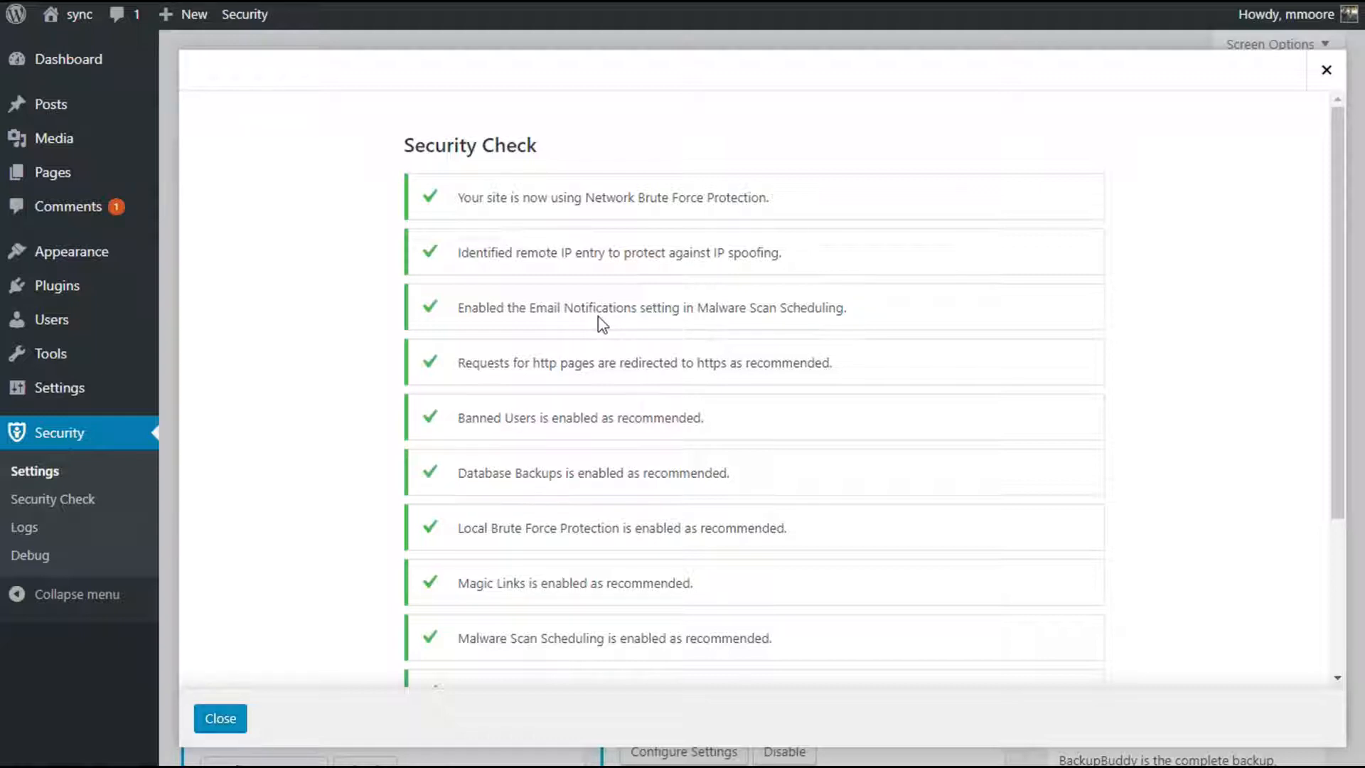
pyautogui.scroll(-3, 600, 323)
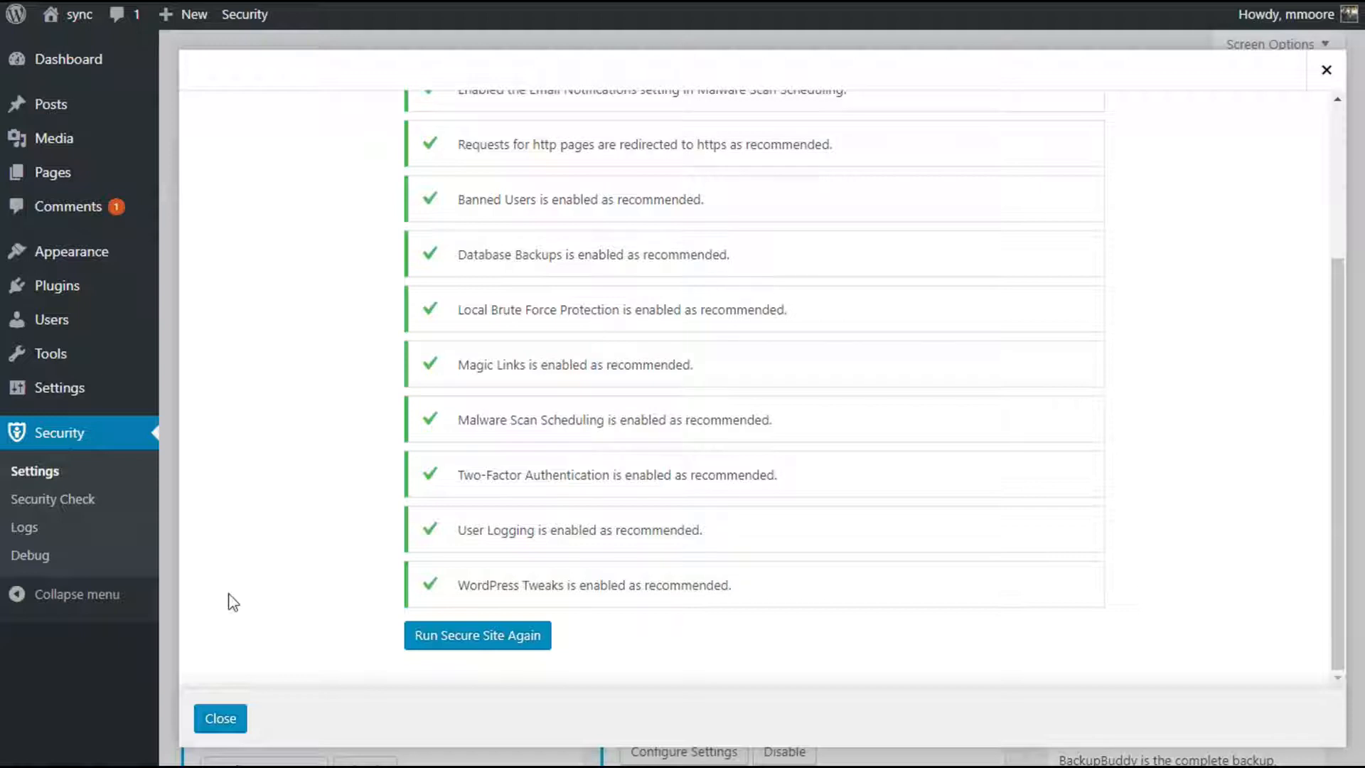
pyautogui.click(220, 720)
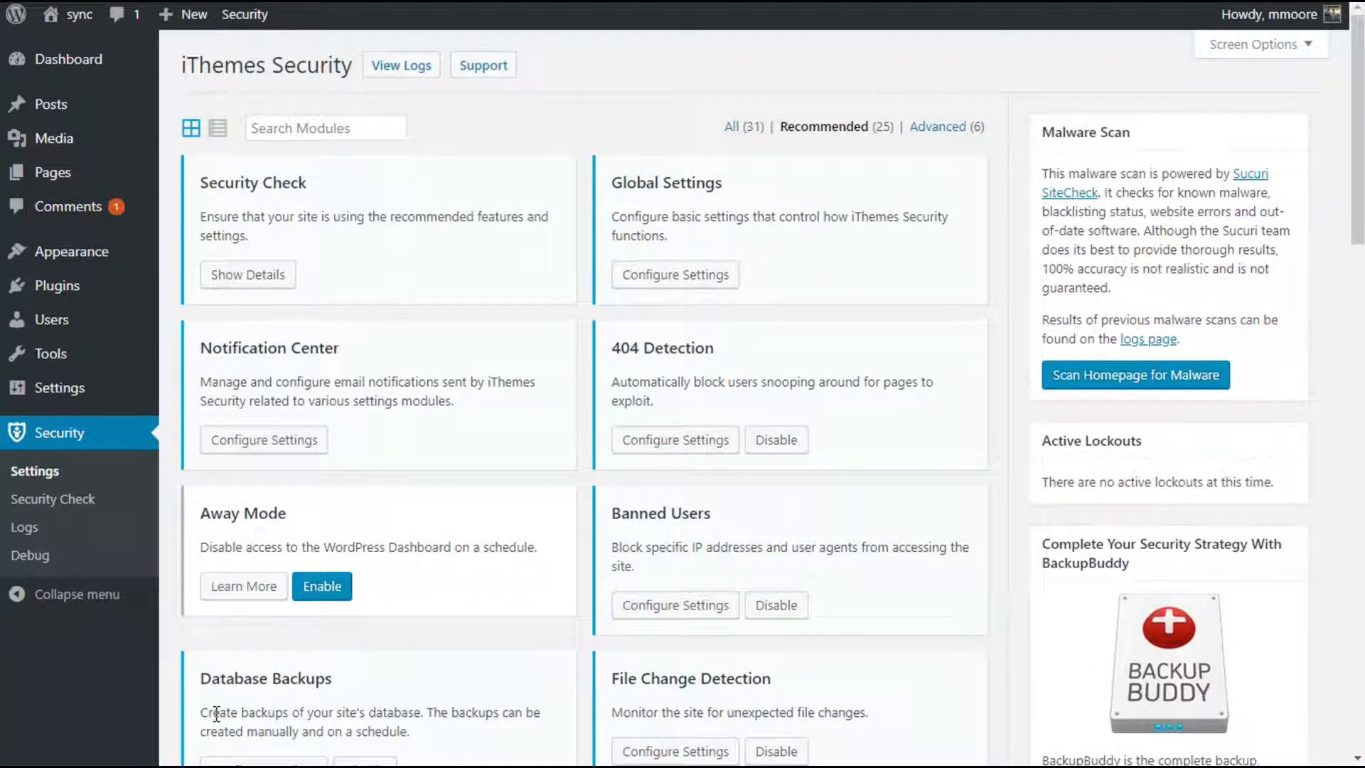
# Step: Open the Global Settings configuration and review the Write to Files option and the host, user and community lockout messages
pyautogui.click(681, 290)
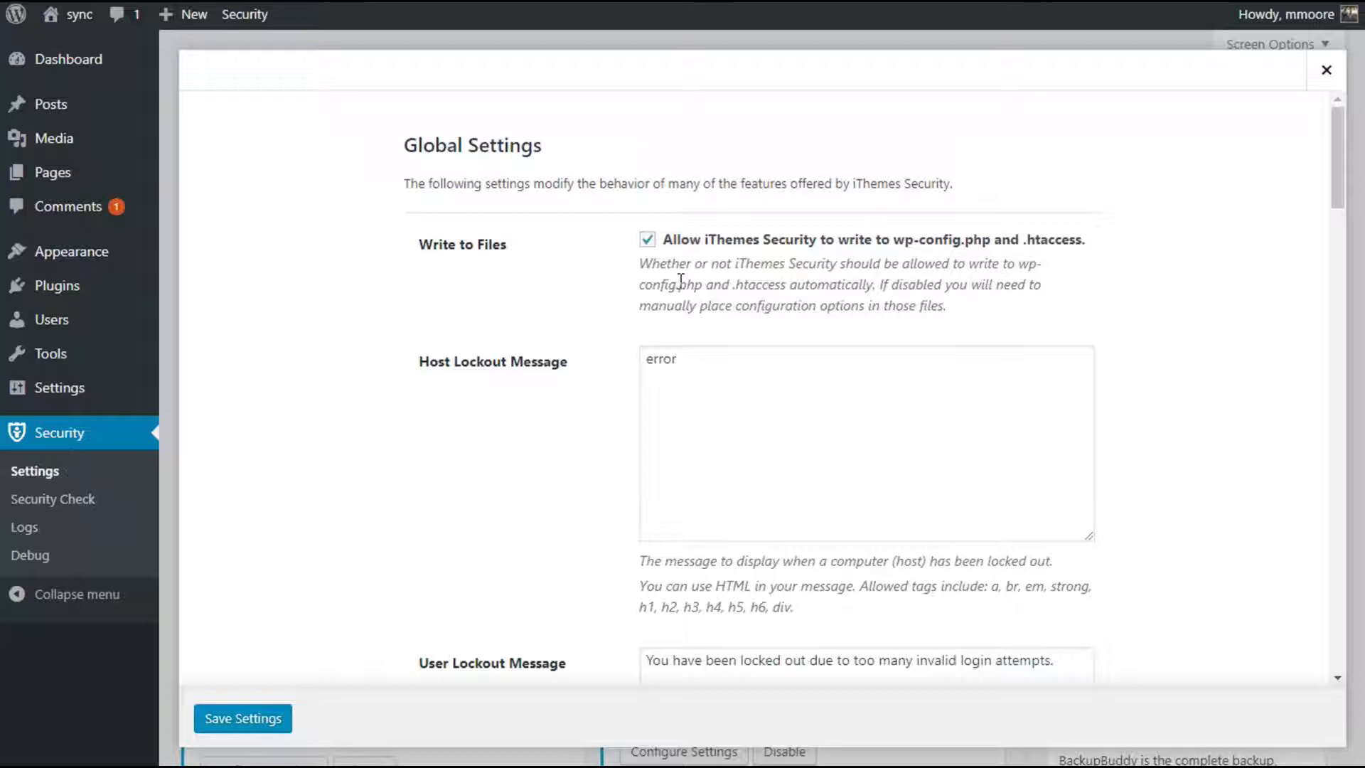
pyautogui.scroll(-2, 681, 280)
pyautogui.scroll(2, 681, 281)
pyautogui.scroll(-3, 640, 283)
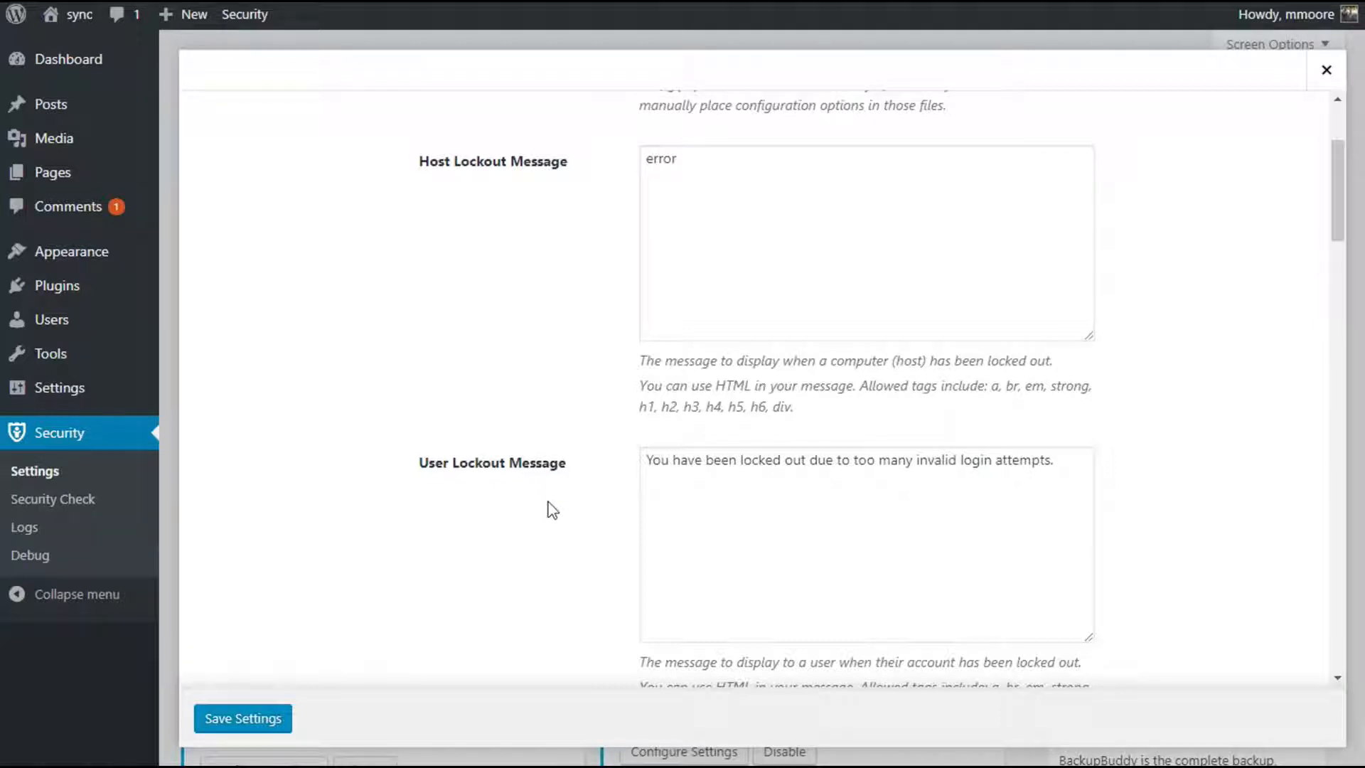
pyautogui.scroll(-3, 552, 509)
pyautogui.scroll(-2, 553, 509)
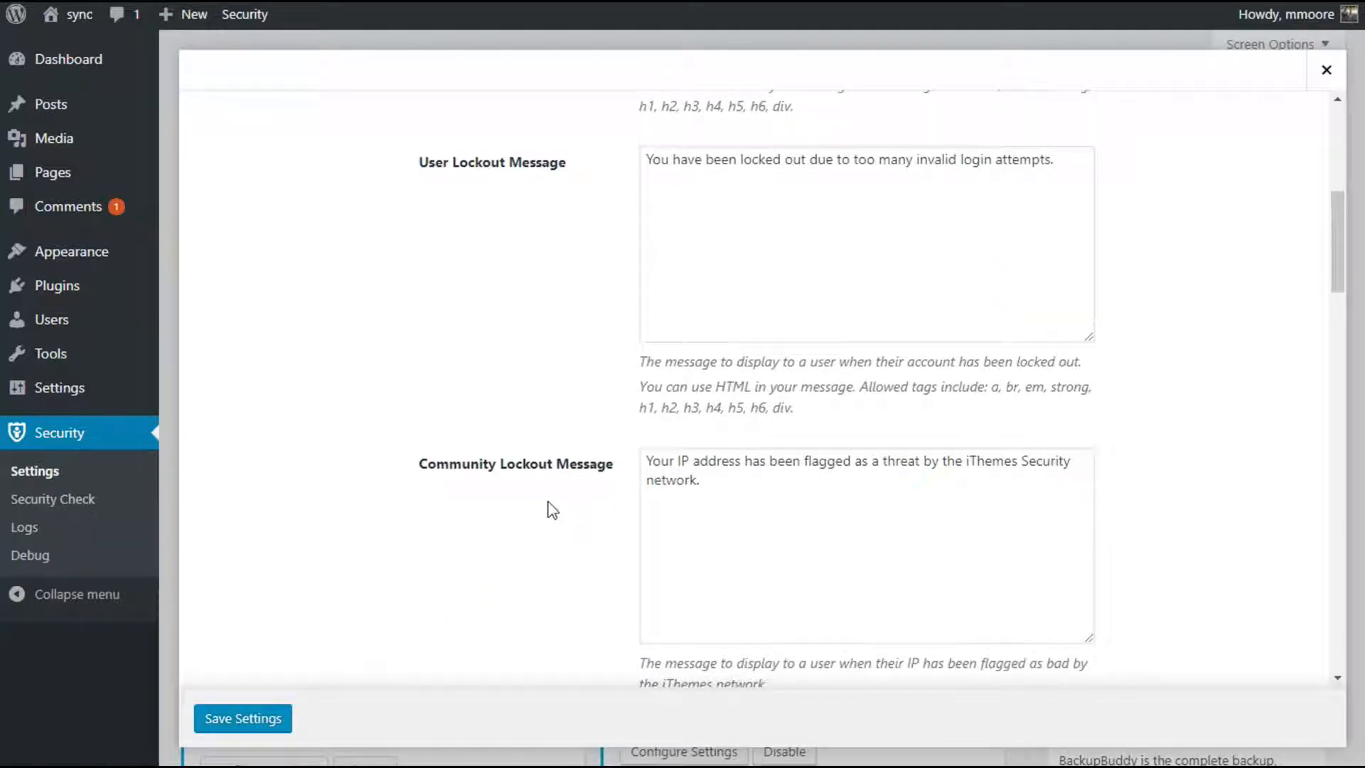
pyautogui.scroll(-2, 553, 509)
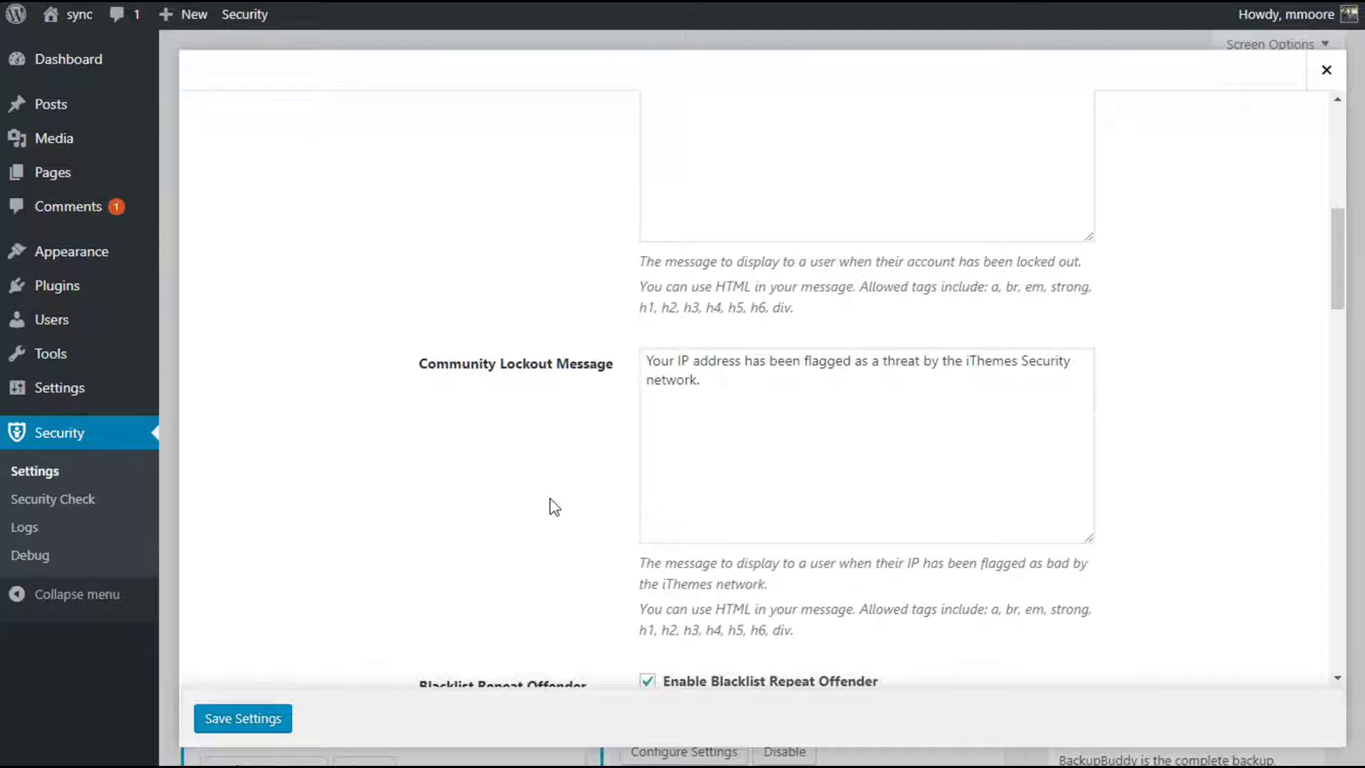
pyautogui.scroll(-4, 521, 435)
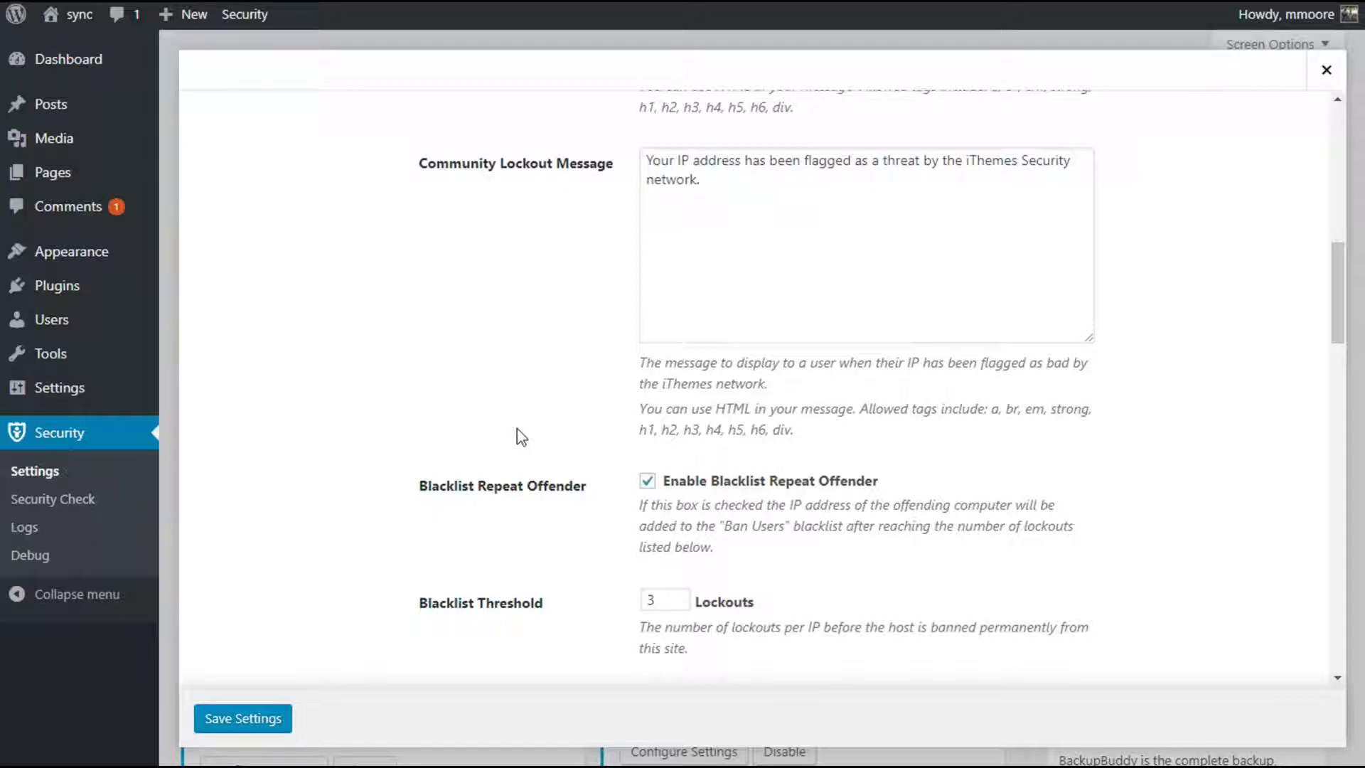
# Step: Review the blacklist repeat offender, threshold and lookback settings together with the lockout period
pyautogui.scroll(-3, 561, 309)
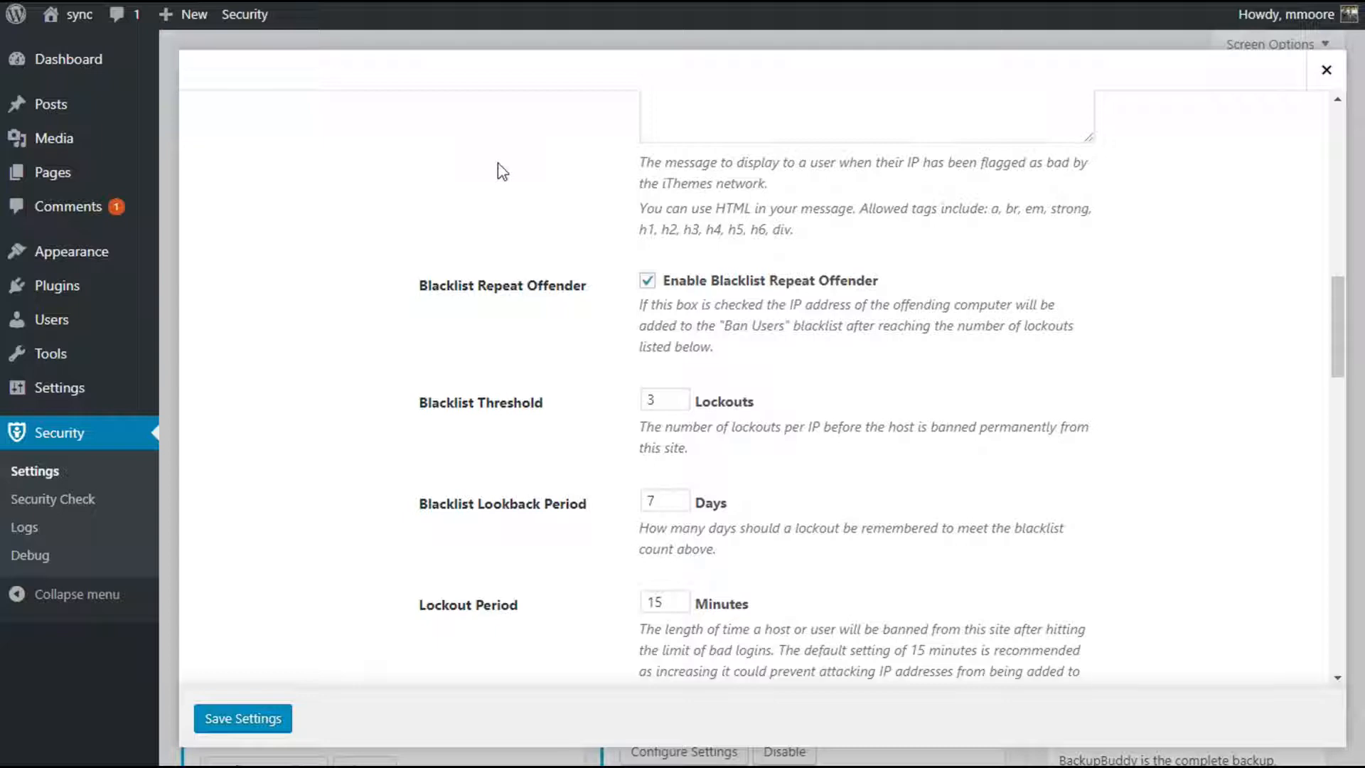
pyautogui.scroll(-3, 503, 171)
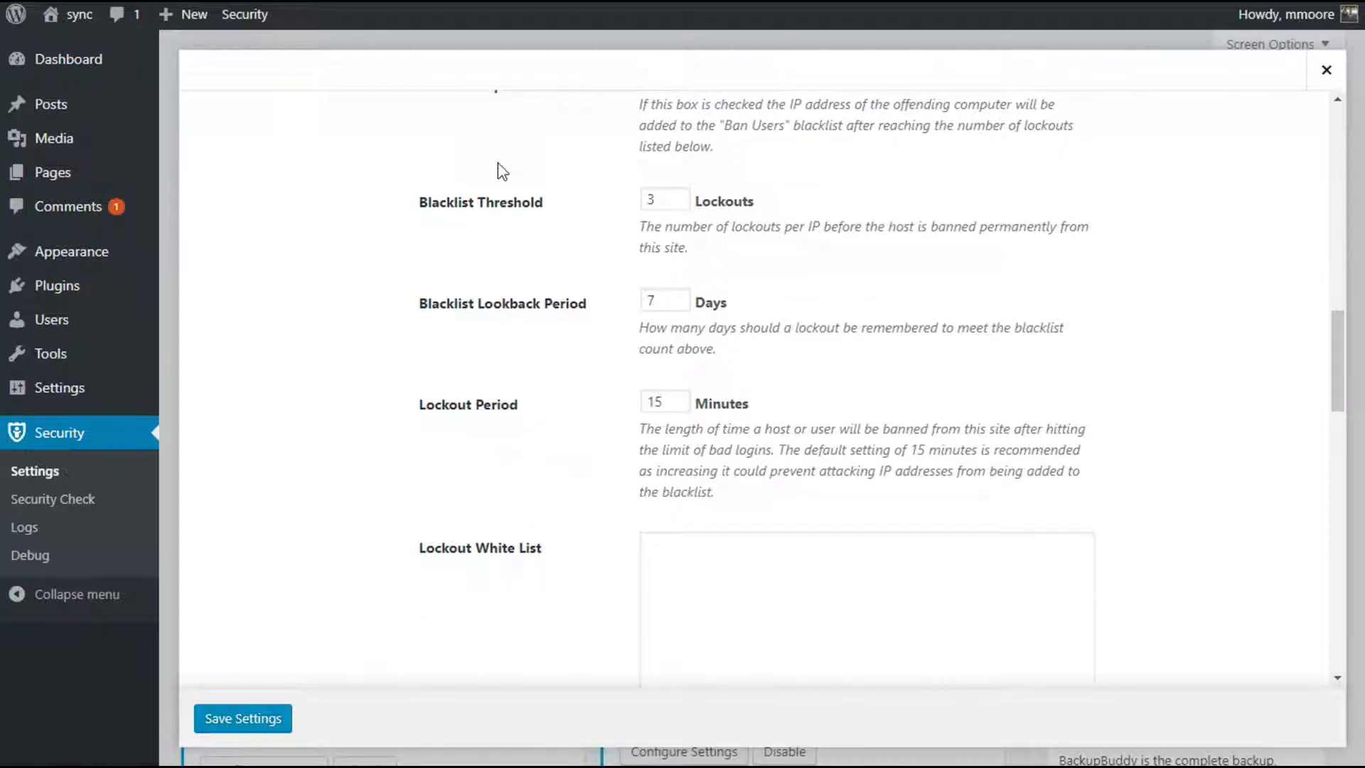
pyautogui.scroll(2, 503, 171)
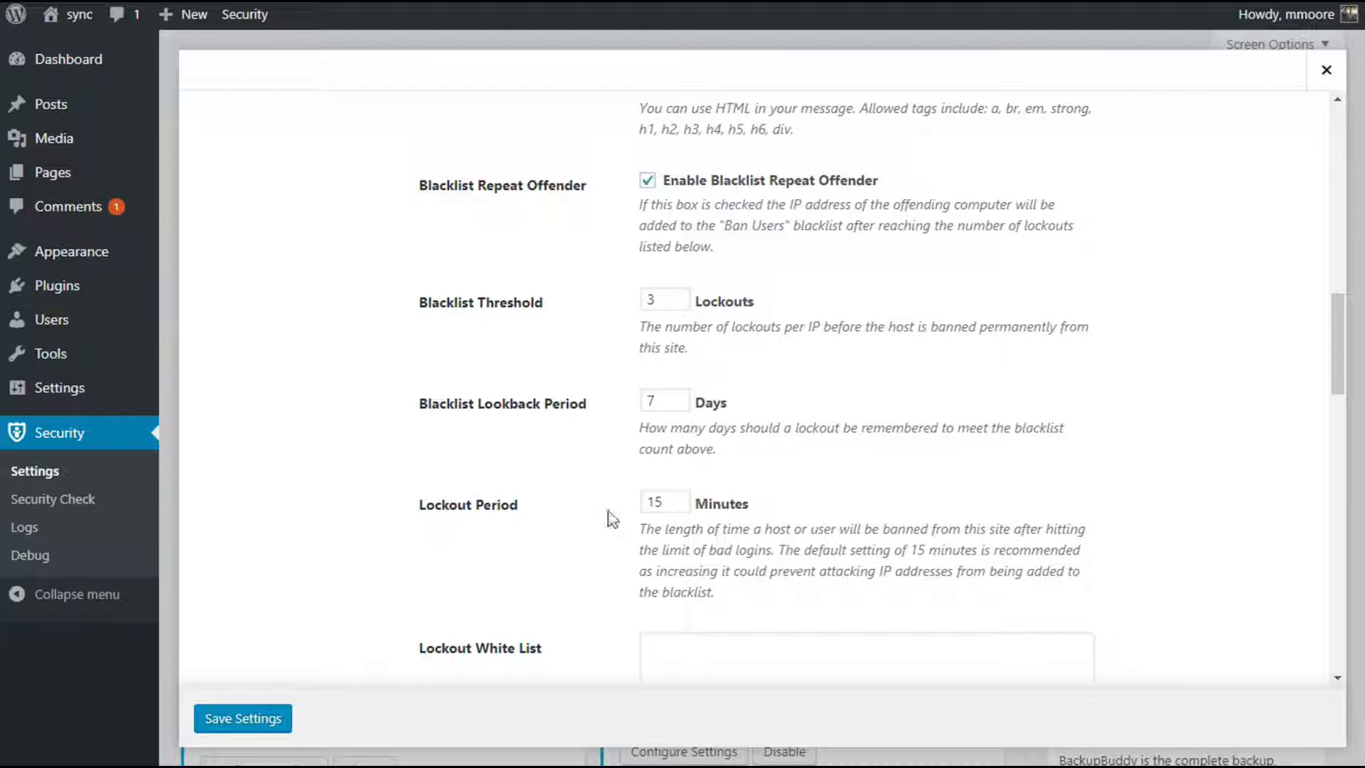
pyautogui.doubleClick(658, 505)
pyautogui.click(718, 549)
pyautogui.scroll(-2, 857, 414)
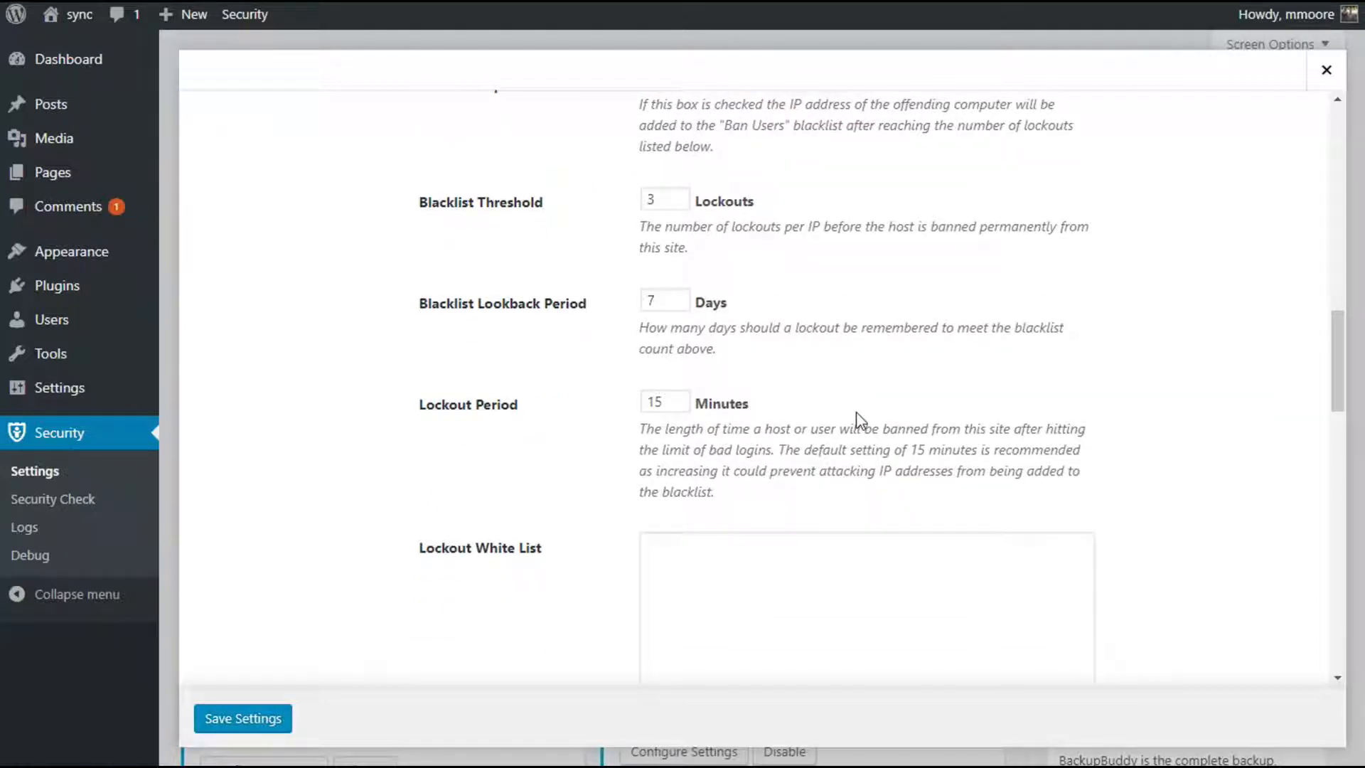
pyautogui.doubleClick(665, 400)
pyautogui.scroll(-5, 693, 431)
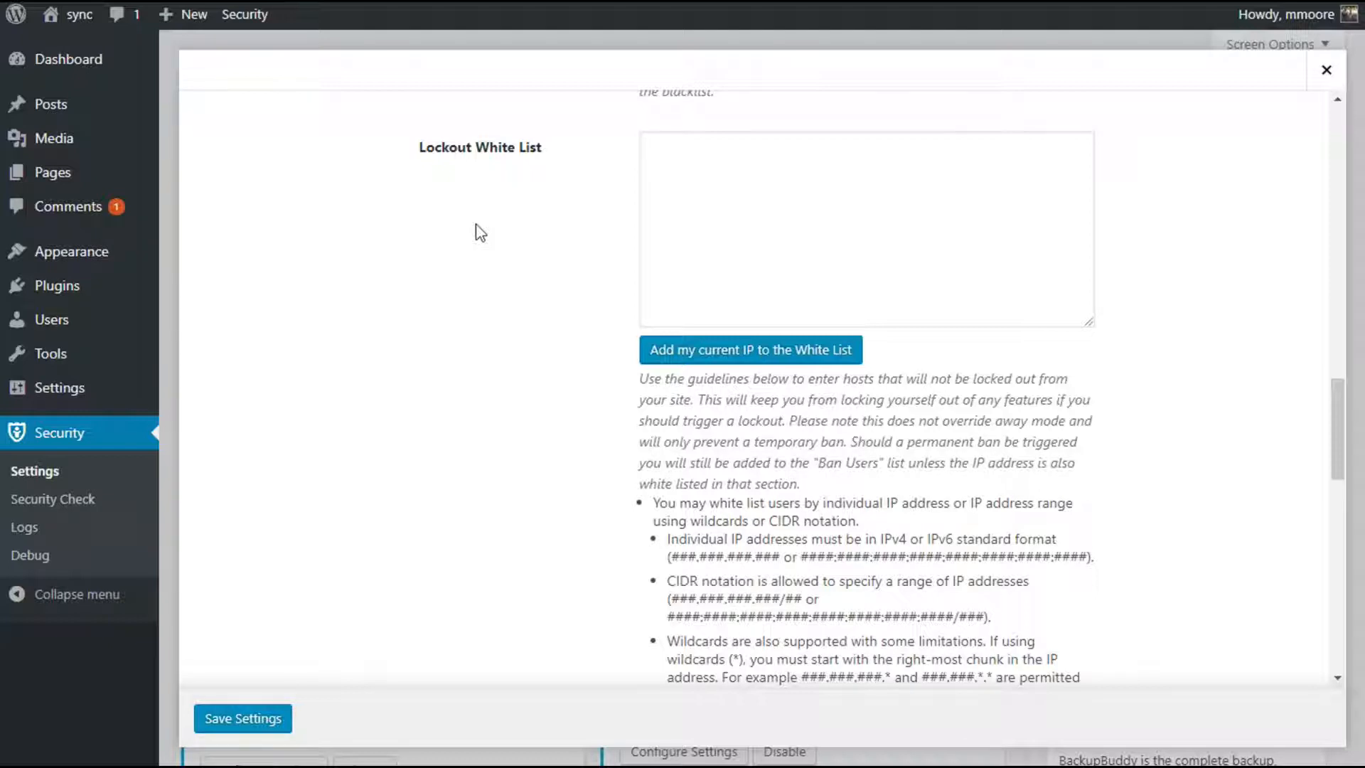
pyautogui.hotkey('shift', 'Tab')
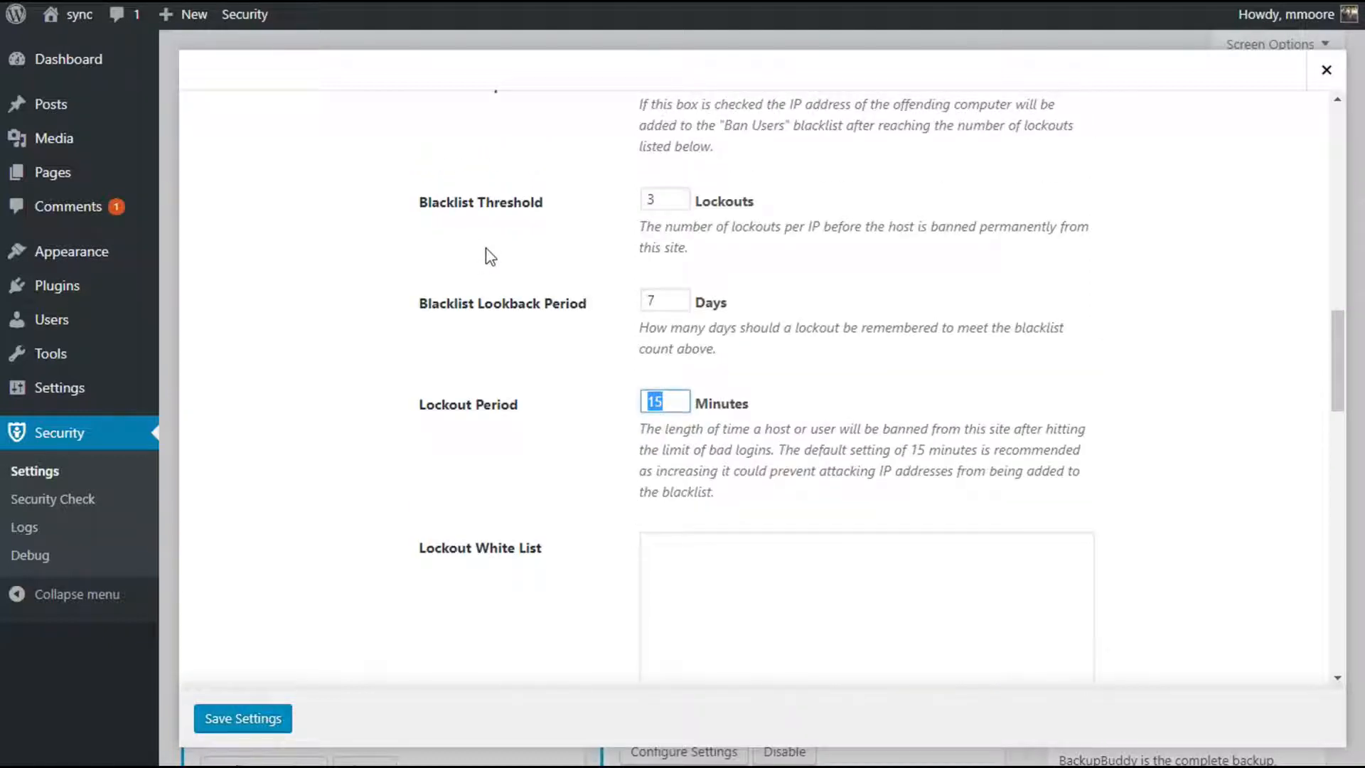
pyautogui.scroll(2, 490, 256)
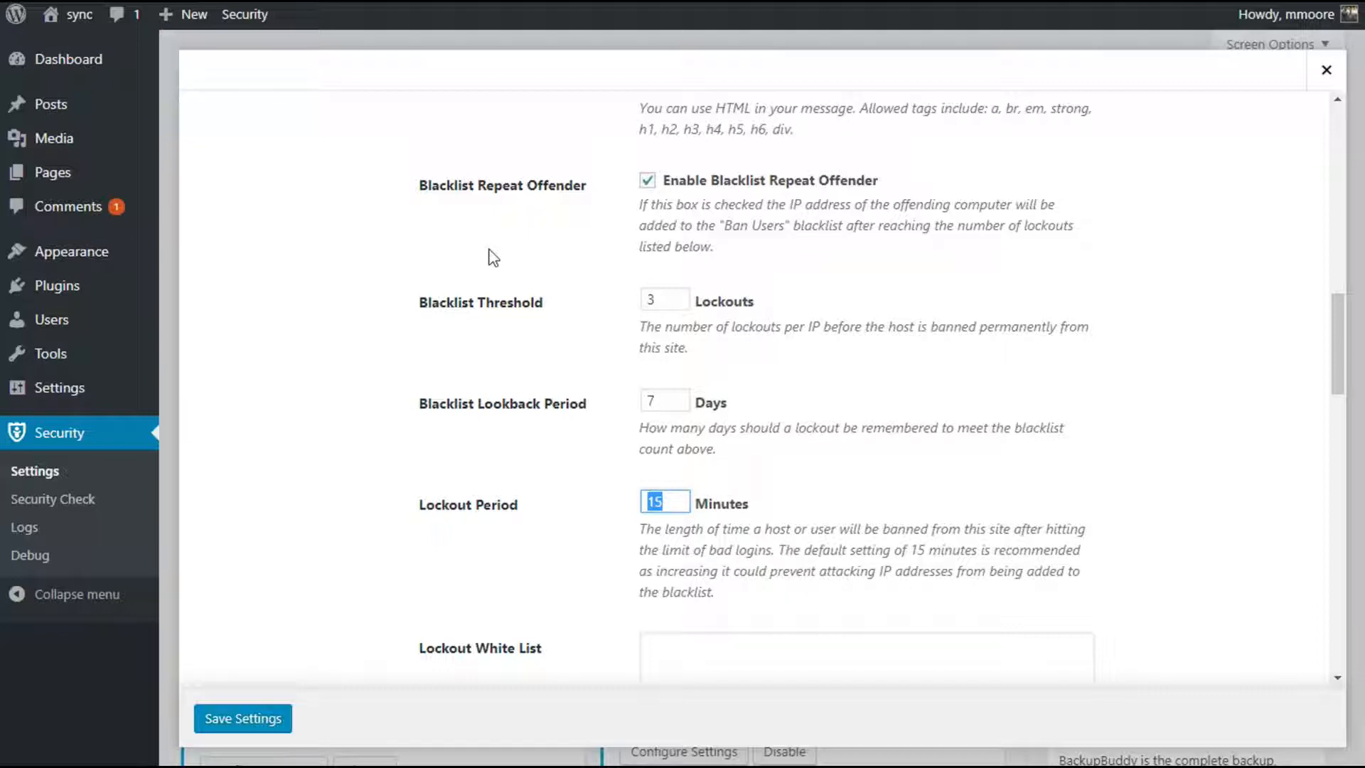
# Step: Examine the lockout white list guidelines, the log type and retention settings, and the tracking, proxy, admin bar and error code options
pyautogui.scroll(-10, 490, 258)
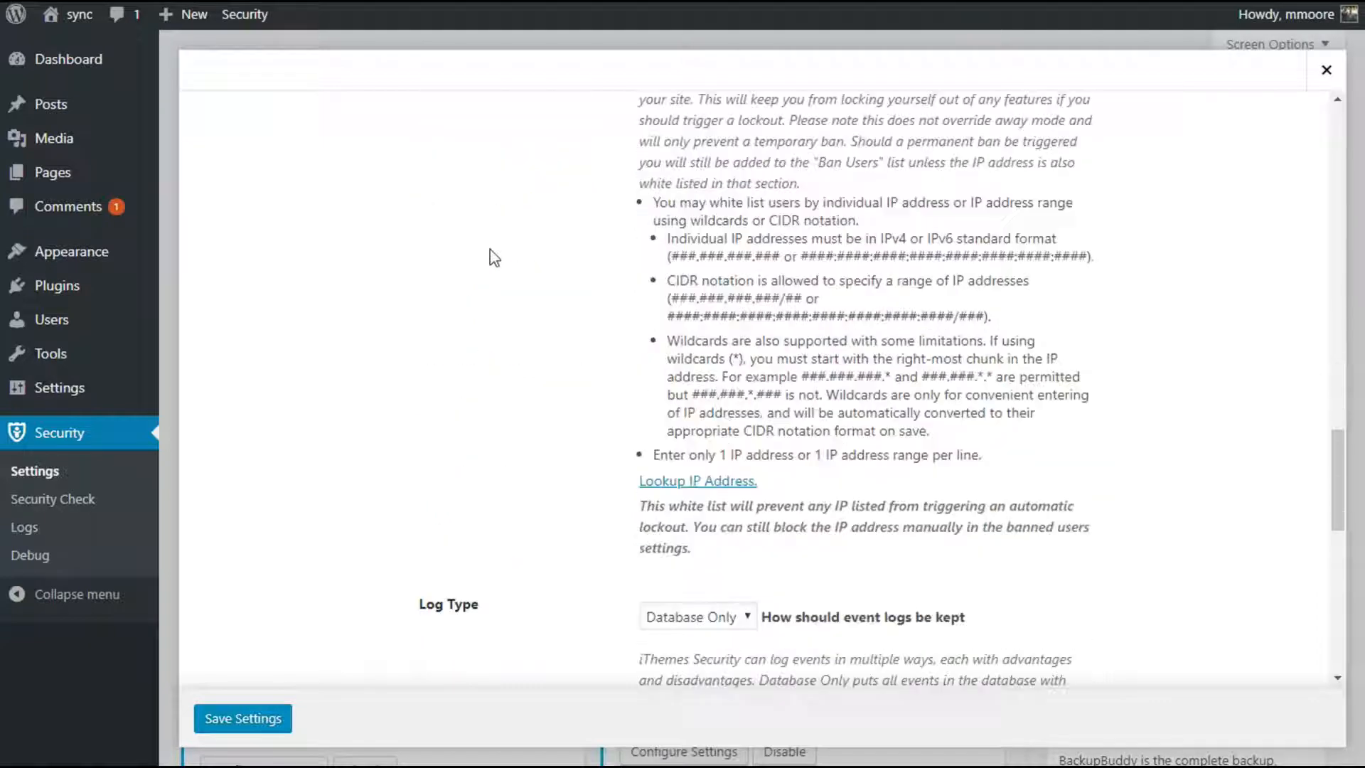
pyautogui.scroll(3, 489, 259)
pyautogui.scroll(2, 491, 256)
pyautogui.scroll(-10, 489, 249)
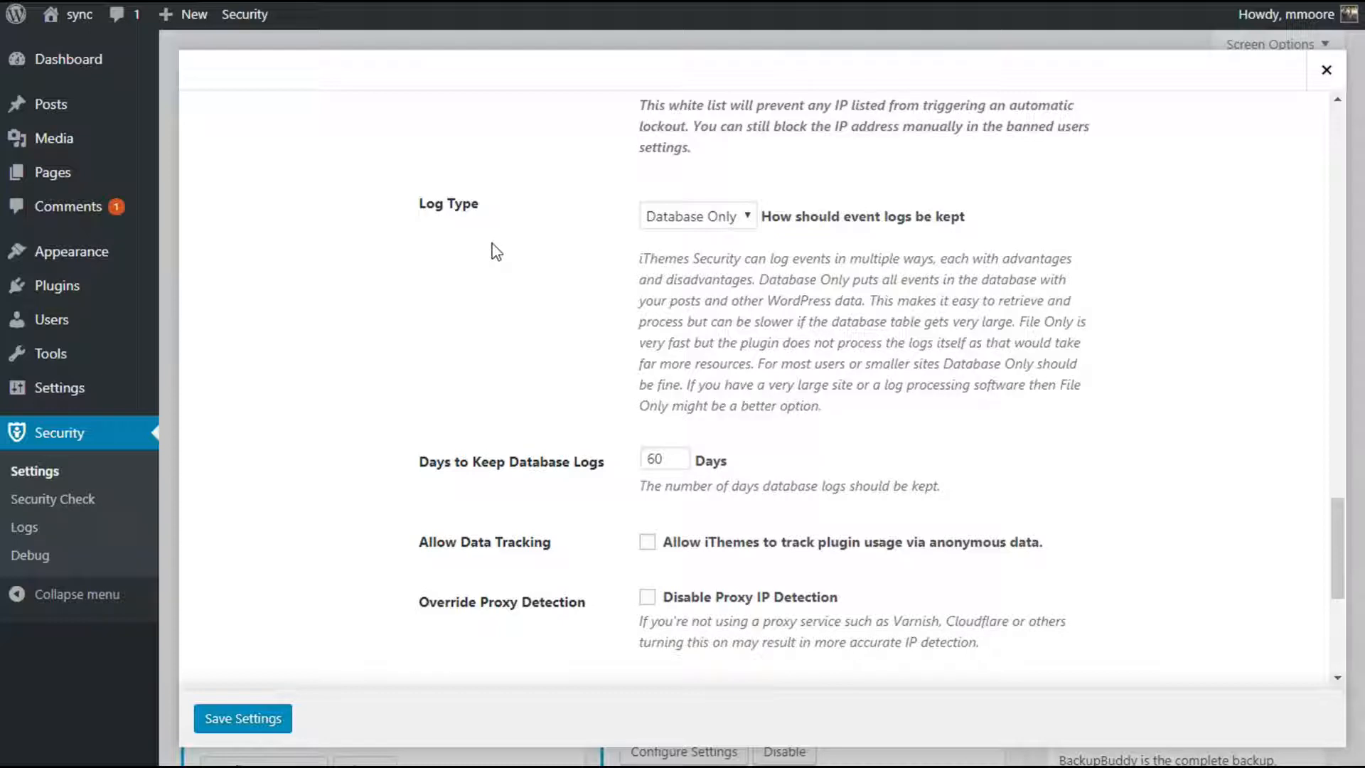
pyautogui.scroll(-1, 496, 252)
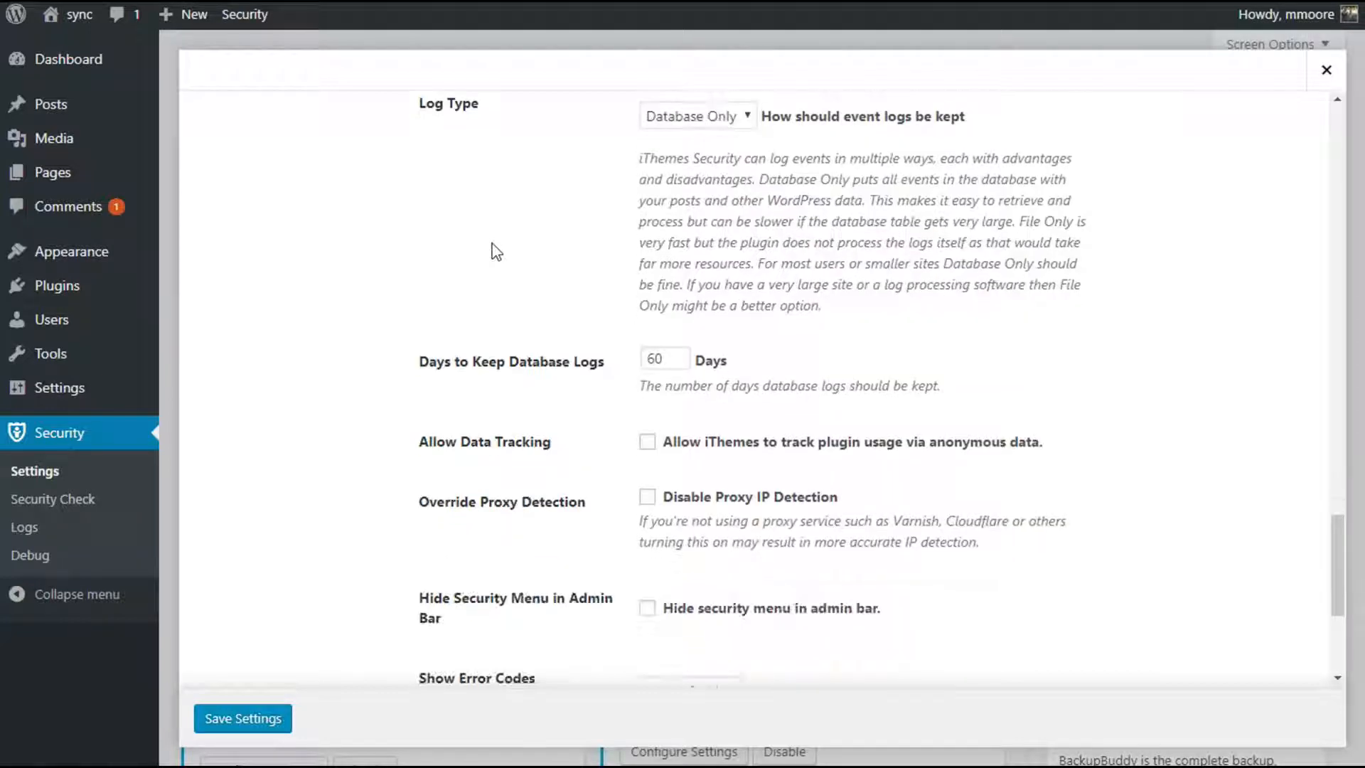
pyautogui.scroll(-1, 496, 253)
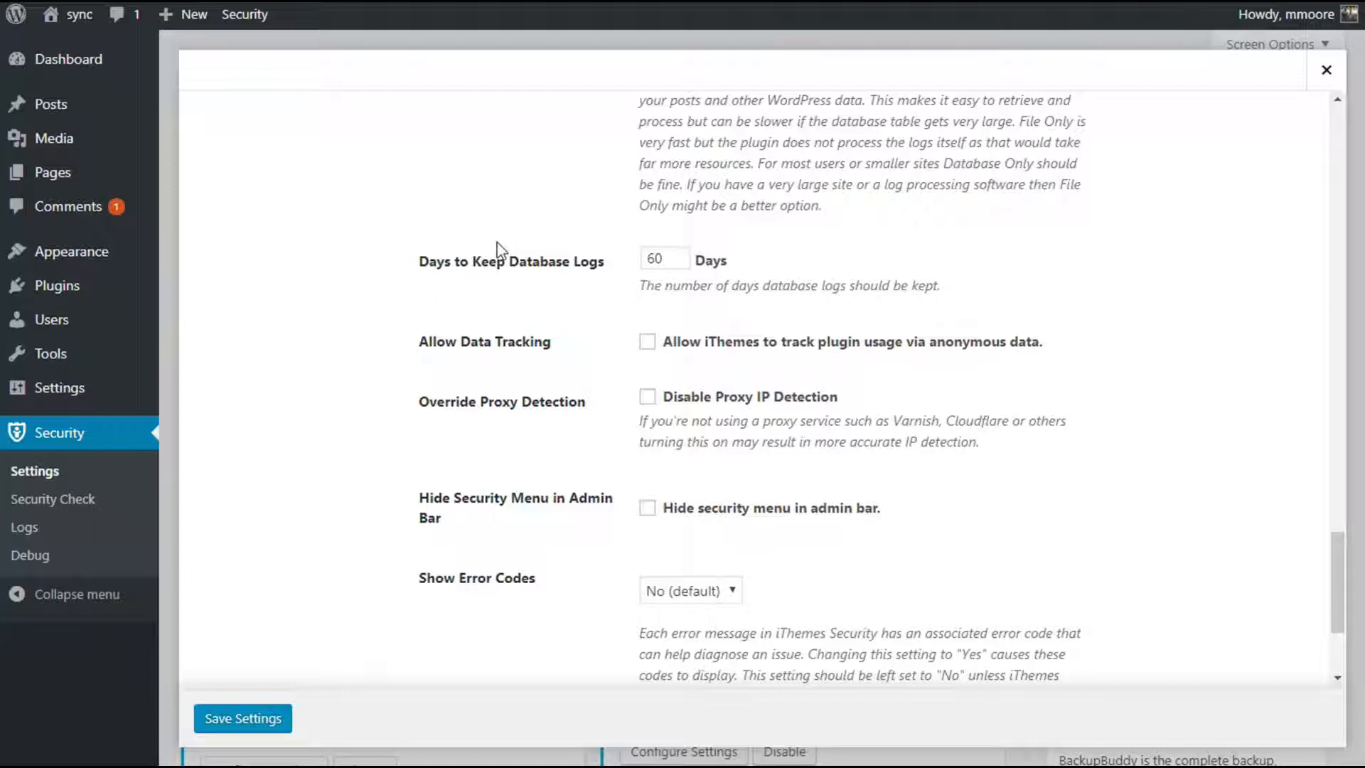
pyautogui.scroll(-3, 499, 250)
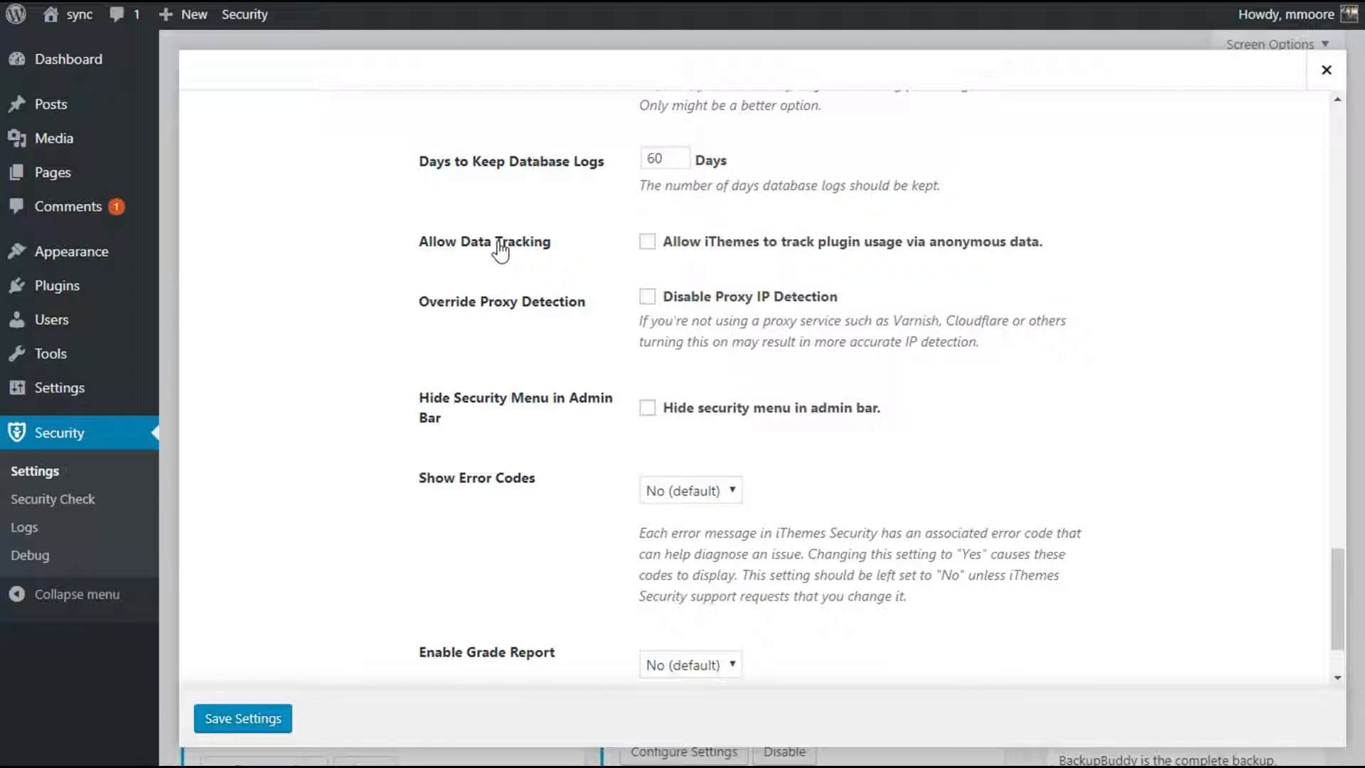
pyautogui.scroll(-2, 501, 250)
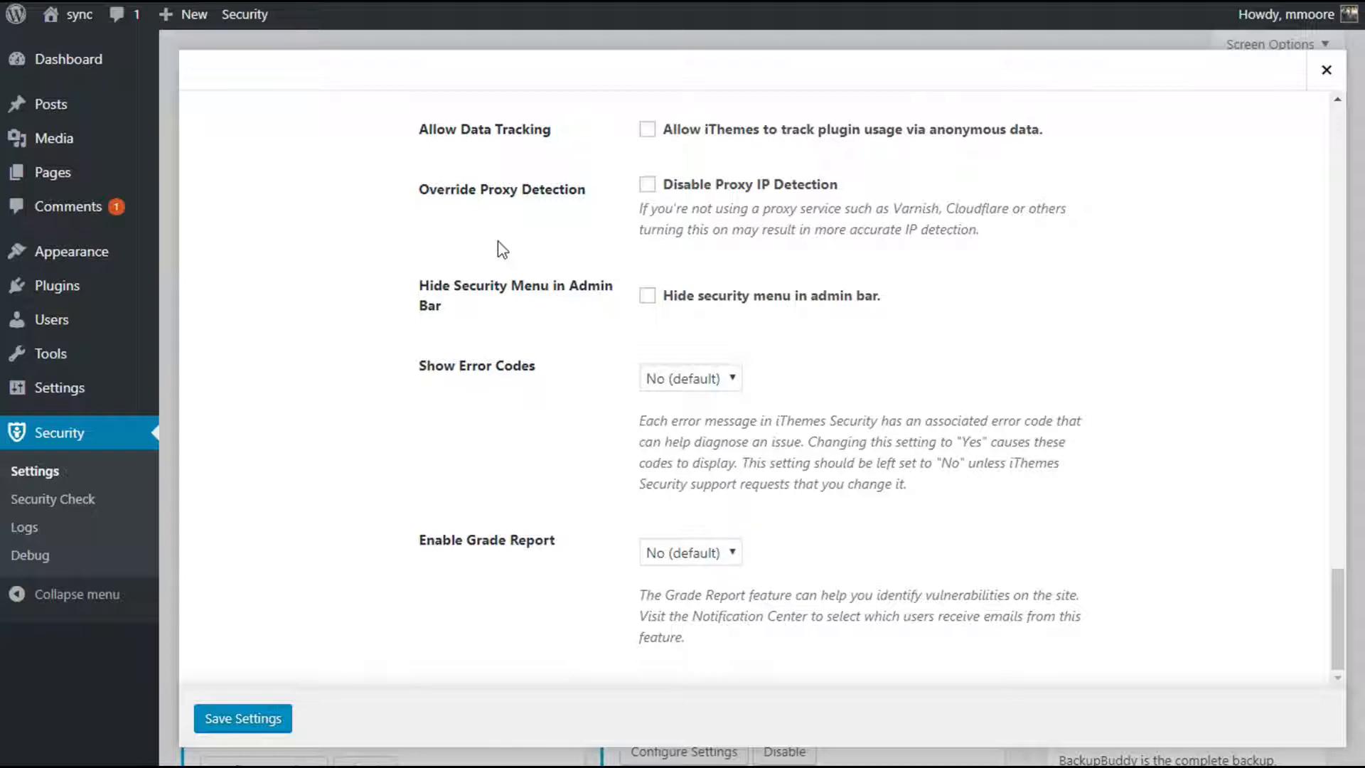
pyautogui.rightClick(498, 244)
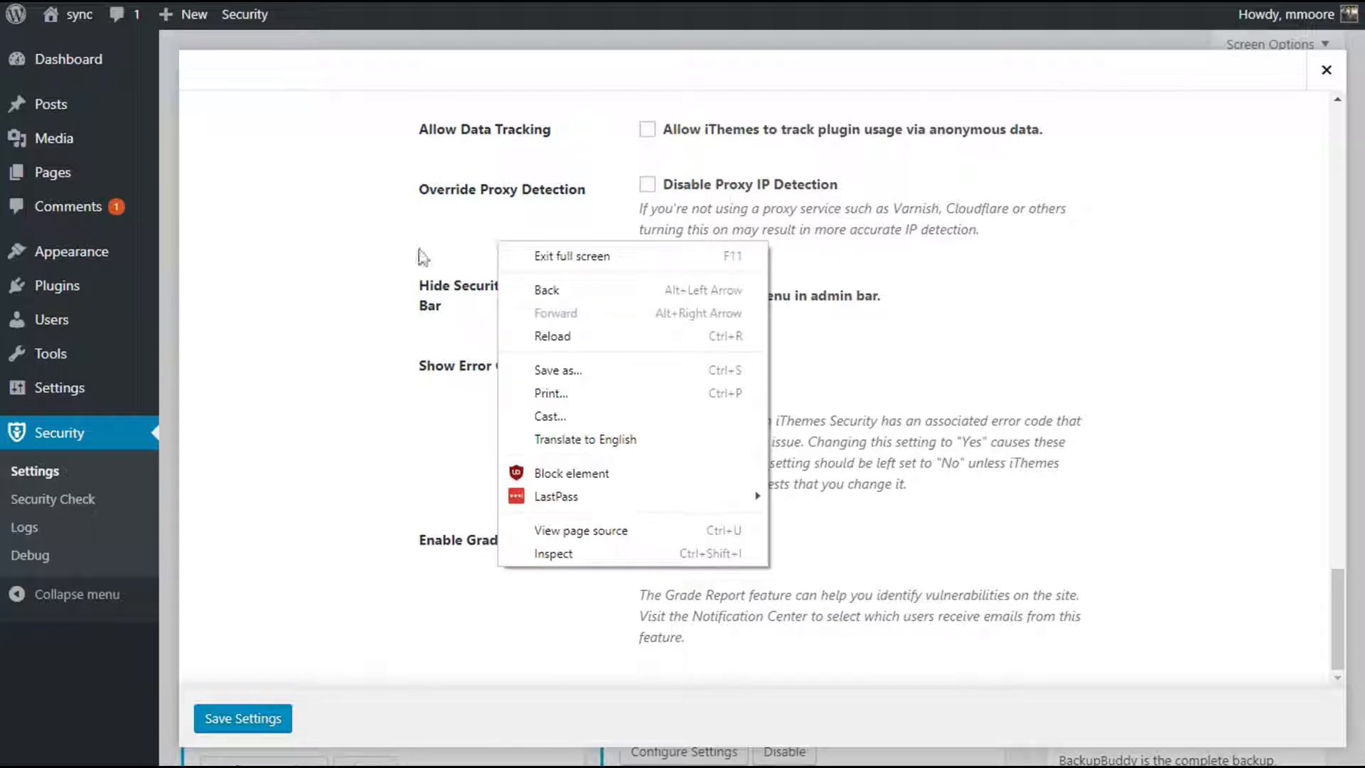
pyautogui.press('Escape')
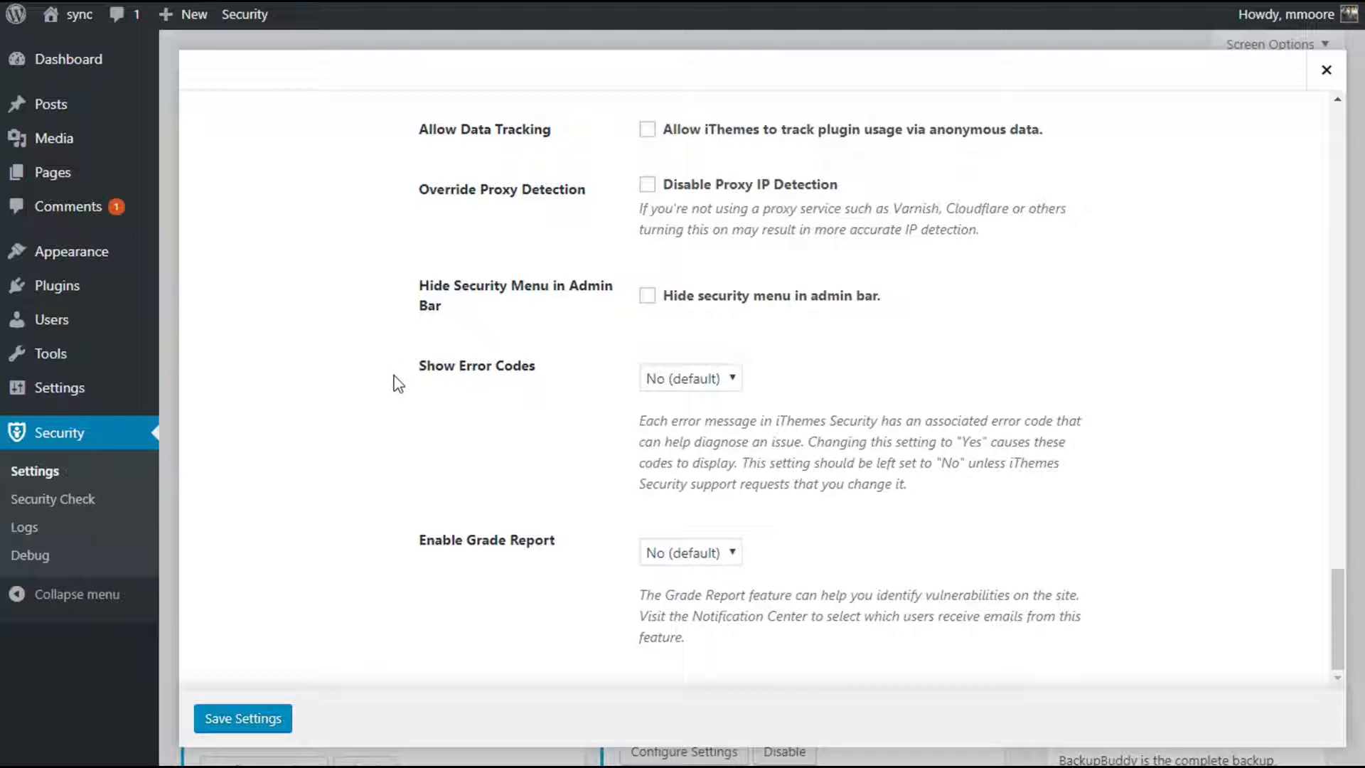
# Step: Set Enable Grade Report to Yes and save the global settings
pyautogui.click(689, 555)
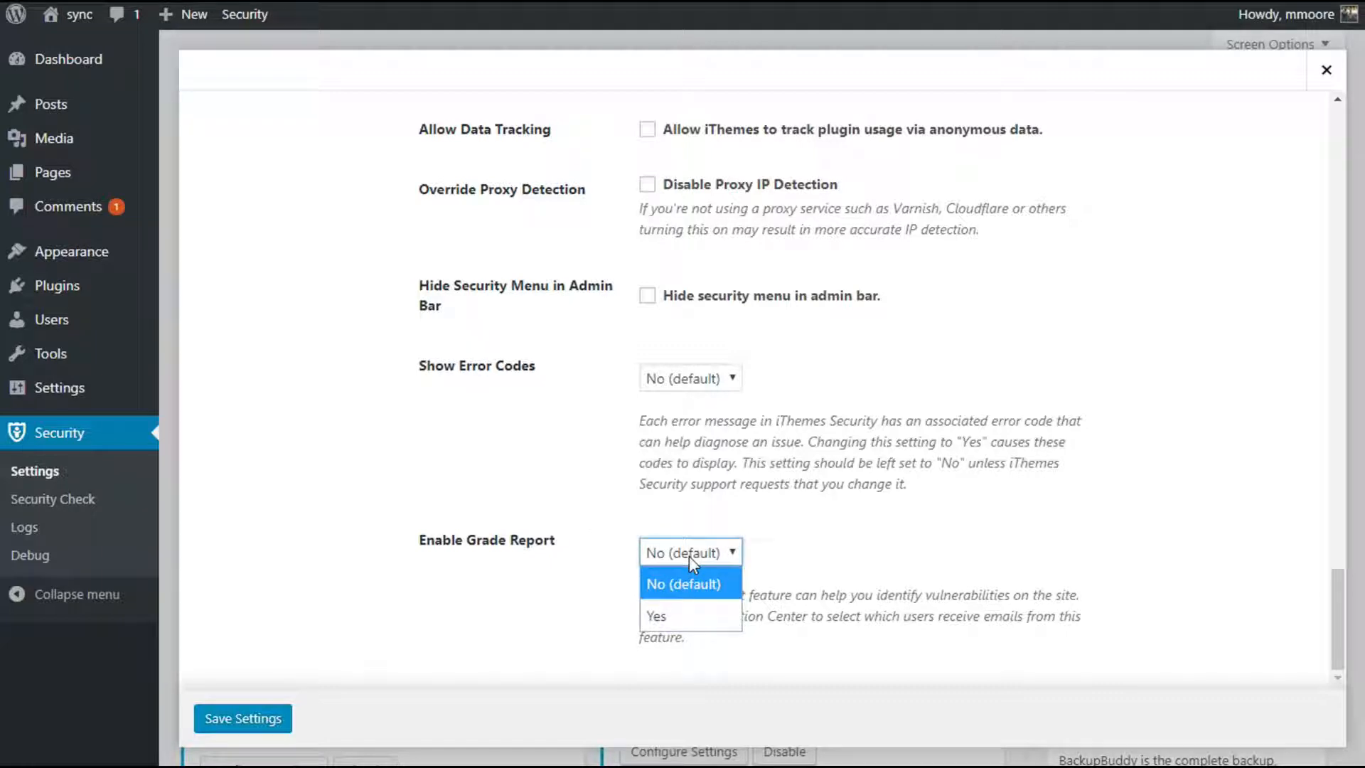
pyautogui.click(664, 611)
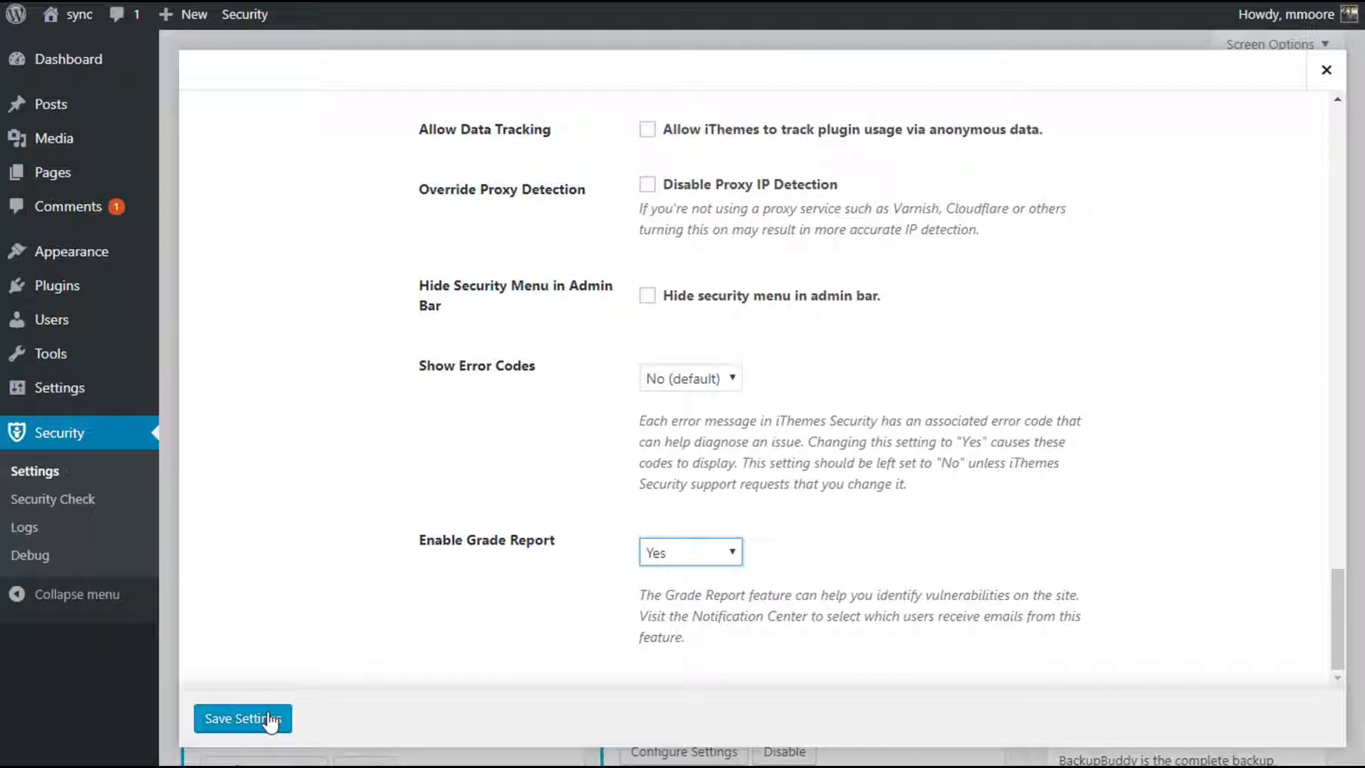
pyautogui.scroll(4, 442, 594)
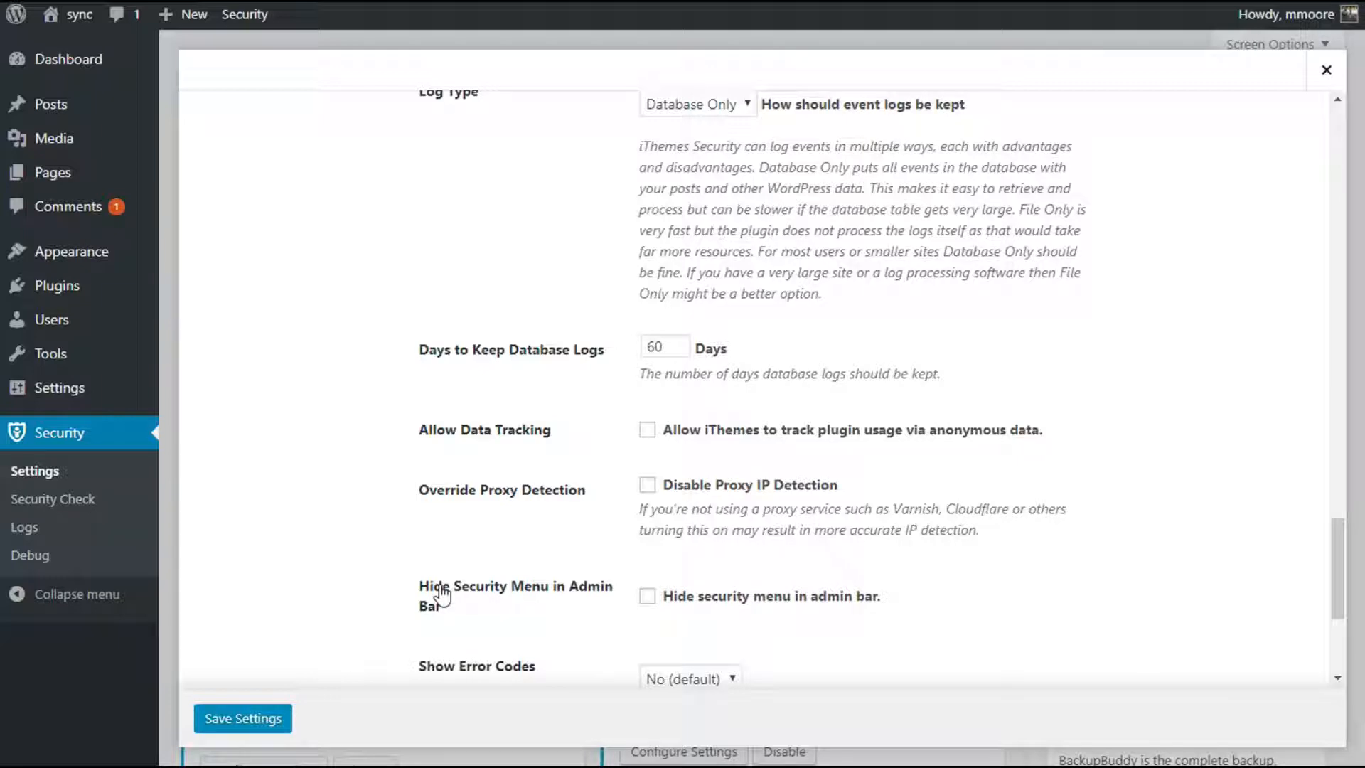
pyautogui.scroll(10, 441, 595)
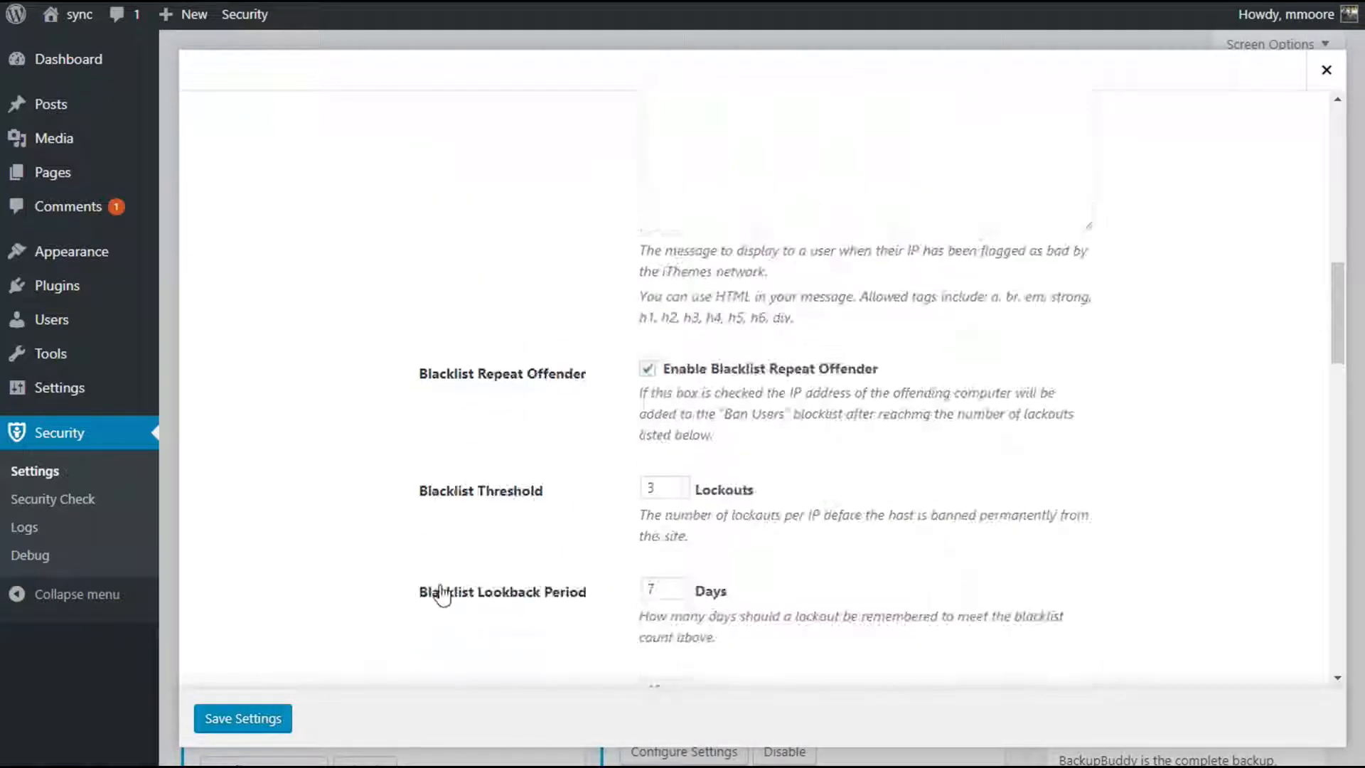
pyautogui.scroll(4, 441, 594)
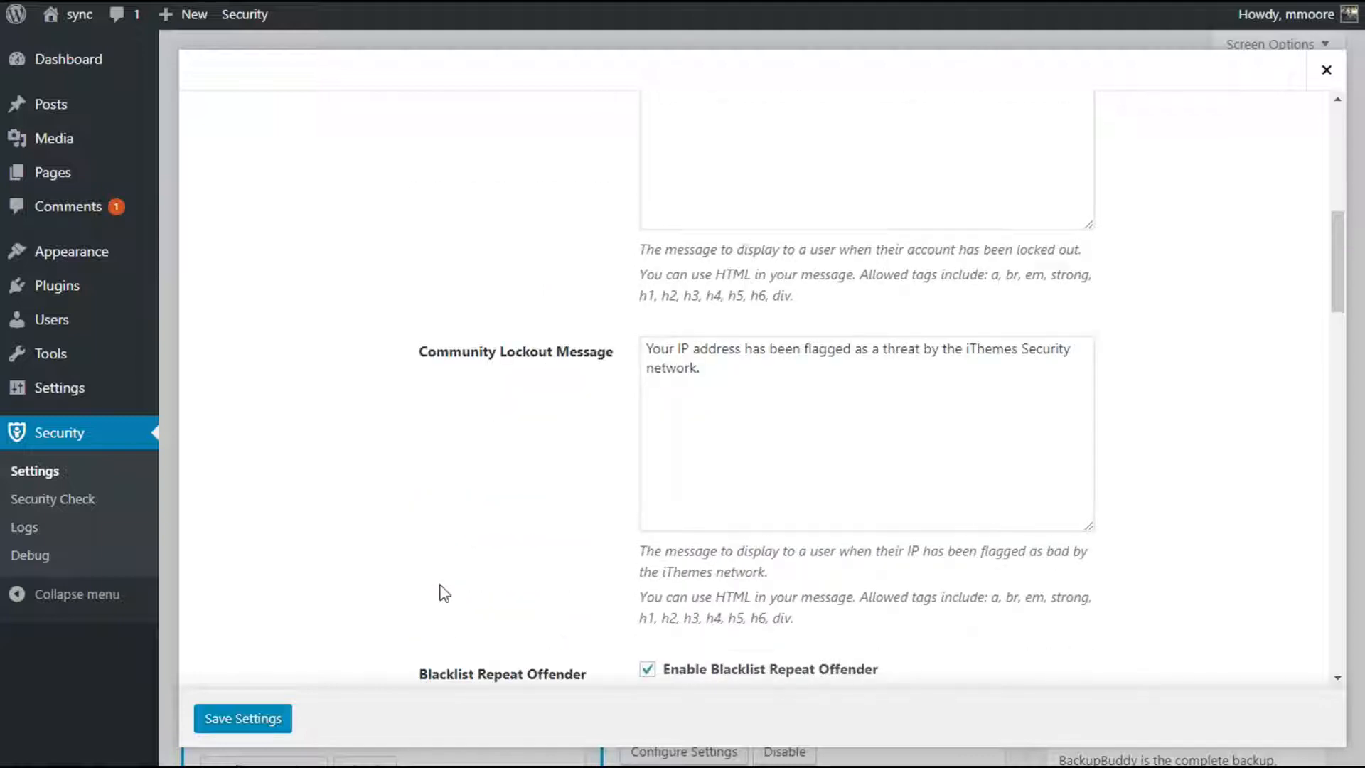
pyautogui.scroll(4, 441, 594)
pyautogui.scroll(-4, 441, 594)
pyautogui.scroll(1, 444, 593)
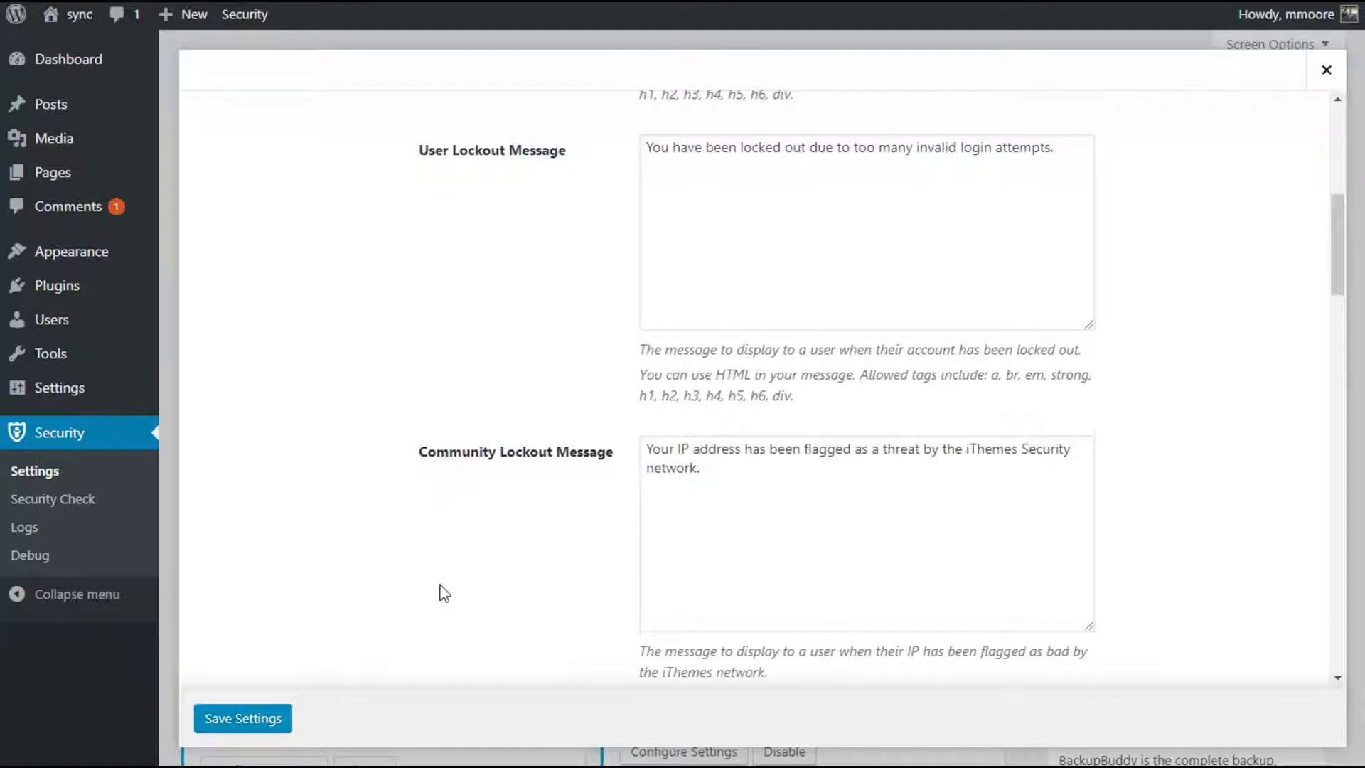
pyautogui.scroll(5, 444, 593)
pyautogui.scroll(-10, 445, 593)
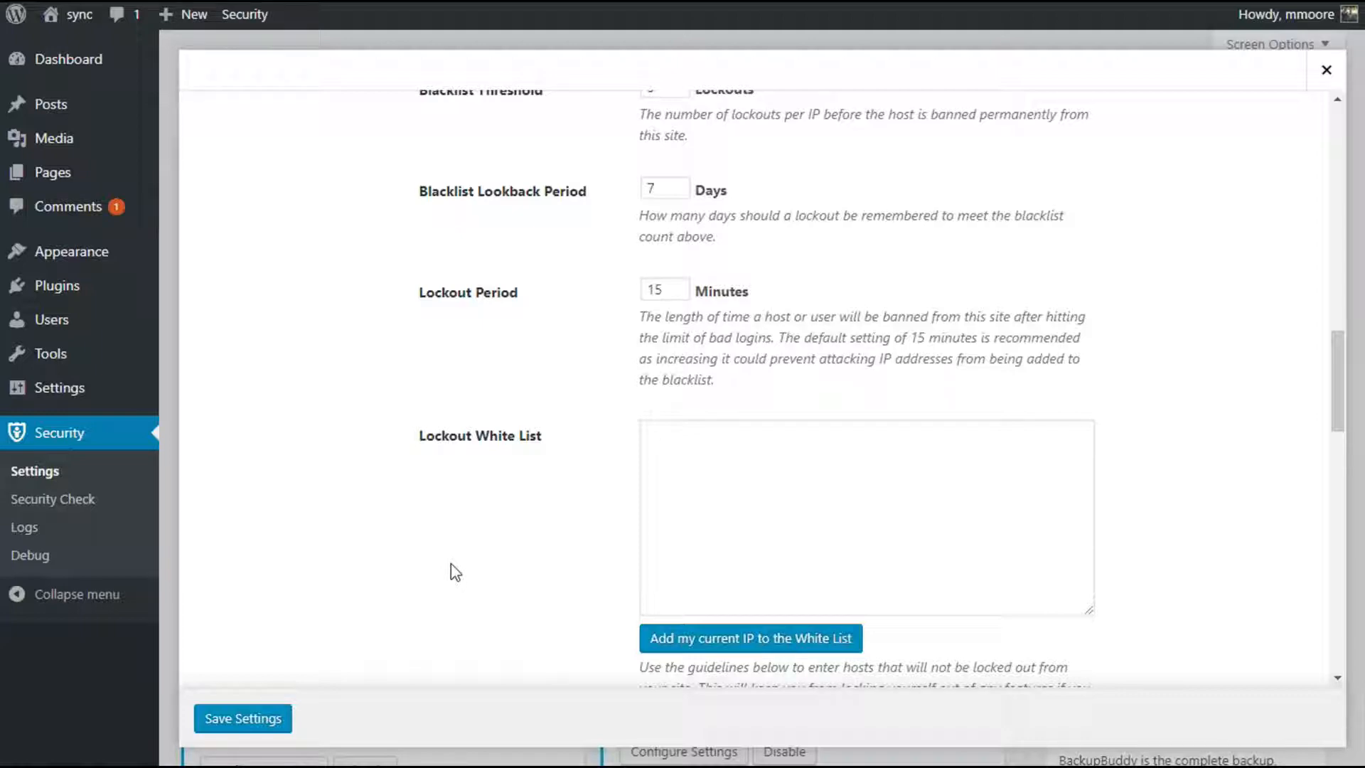
pyautogui.scroll(-15, 450, 564)
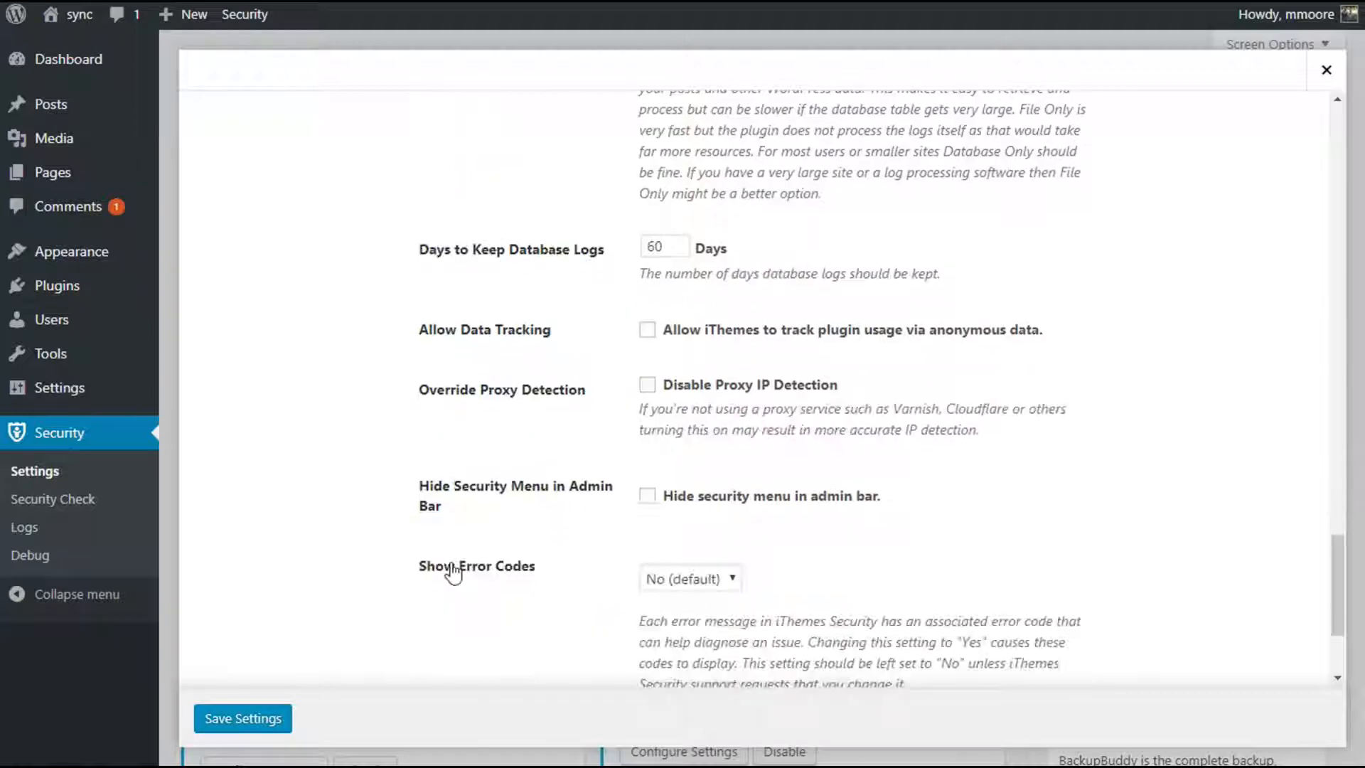
pyautogui.scroll(-2, 457, 554)
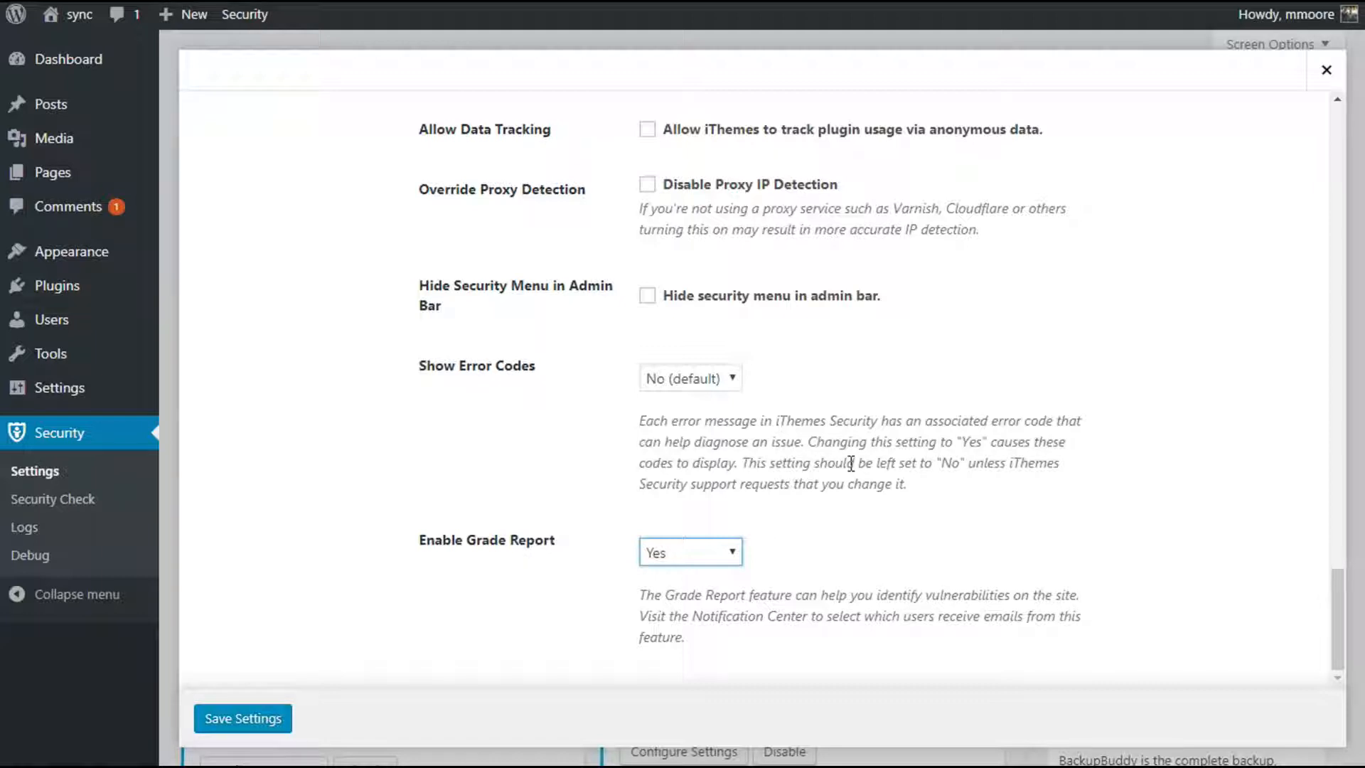
pyautogui.click(267, 709)
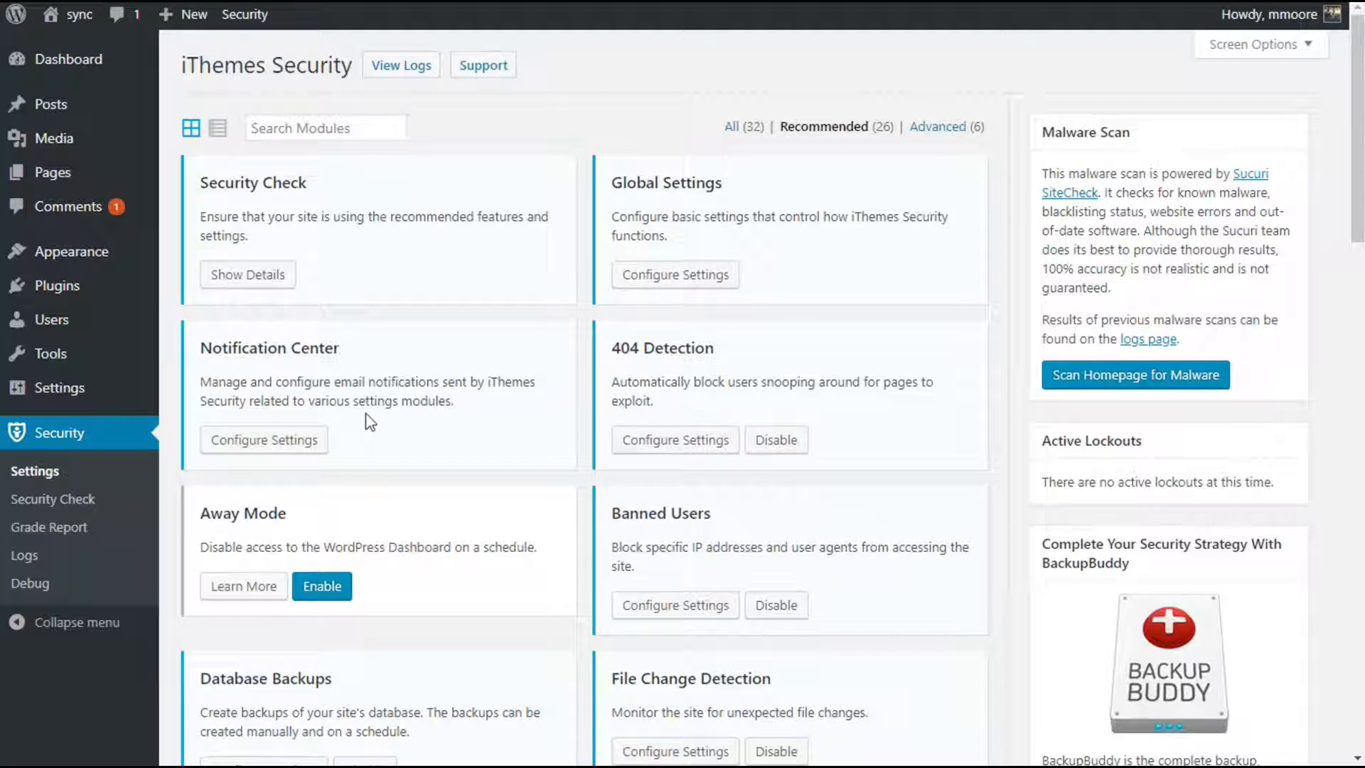
# Step: Reset the API key of the Network Brute Force Protection module and save its settings with the prefilled e-mail address
pyautogui.click(305, 441)
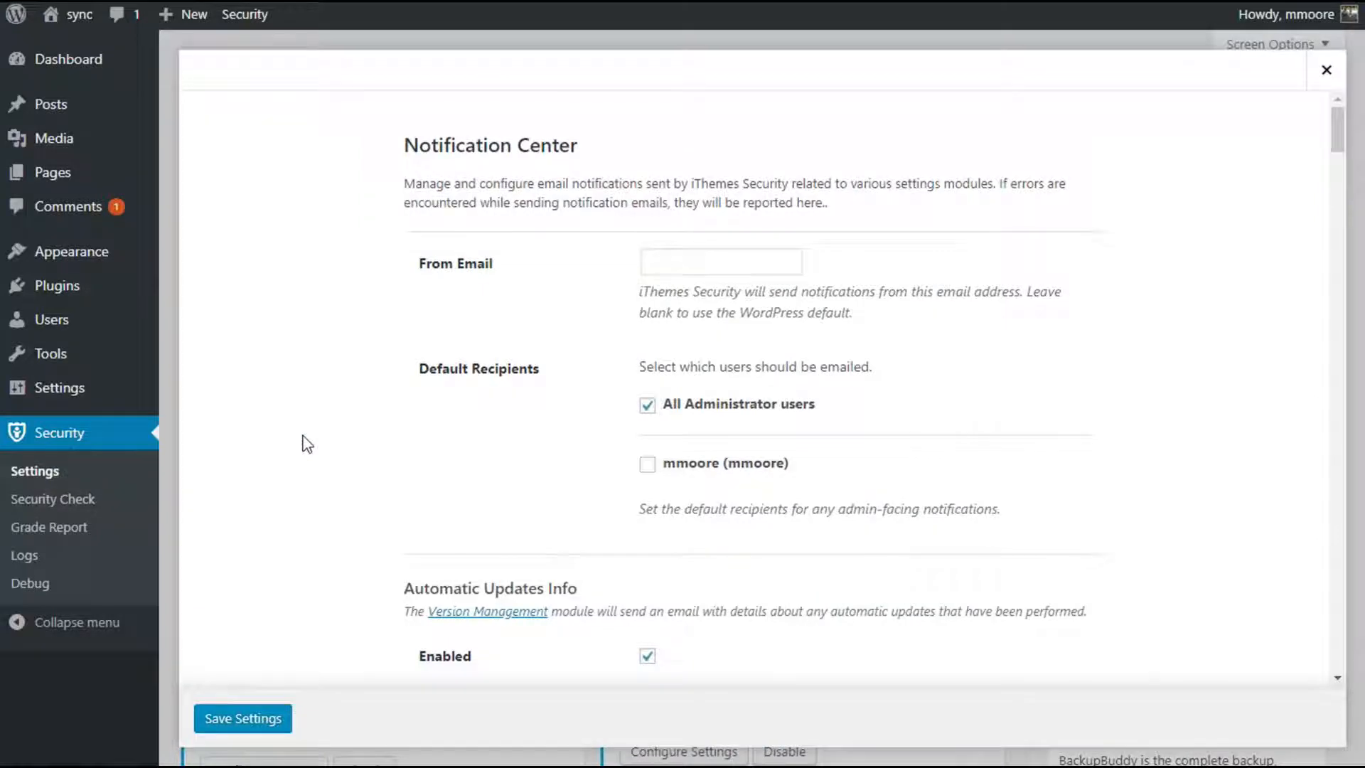
pyautogui.click(1321, 70)
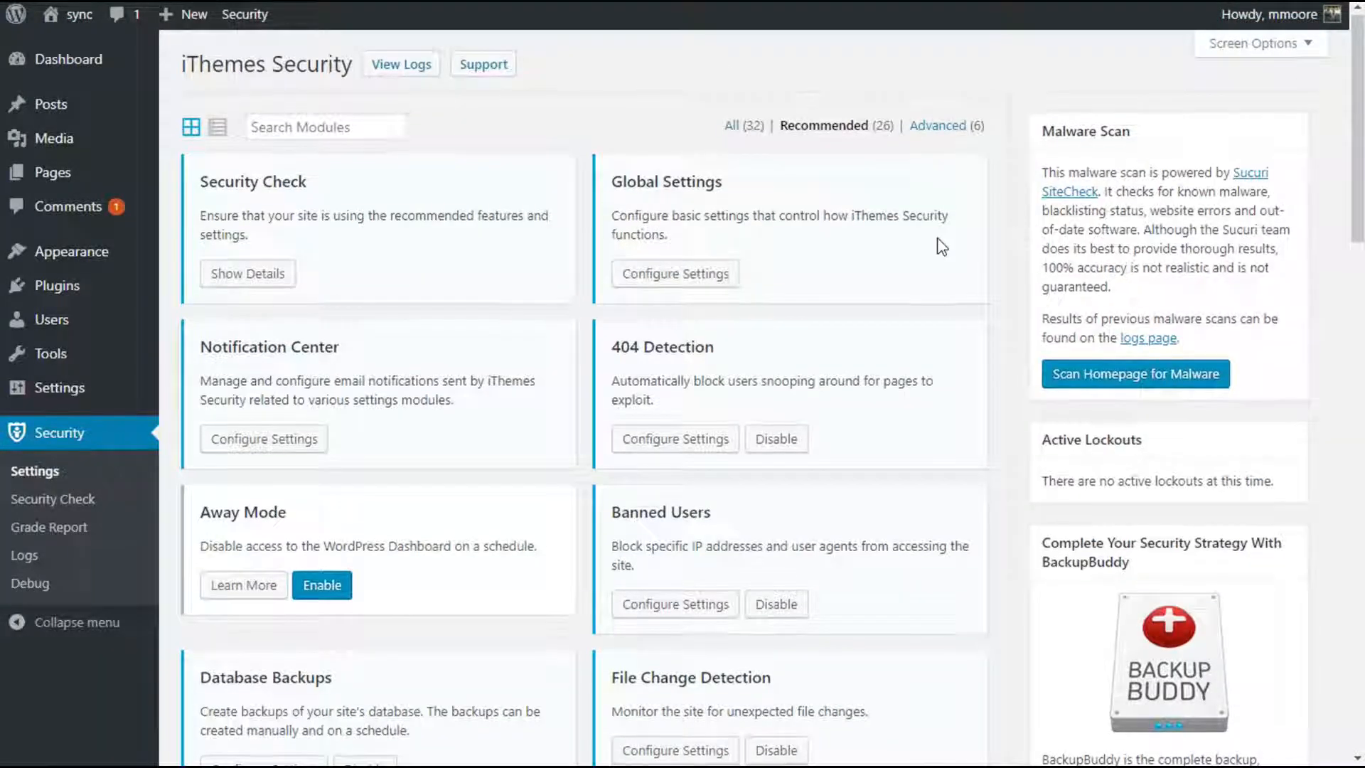
pyautogui.scroll(-6, 941, 246)
pyautogui.scroll(-2, 942, 247)
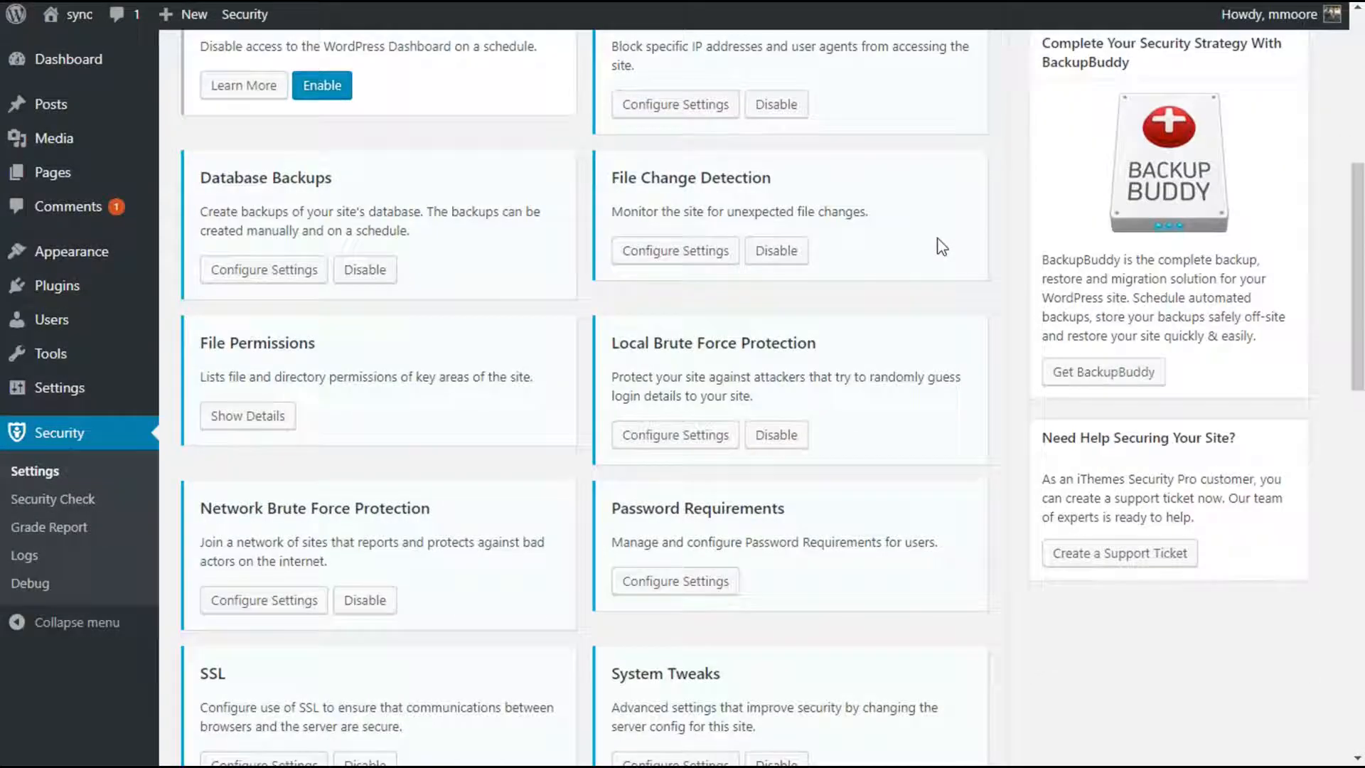
pyautogui.scroll(-6, 938, 244)
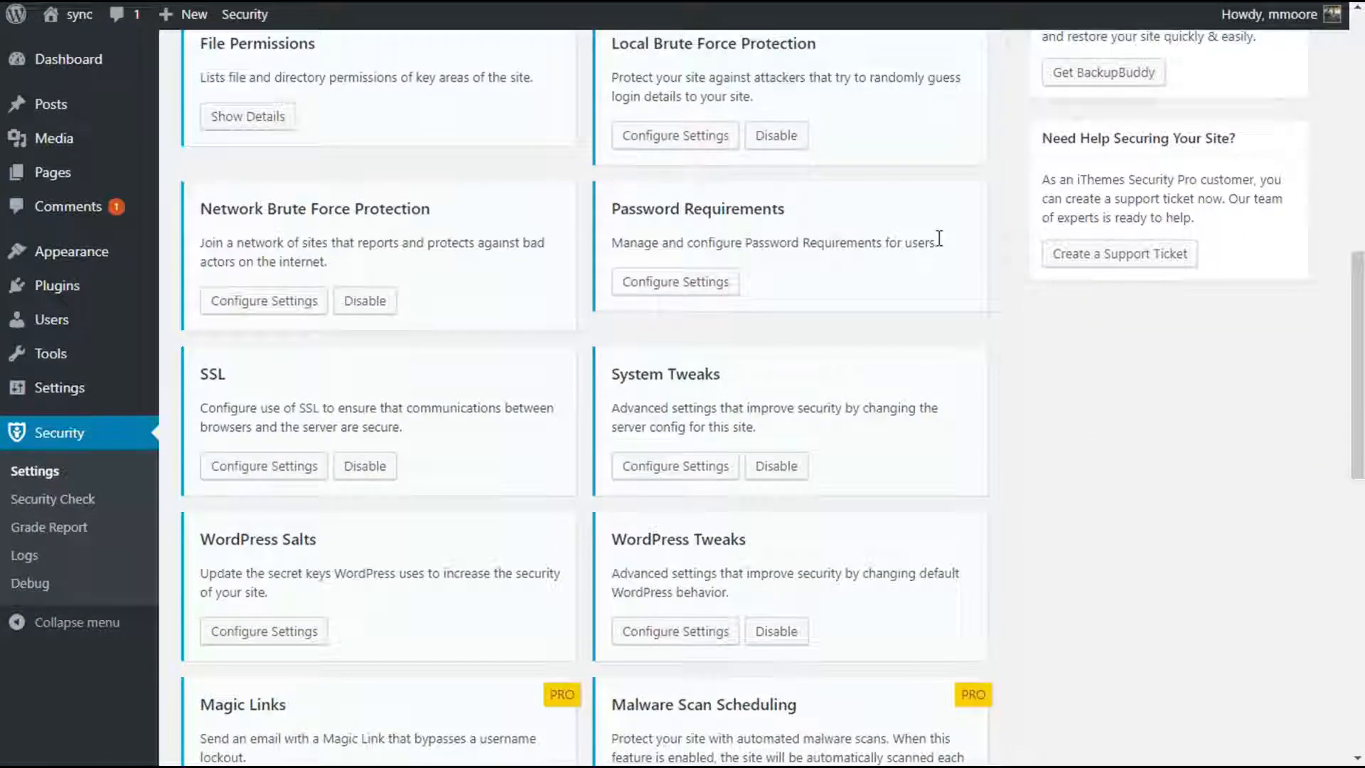
pyautogui.scroll(2, 936, 238)
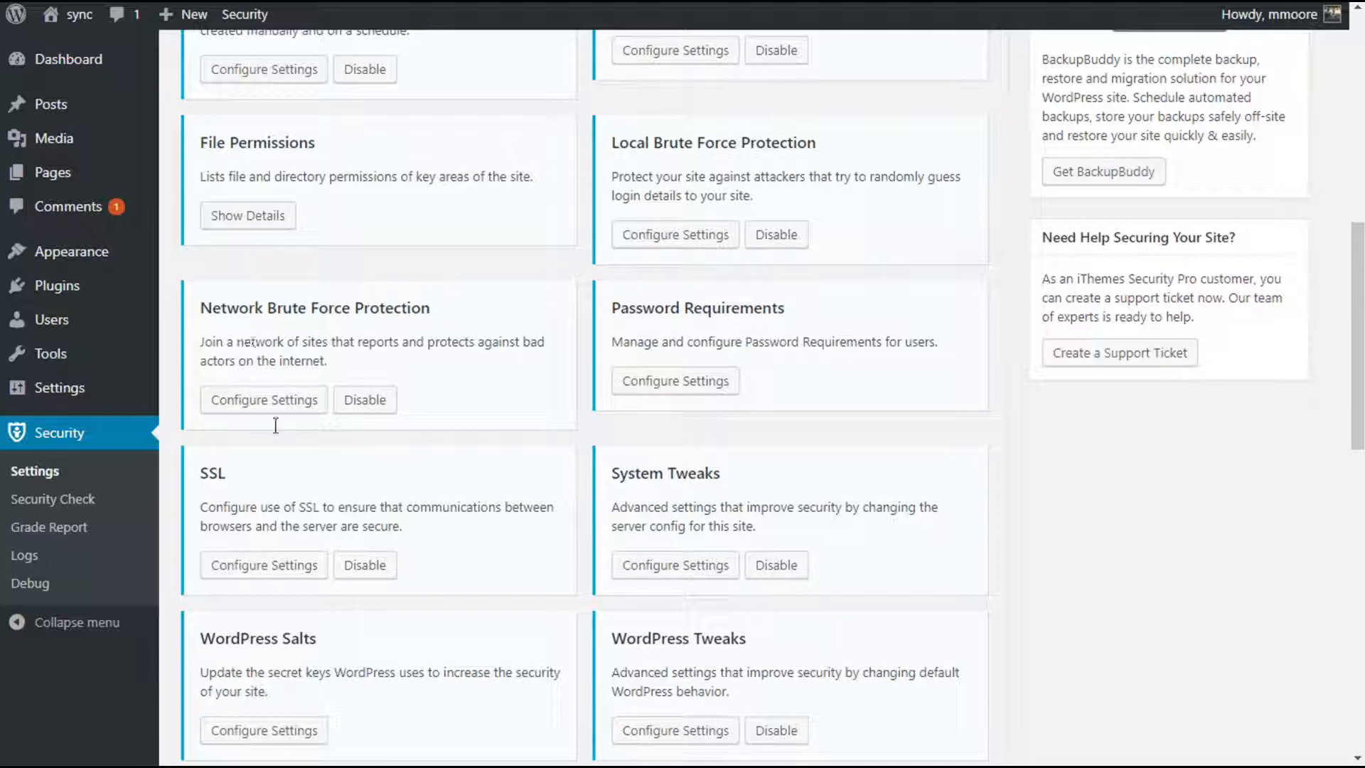
pyautogui.click(250, 409)
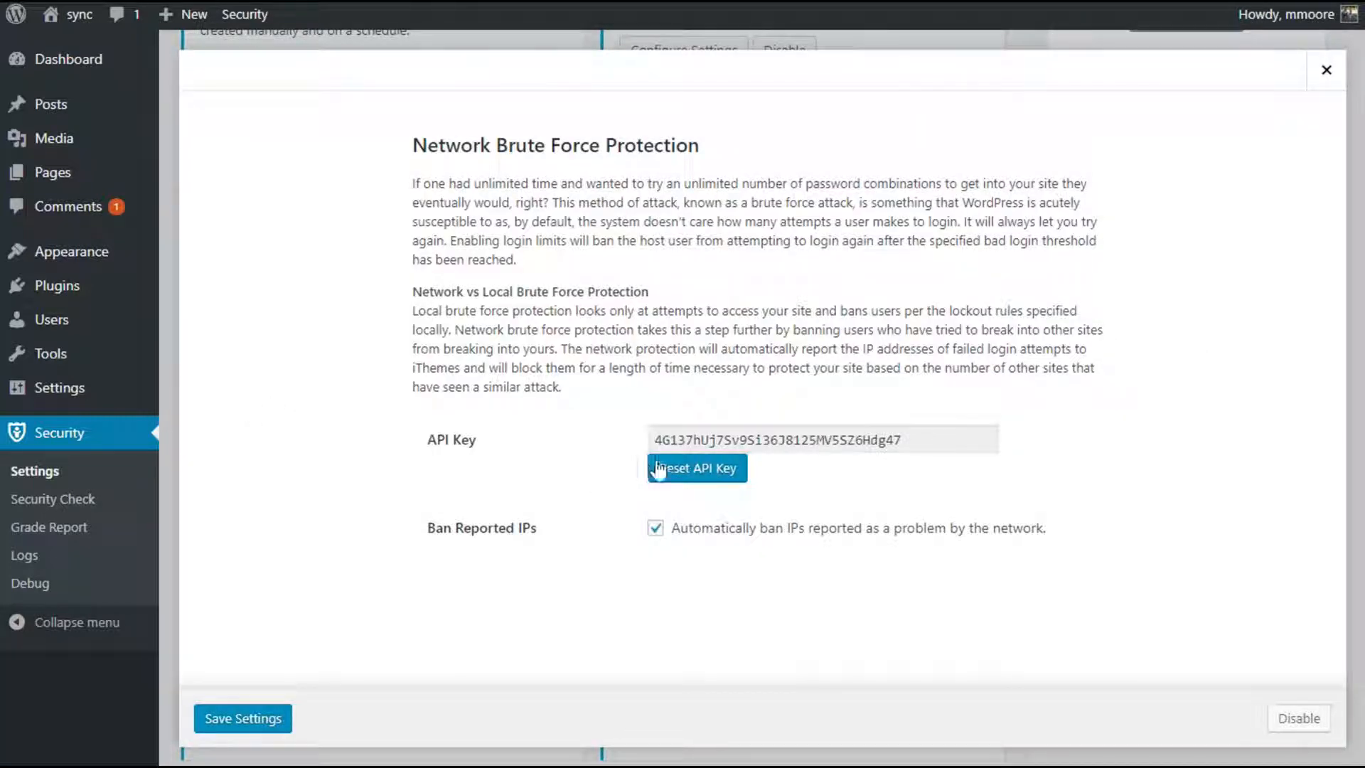
pyautogui.click(659, 469)
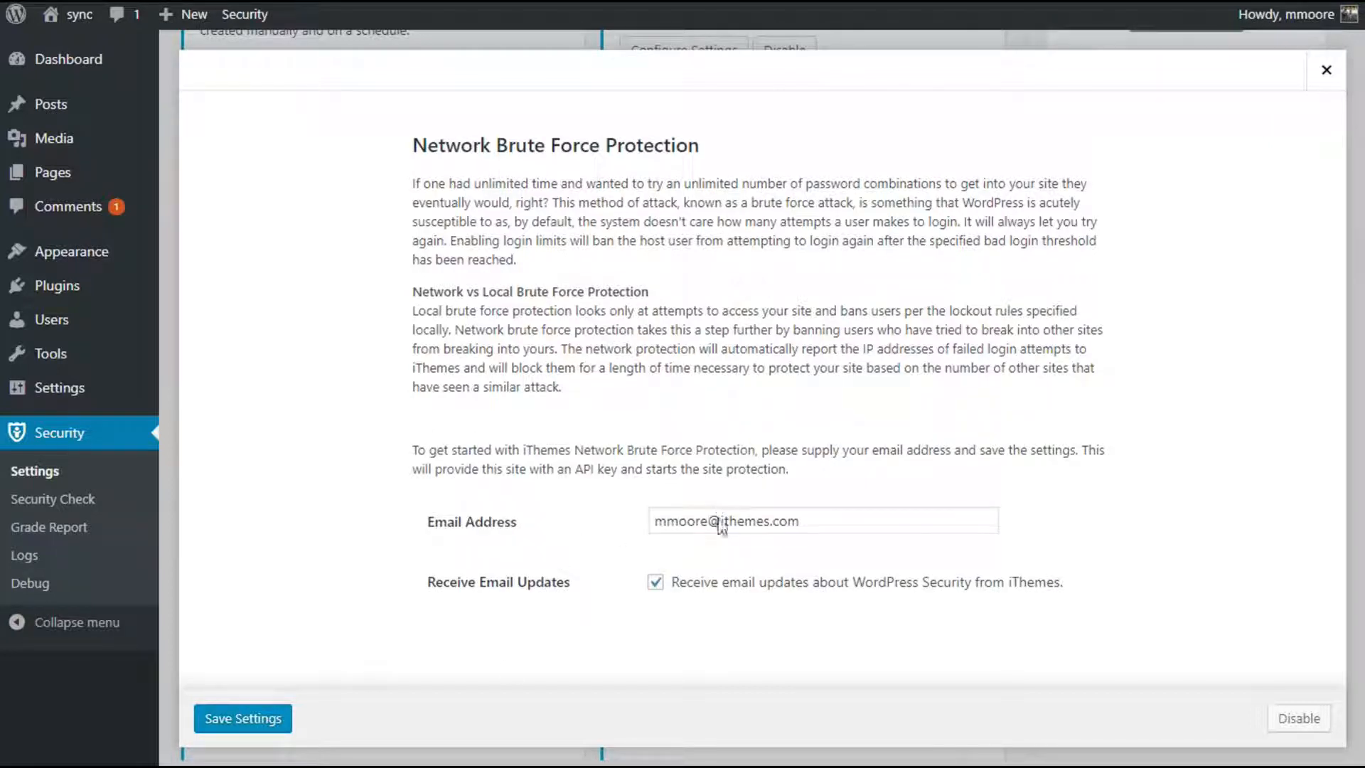
pyautogui.click(242, 718)
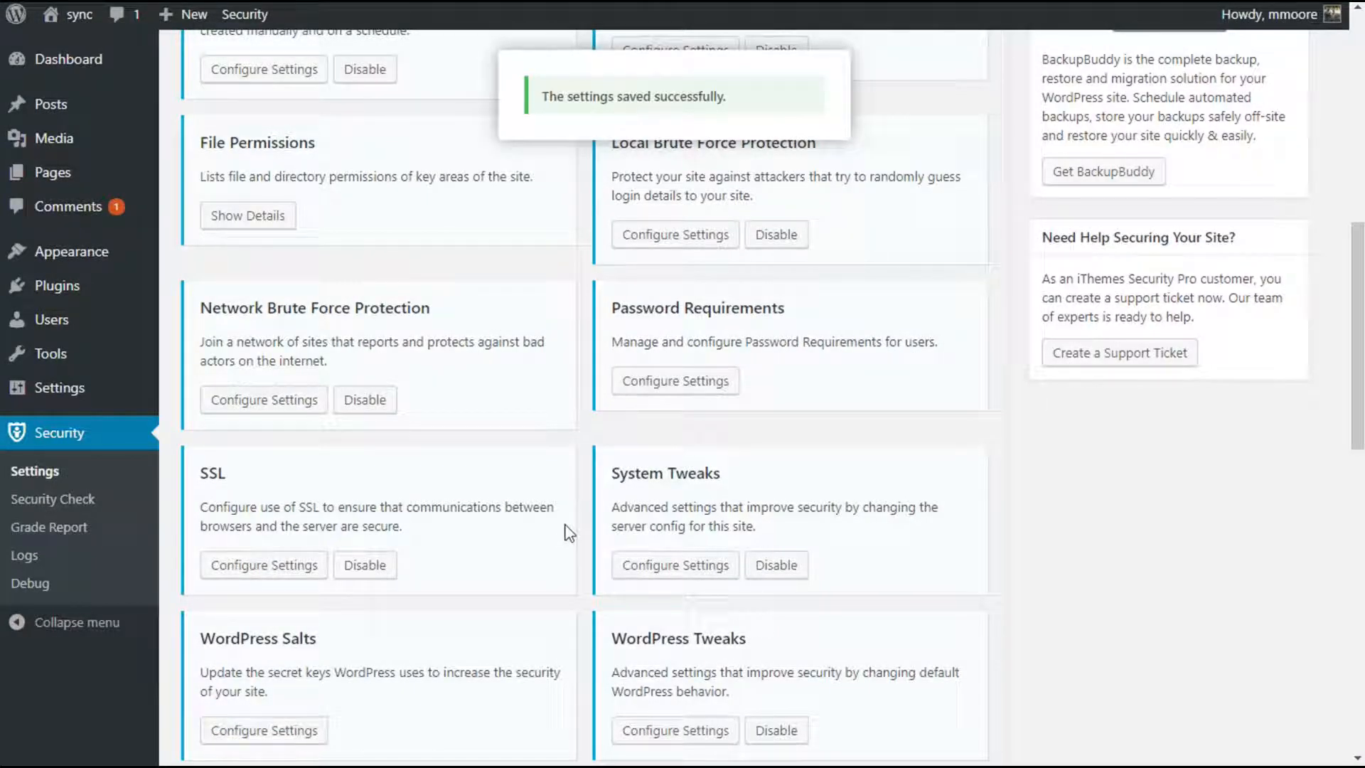
# Step: Open the Notification Center configuration and review the From Email and Default Recipients settings
pyautogui.scroll(1, 569, 533)
pyautogui.scroll(9, 569, 533)
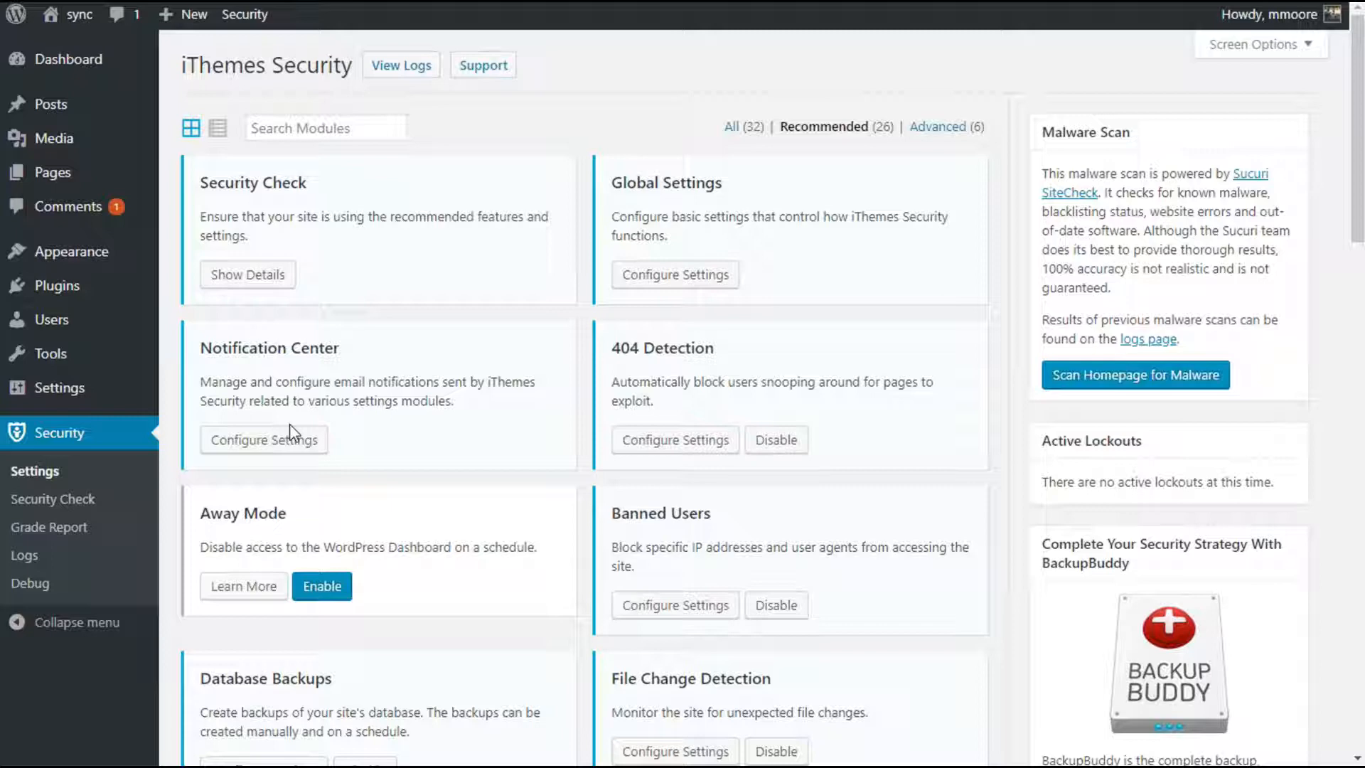
pyautogui.click(320, 448)
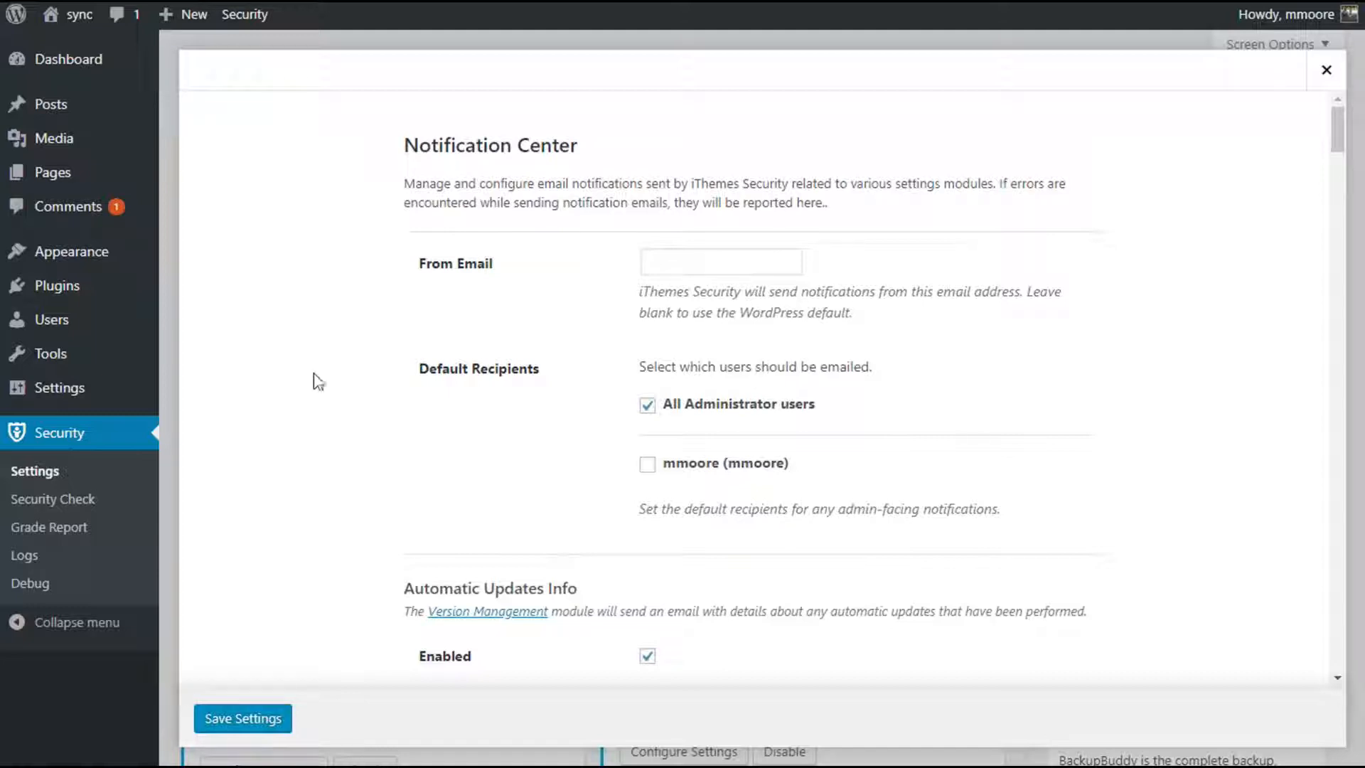
pyautogui.click(650, 260)
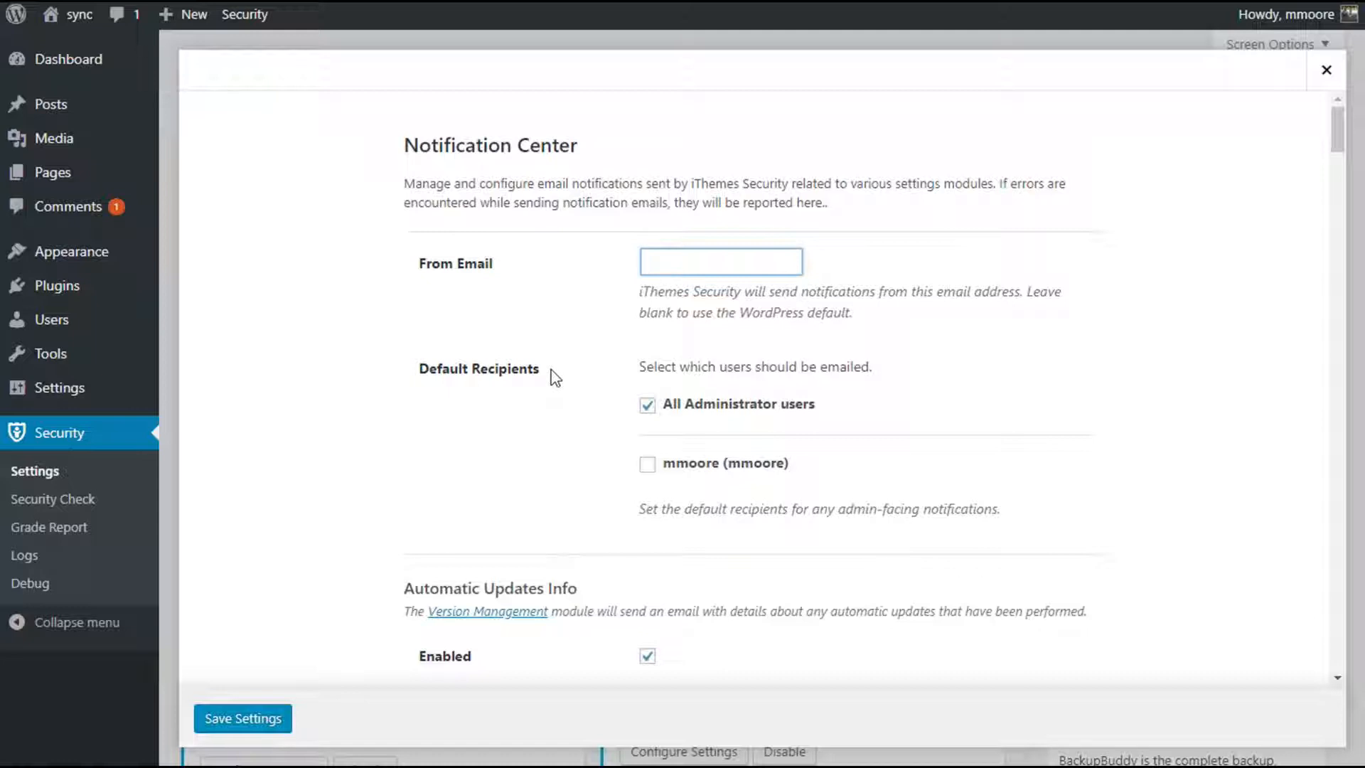
pyautogui.scroll(-3, 552, 375)
pyautogui.scroll(-1, 556, 377)
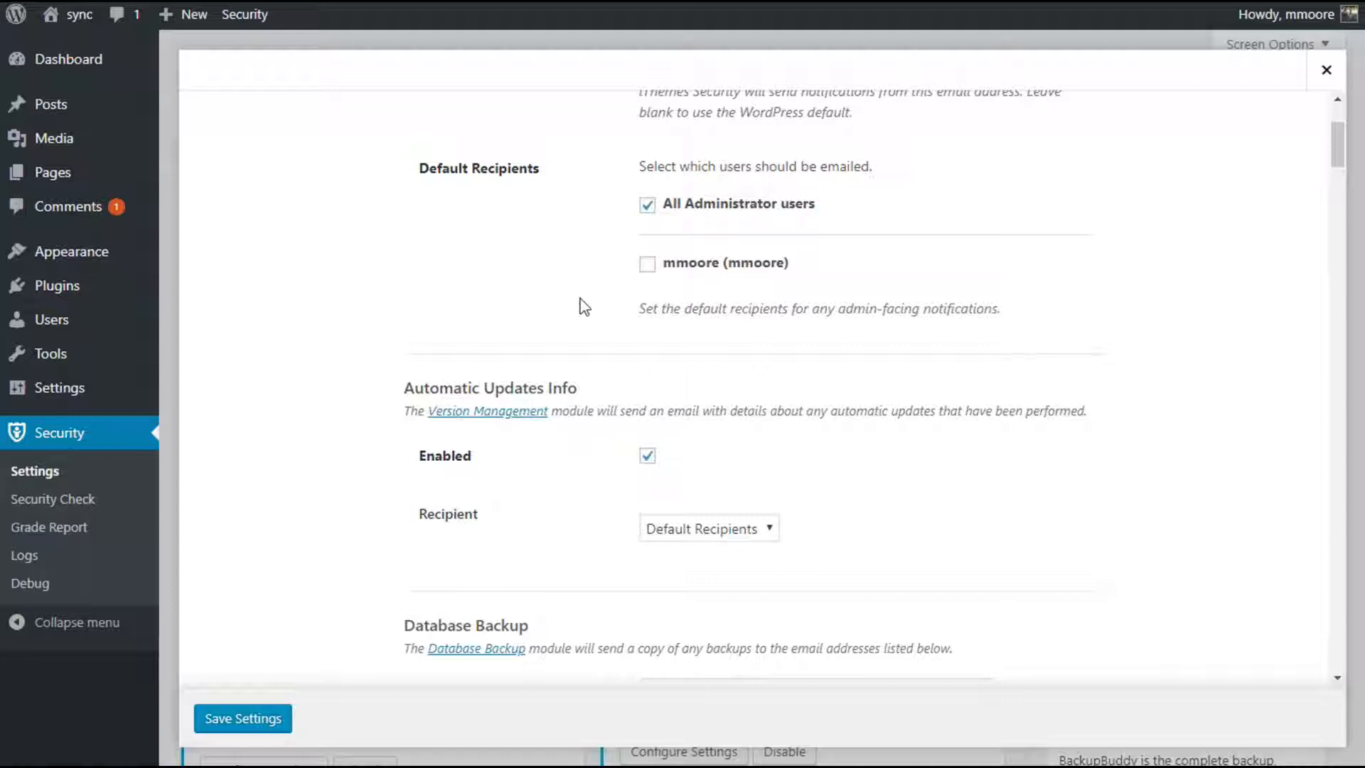
pyautogui.moveTo(808, 307); pyautogui.dragTo(914, 302)
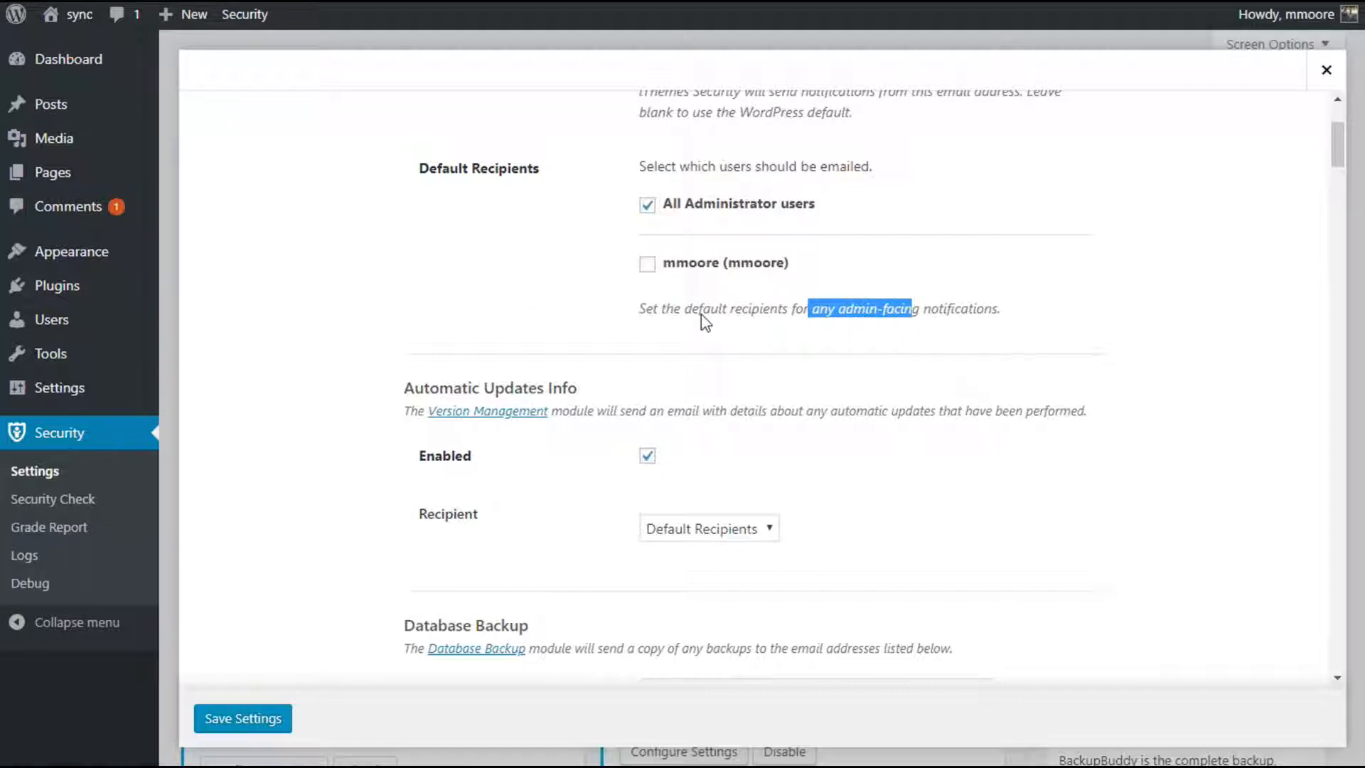
pyautogui.click(497, 296)
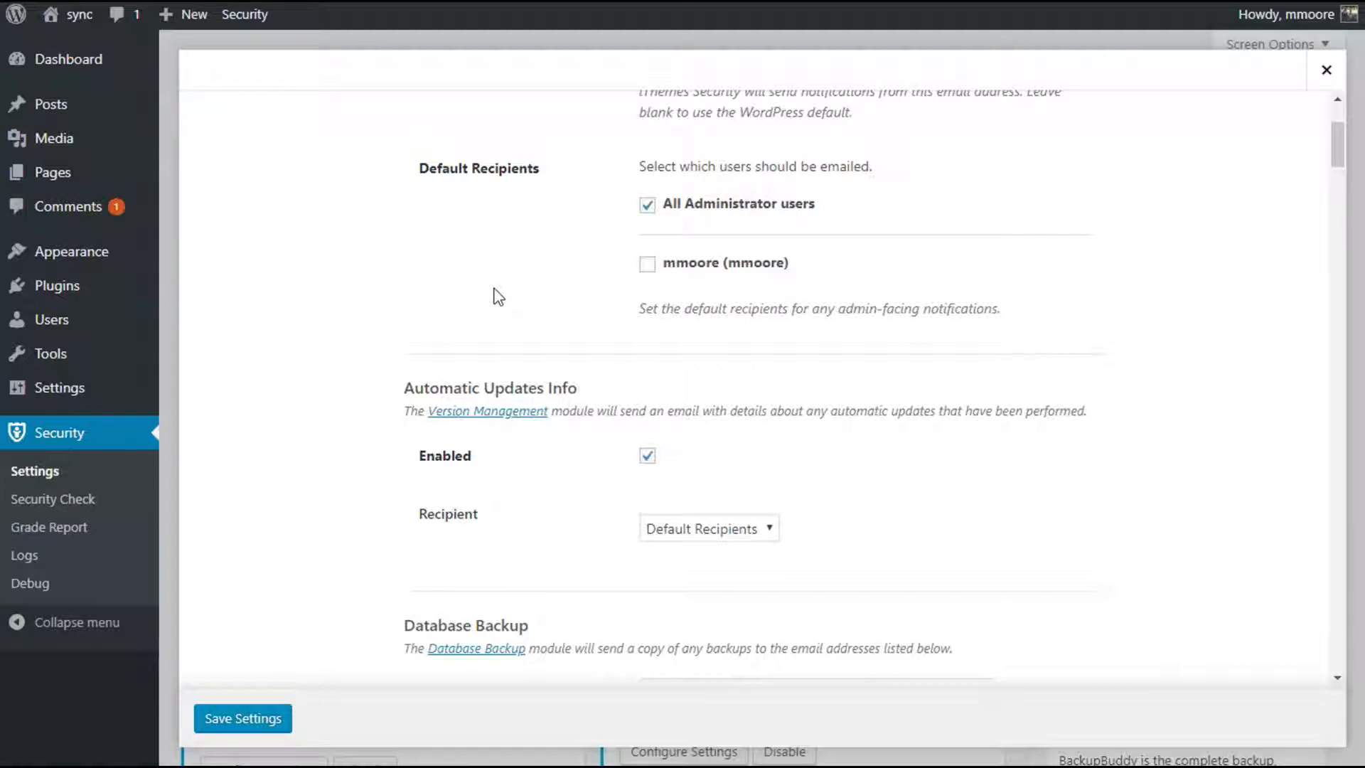
# Step: Review the Automatic Updates Info, Database Backup, File Change, Grade Report Change and Inactive Users notification settings
pyautogui.scroll(-2, 496, 291)
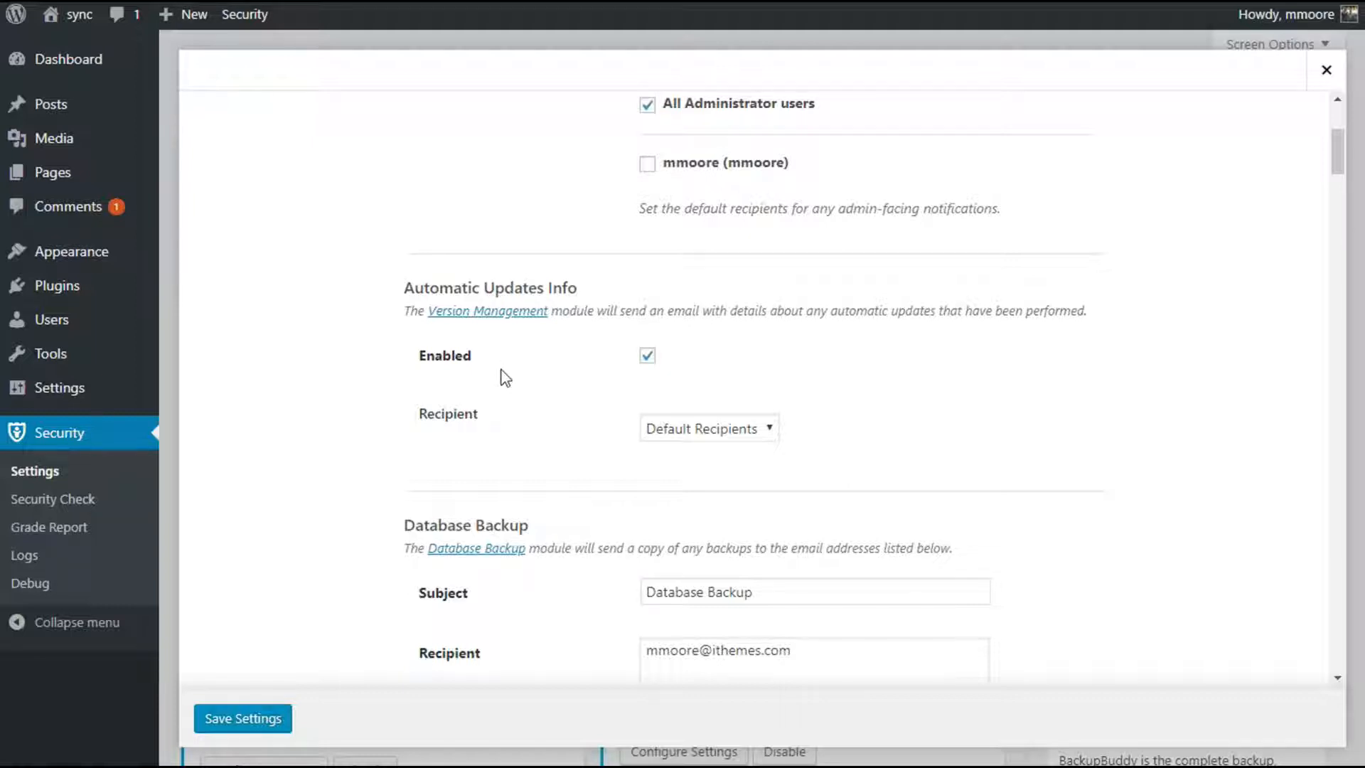
pyautogui.scroll(-2, 505, 378)
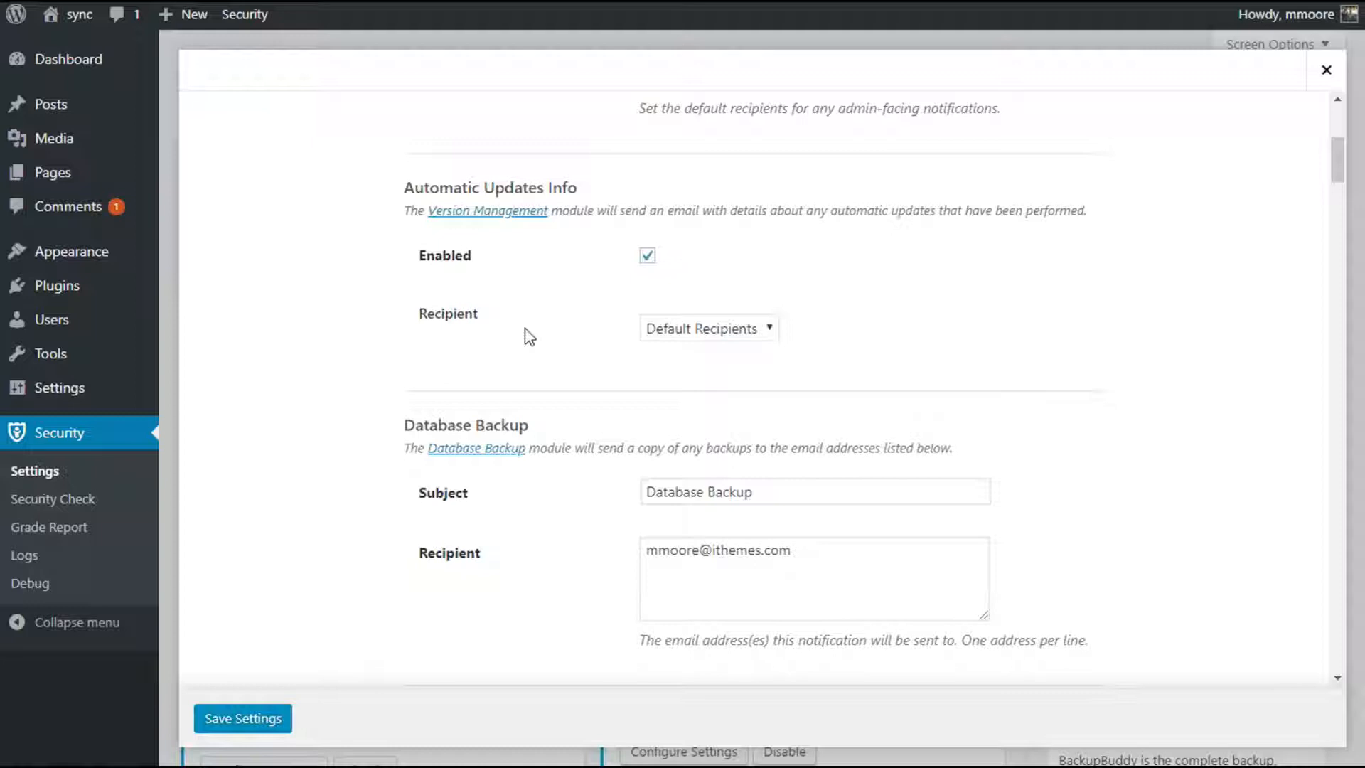
pyautogui.scroll(-4, 529, 336)
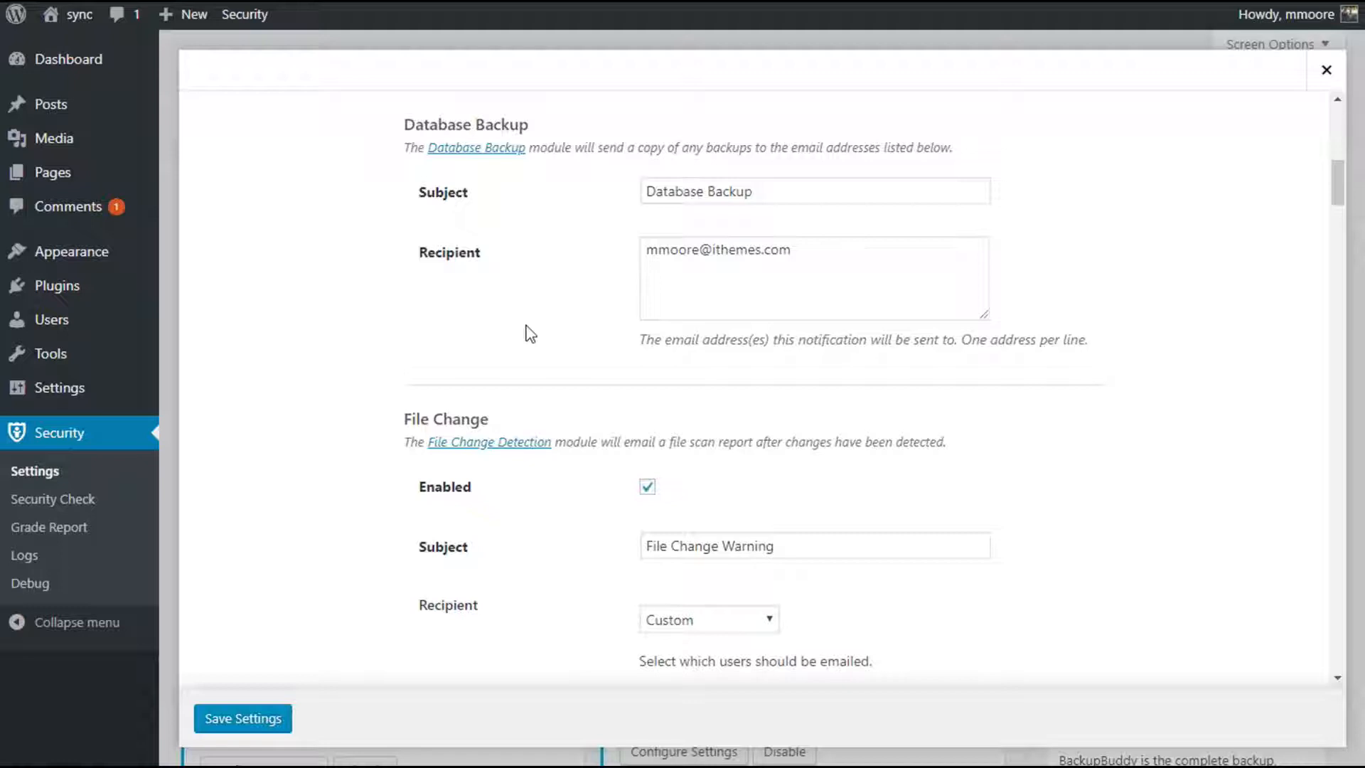
pyautogui.scroll(-3, 530, 334)
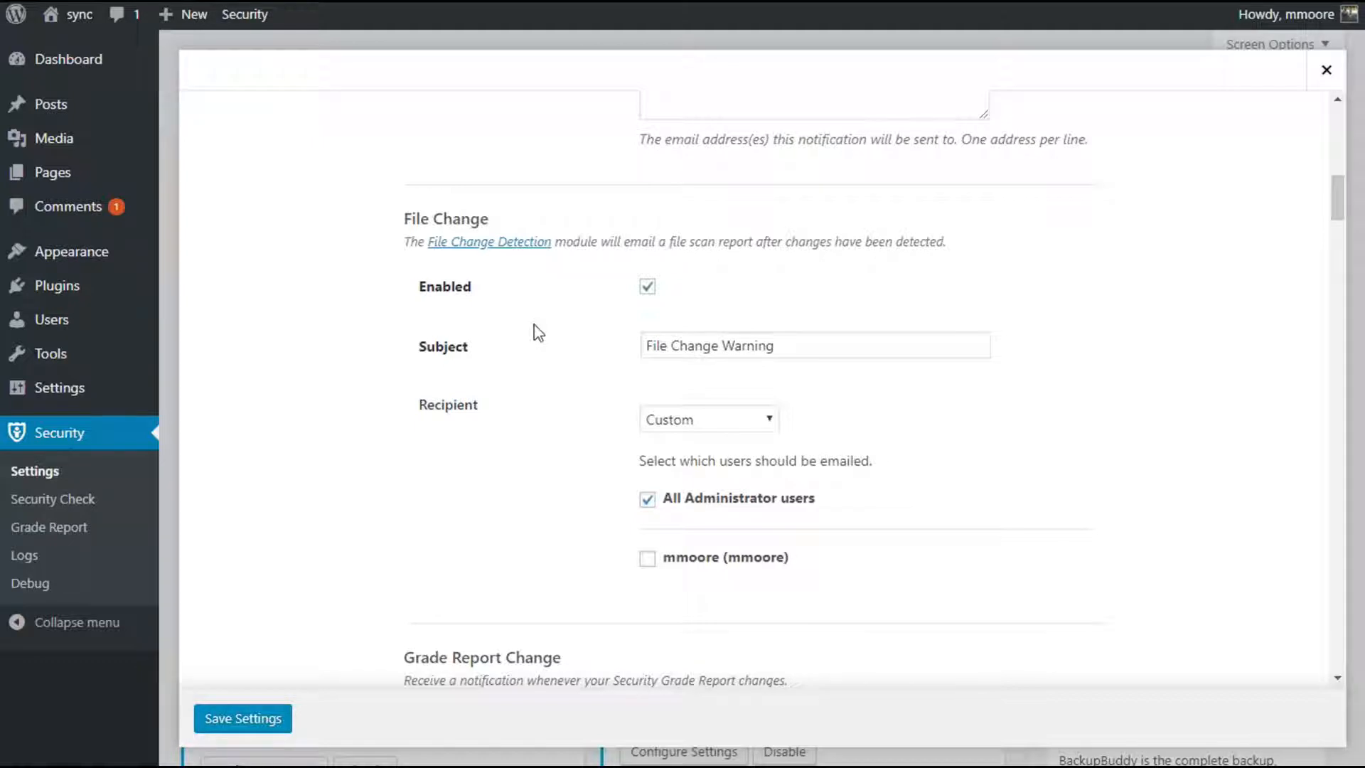
pyautogui.scroll(-7, 538, 332)
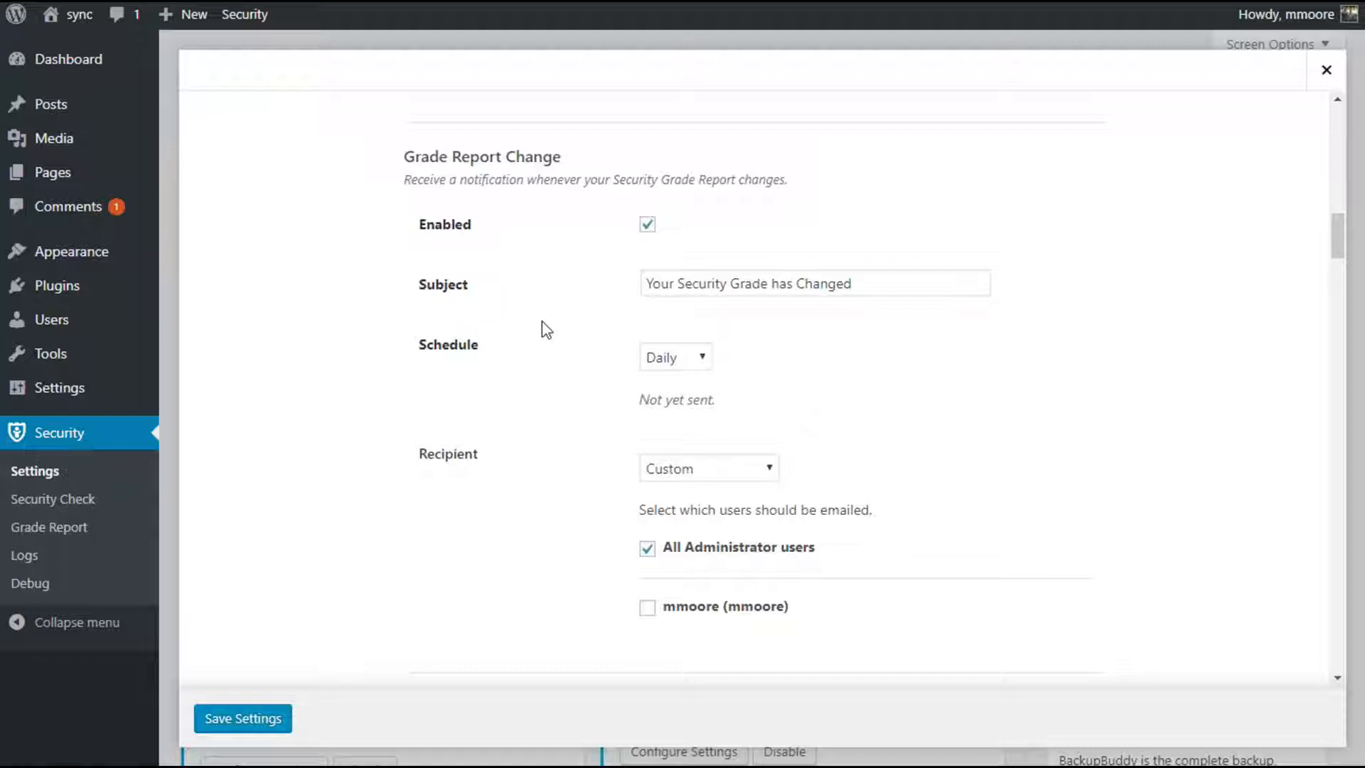
pyautogui.scroll(-1, 546, 330)
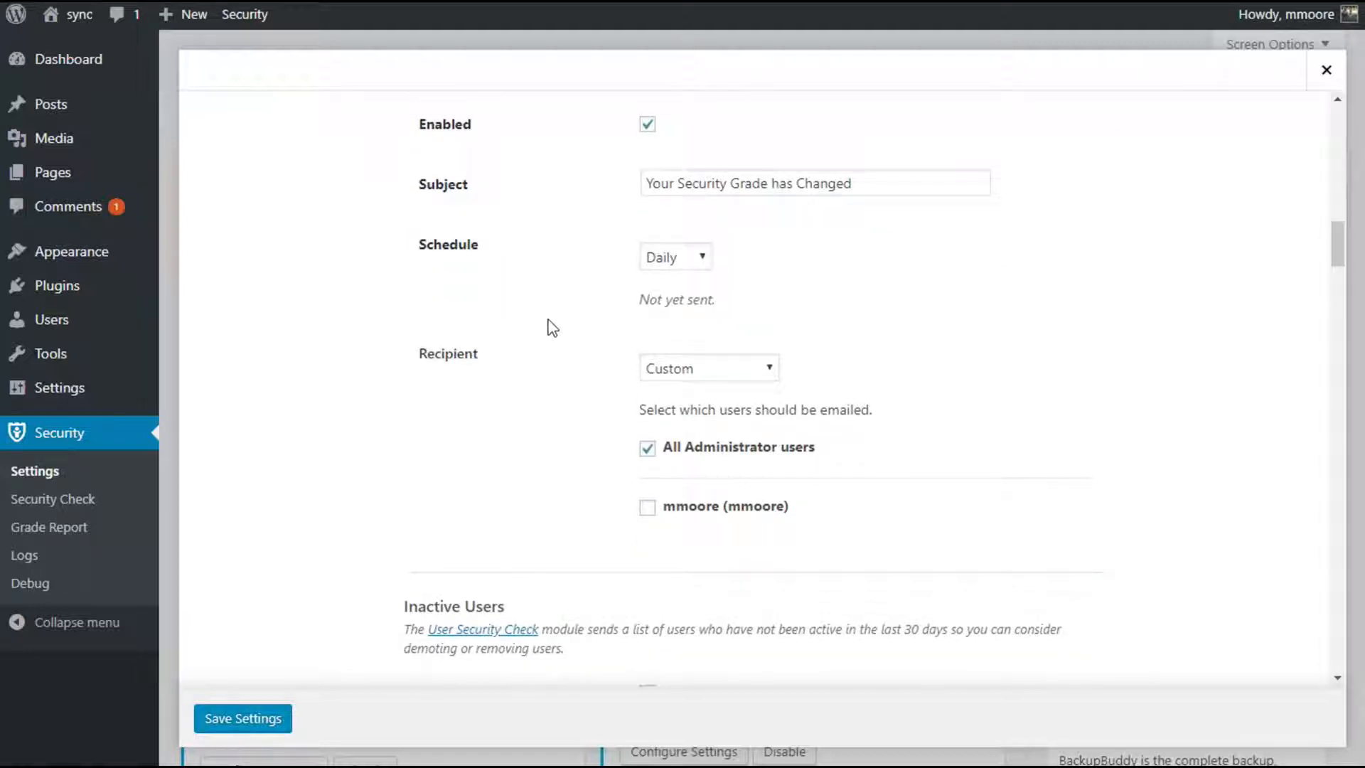
pyautogui.scroll(-2, 552, 328)
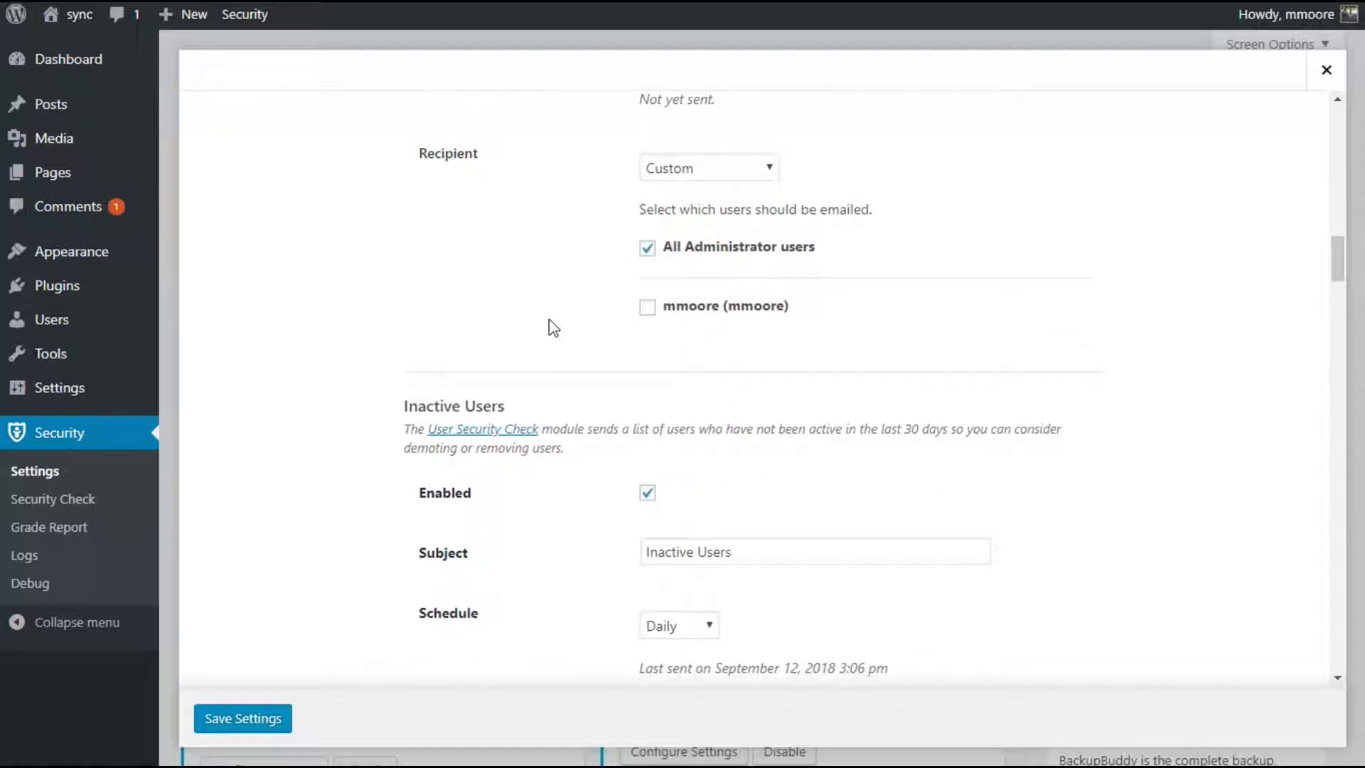
pyautogui.scroll(-2, 553, 328)
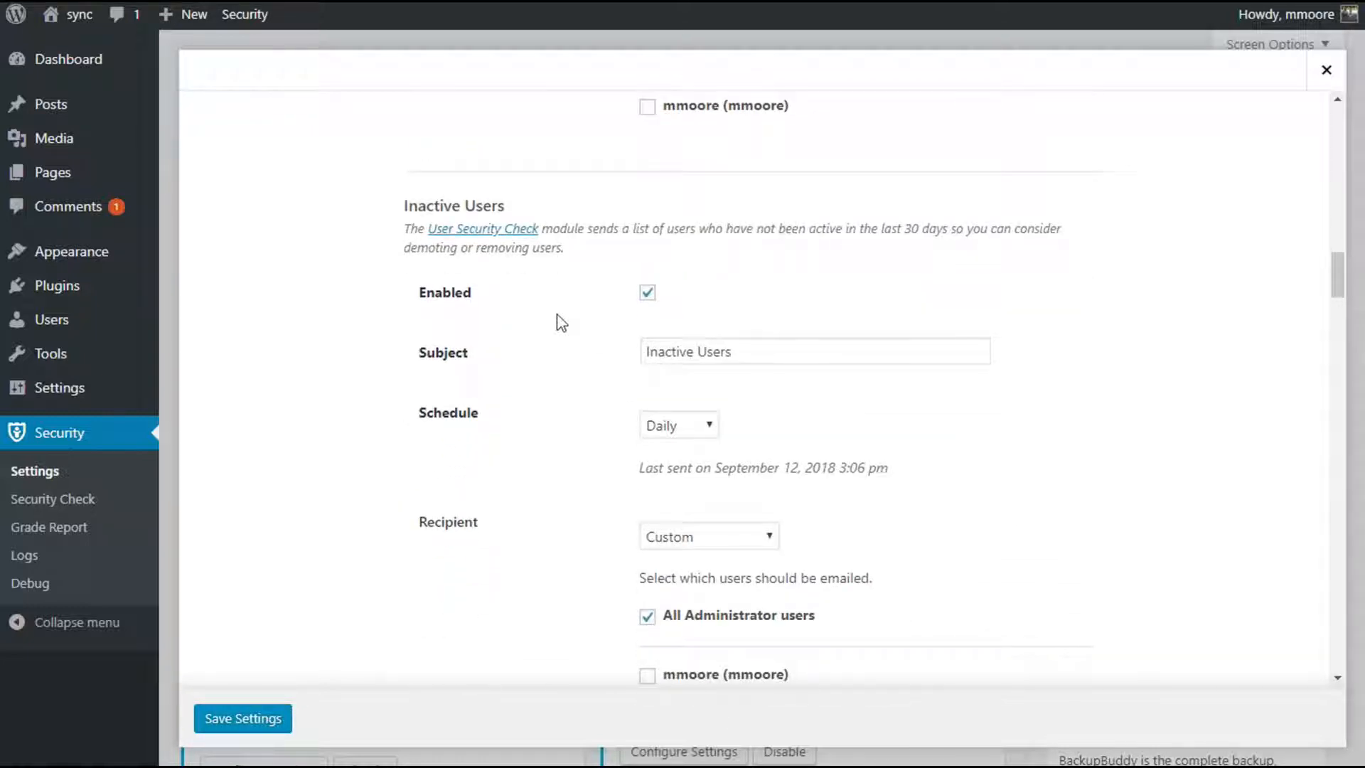
pyautogui.scroll(-1, 560, 323)
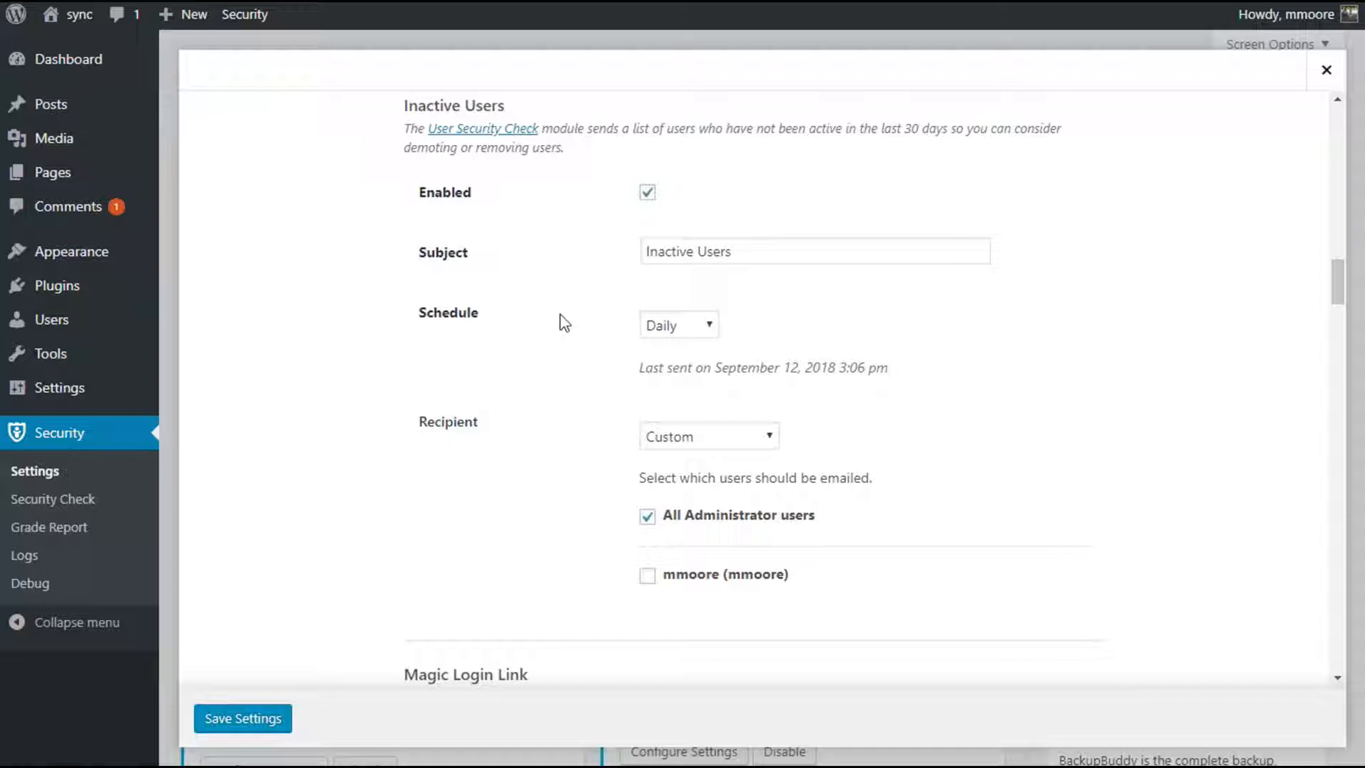
# Step: Examine the Magic Login Link e-mail template with its available tags and the Malware Scan Results notification settings
pyautogui.scroll(-8, 565, 318)
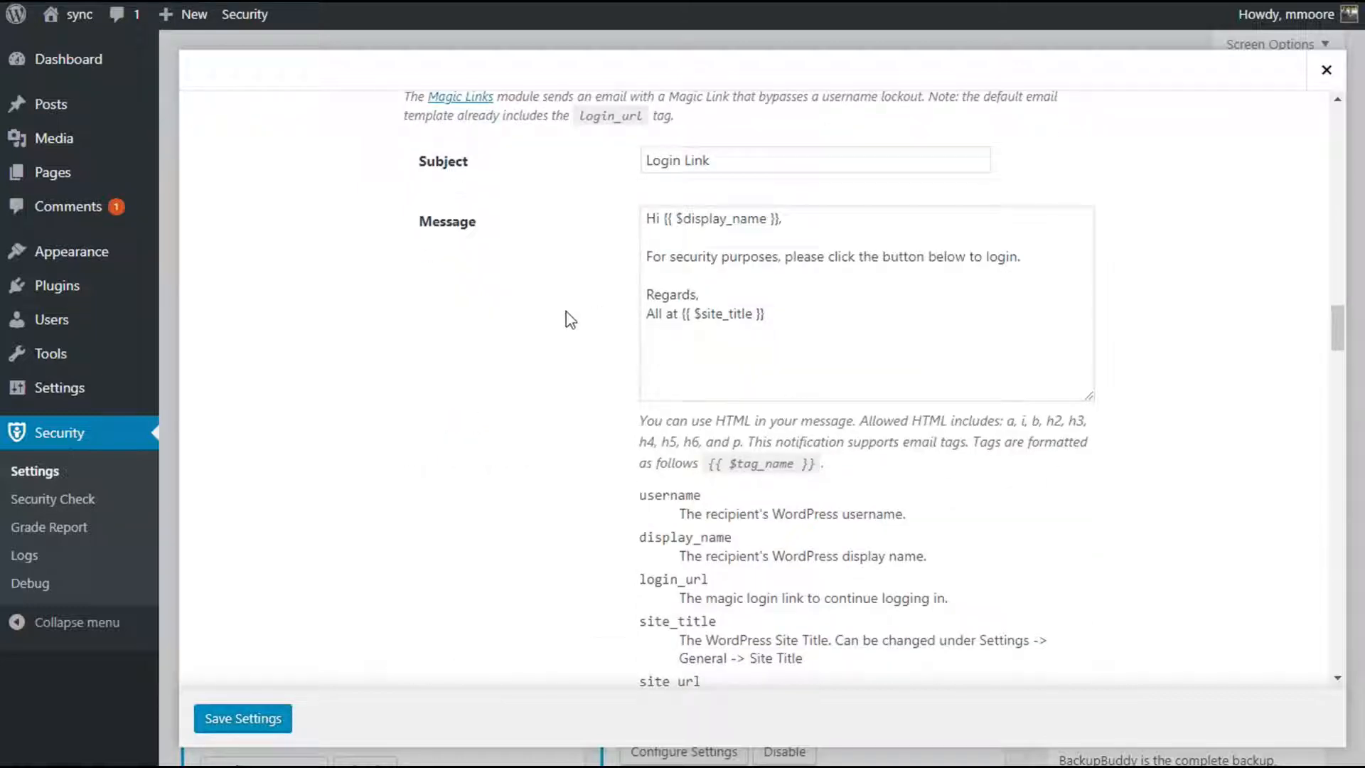
pyautogui.scroll(2, 565, 319)
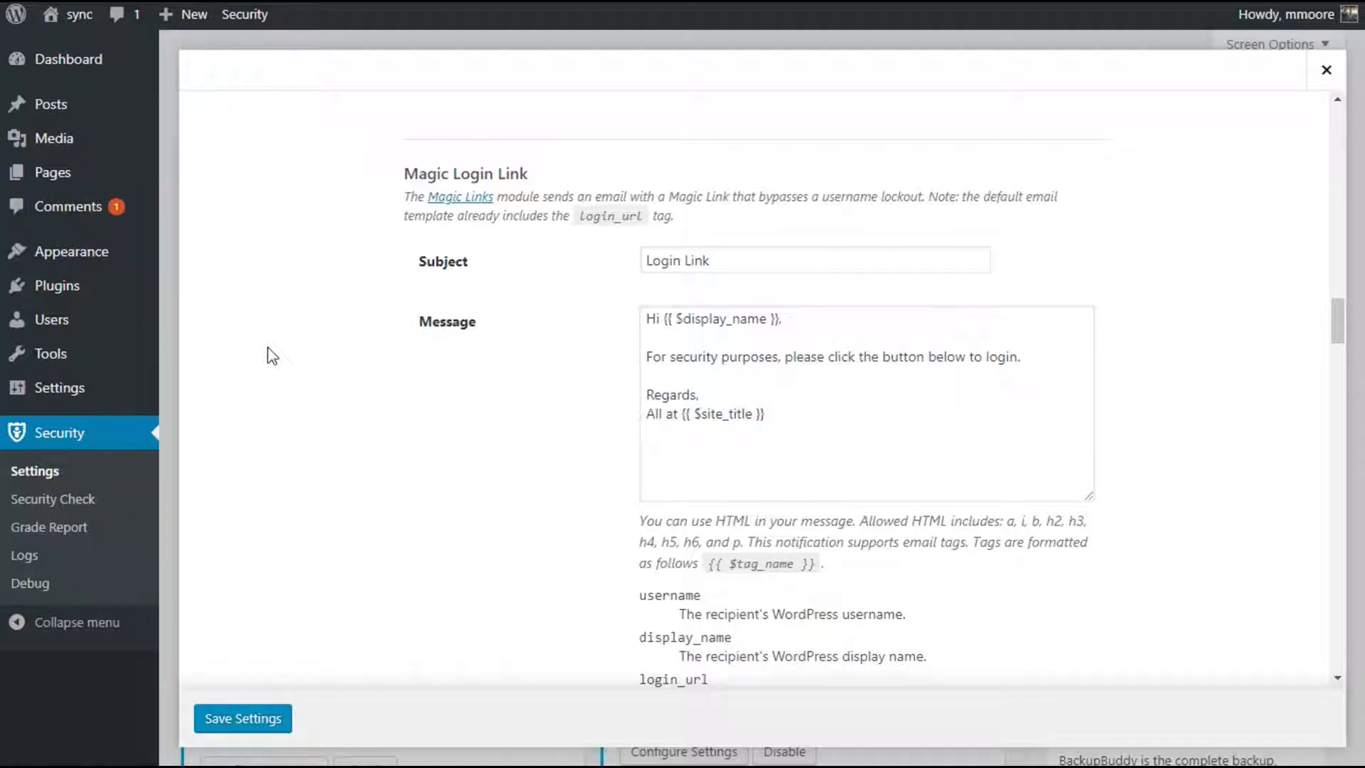
pyautogui.scroll(-10, 277, 349)
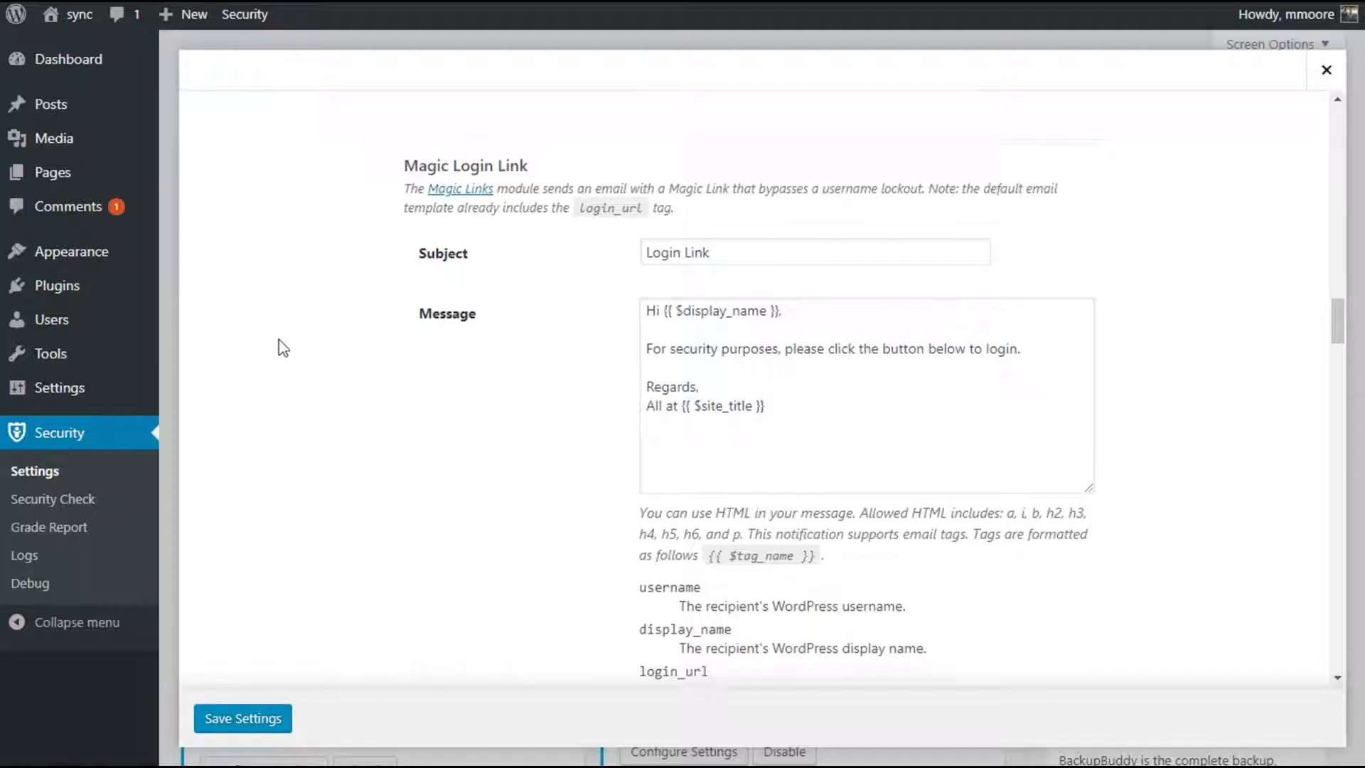
pyautogui.scroll(1, 285, 336)
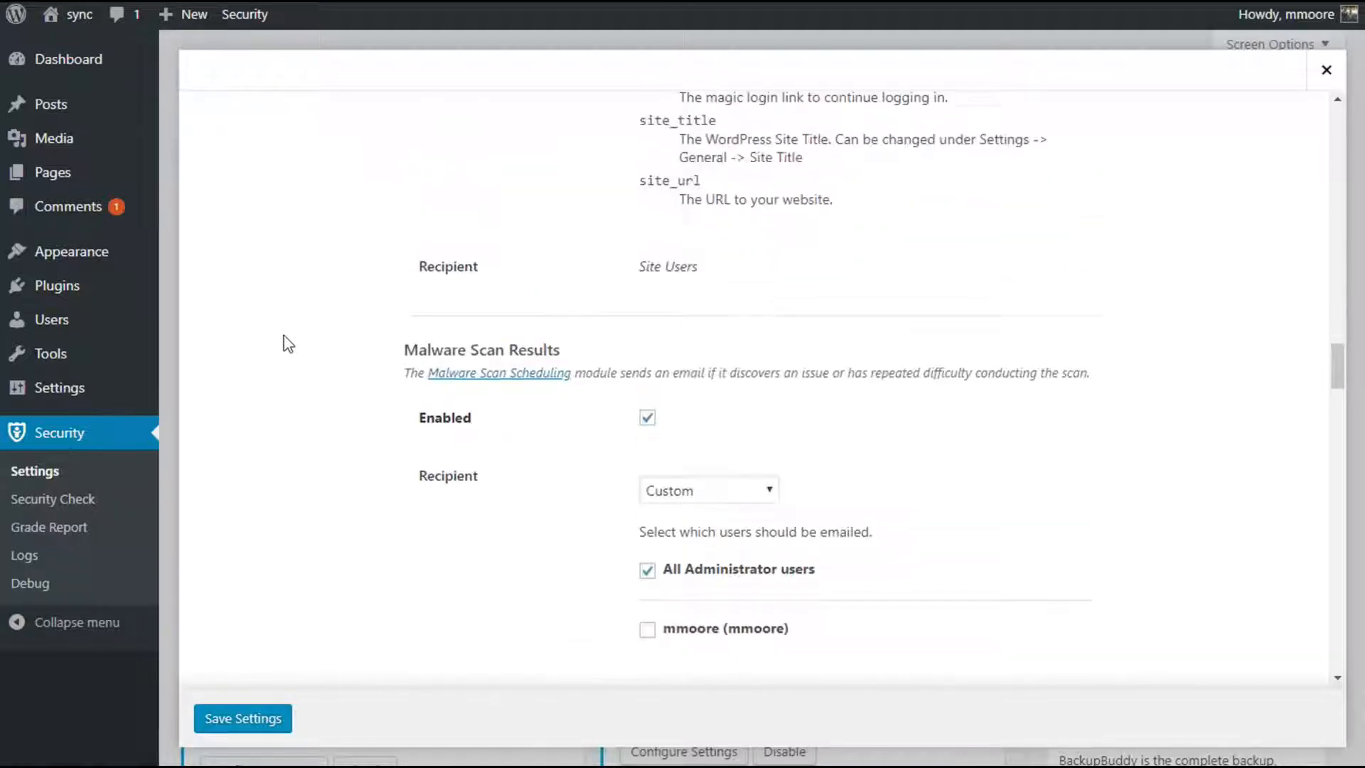
pyautogui.scroll(-2, 284, 336)
pyautogui.scroll(1, 284, 334)
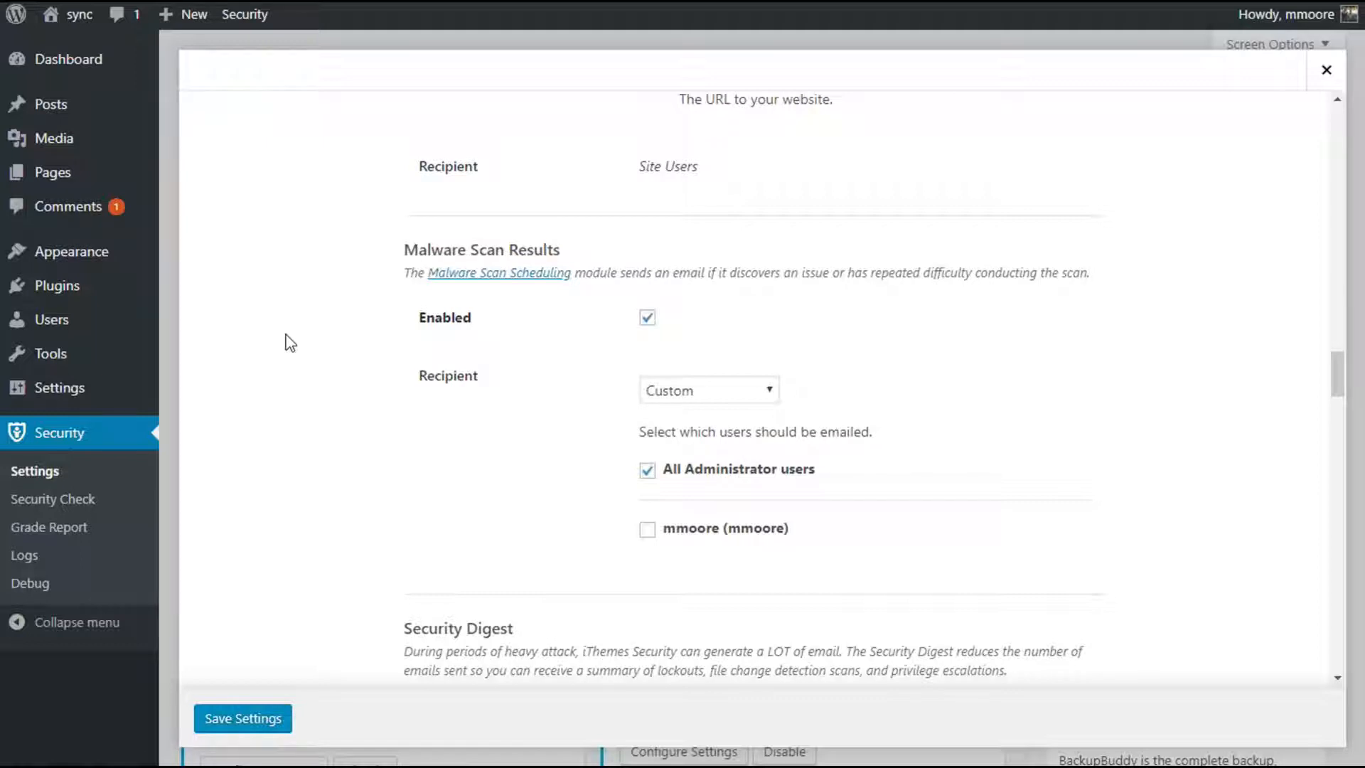
# Step: Look through the Security Digest, Settings Export, Site Lockouts and Two-Factor Email notification settings
pyautogui.scroll(-5, 290, 343)
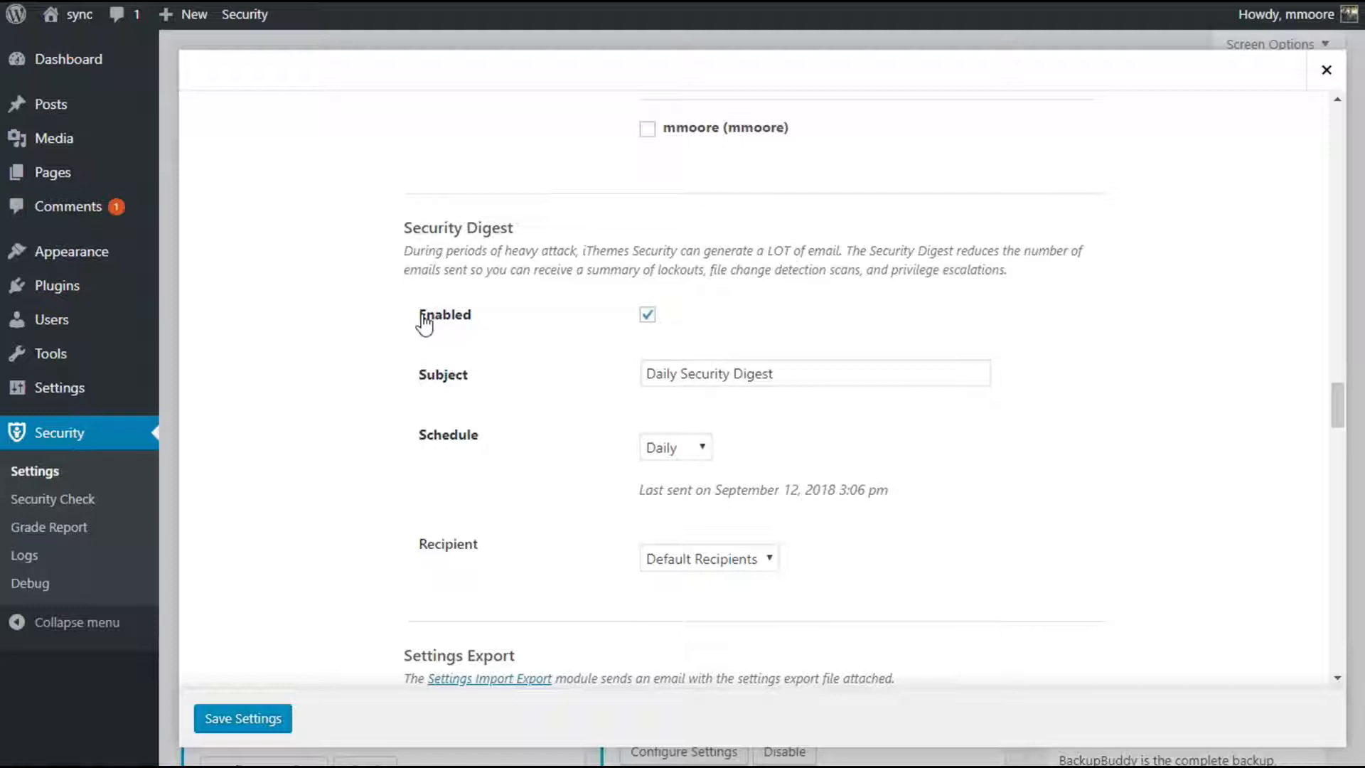
pyautogui.scroll(-4, 424, 324)
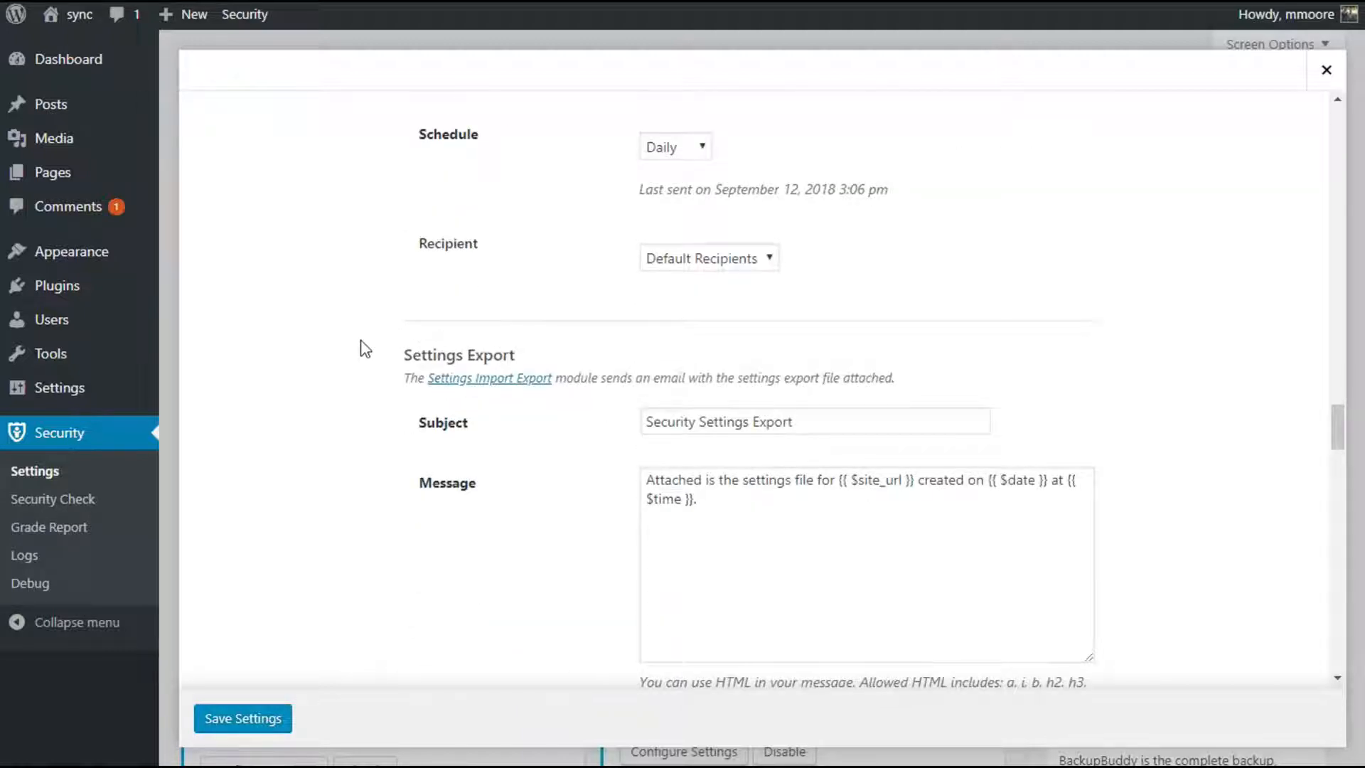
pyautogui.scroll(-3, 348, 353)
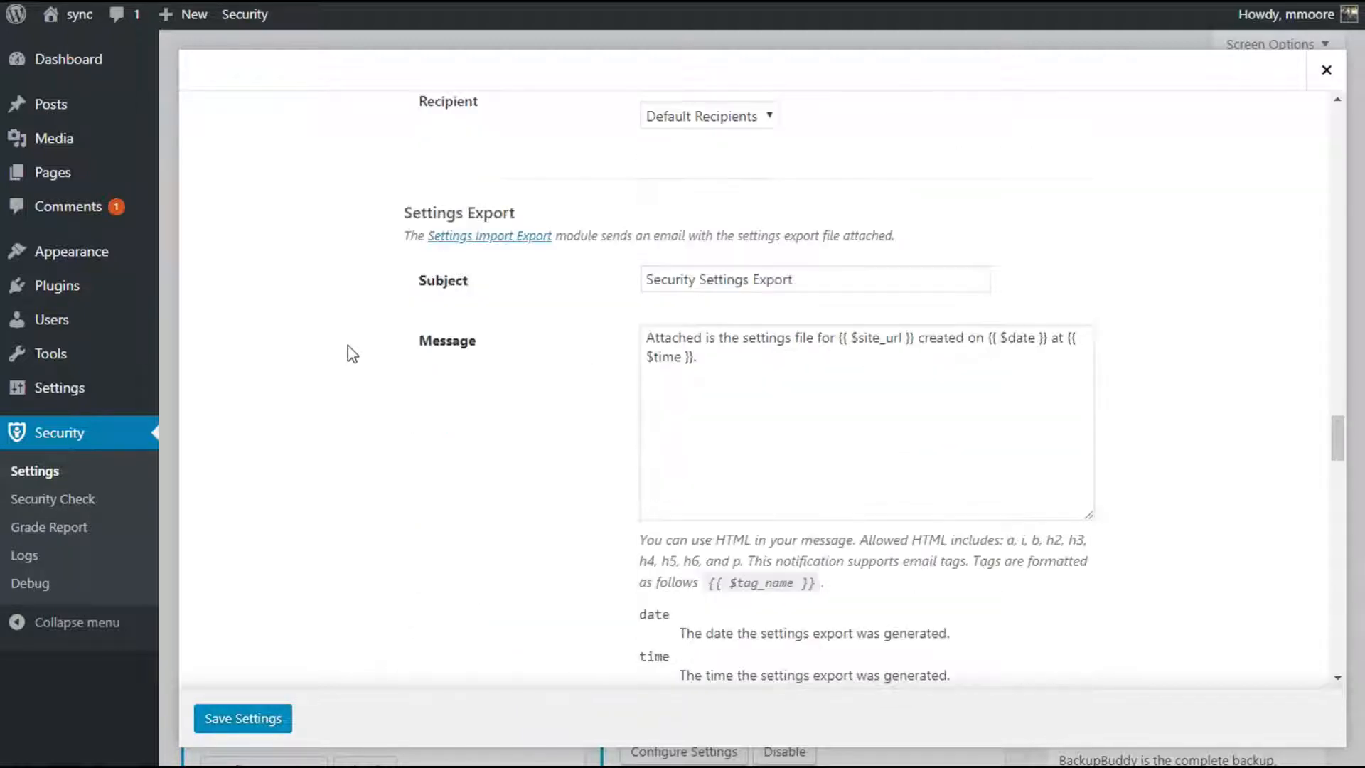
pyautogui.scroll(1, 348, 353)
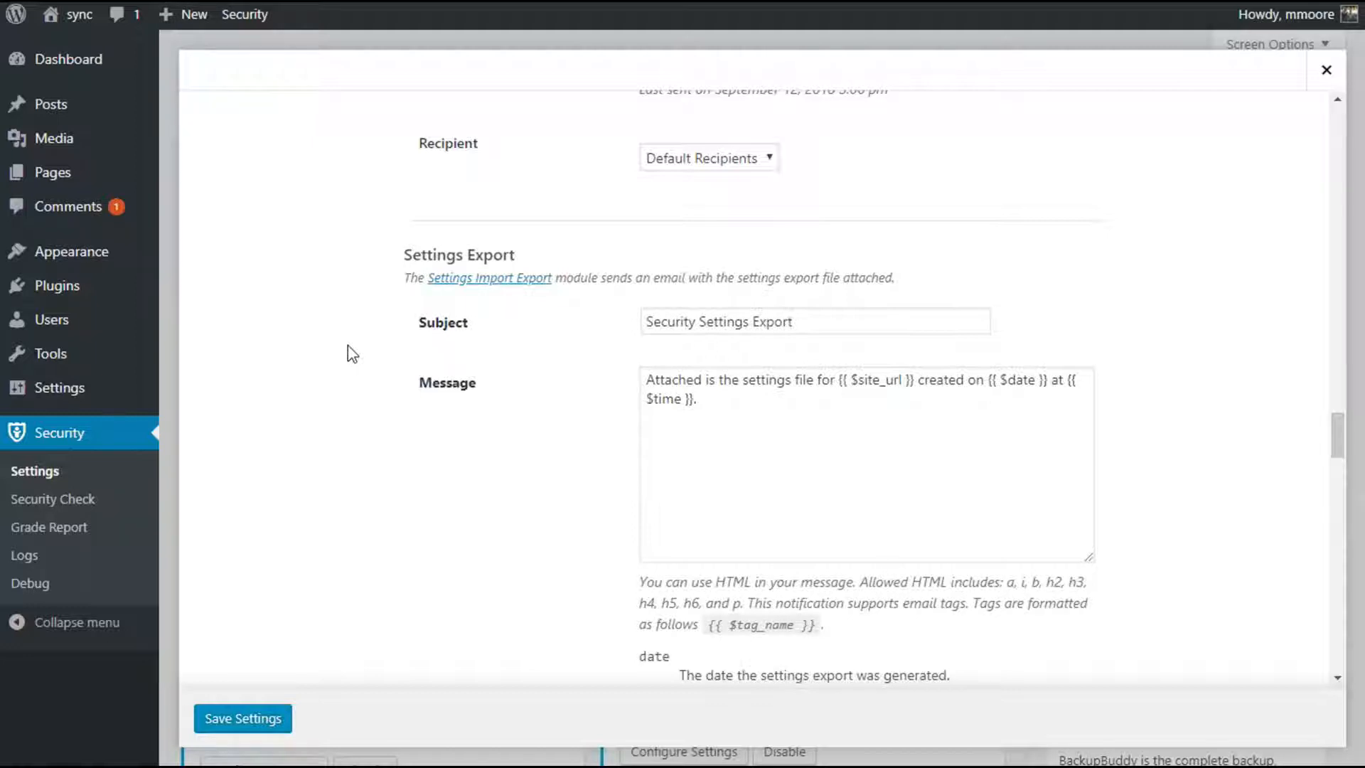
pyautogui.scroll(-9, 352, 353)
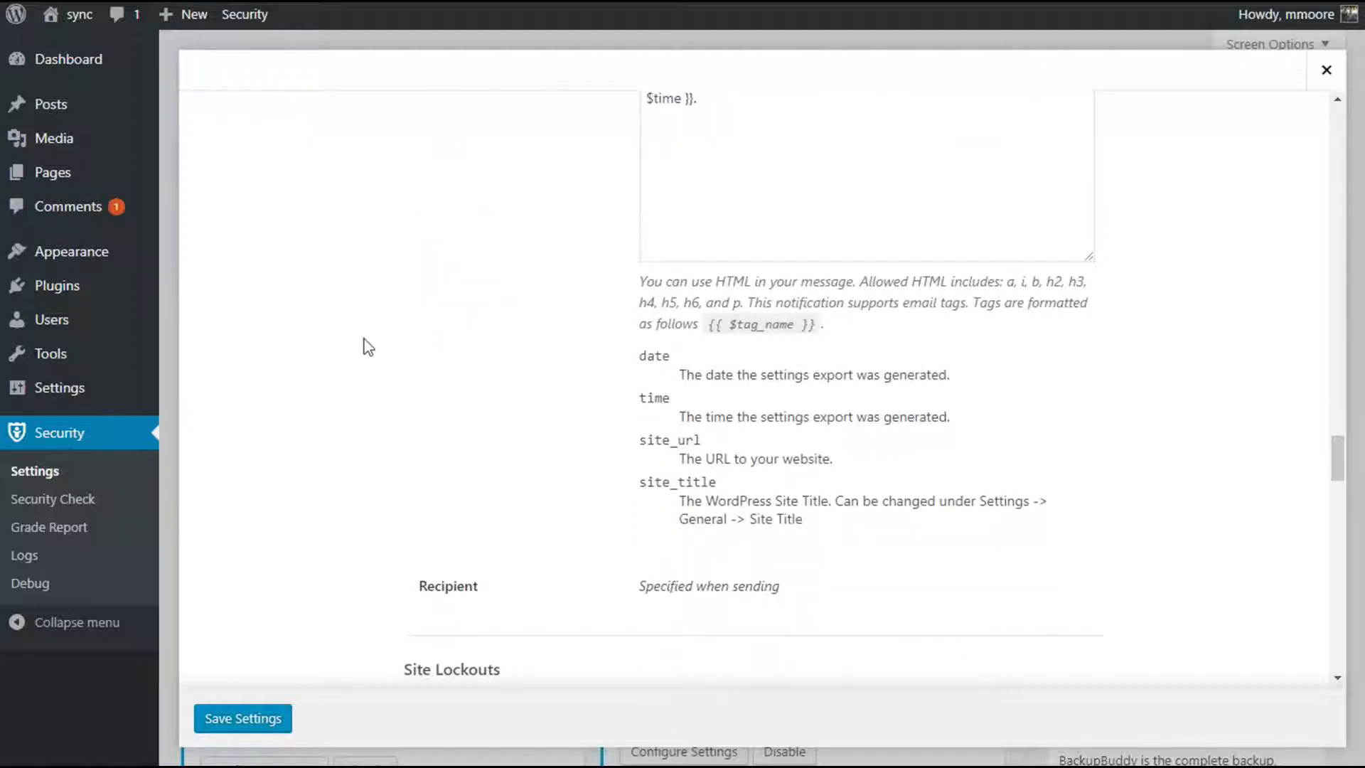
pyautogui.scroll(1, 366, 346)
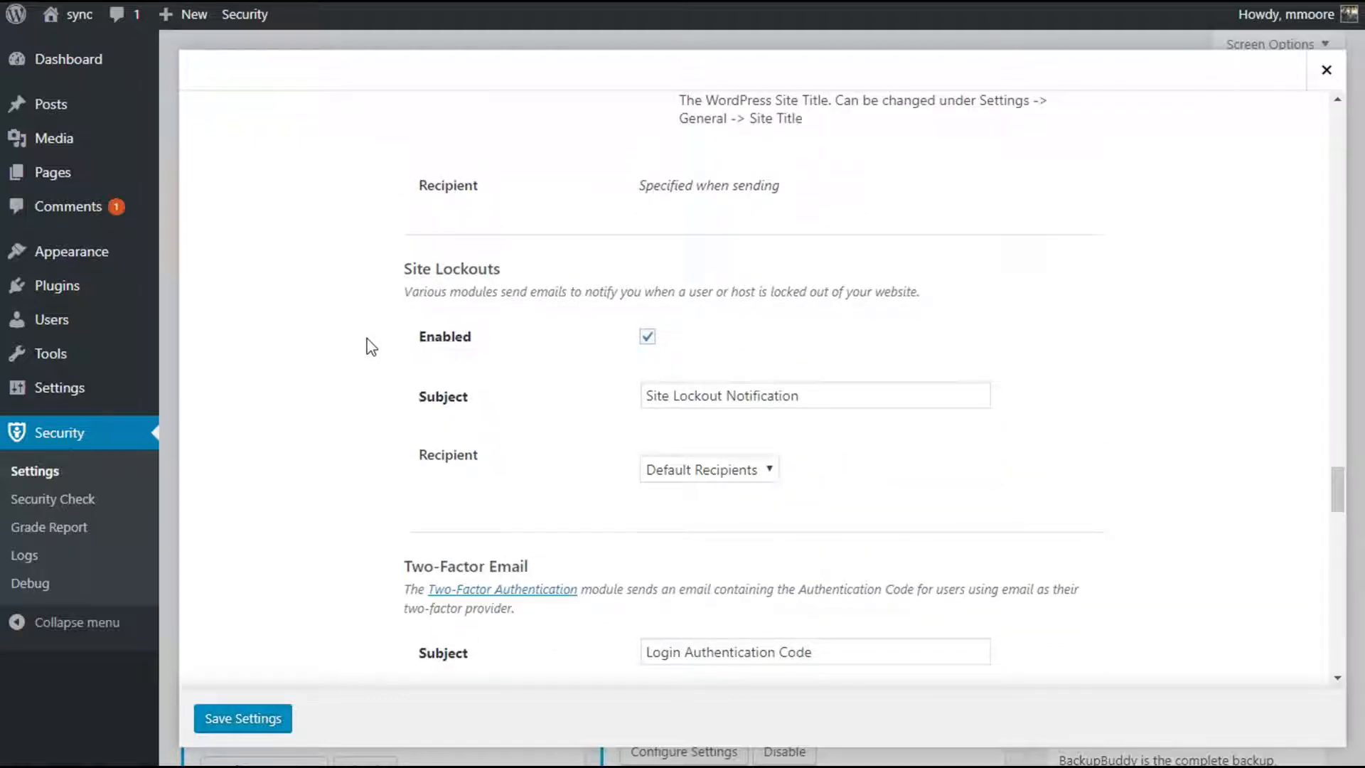
pyautogui.scroll(-4, 366, 347)
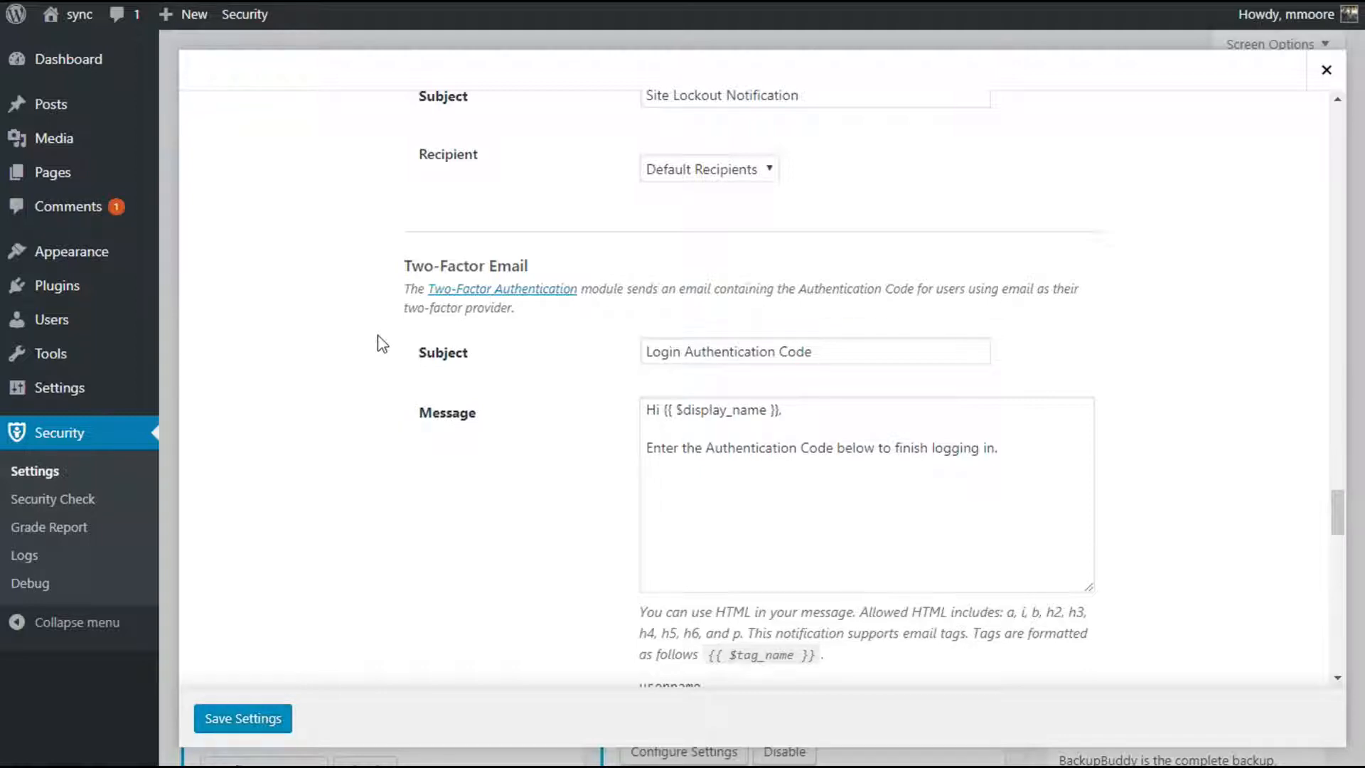
# Step: Review the Two-Factor Email, Two-Factor Email Confirmation and Two-Factor Reminder Notice settings, and save the Notification Center configuration
pyautogui.scroll(-4, 383, 345)
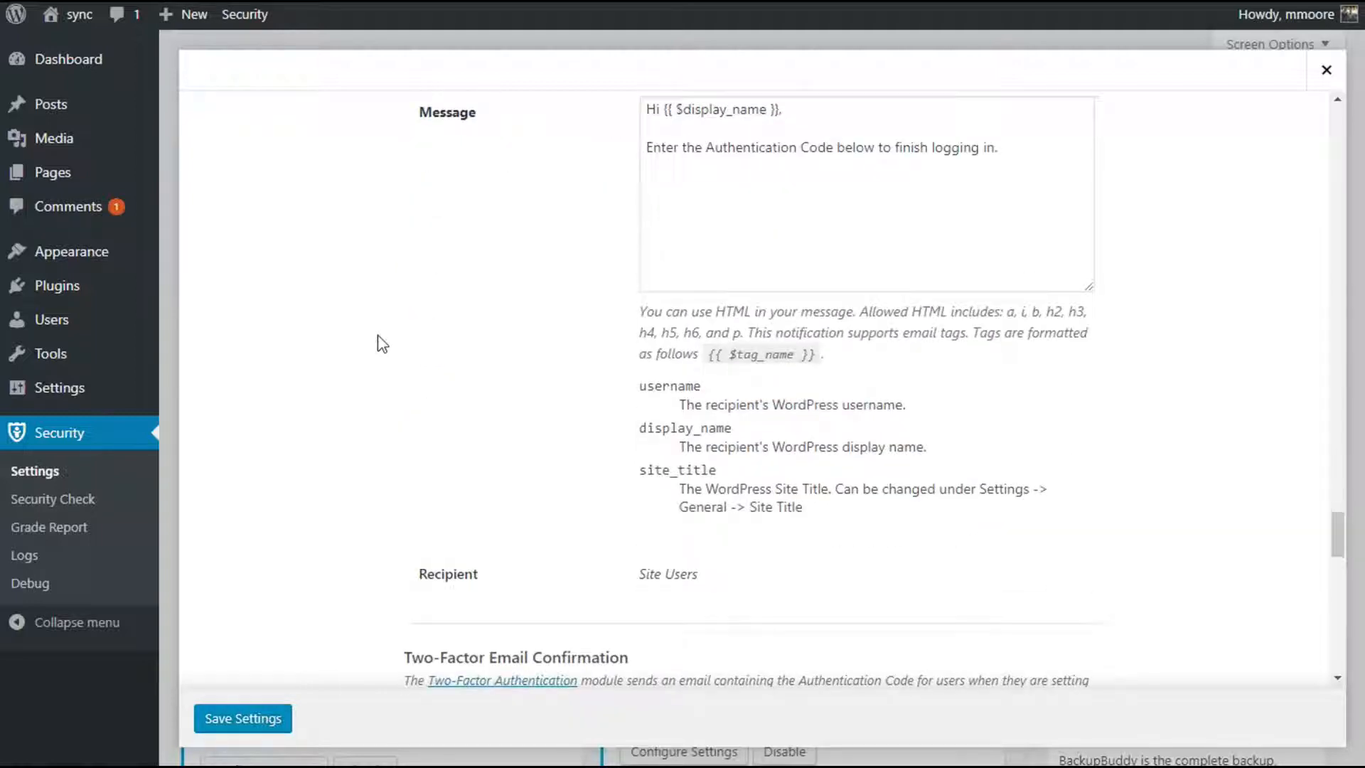
pyautogui.scroll(-4, 383, 344)
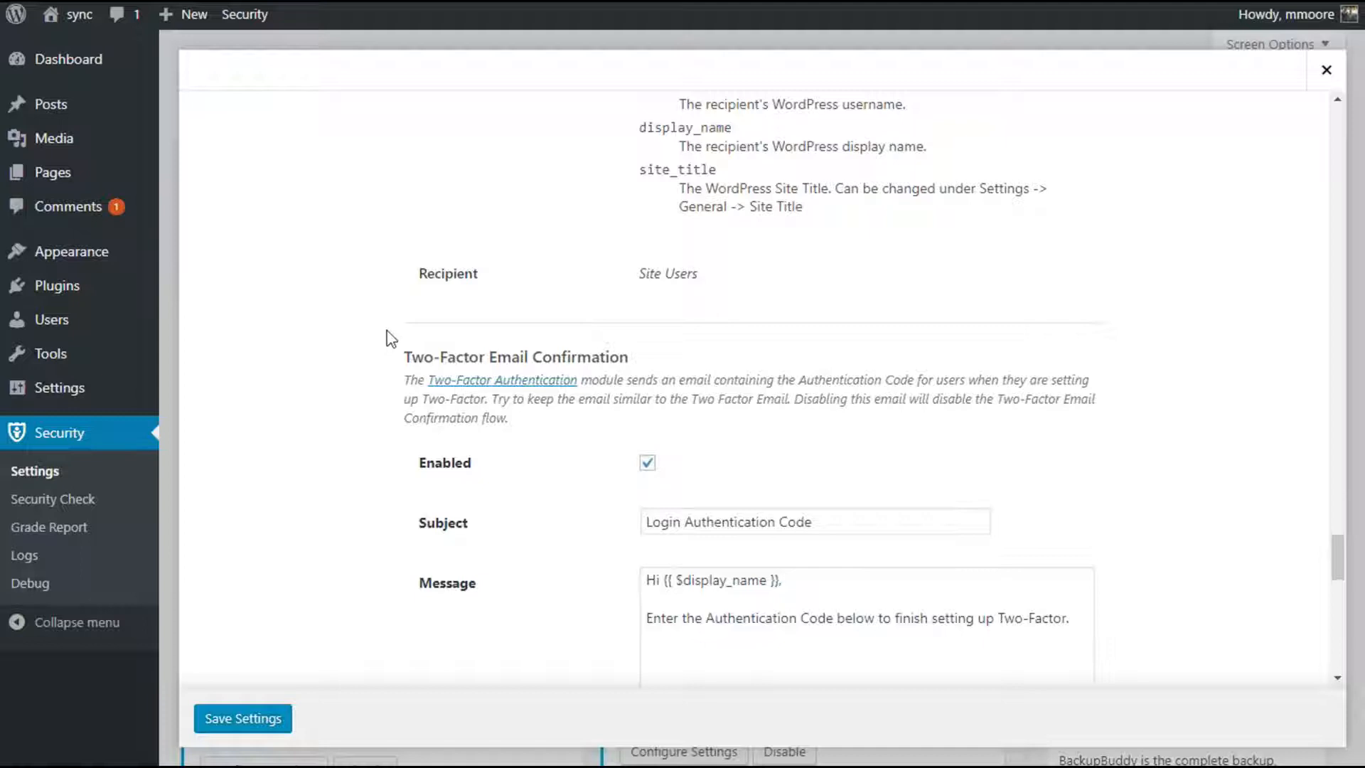
pyautogui.scroll(-6, 394, 338)
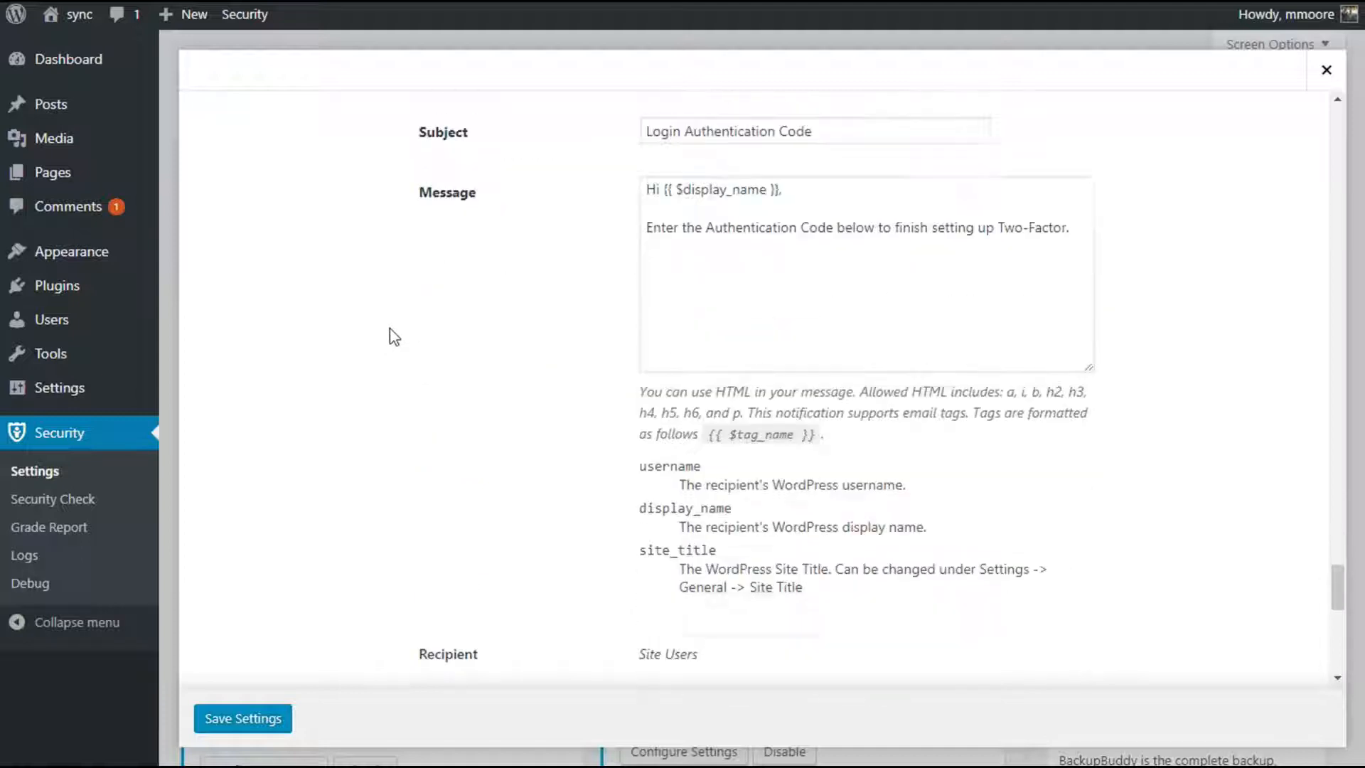
pyautogui.scroll(-3, 395, 336)
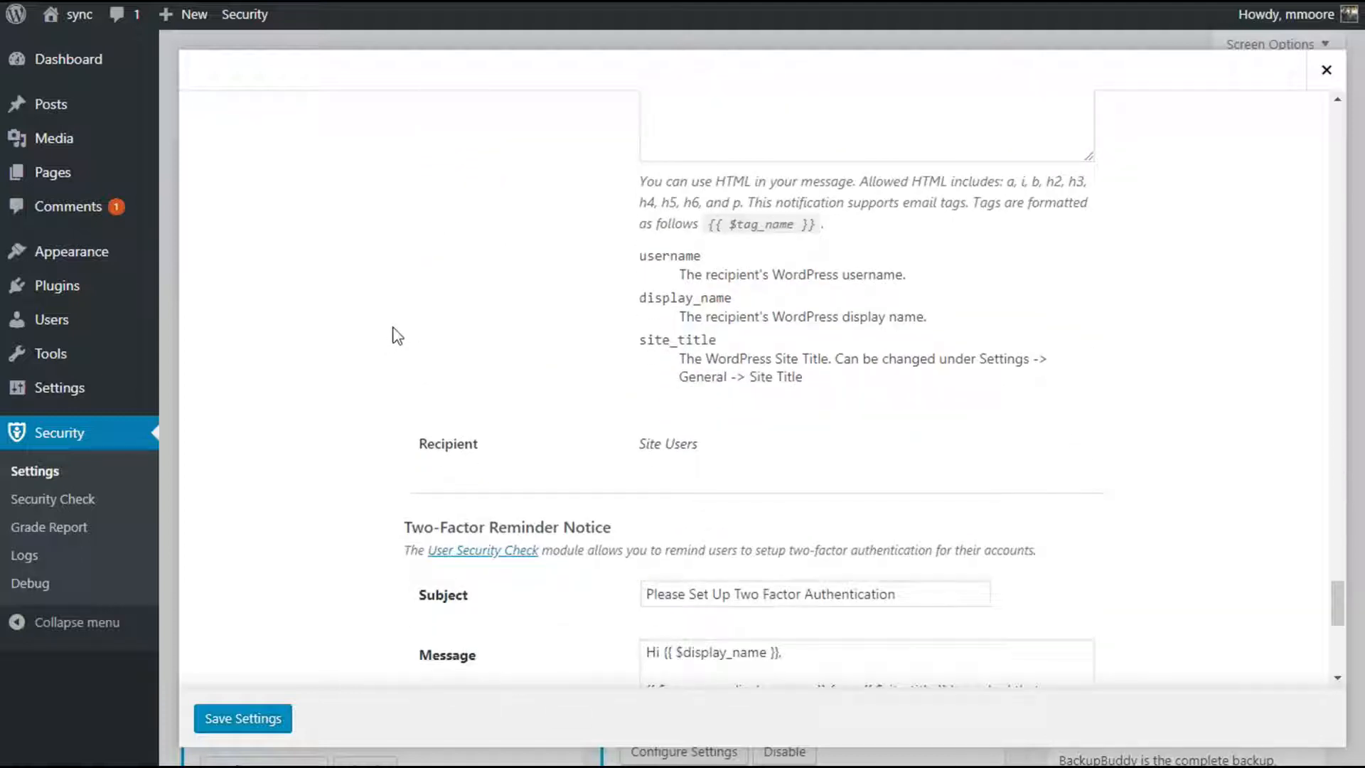
pyautogui.scroll(-3, 395, 336)
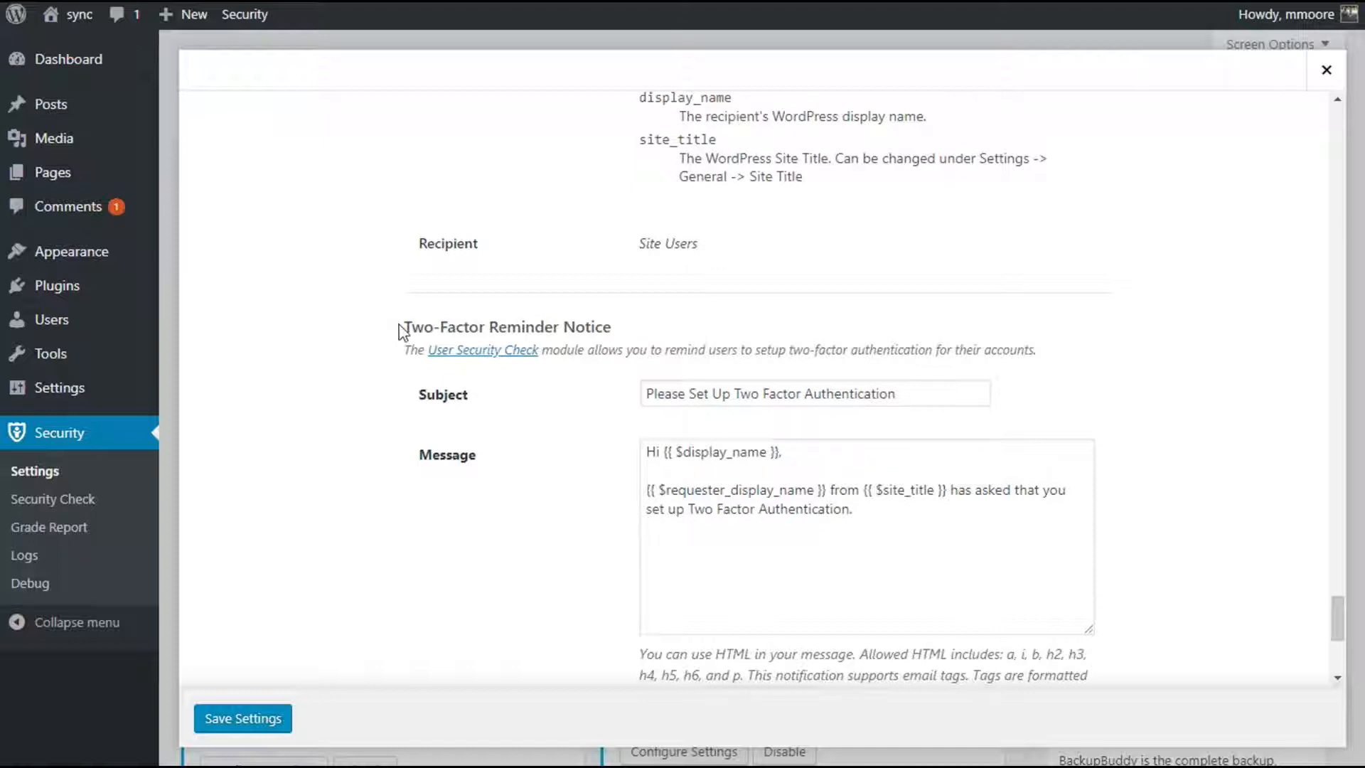
pyautogui.scroll(-5, 402, 331)
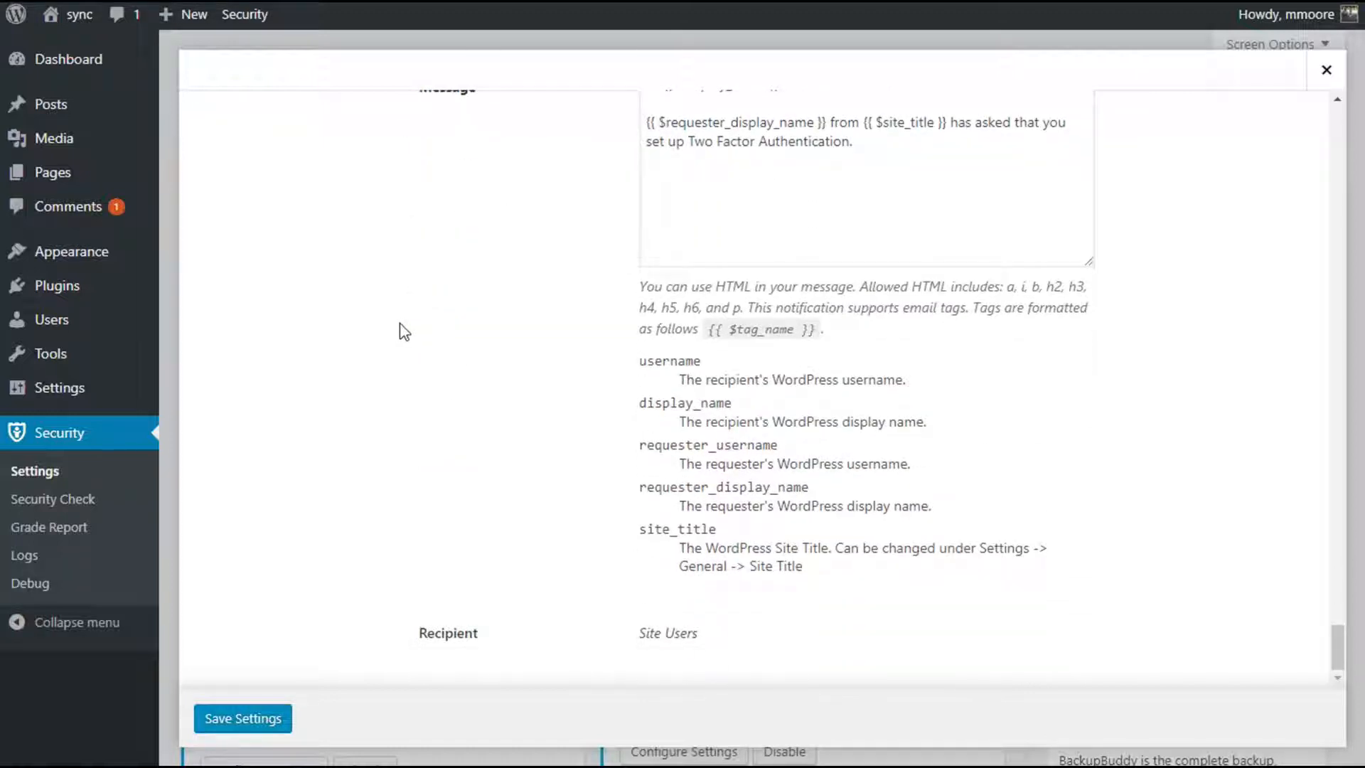
pyautogui.click(253, 715)
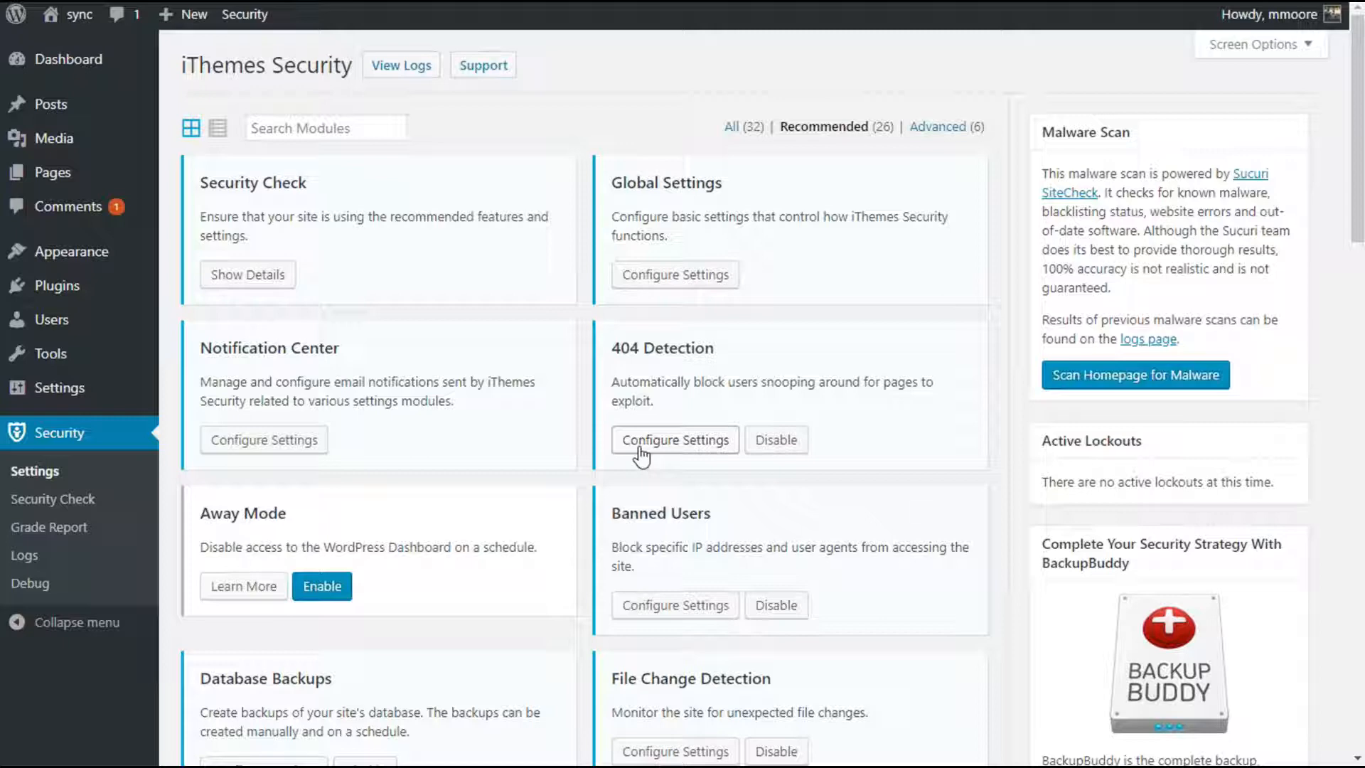
# Step: Reopen the Notification Center configuration to check the From Email and Default Recipients settings, and close it
pyautogui.click(302, 440)
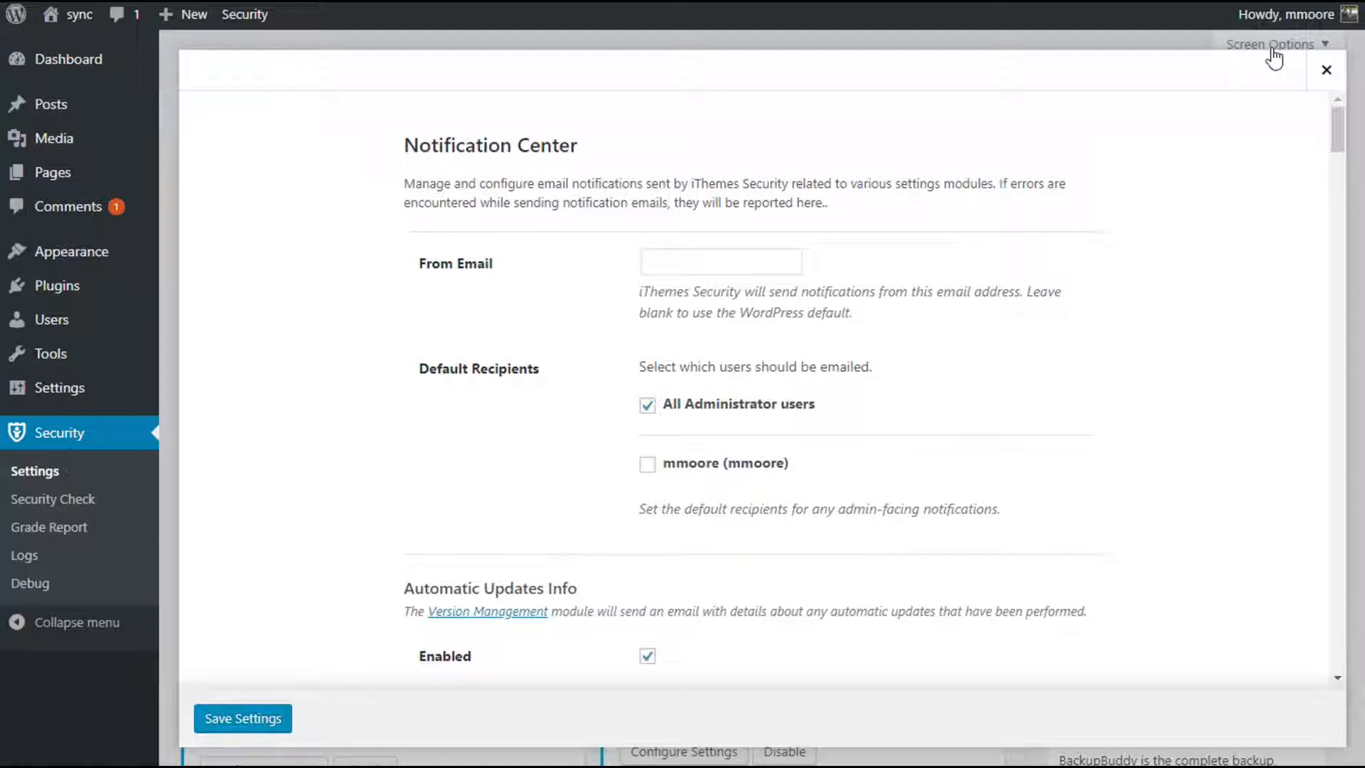
pyautogui.click(1321, 74)
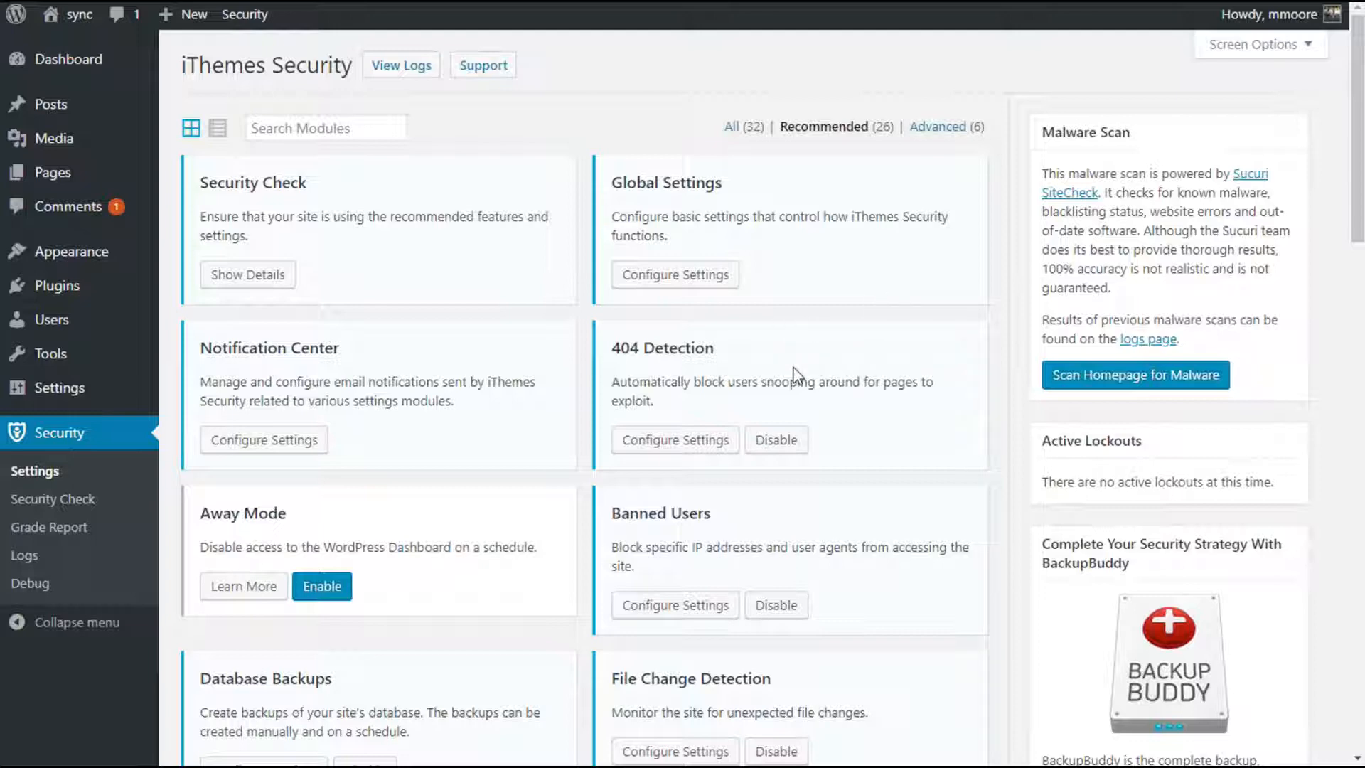
# Step: Review the 404 Detection check period, error threshold, file/folder white list and ignored file types, and save the module's settings
pyautogui.click(704, 442)
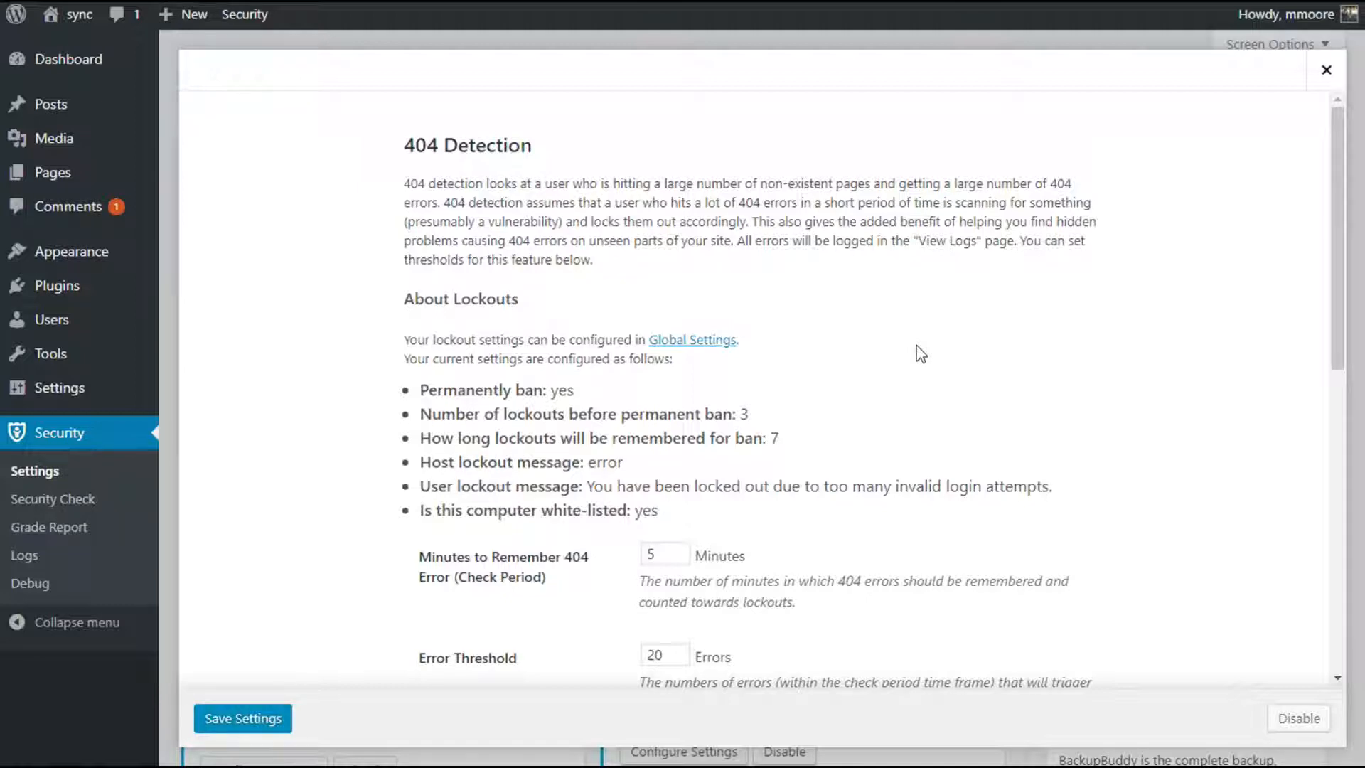
pyautogui.scroll(-7, 924, 351)
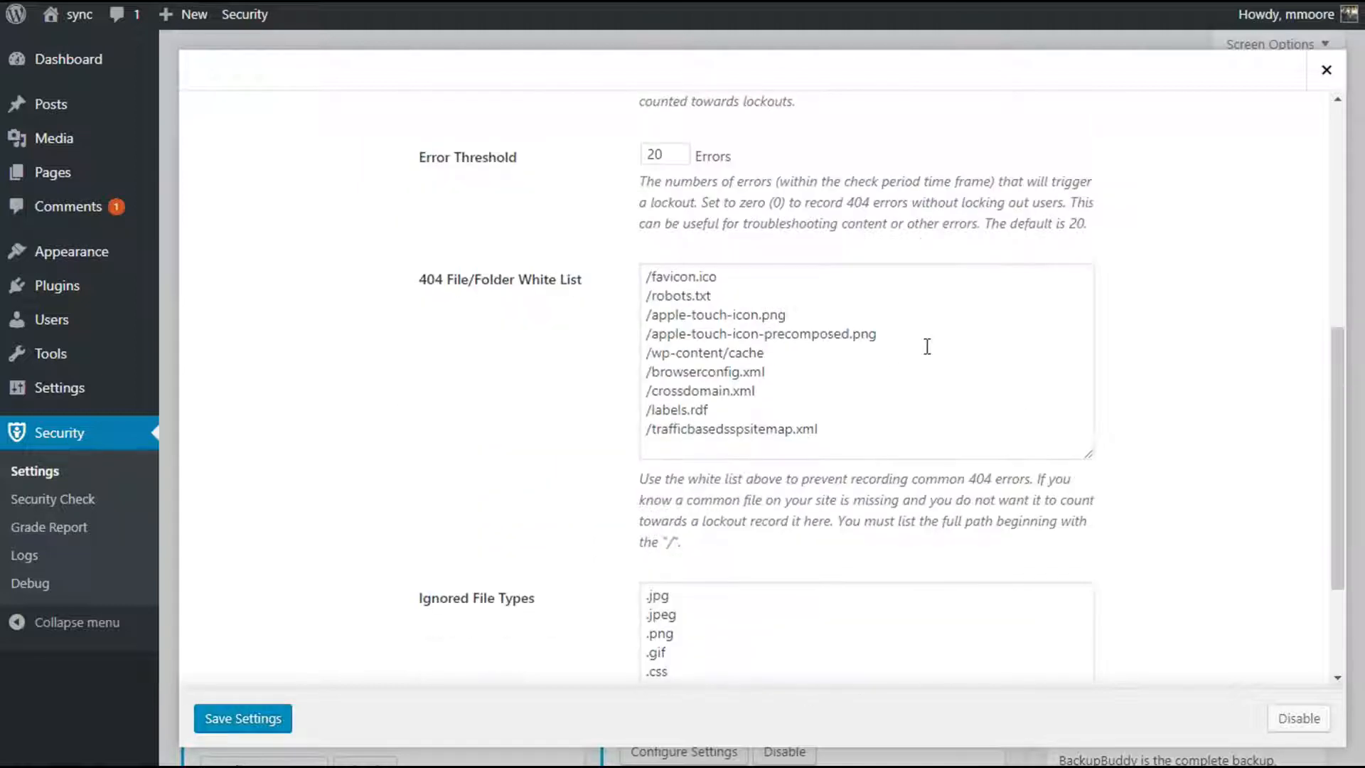
pyautogui.scroll(3, 926, 355)
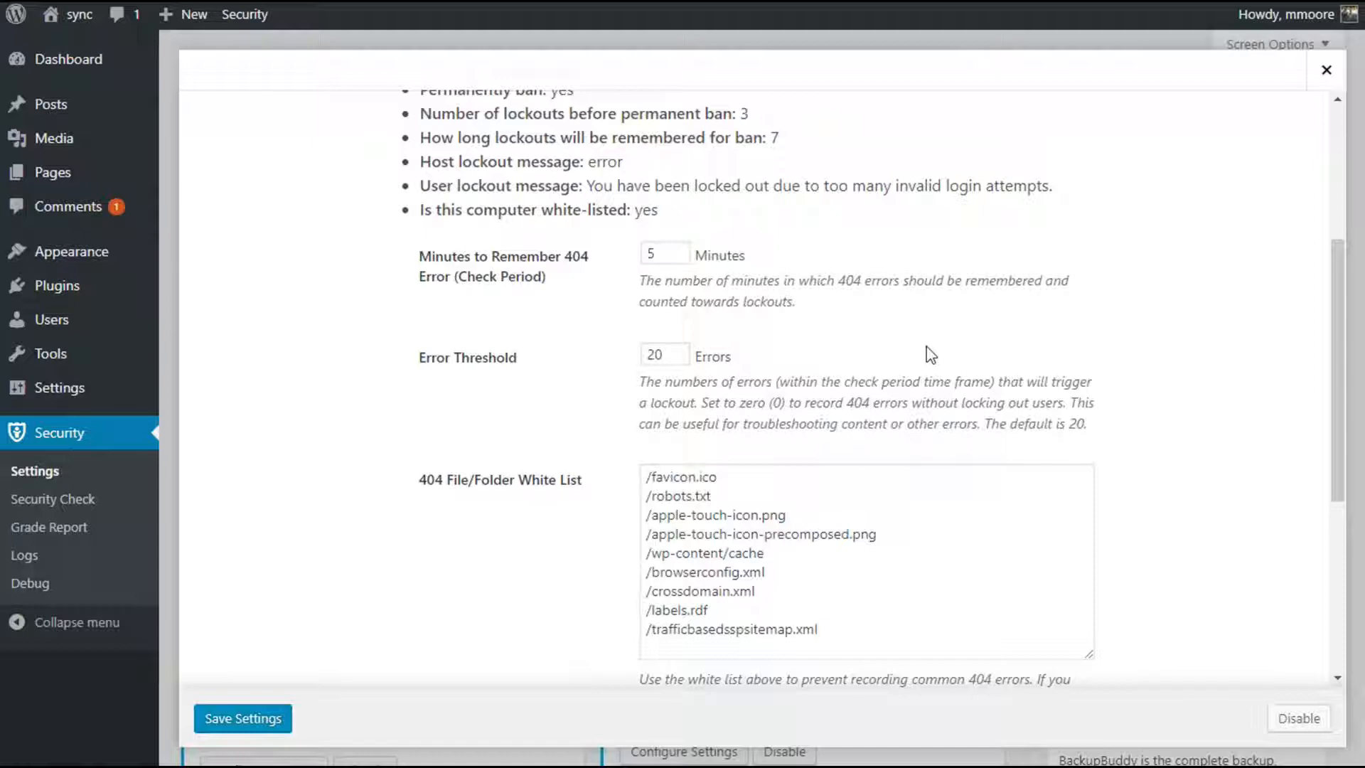
pyautogui.scroll(-1, 930, 354)
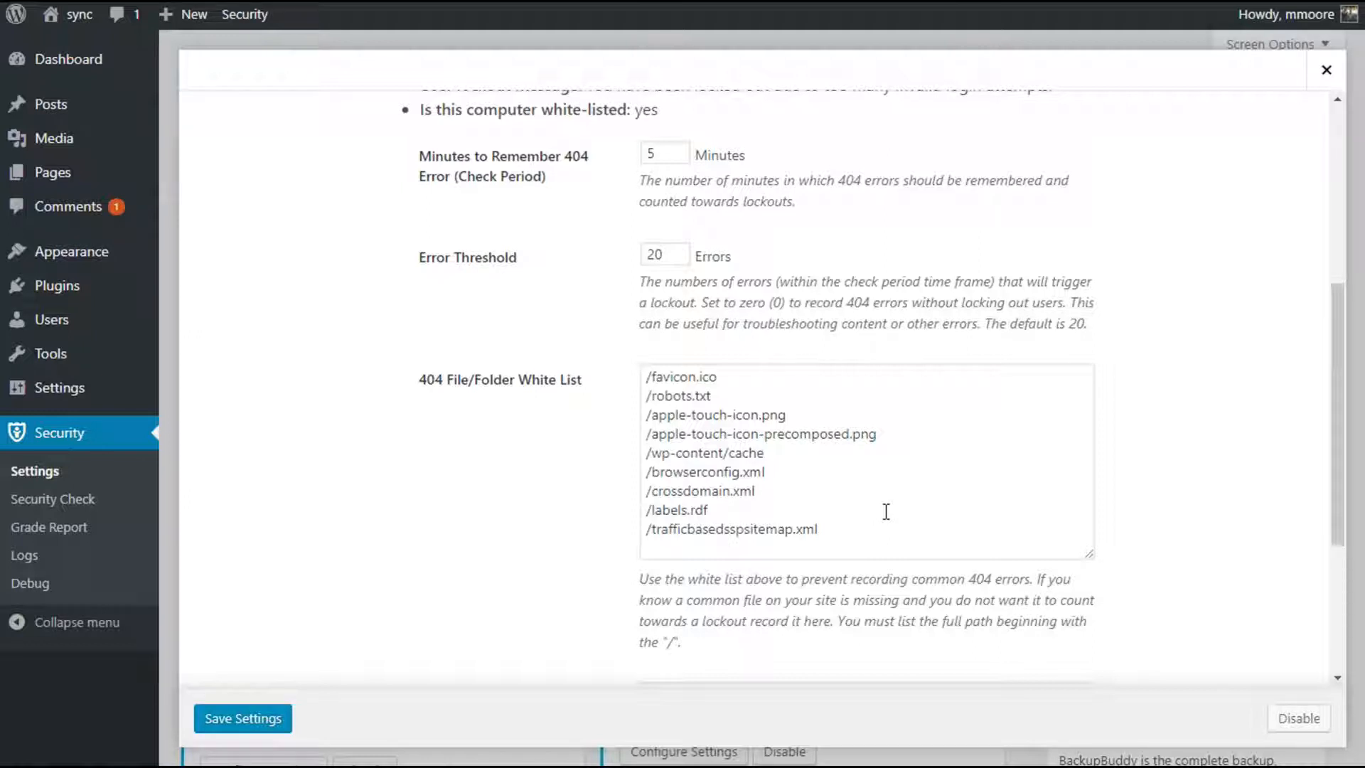
pyautogui.scroll(-4, 886, 512)
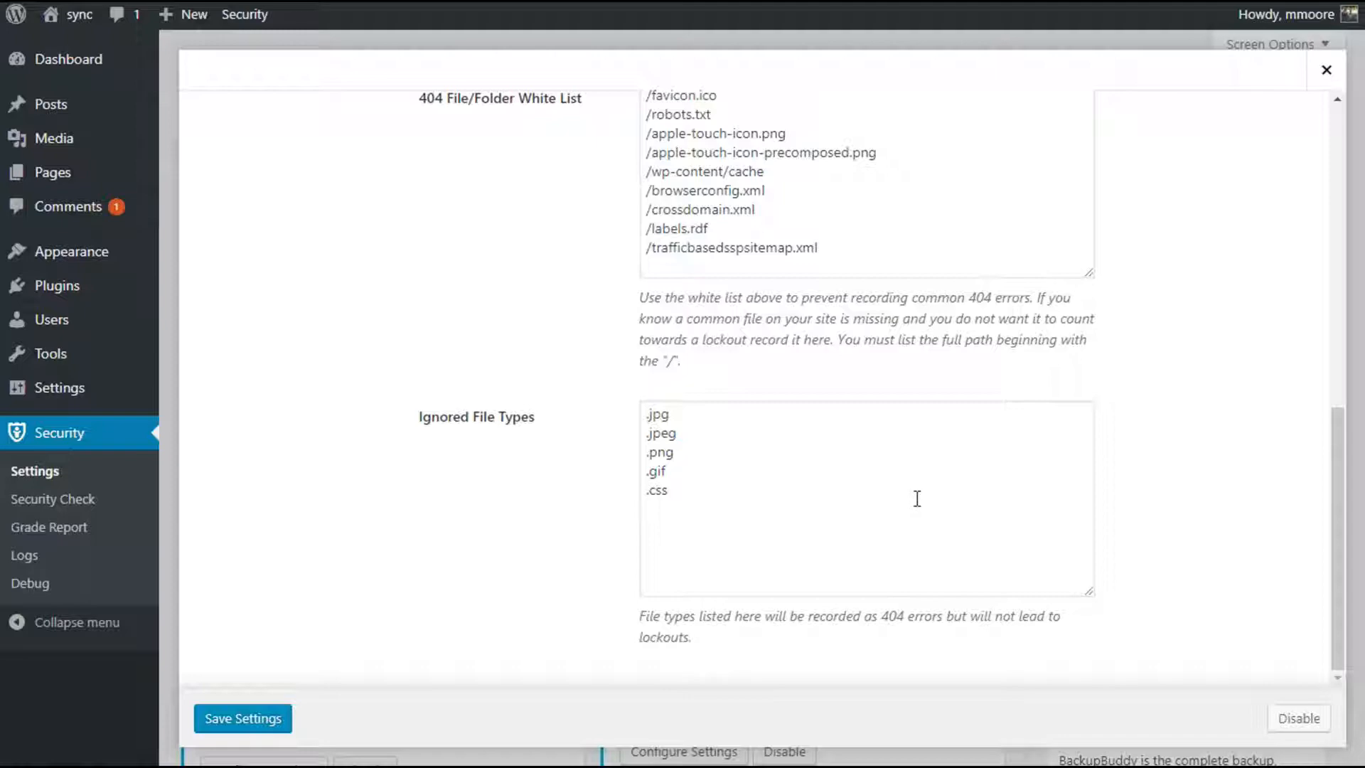
pyautogui.scroll(7, 917, 498)
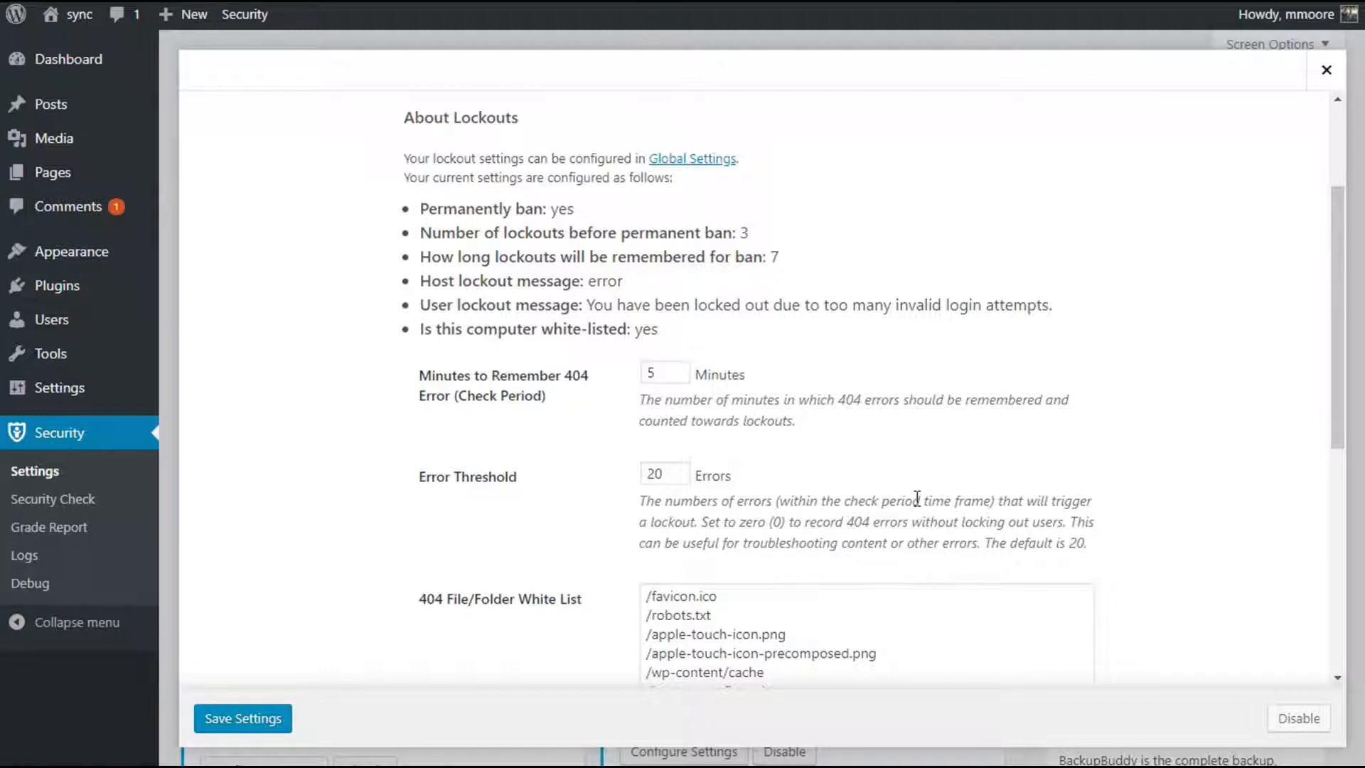
pyautogui.scroll(2, 916, 499)
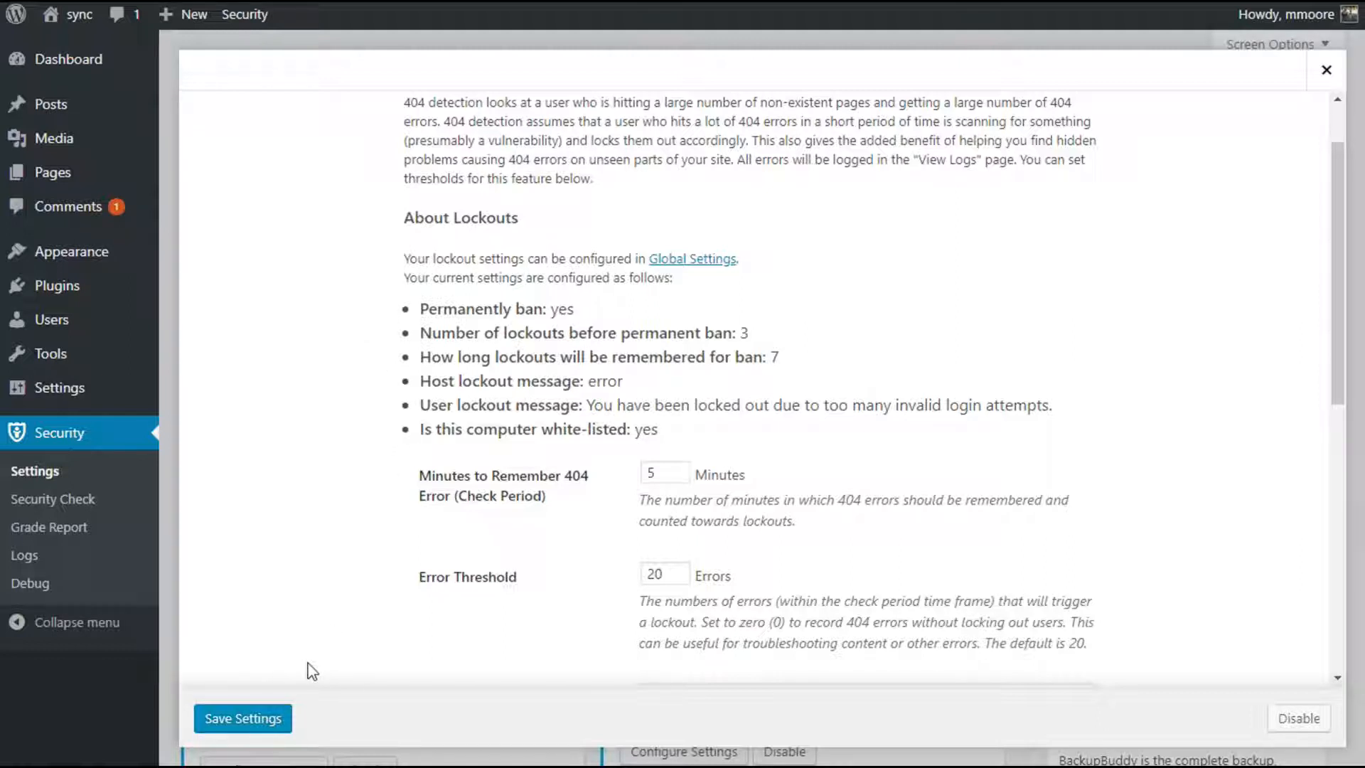
pyautogui.click(246, 718)
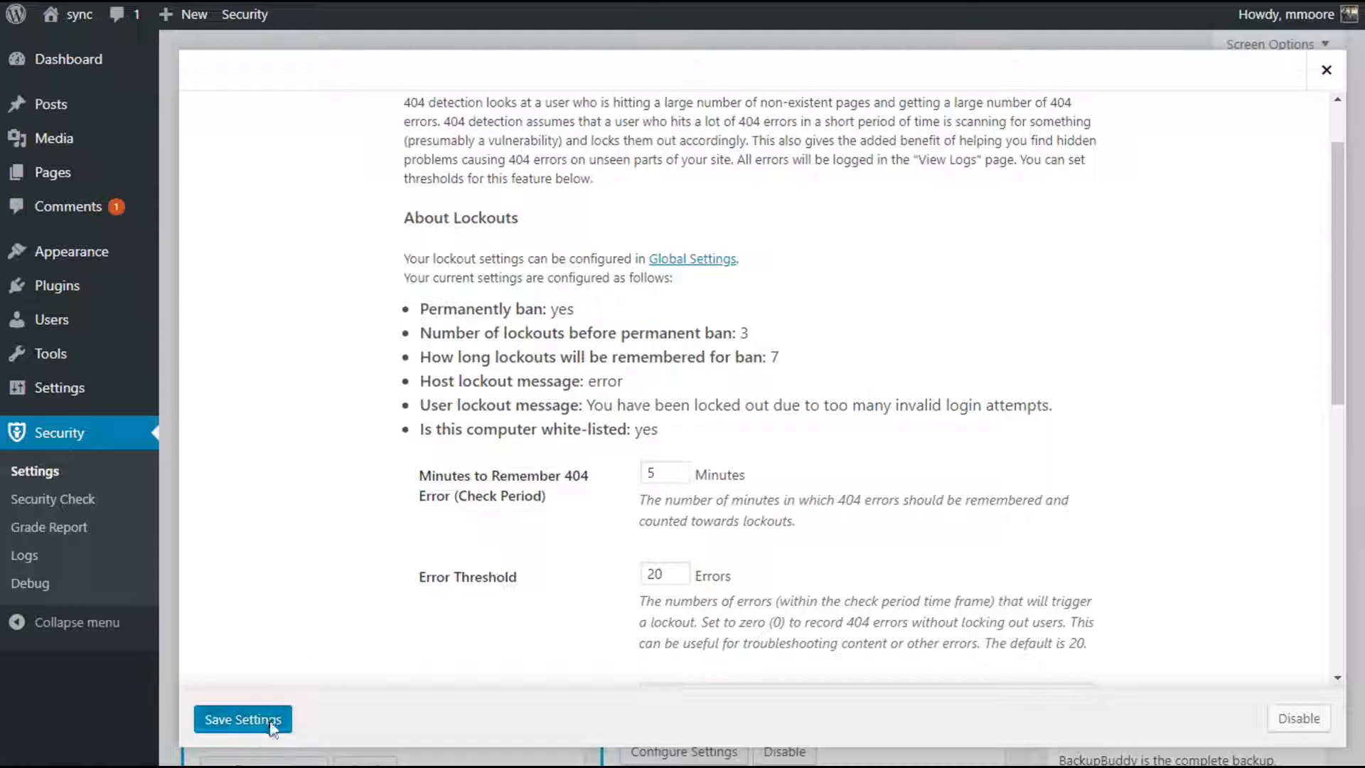
# Step: Enable the Away Mode module and review its restriction type, start time and end time settings
pyautogui.scroll(-3, 380, 512)
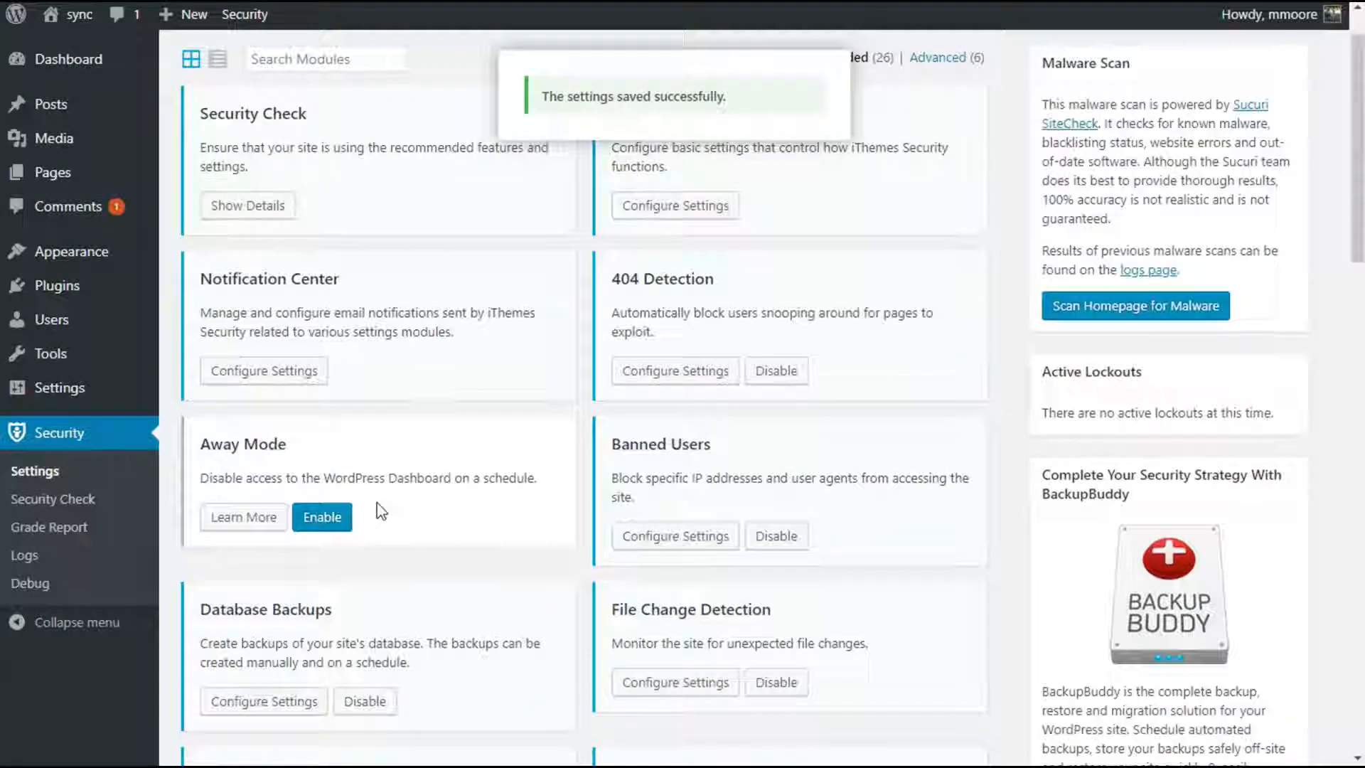
pyautogui.click(325, 392)
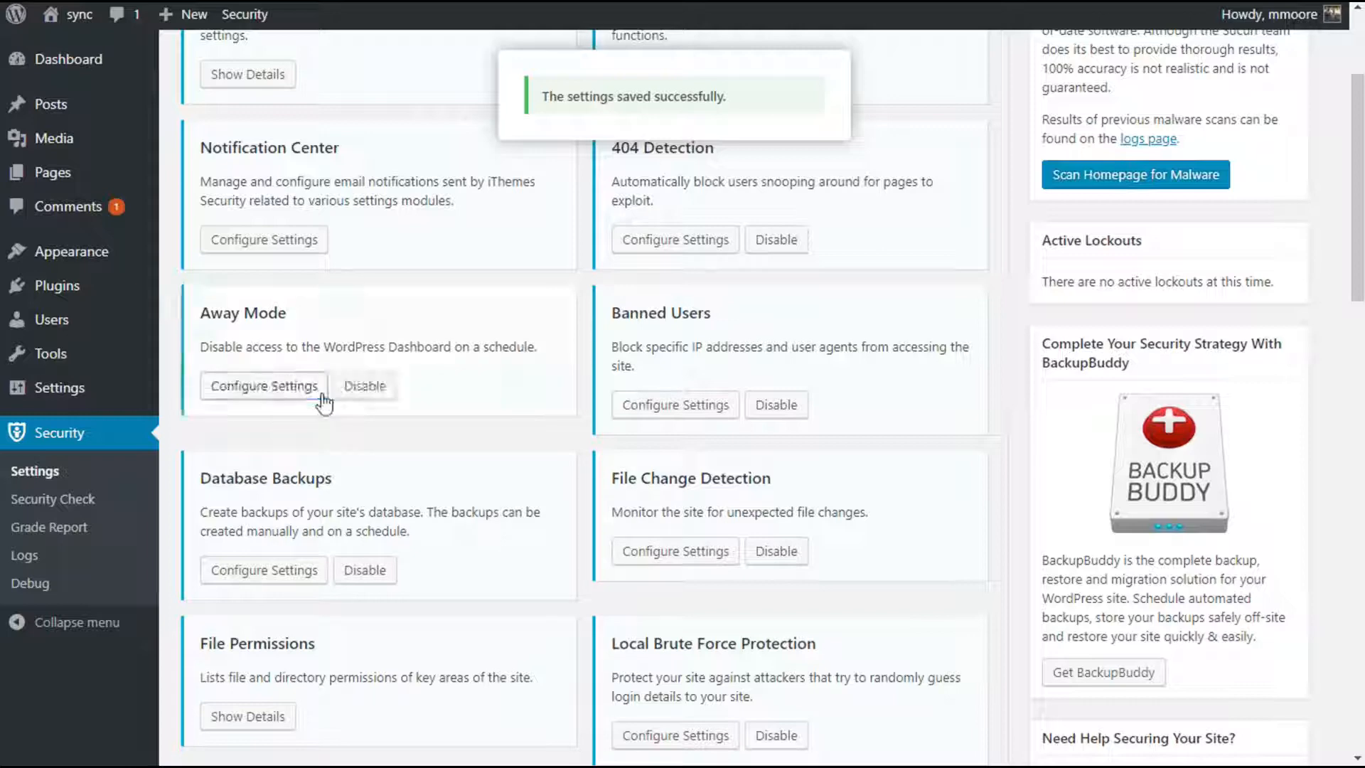
pyautogui.click(253, 384)
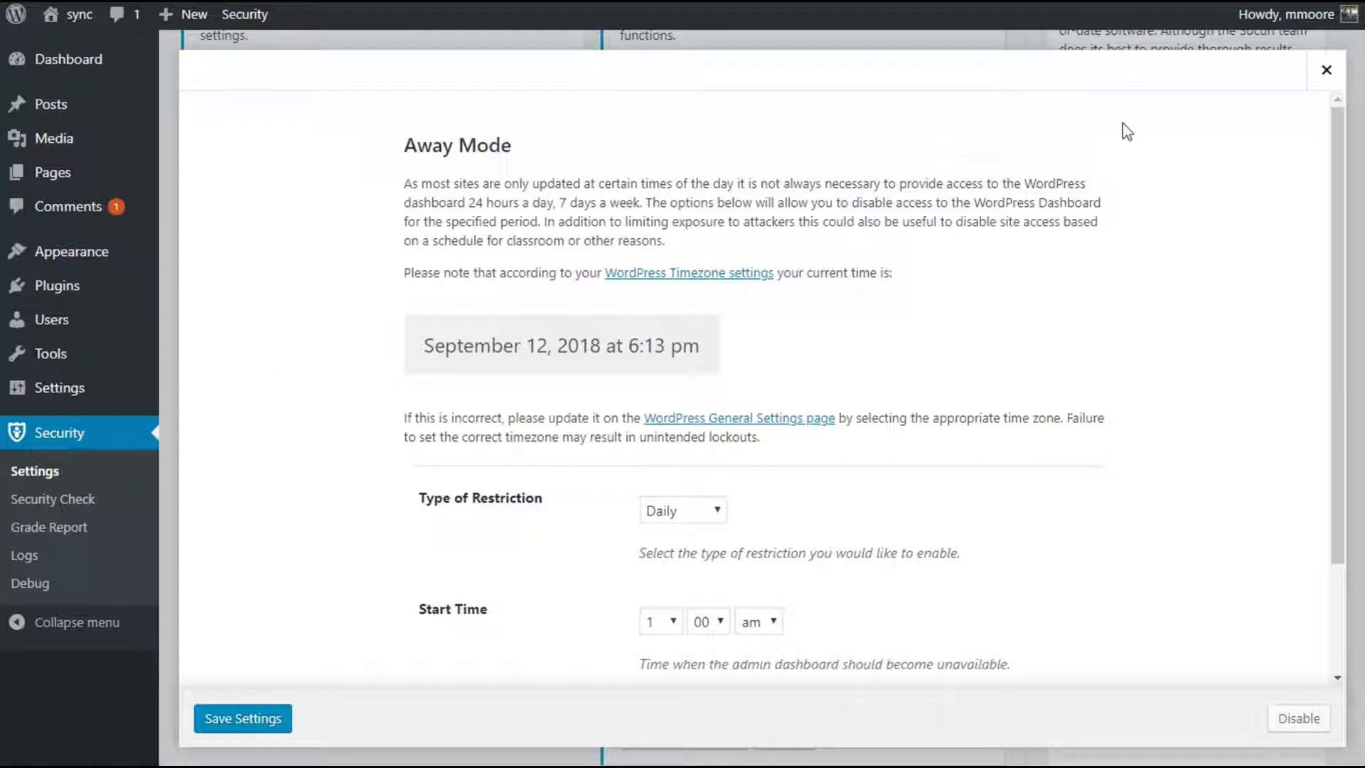
pyautogui.scroll(-1, 1128, 125)
pyautogui.scroll(-3, 1128, 124)
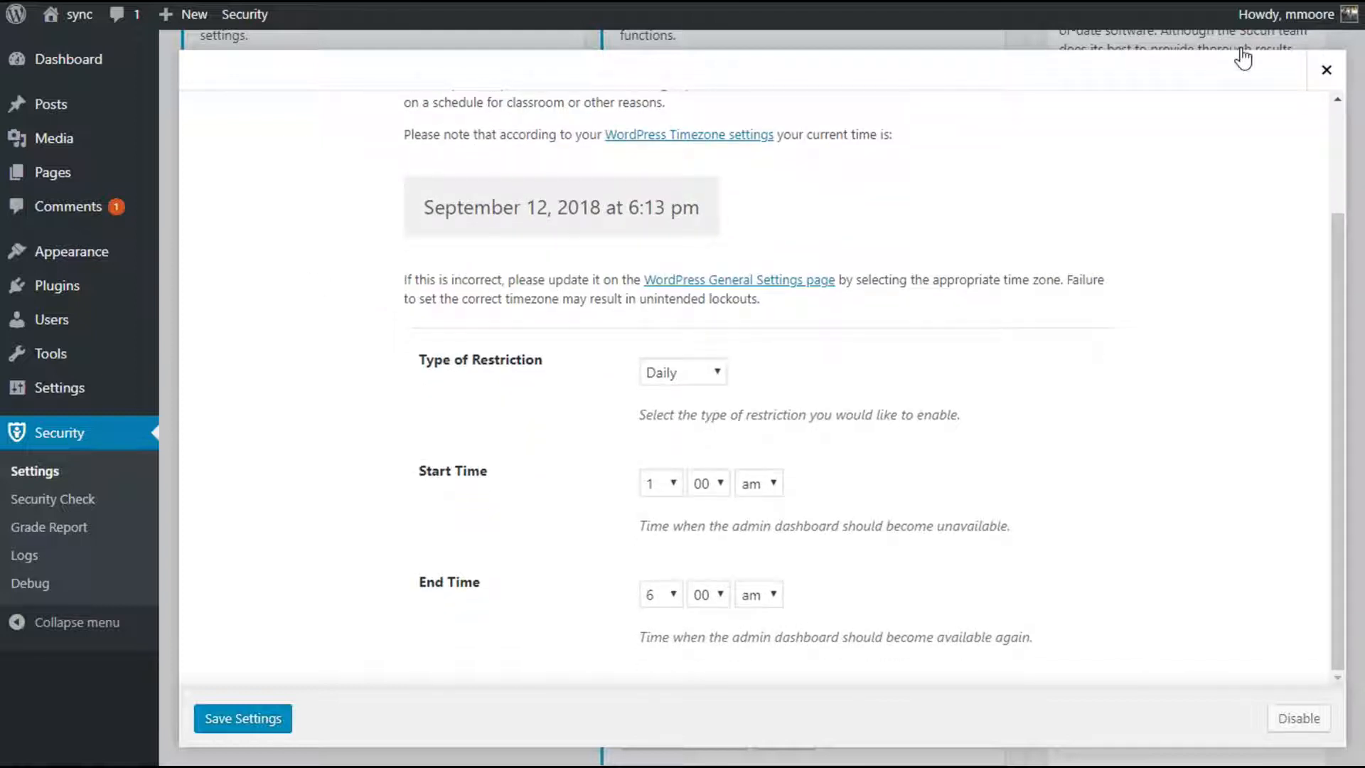
pyautogui.click(721, 370)
pyautogui.click(722, 370)
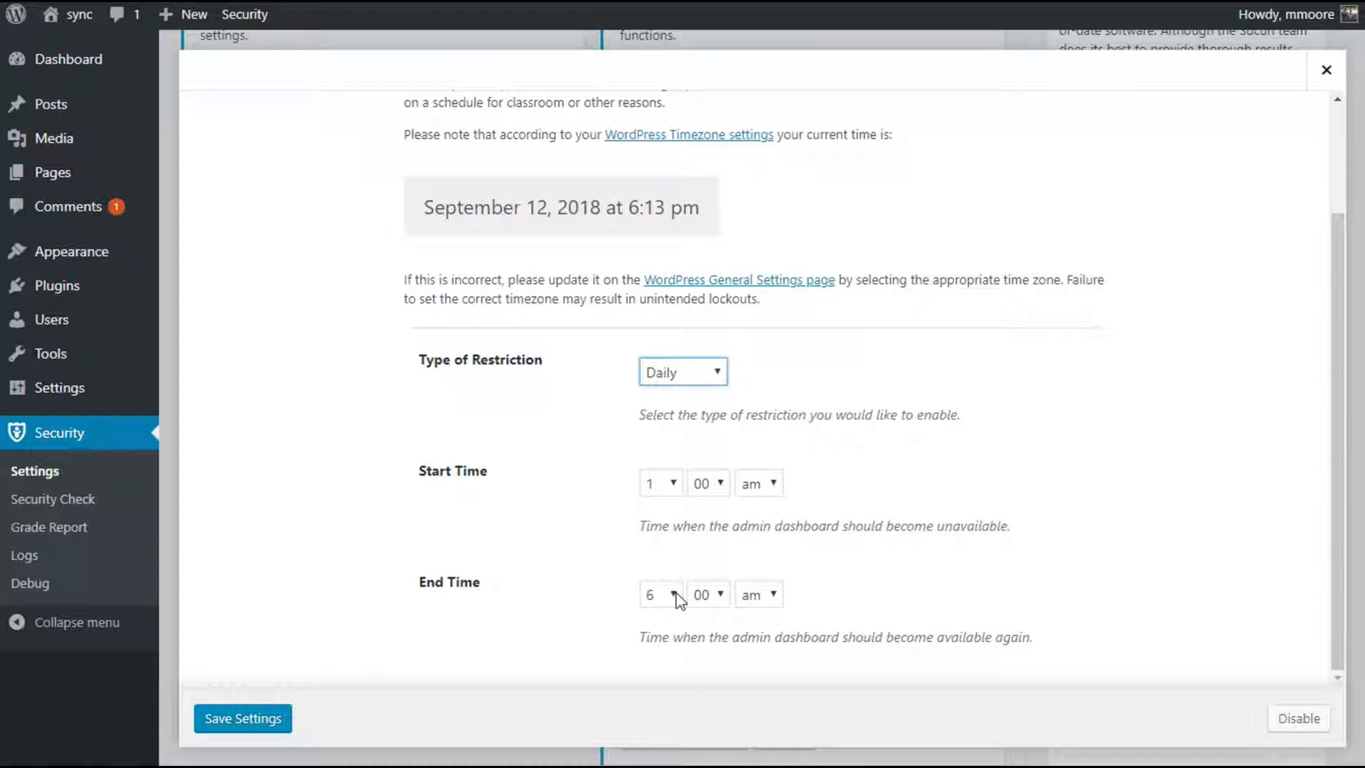
pyautogui.click(1340, 84)
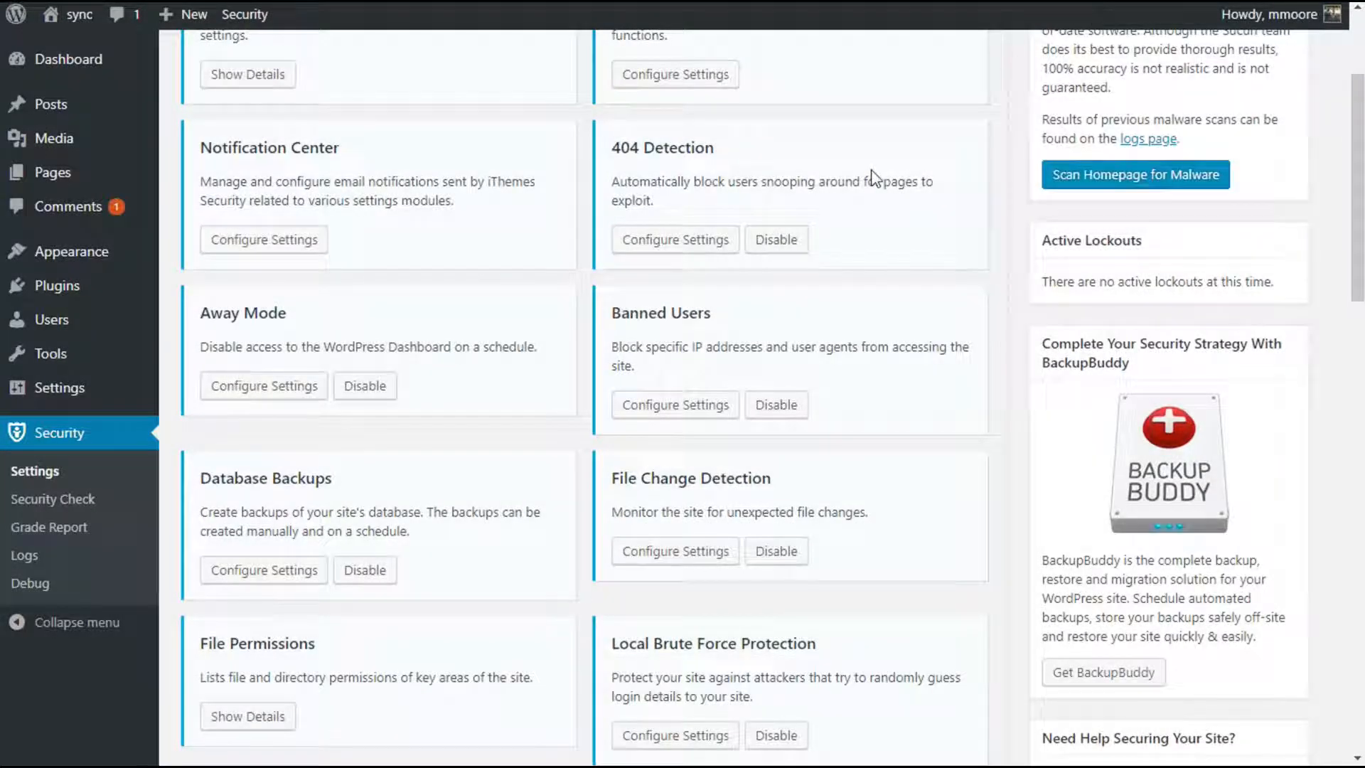
# Step: Enable HackRepair.com's blacklist feature in the Banned Users module, review the Ban Hosts and Ban User Agents fields, and save the settings
pyautogui.scroll(-2, 823, 318)
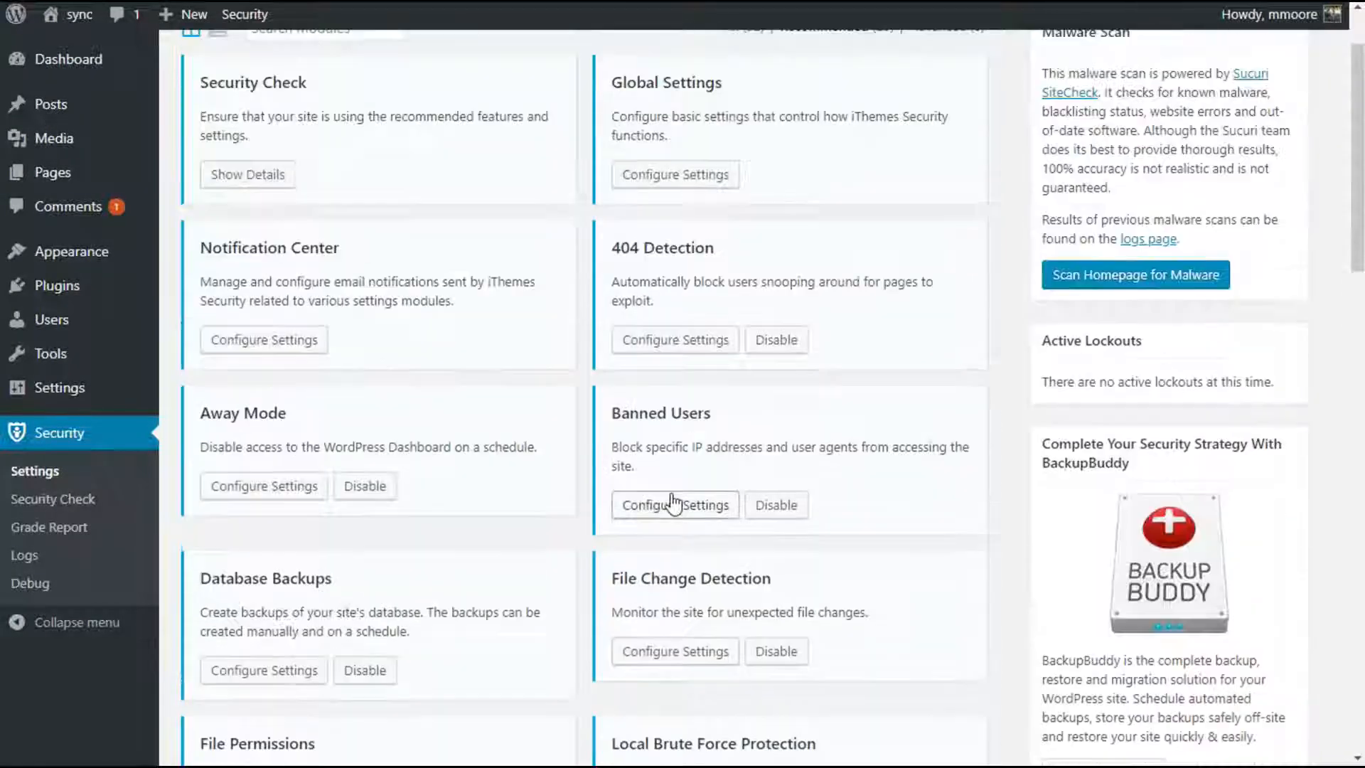
pyautogui.click(675, 503)
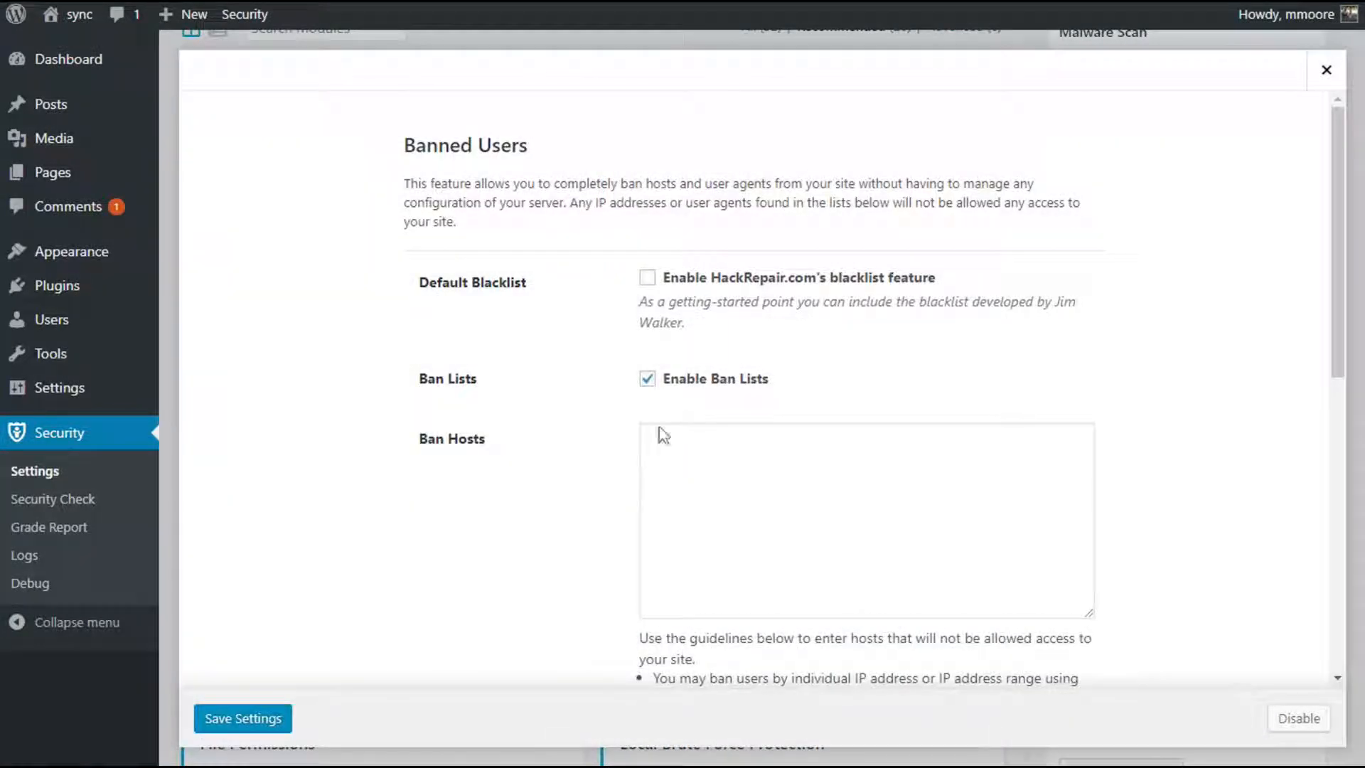
pyautogui.click(653, 285)
pyautogui.scroll(-2, 825, 366)
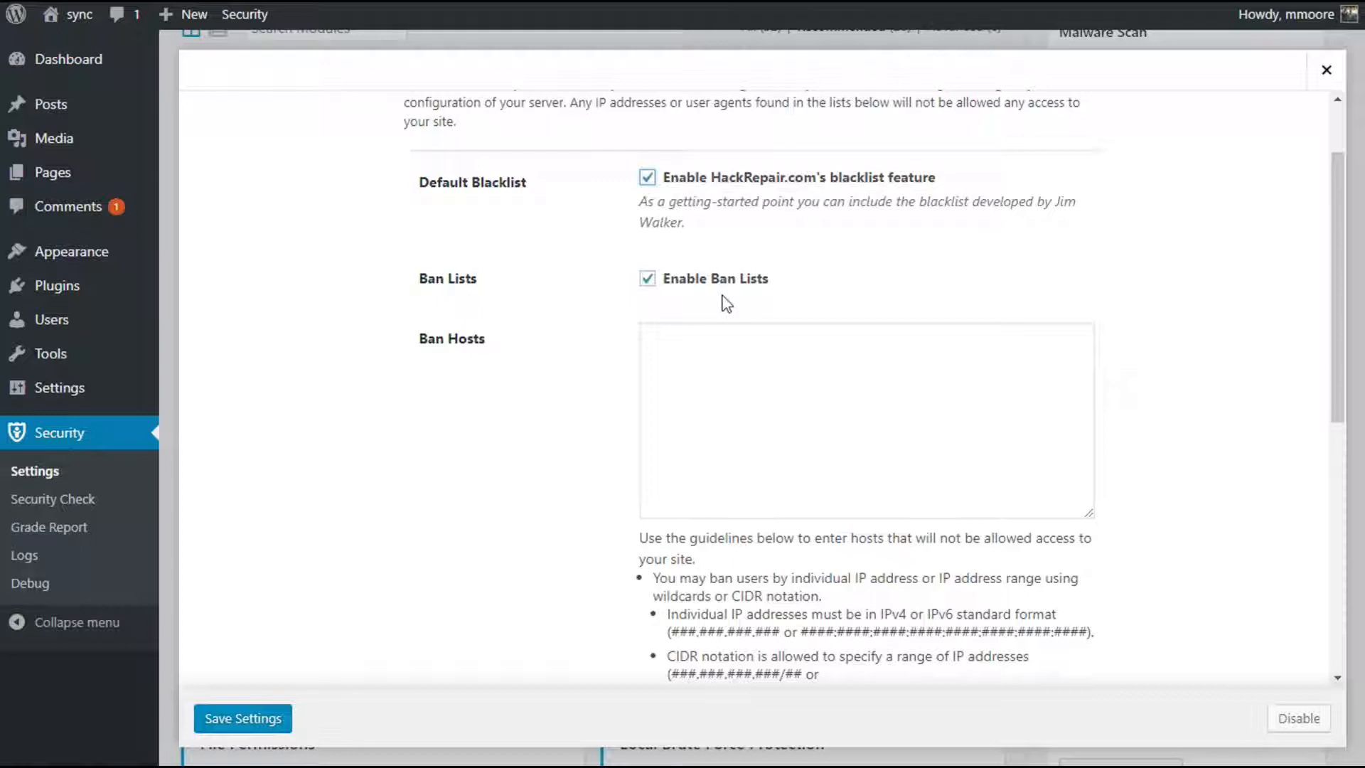
pyautogui.click(725, 401)
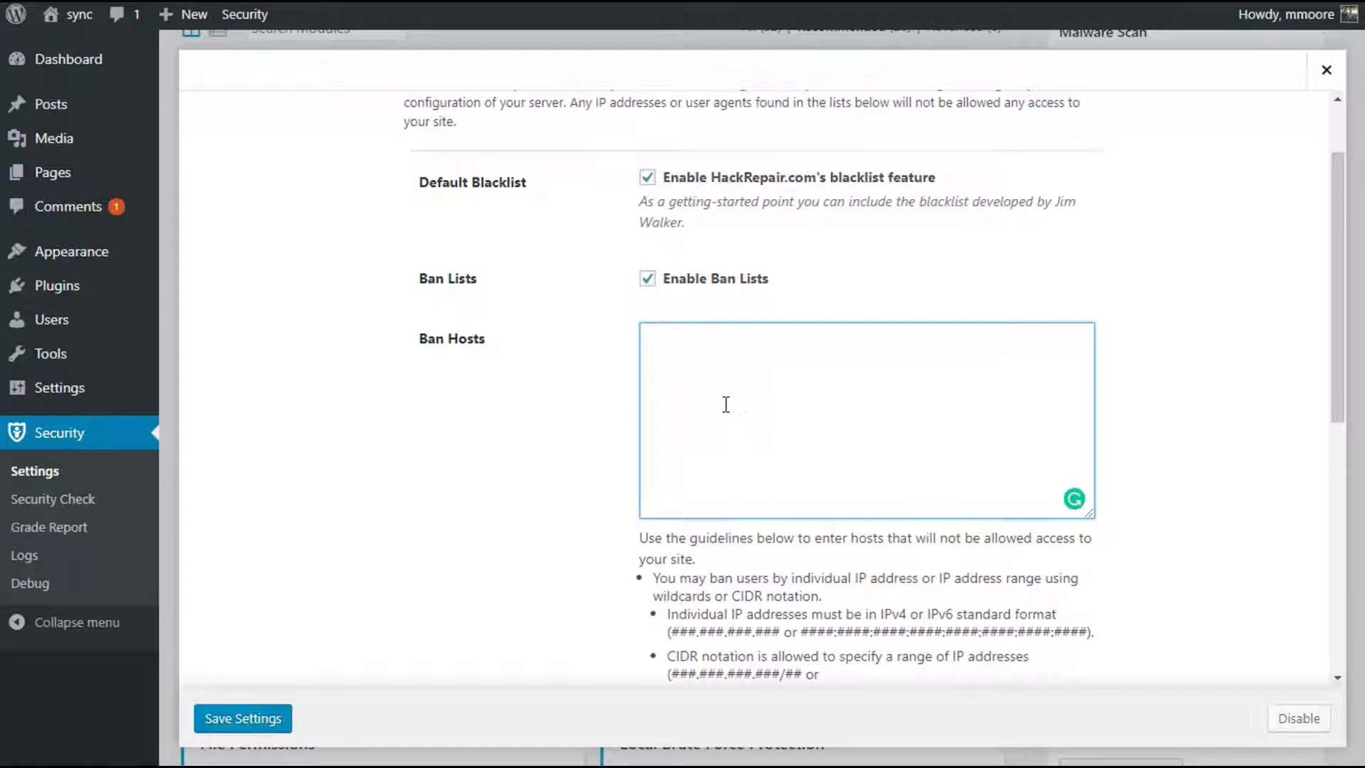
pyautogui.scroll(-8, 725, 404)
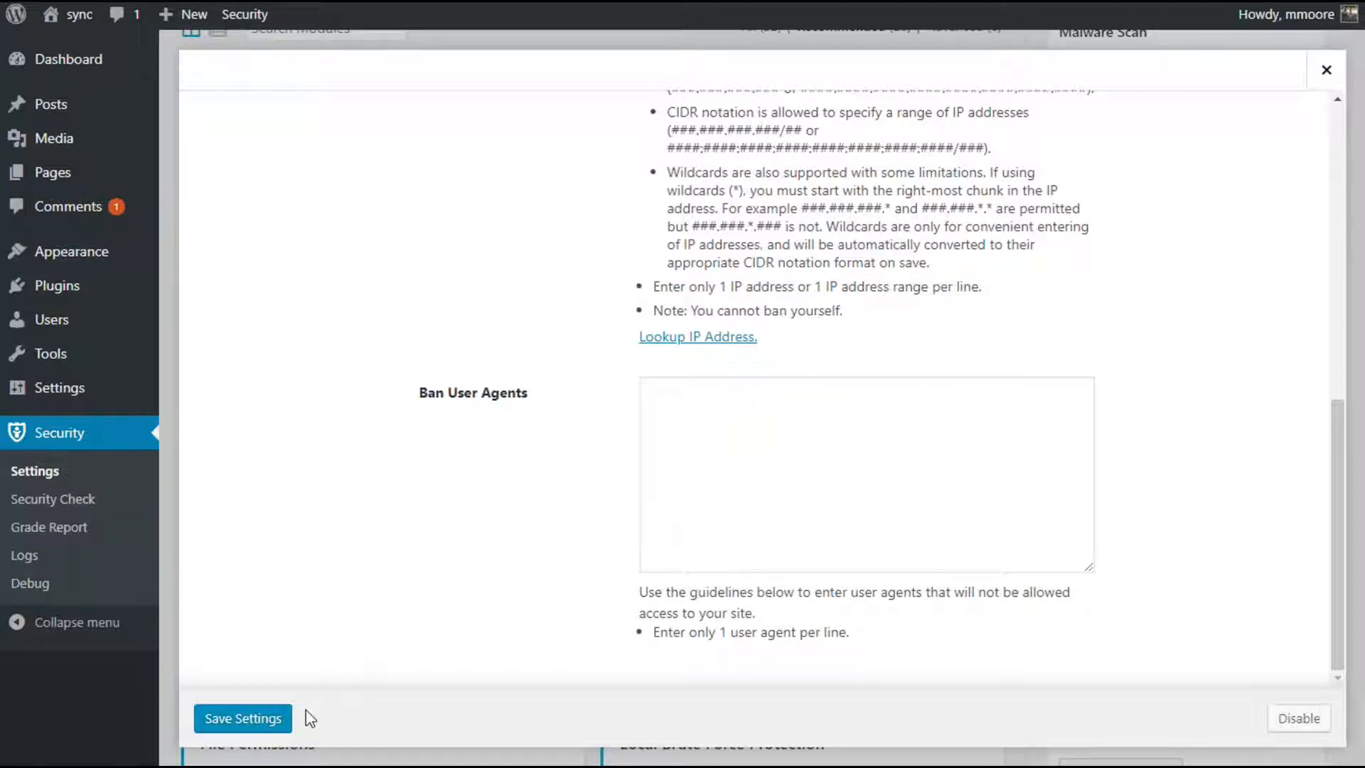
pyautogui.click(279, 720)
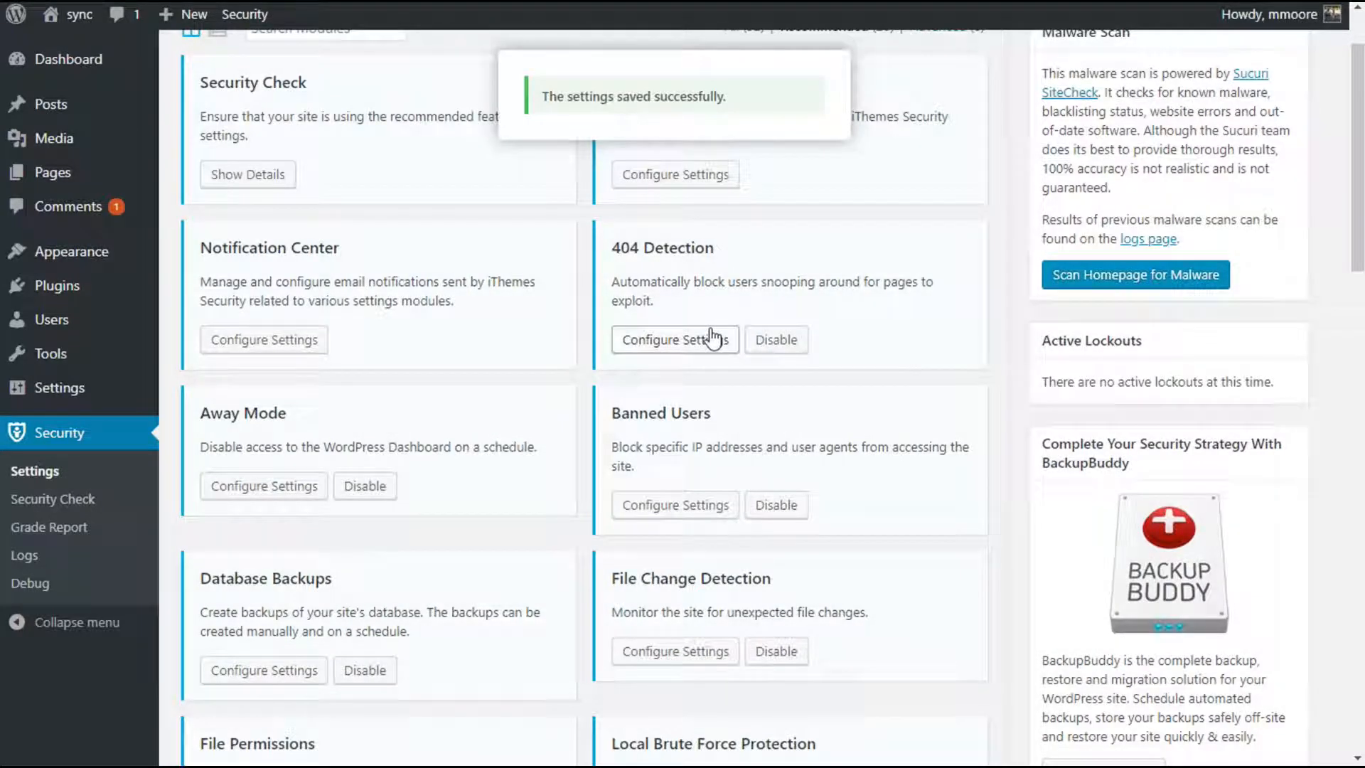
# Step: Reopen the Away Mode configuration to examine the current site time and the restriction schedule, and close it
pyautogui.scroll(-1, 713, 339)
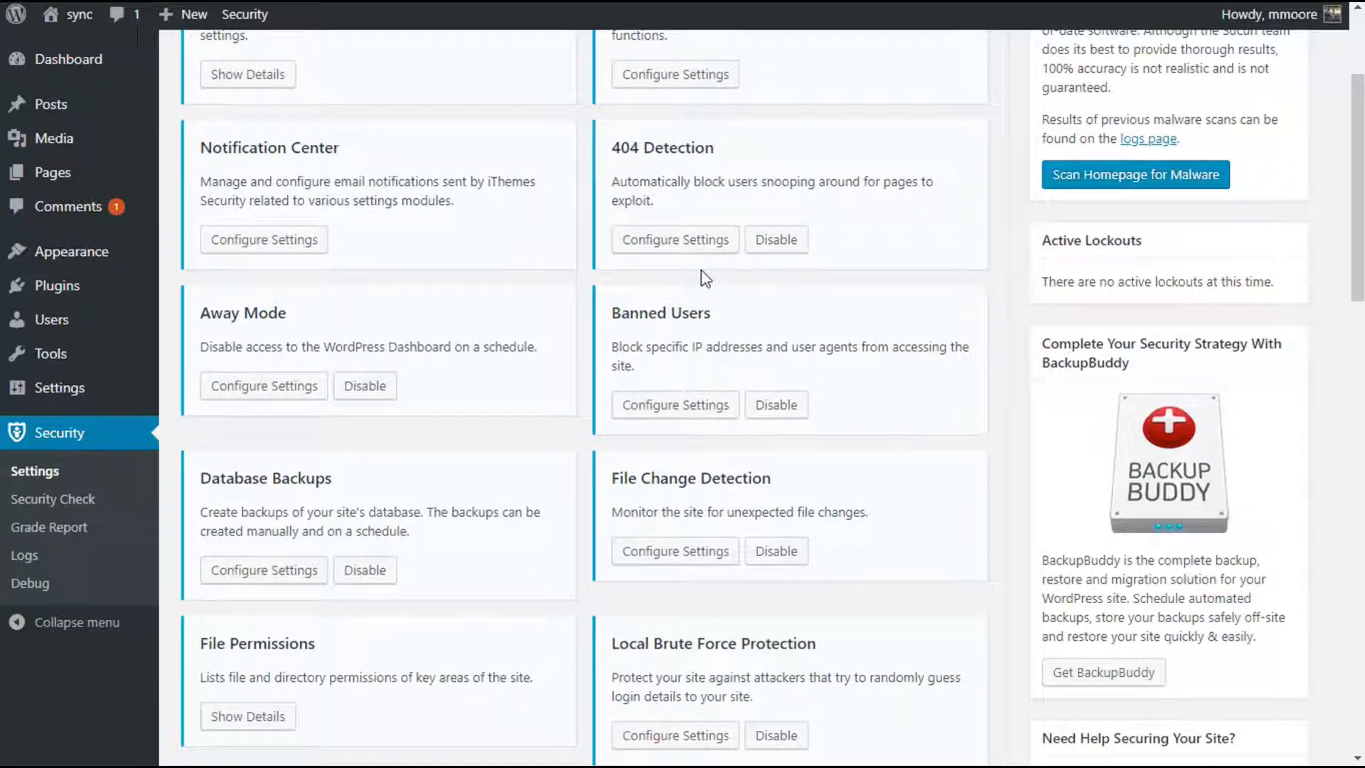
pyautogui.scroll(3, 706, 278)
pyautogui.scroll(-1, 386, 411)
pyautogui.scroll(1, 270, 599)
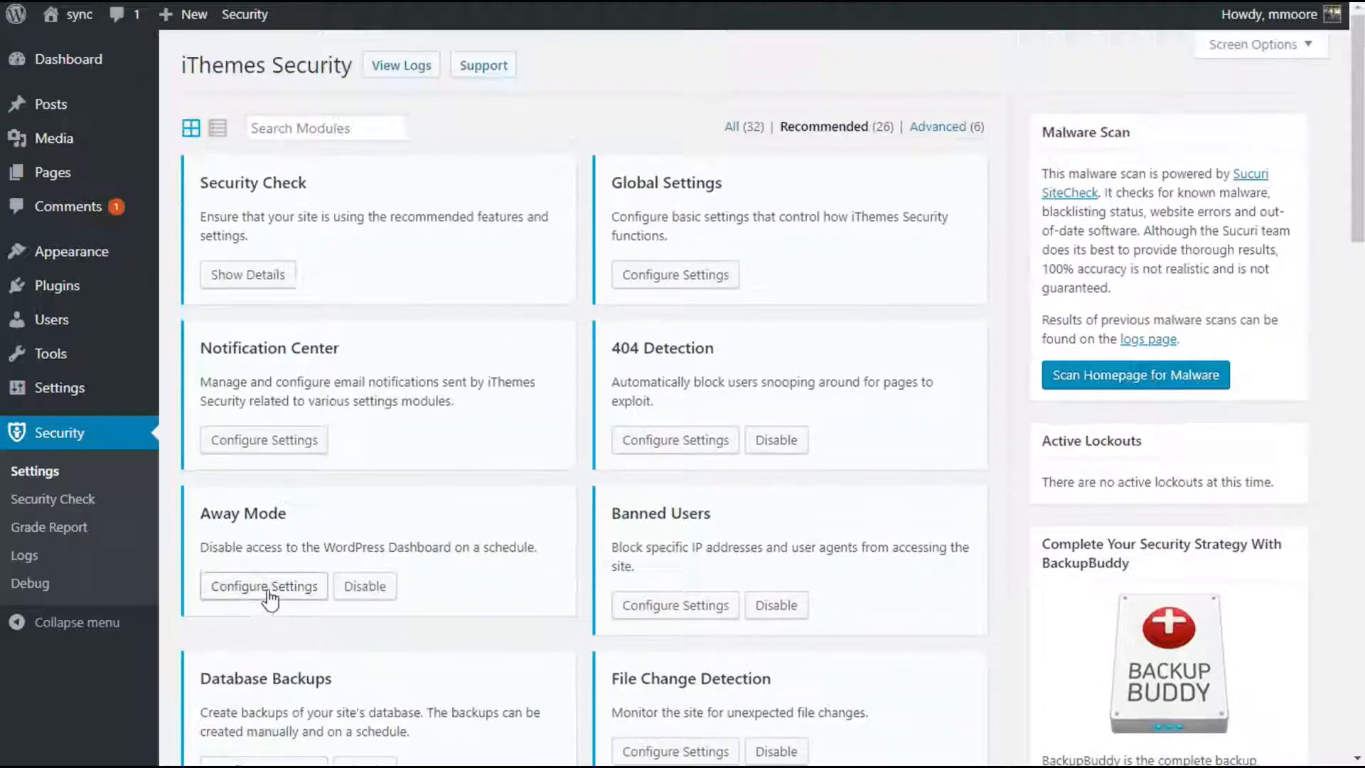
pyautogui.click(268, 591)
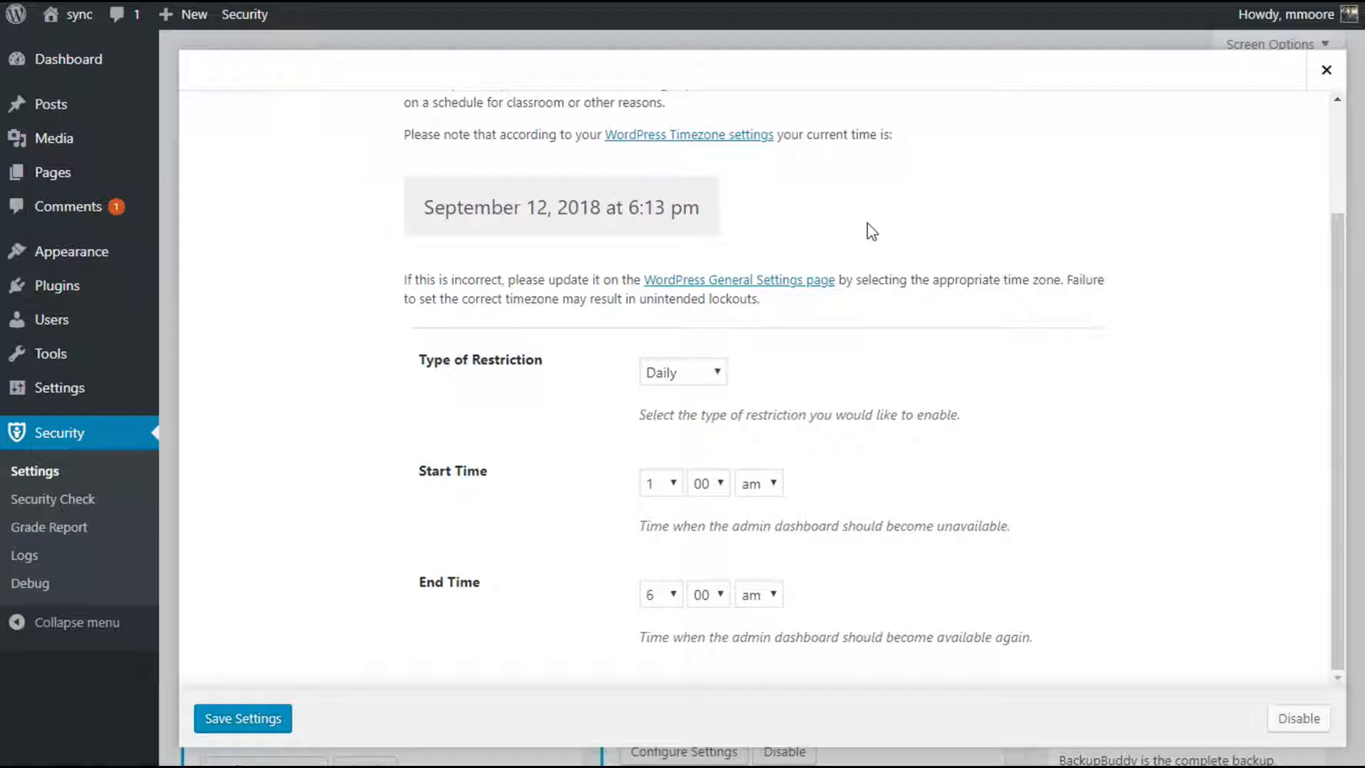
pyautogui.click(1306, 78)
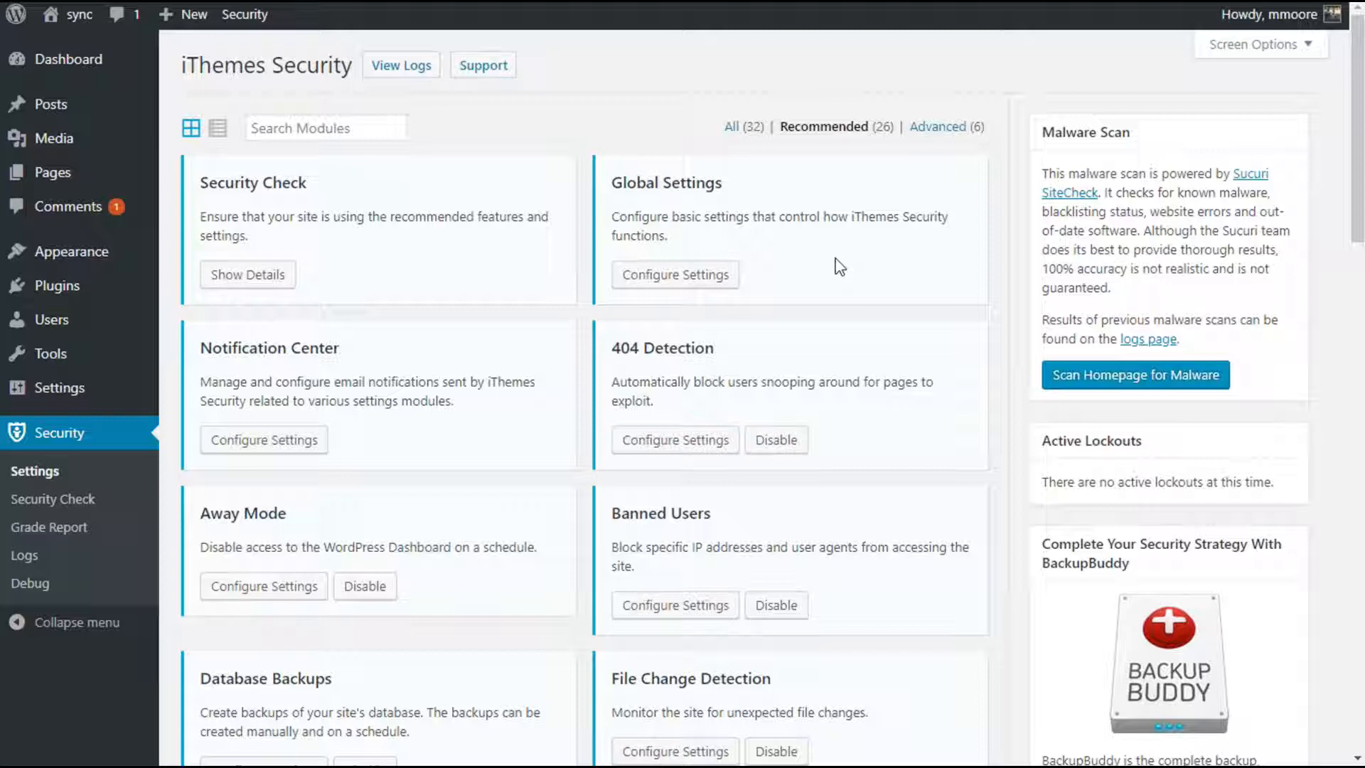
# Step: Open the Database Backups module's settings and review the full database option and the available backup methods
pyautogui.scroll(-3, 838, 266)
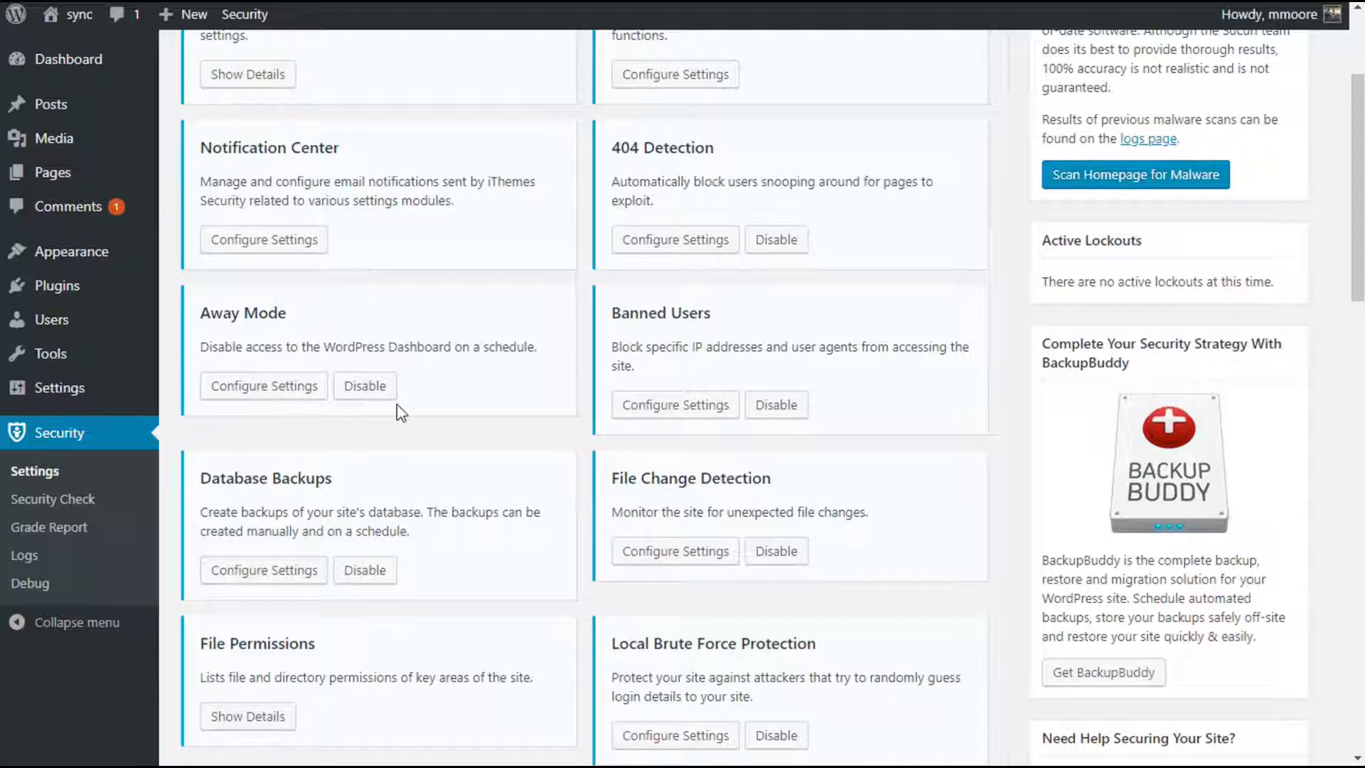
pyautogui.scroll(-3, 424, 407)
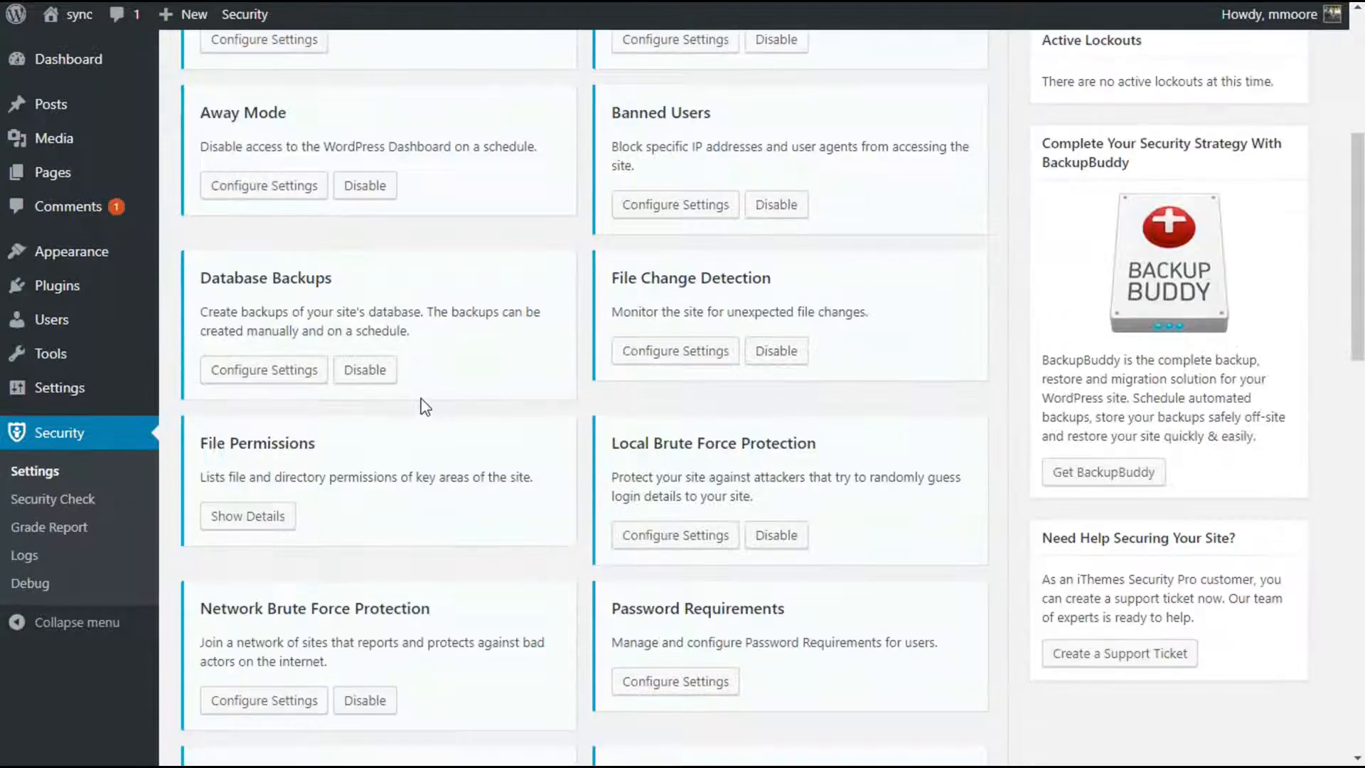
pyautogui.click(263, 371)
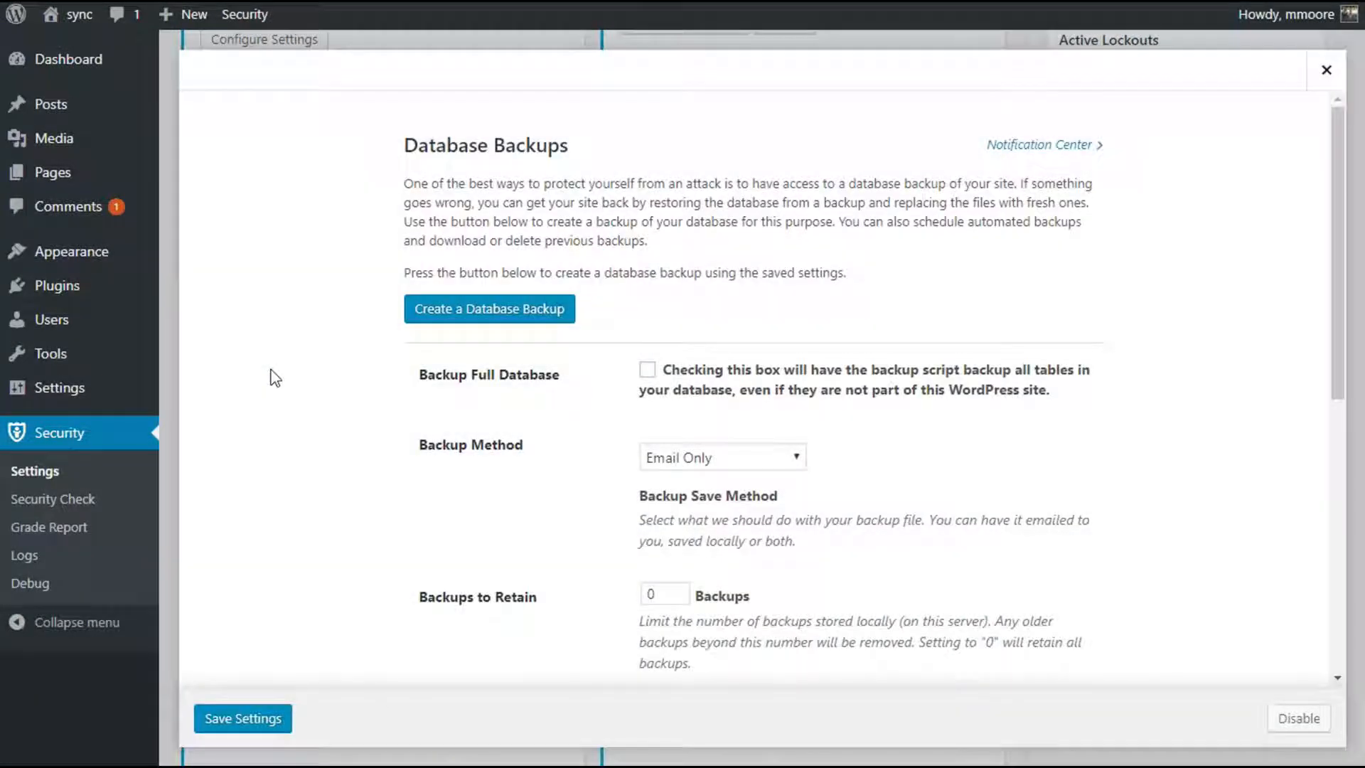
pyautogui.scroll(-3, 275, 376)
pyautogui.scroll(2, 275, 375)
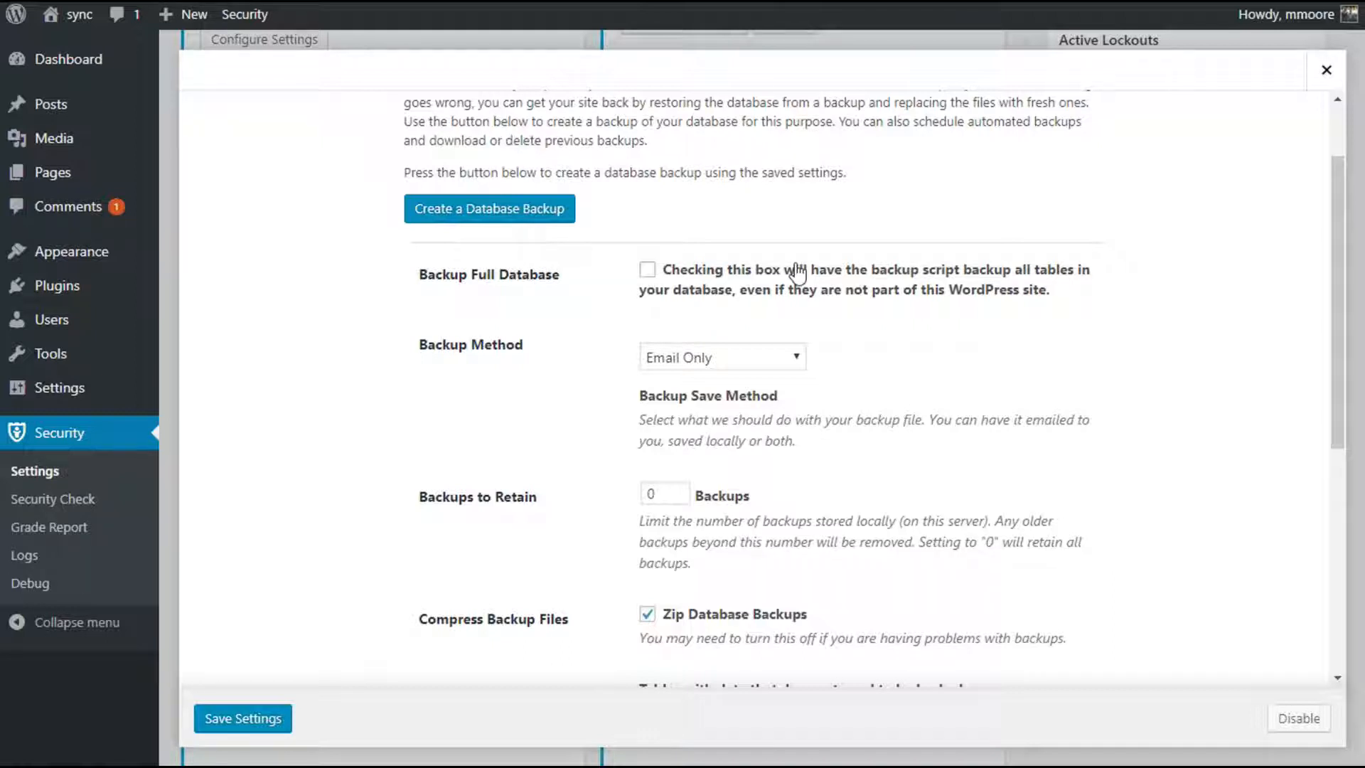
pyautogui.click(786, 361)
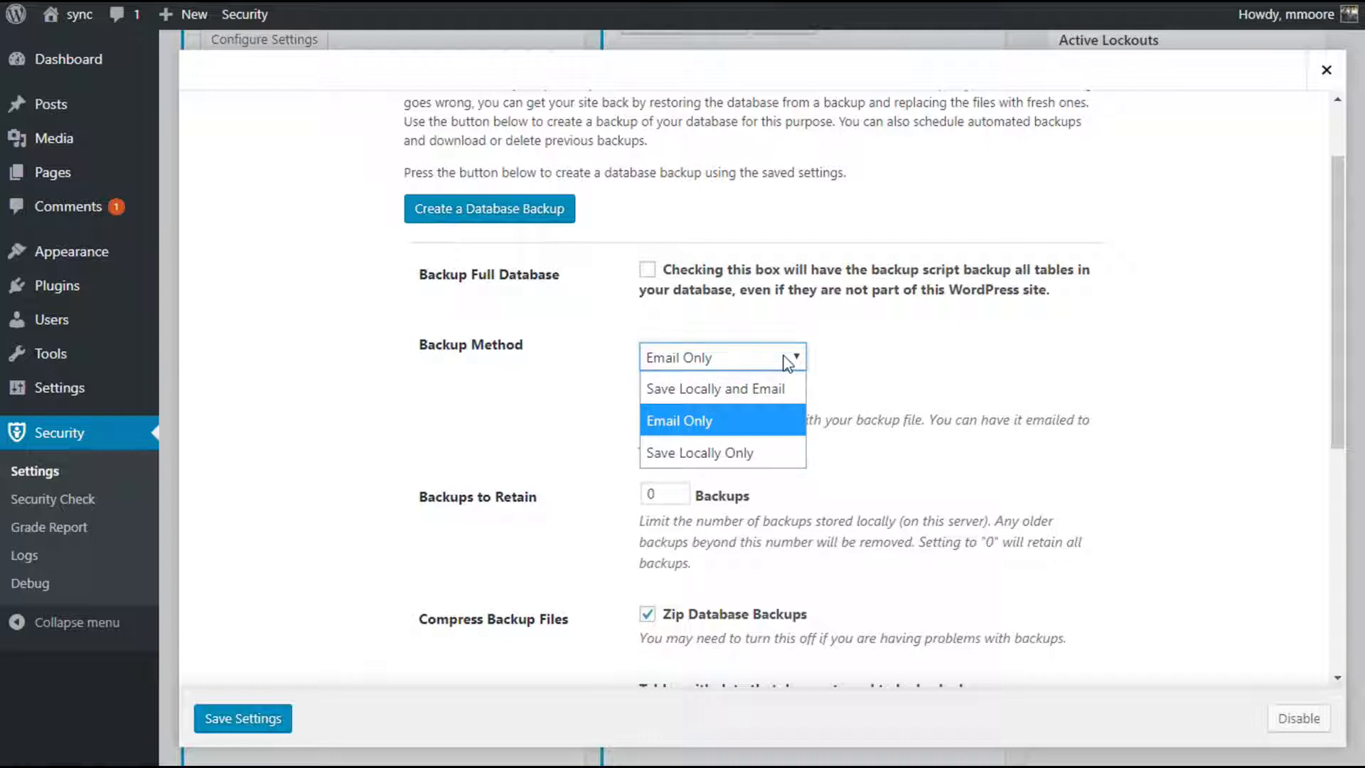
pyautogui.click(977, 339)
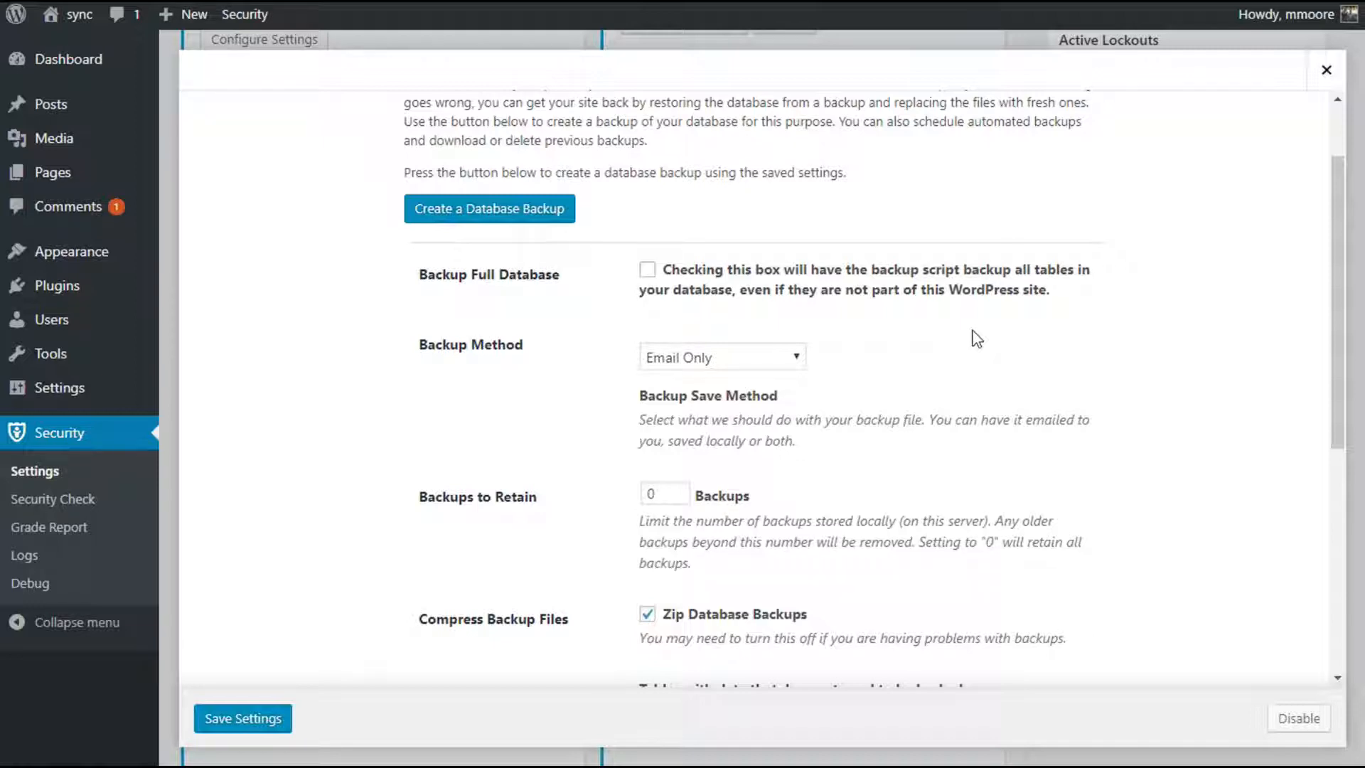
# Step: Review the backup retention, compression and table exclusion settings, highlighting the sync_itsec_logs table among the tables for backup
pyautogui.scroll(-3, 977, 339)
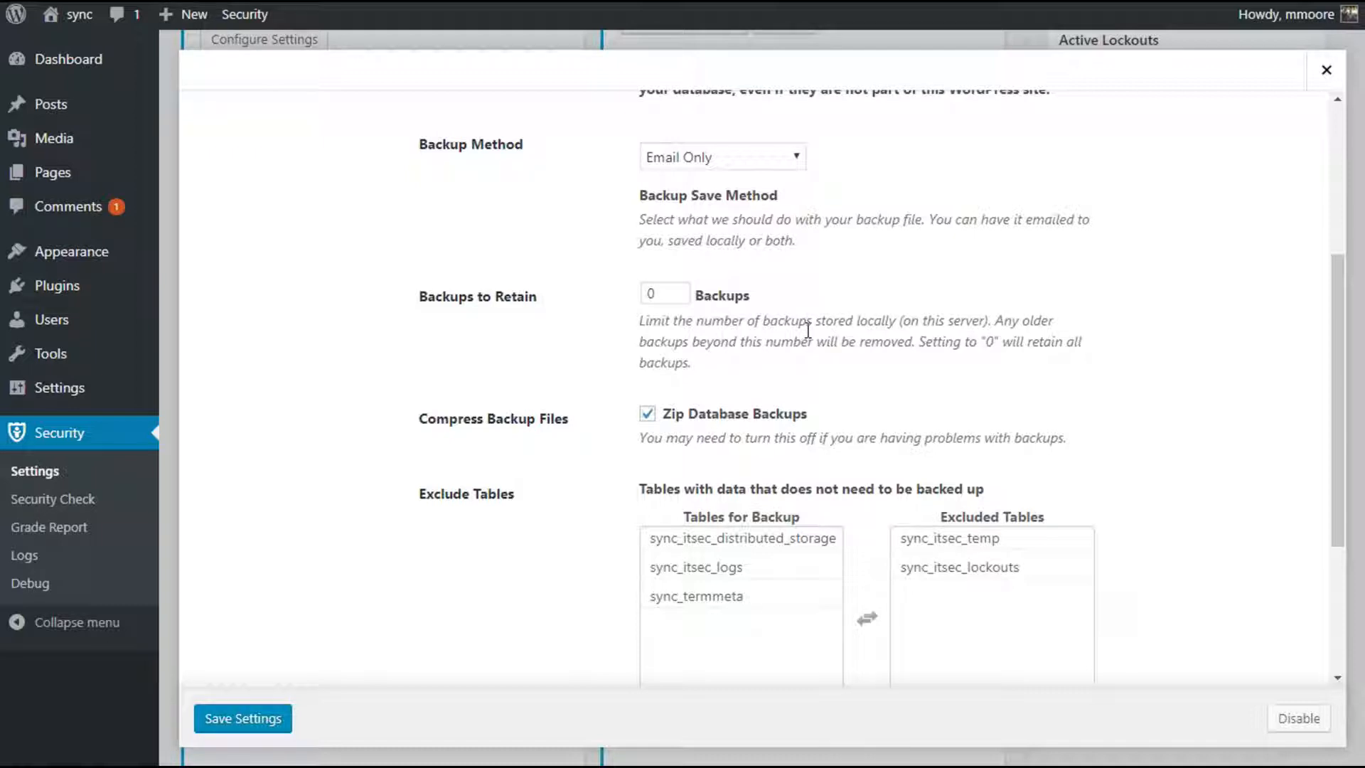
pyautogui.scroll(-3, 809, 331)
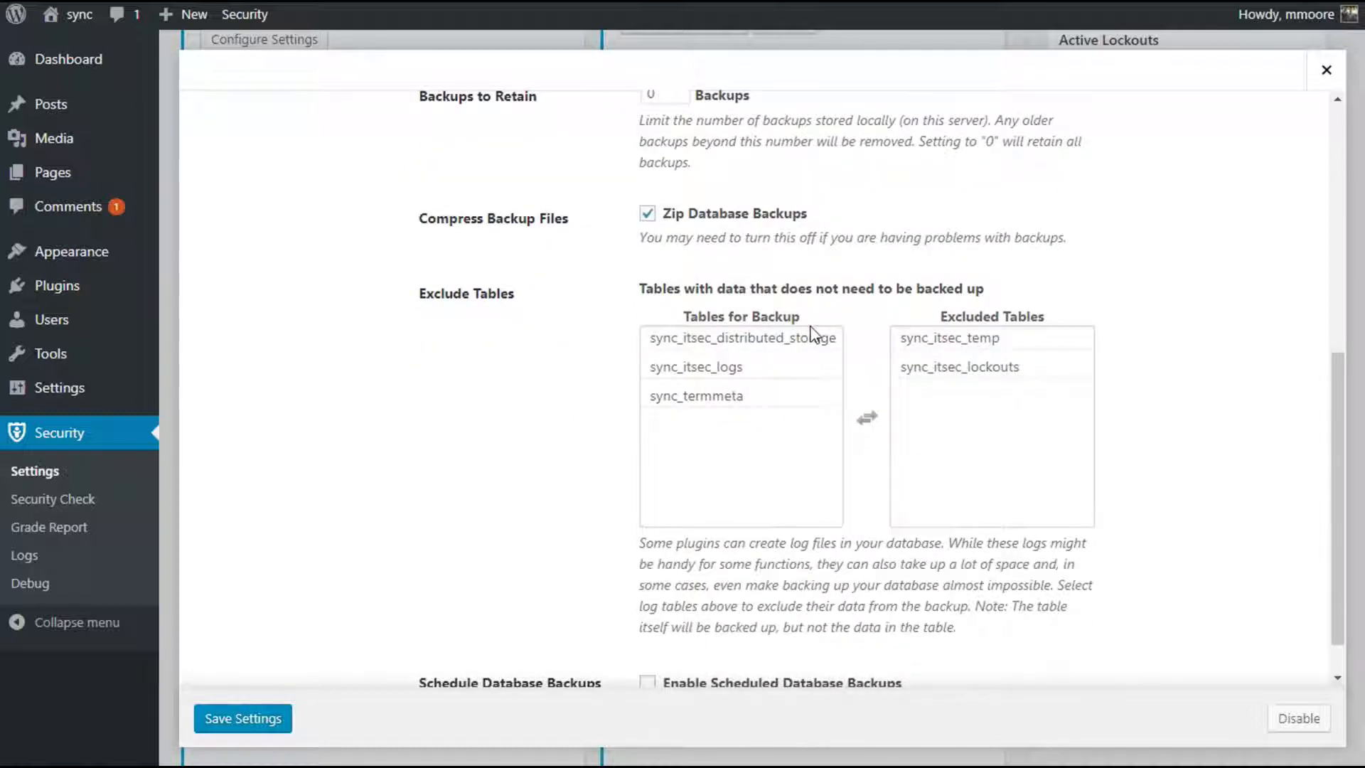
pyautogui.click(768, 367)
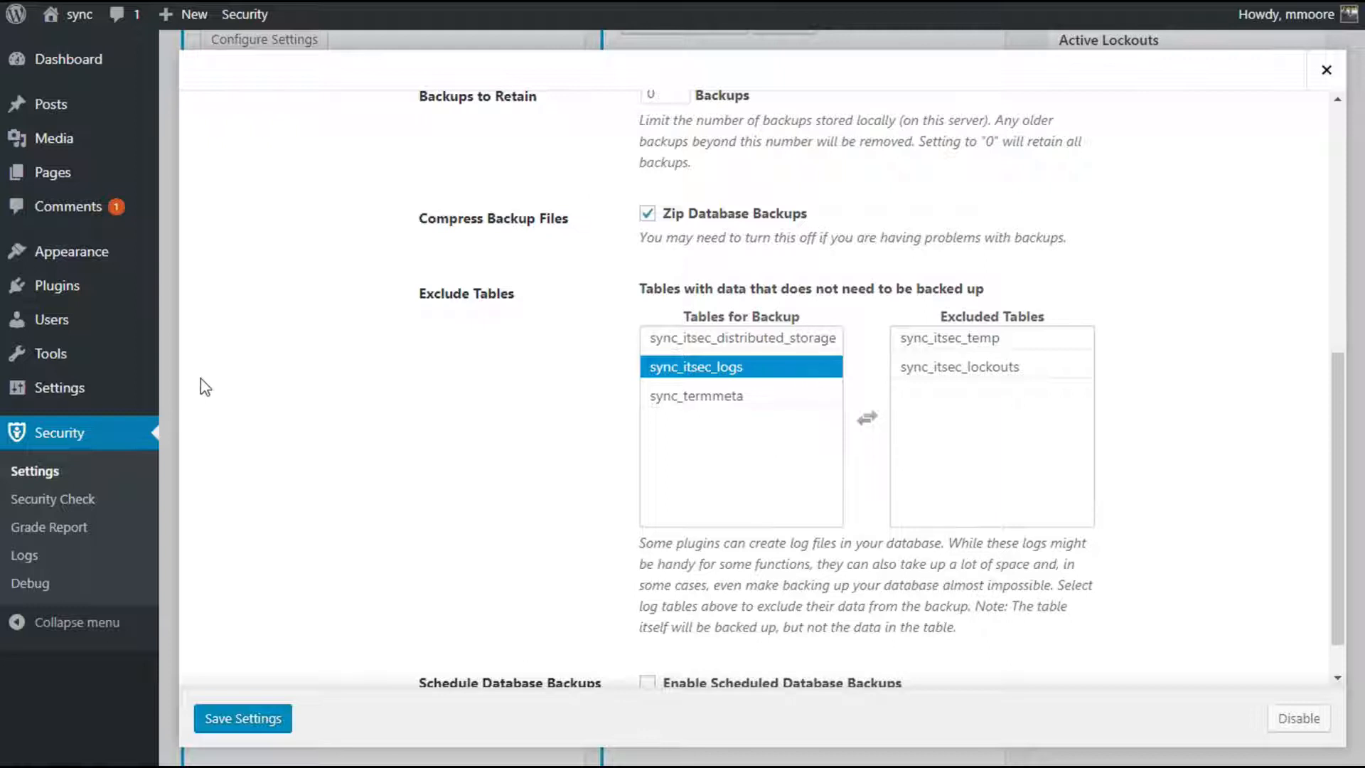
pyautogui.scroll(-1, 205, 385)
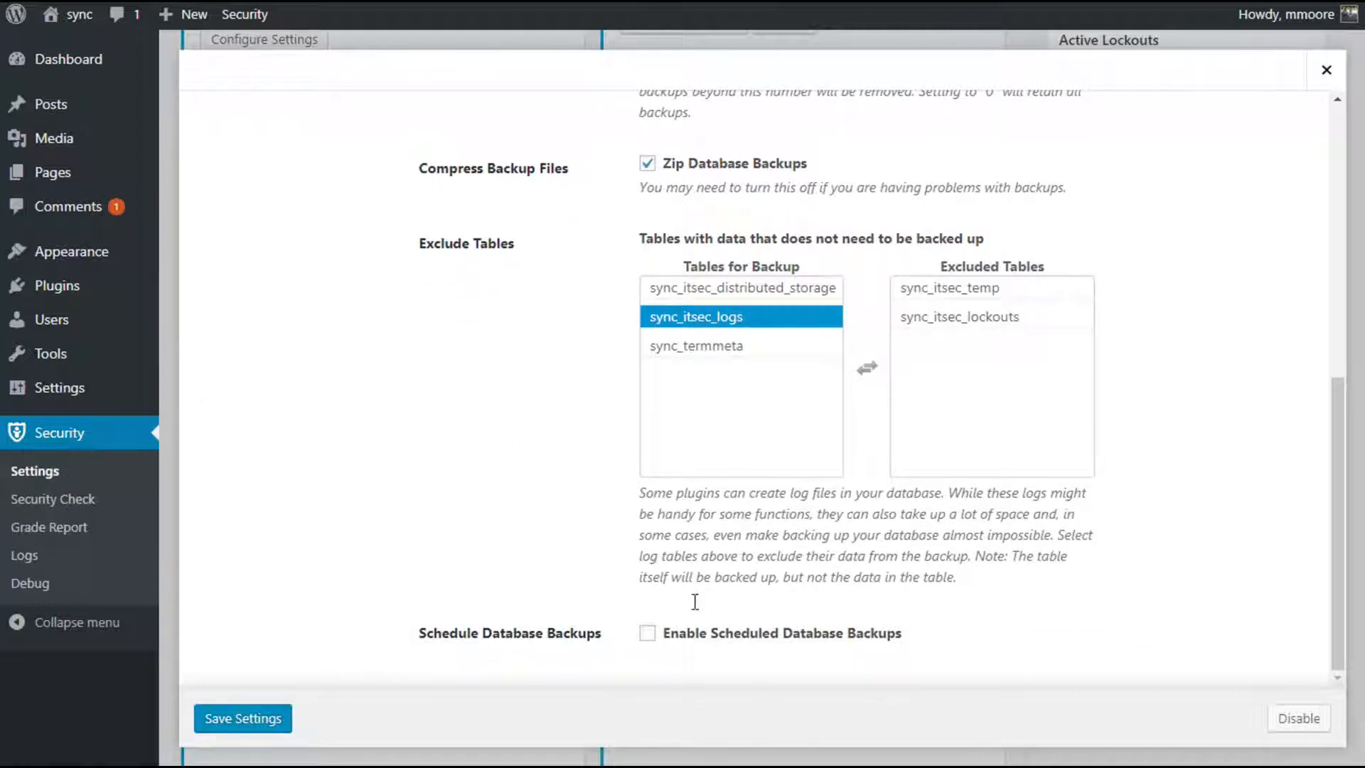
# Step: Enable scheduled database backups and save the Database Backups settings
pyautogui.scroll(2, 695, 604)
pyautogui.scroll(-2, 676, 625)
pyautogui.click(684, 634)
pyautogui.scroll(-2, 476, 353)
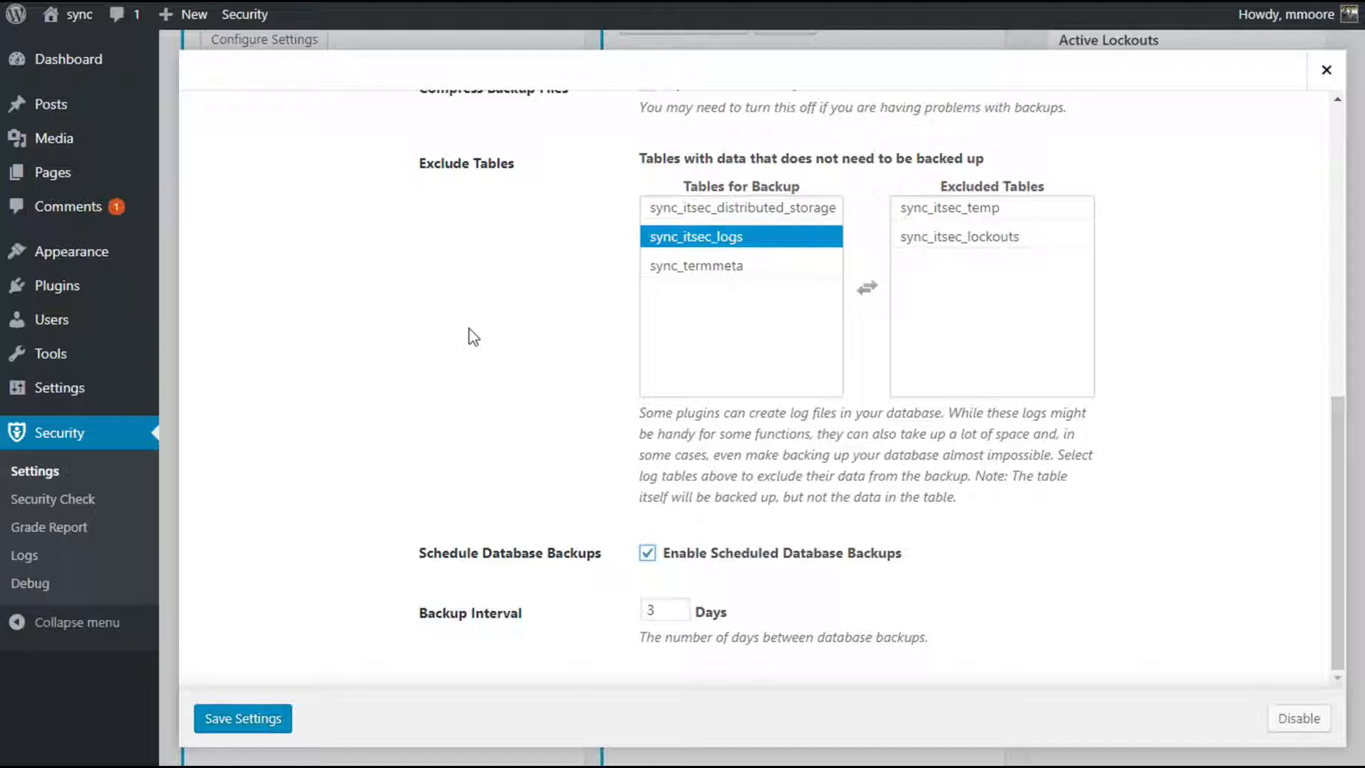
pyautogui.click(258, 719)
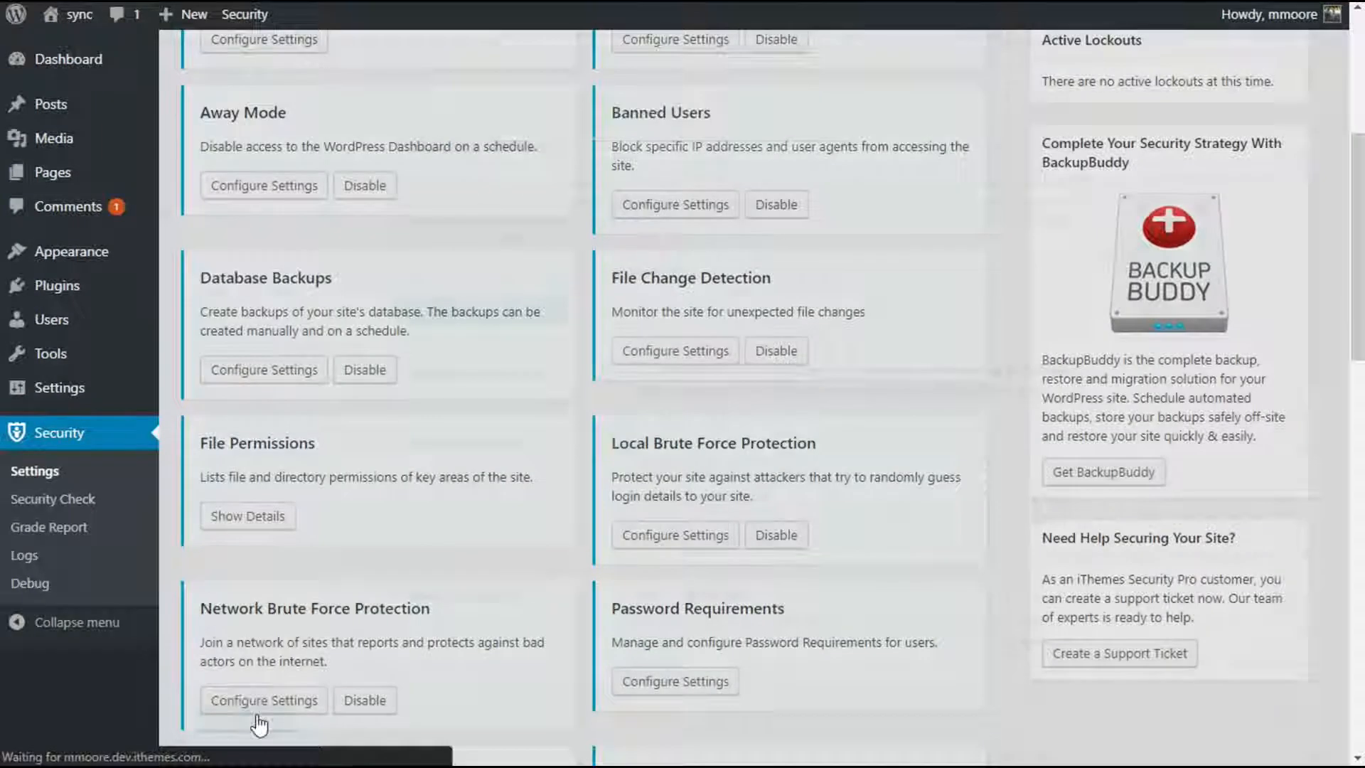
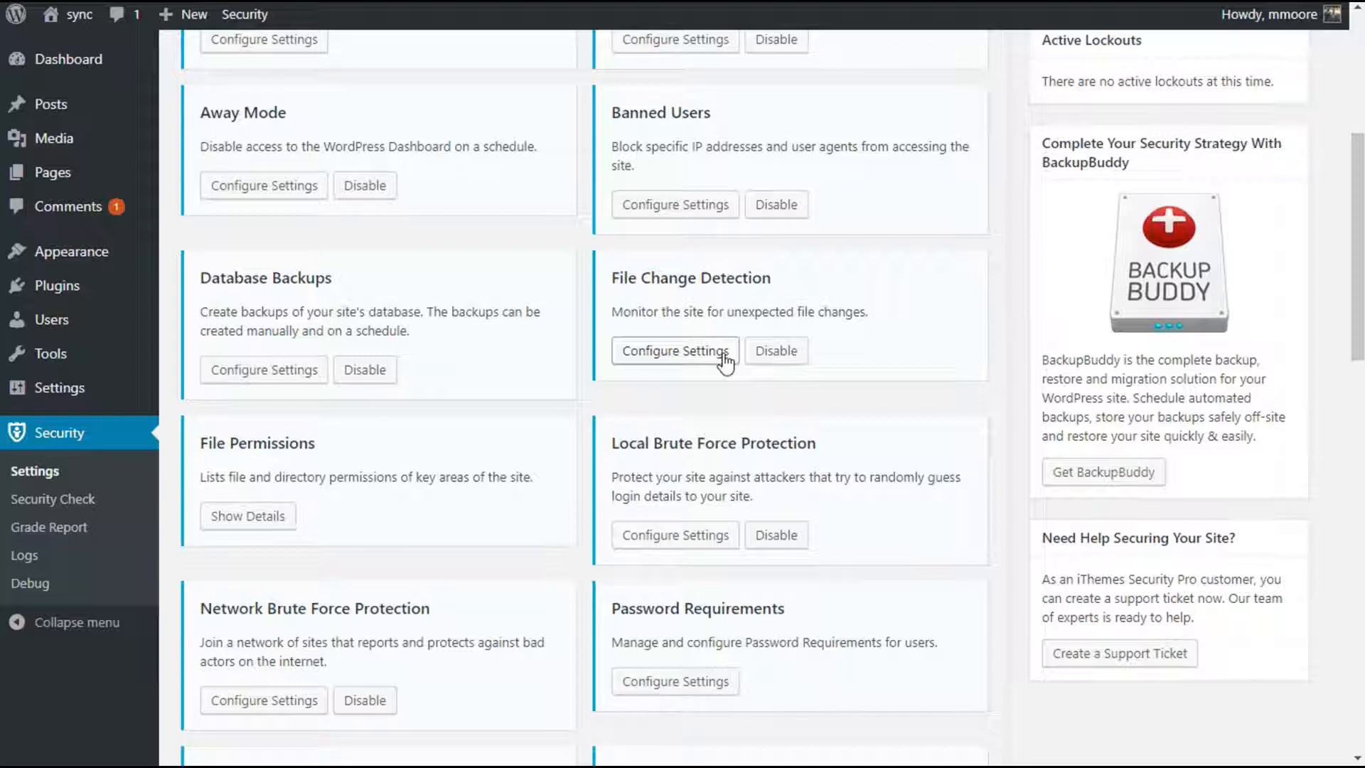
# Step: Open the File Change Detection module's settings and review the file scan option and the files and folders list
pyautogui.click(725, 359)
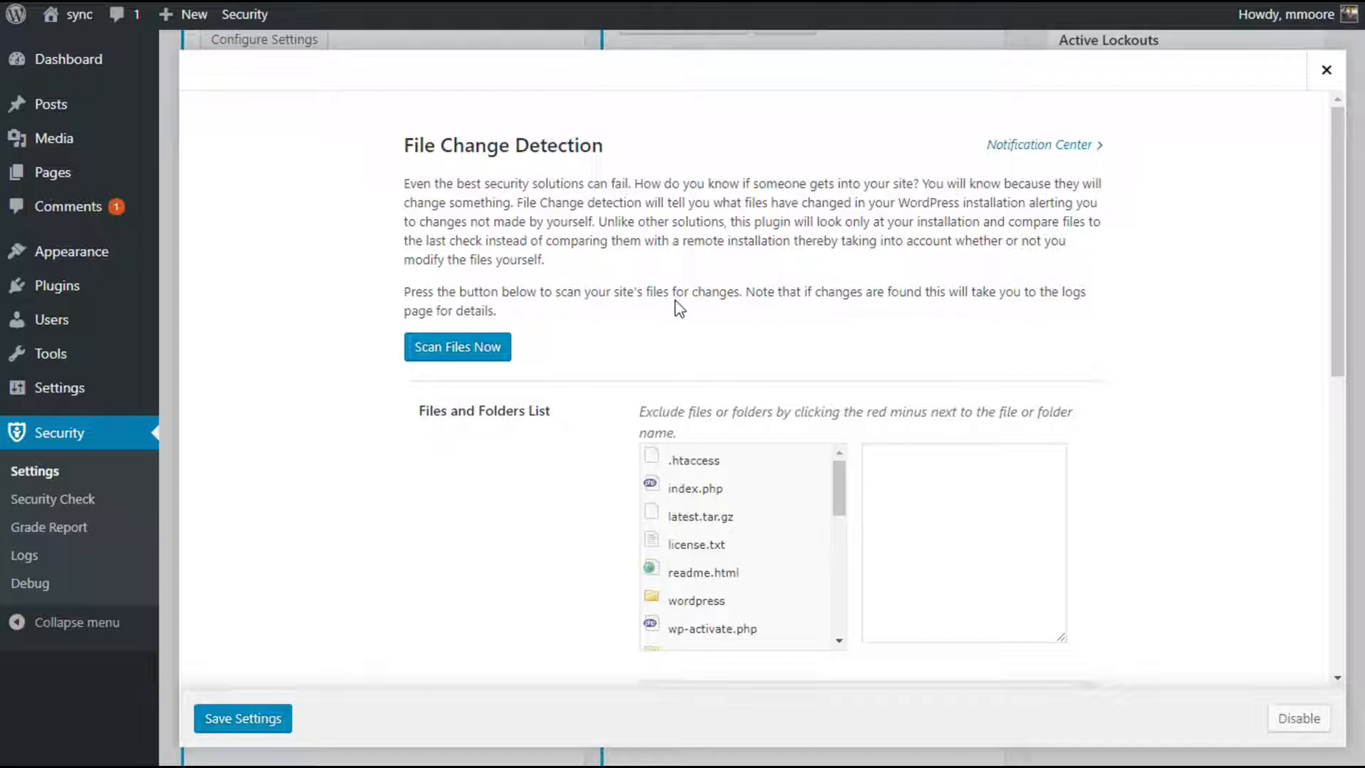
pyautogui.scroll(-3, 679, 307)
pyautogui.moveTo(679, 300)
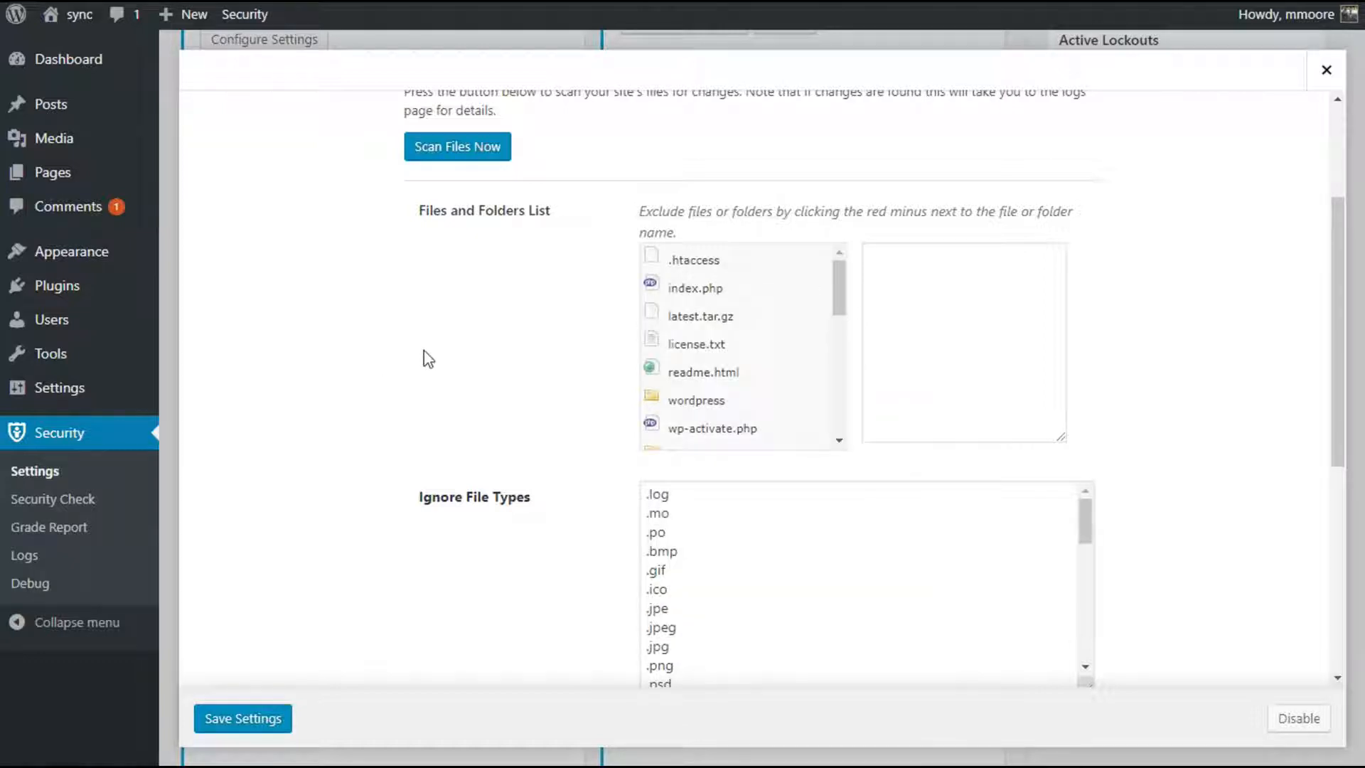
pyautogui.scroll(-3, 426, 360)
pyautogui.scroll(1, 426, 358)
pyautogui.scroll(1, 424, 358)
# Step: Add .htaccess to the File Change Detection exclusions as a demonstration, and delete the entry from the excluded list again
pyautogui.moveTo(737, 259)
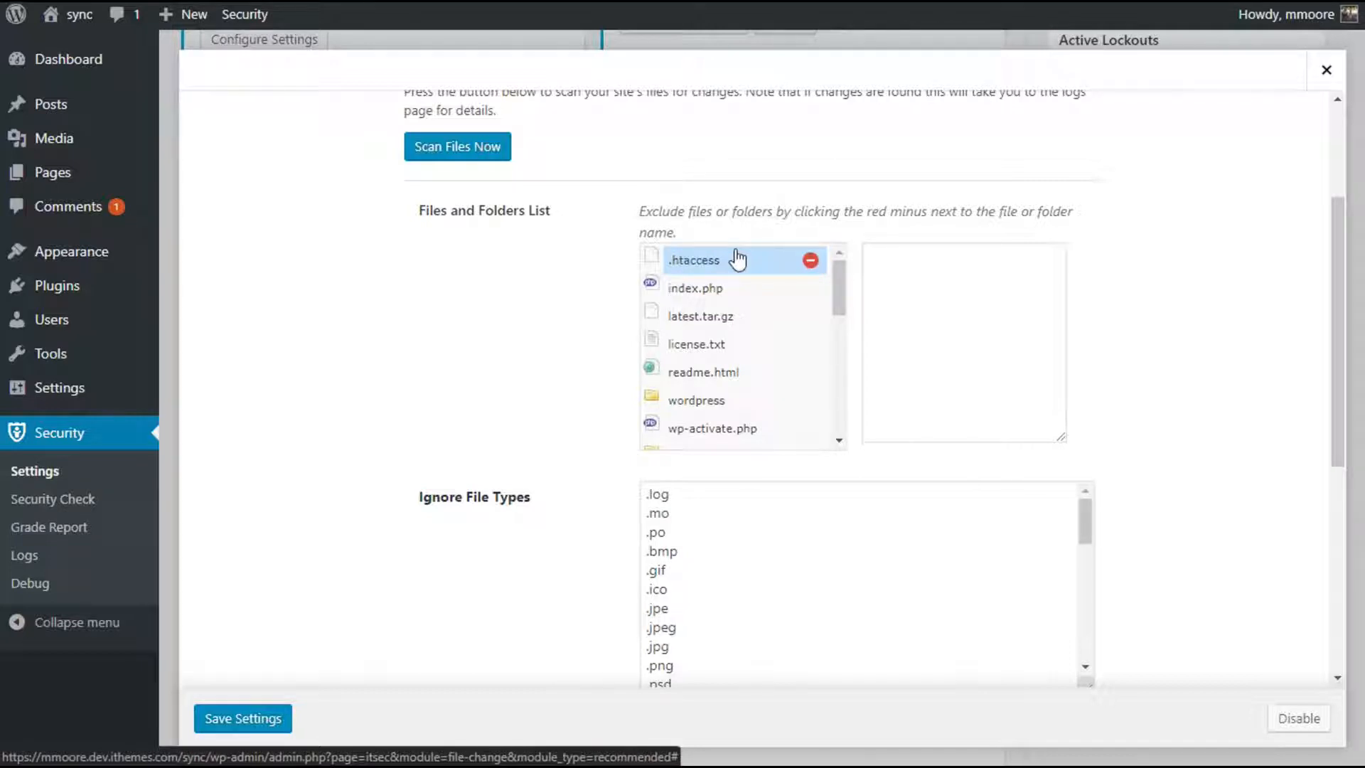
pyautogui.click(815, 263)
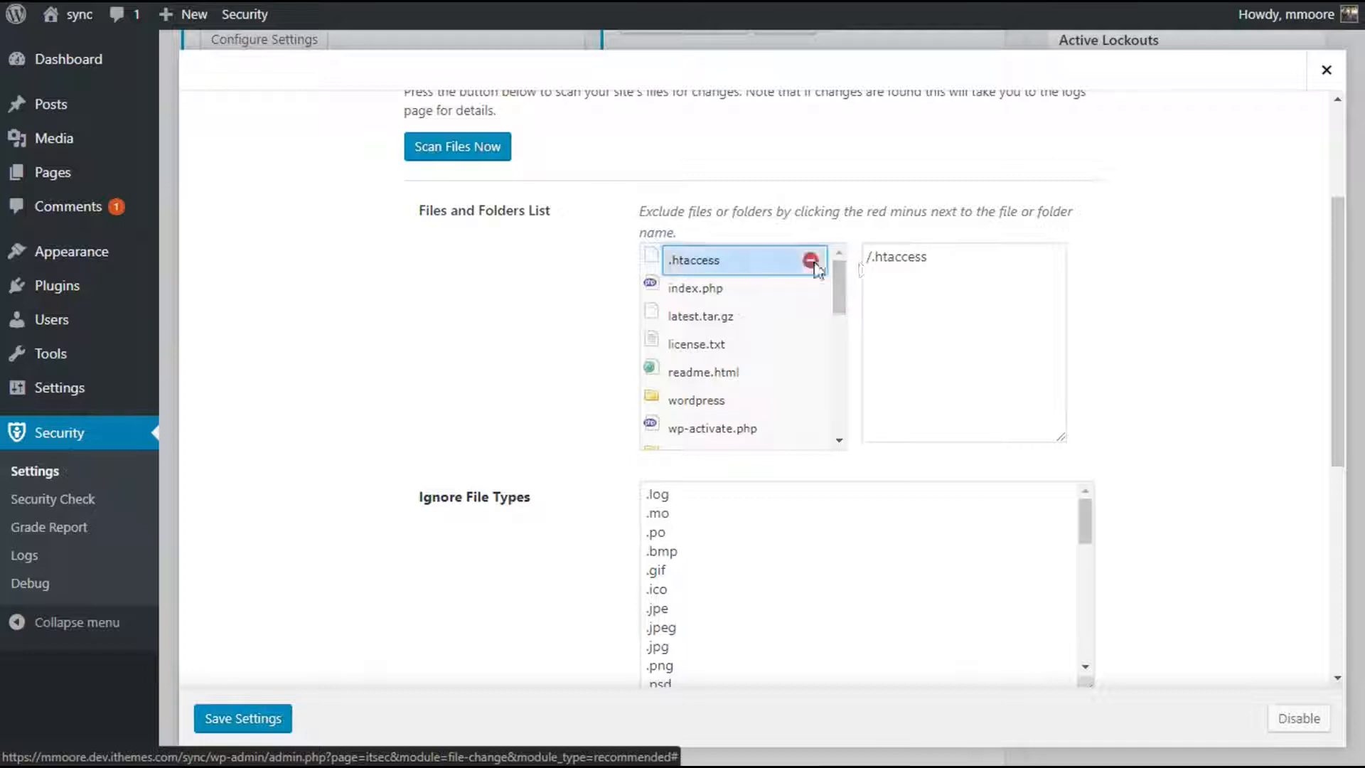
pyautogui.tripleClick(894, 257)
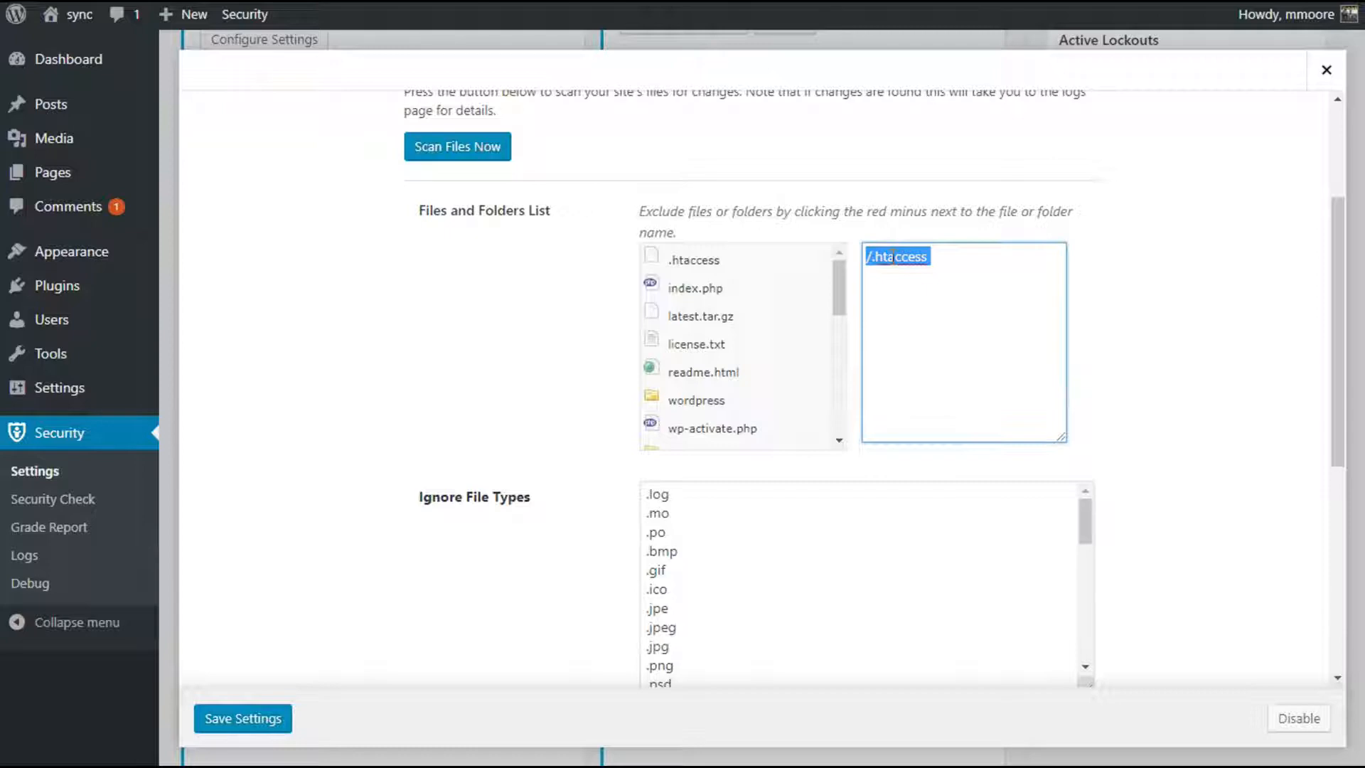
pyautogui.press('BackSpace')
# Step: Review the ignored file types, admin warning and online file comparison settings of File Change Detection, and close the module
pyautogui.scroll(-5, 894, 256)
pyautogui.scroll(2, 894, 255)
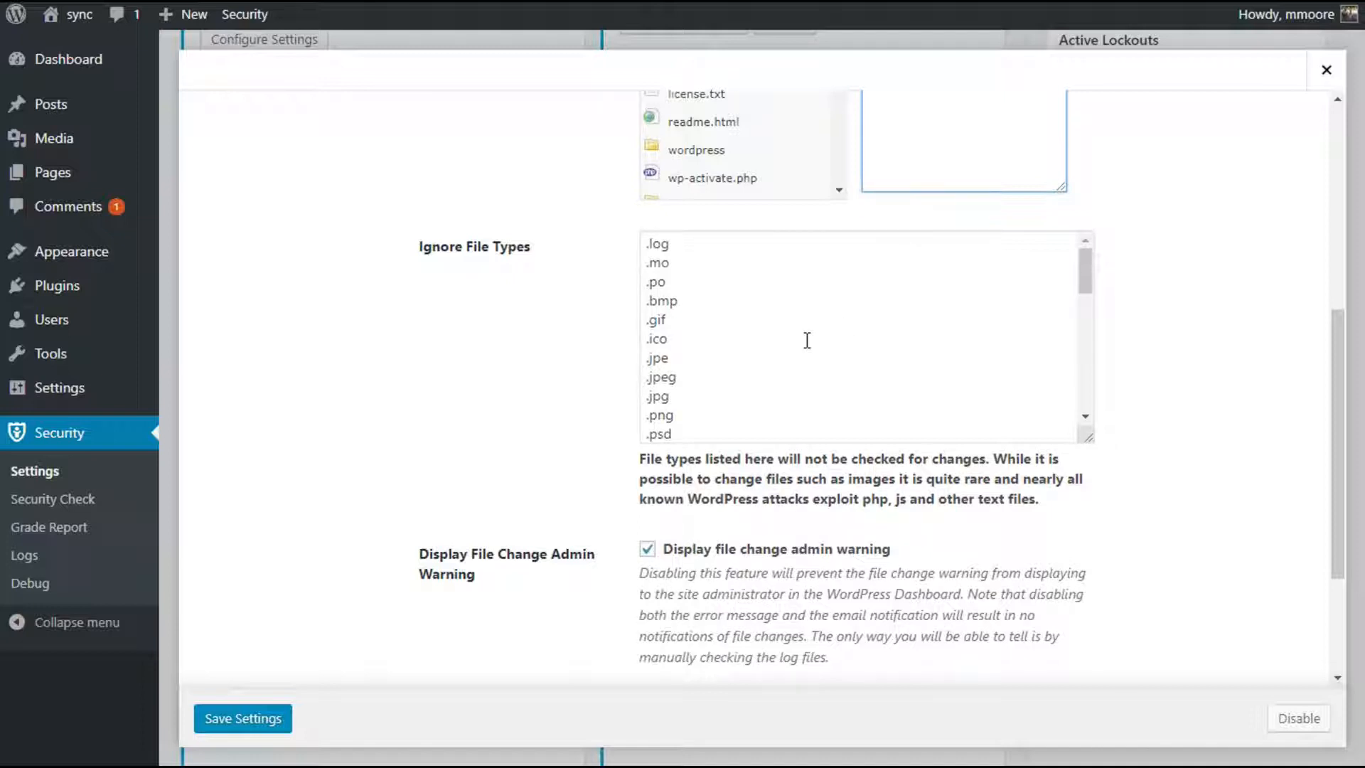
pyautogui.click(806, 339)
pyautogui.scroll(-3, 808, 339)
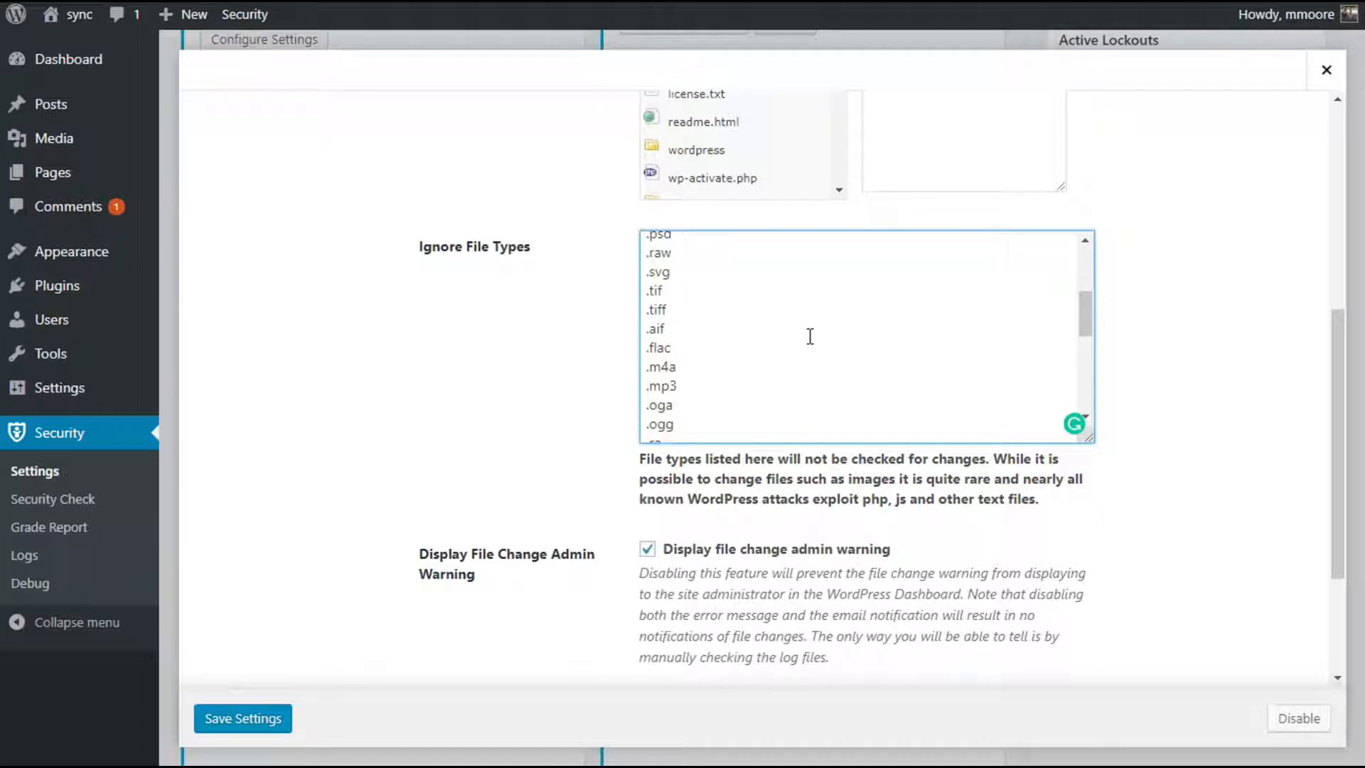
pyautogui.scroll(-3, 812, 335)
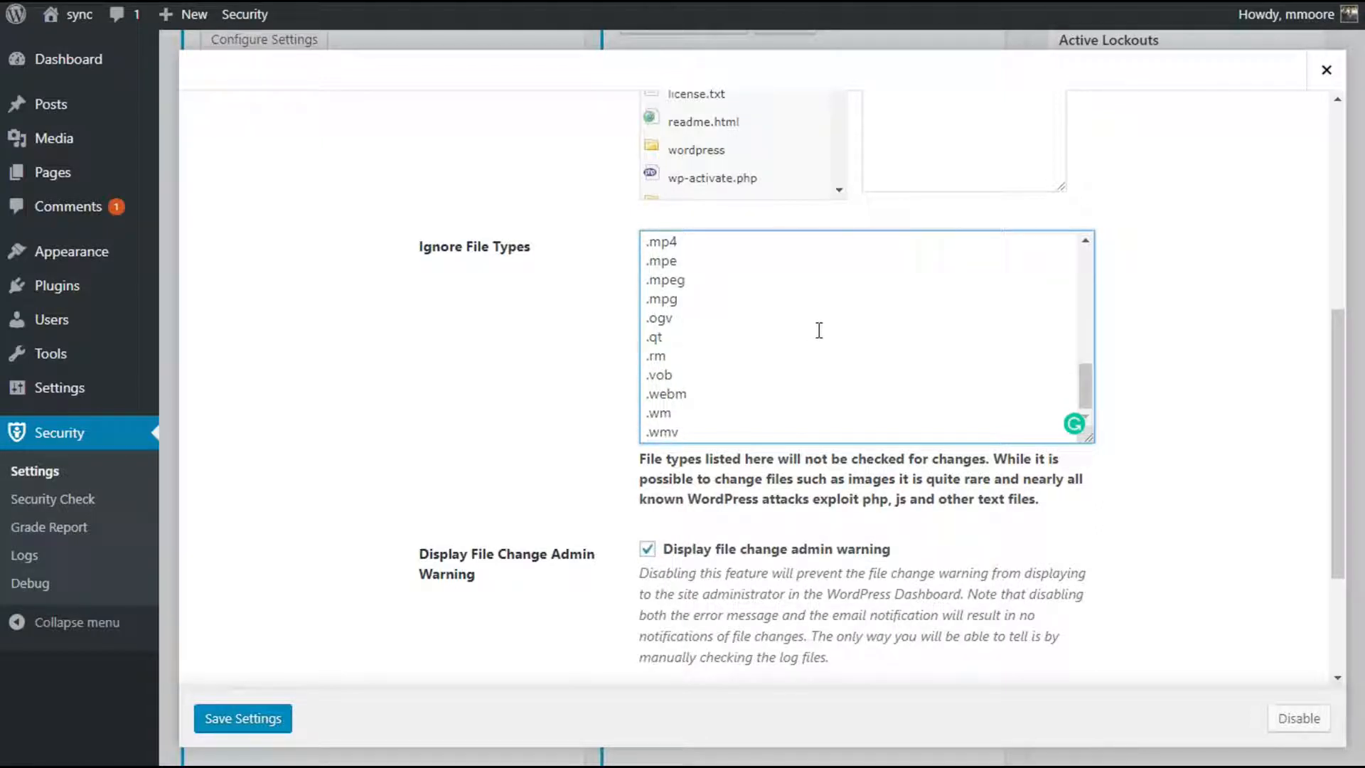
pyautogui.scroll(-2, 816, 331)
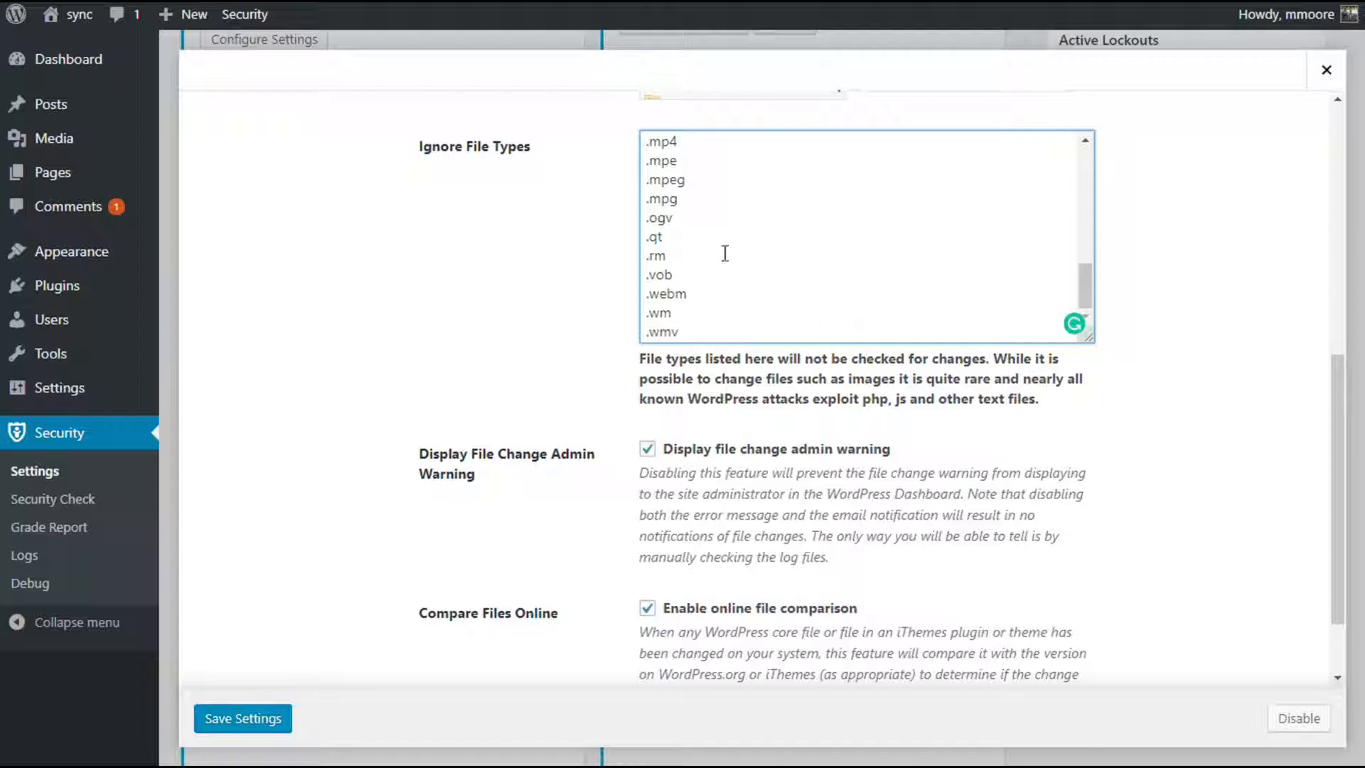
pyautogui.scroll(-2, 723, 384)
pyautogui.scroll(2, 723, 385)
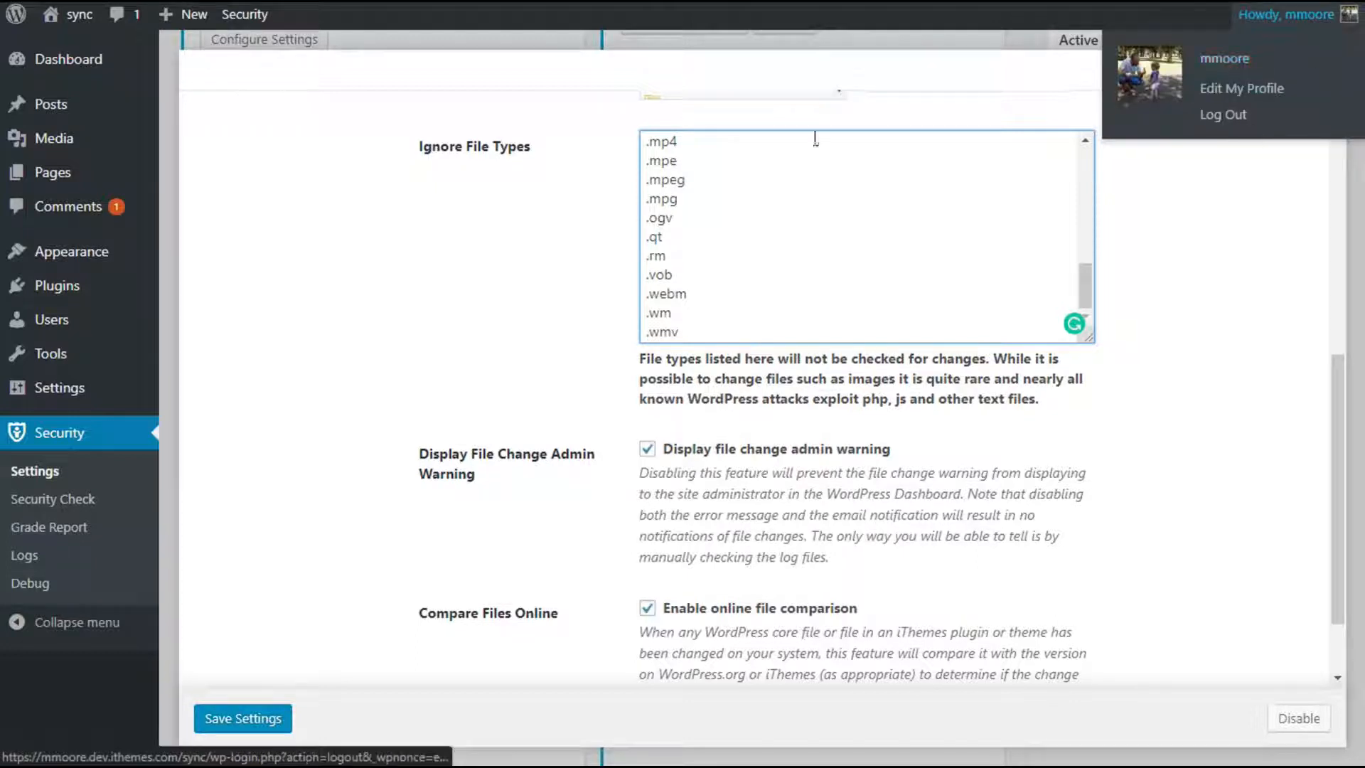
pyautogui.click(1327, 69)
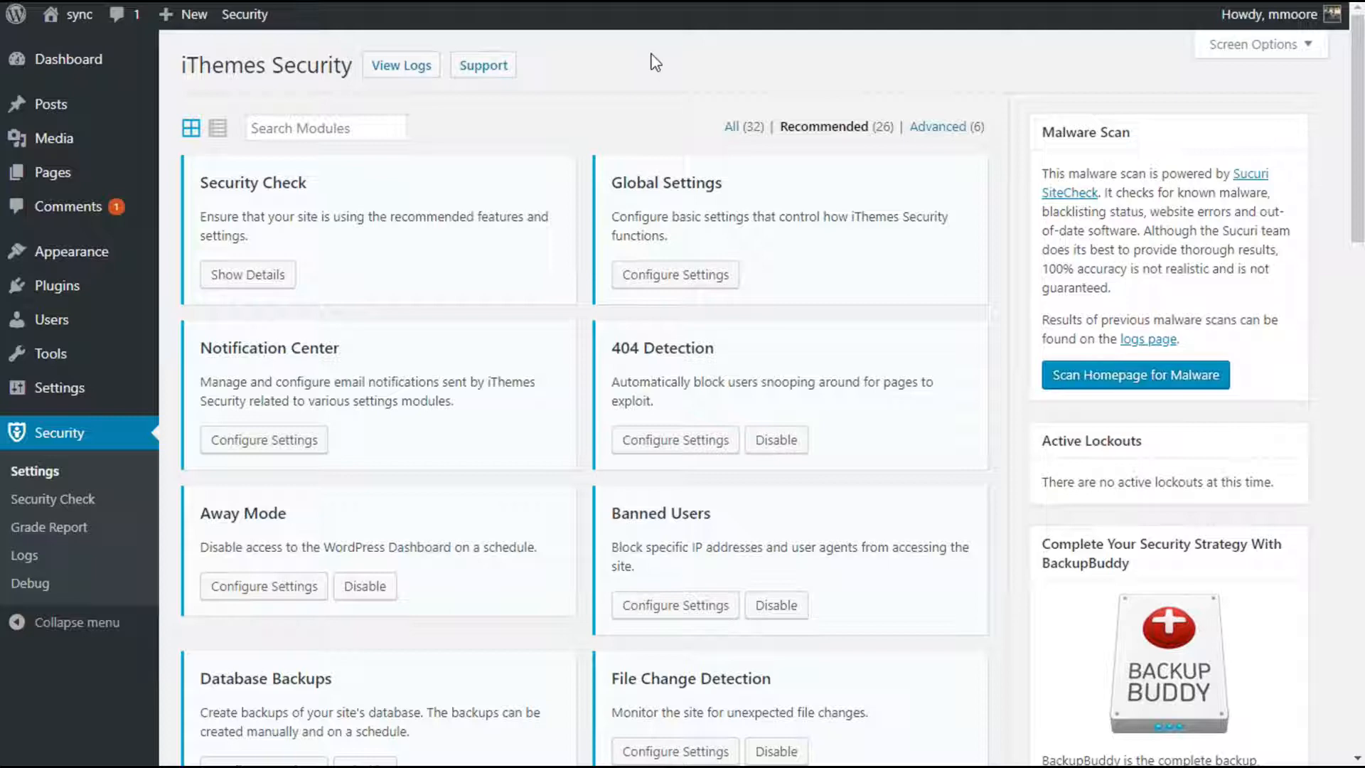
# Step: Reopen the File Change Detection settings to examine the online file comparison option, and close them
pyautogui.scroll(-5, 654, 63)
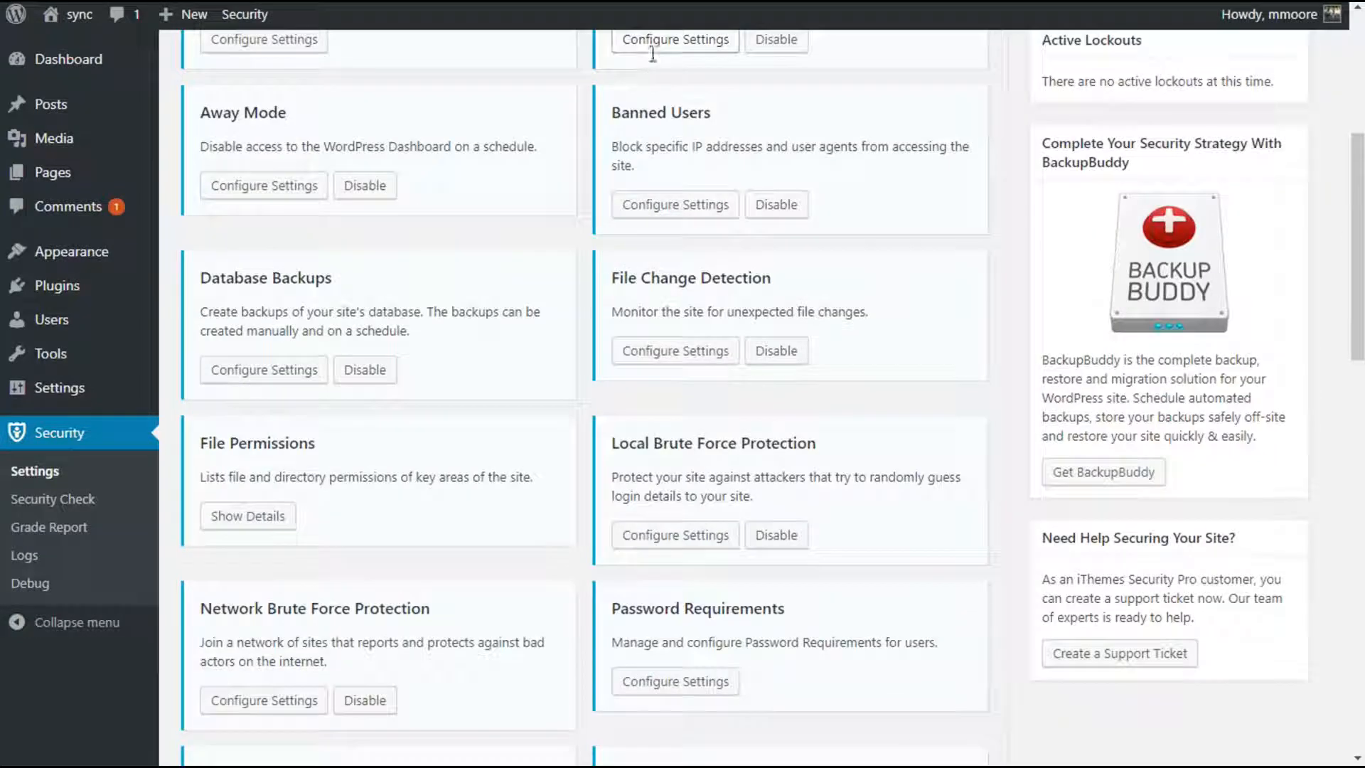
pyautogui.scroll(2, 664, 299)
pyautogui.scroll(-1, 668, 356)
pyautogui.click(674, 452)
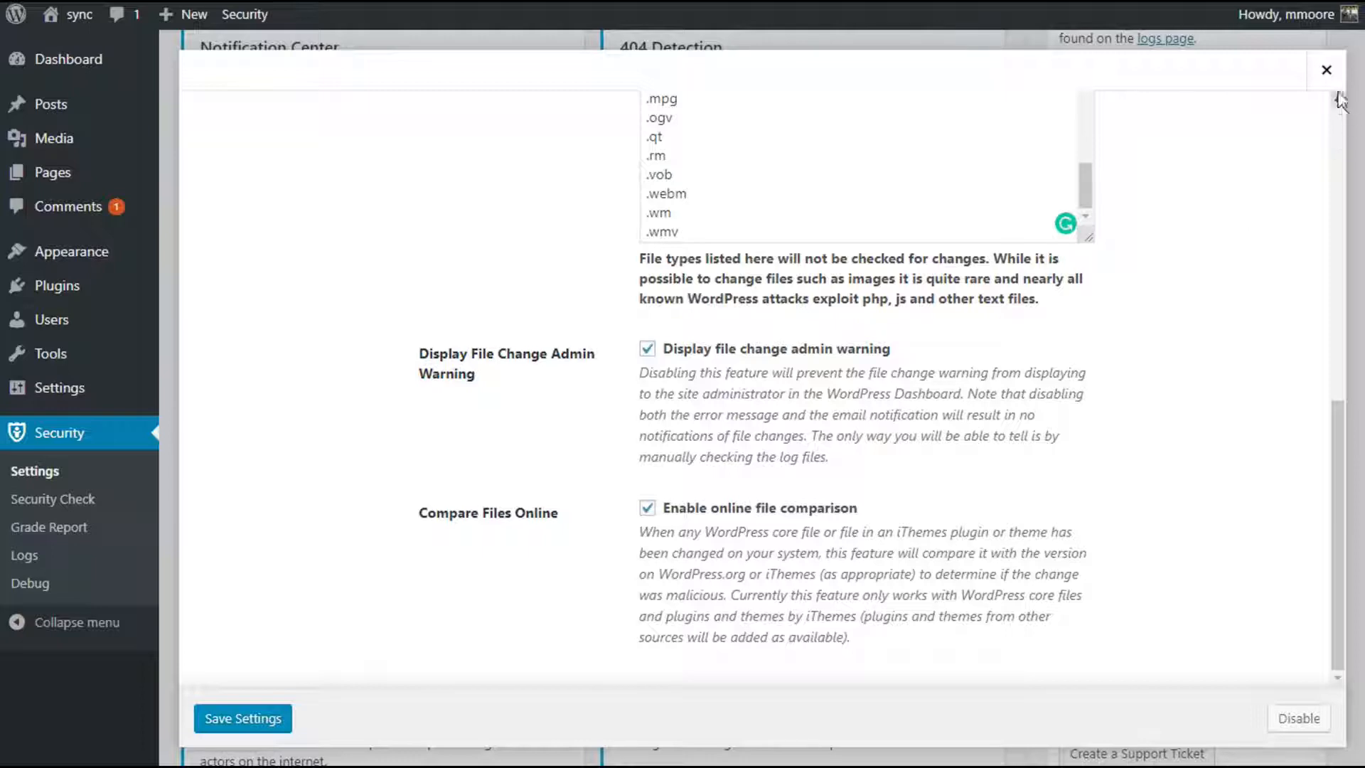
pyautogui.click(1326, 71)
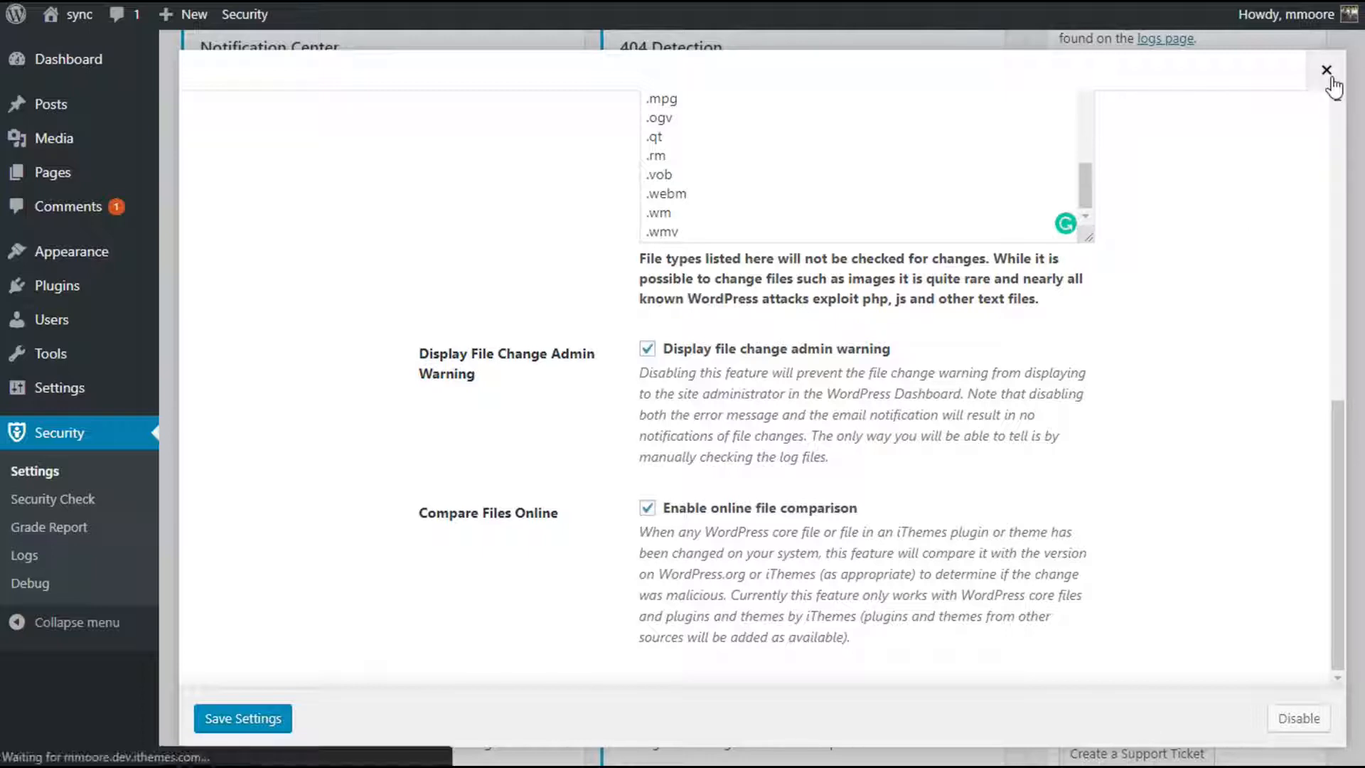
# Step: Open the security logs and examine the list of changed files in the File Change warning dated 2018-08-23
pyautogui.scroll(5, 1051, 237)
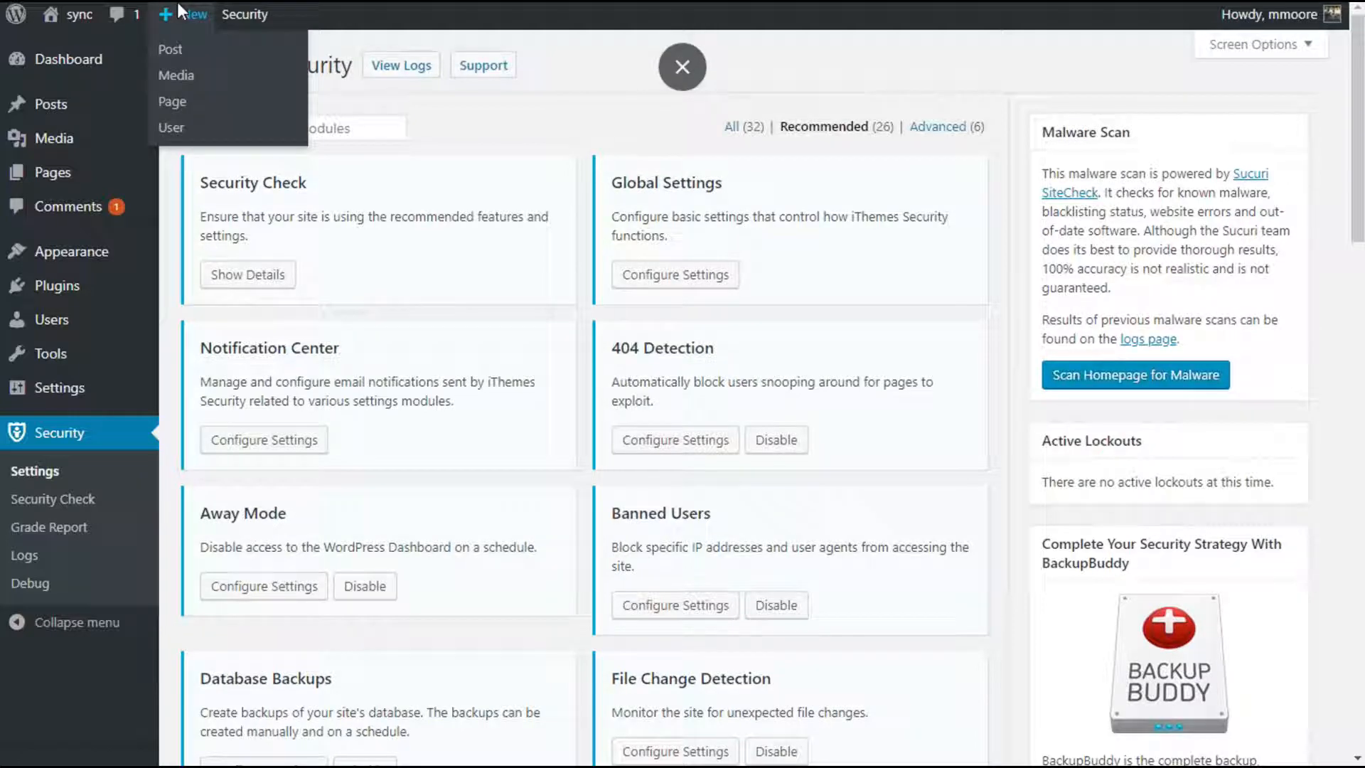
pyautogui.click(307, 74)
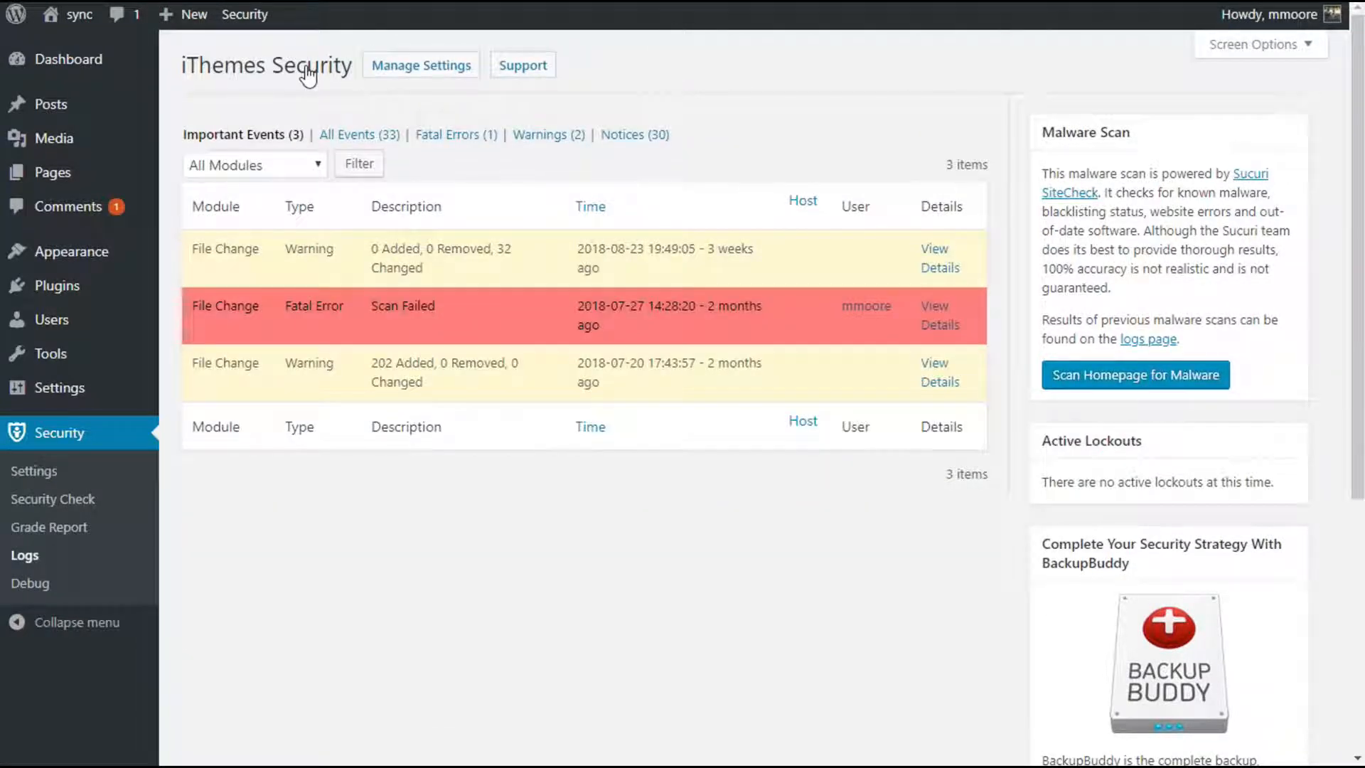
pyautogui.click(940, 263)
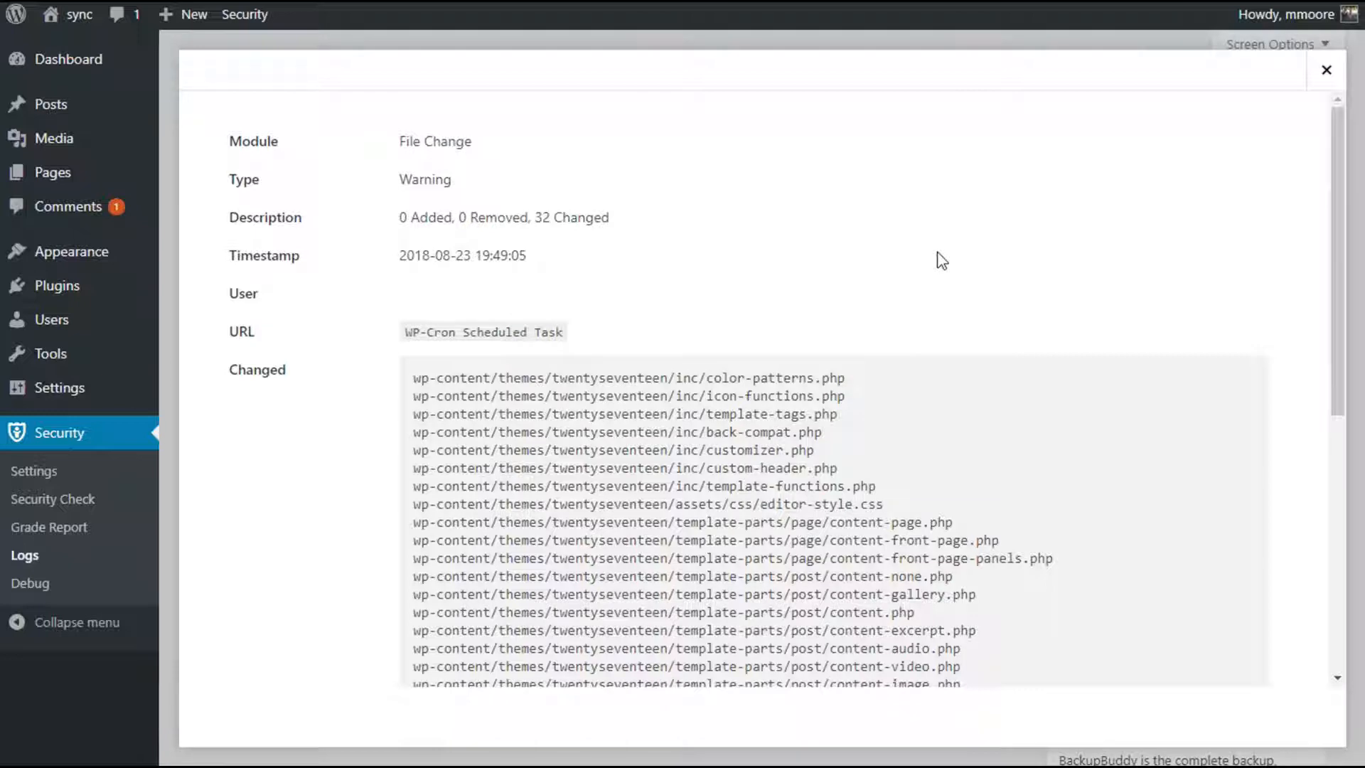
pyautogui.scroll(-8, 941, 263)
pyautogui.scroll(3, 942, 263)
pyautogui.scroll(5, 942, 261)
pyautogui.scroll(-4, 942, 262)
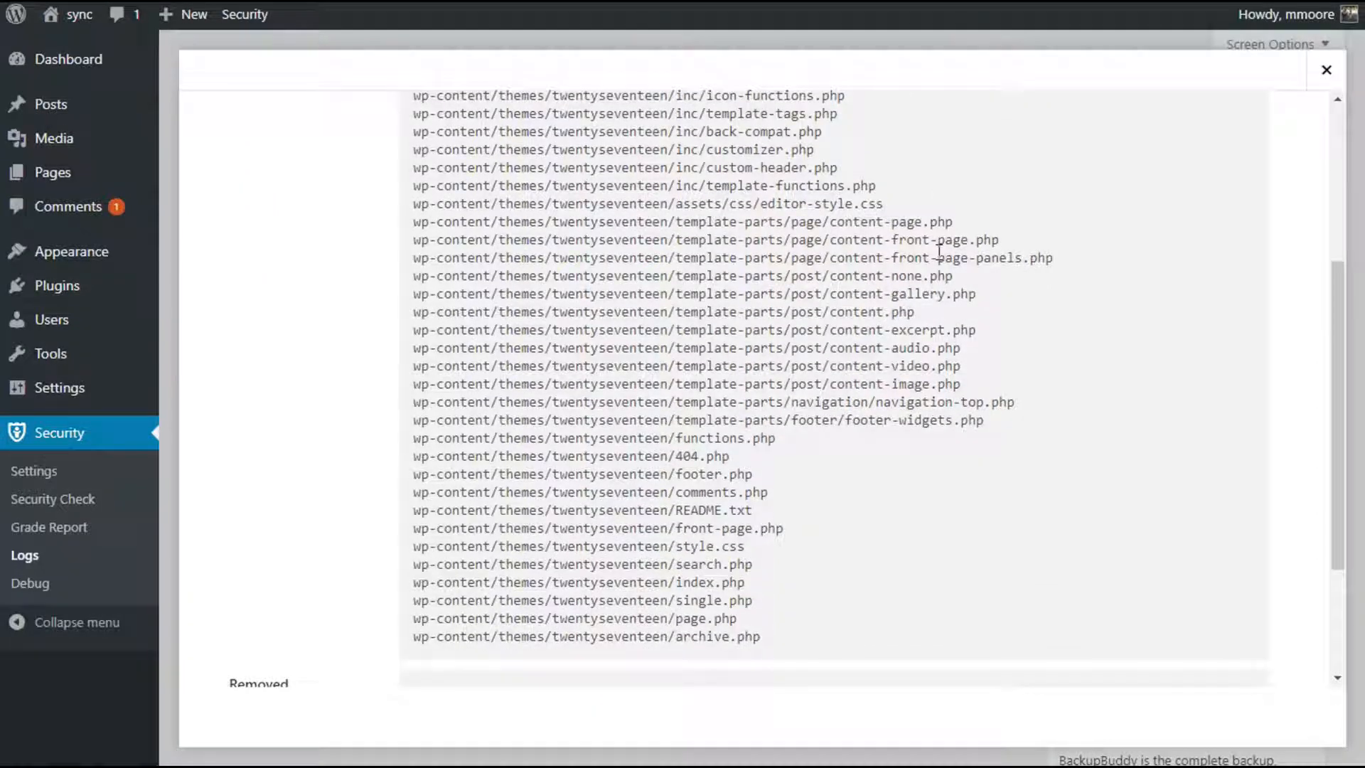
pyautogui.scroll(4, 939, 256)
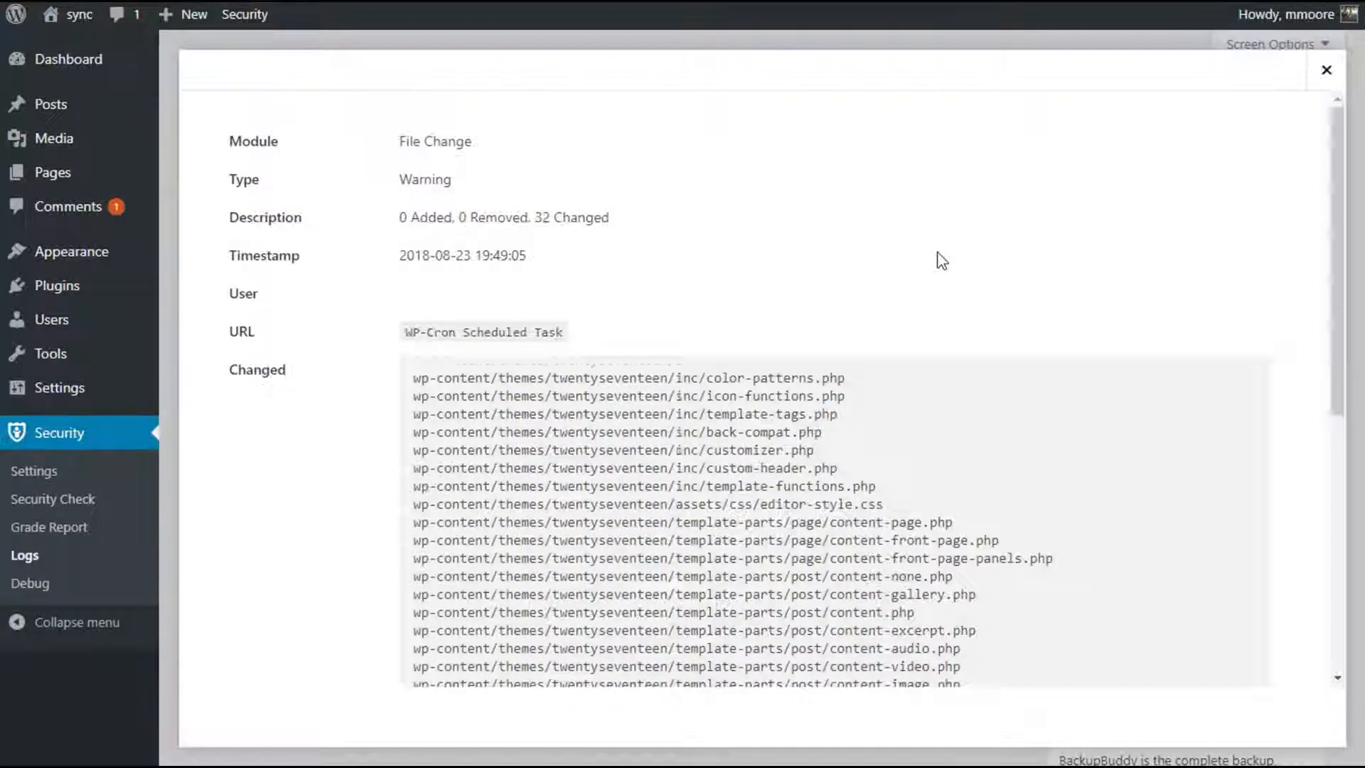
# Step: Show the raw details of the File Change log entry, examine the per-file data, and return to the entry's summary
pyautogui.scroll(-7, 940, 260)
pyautogui.click(492, 647)
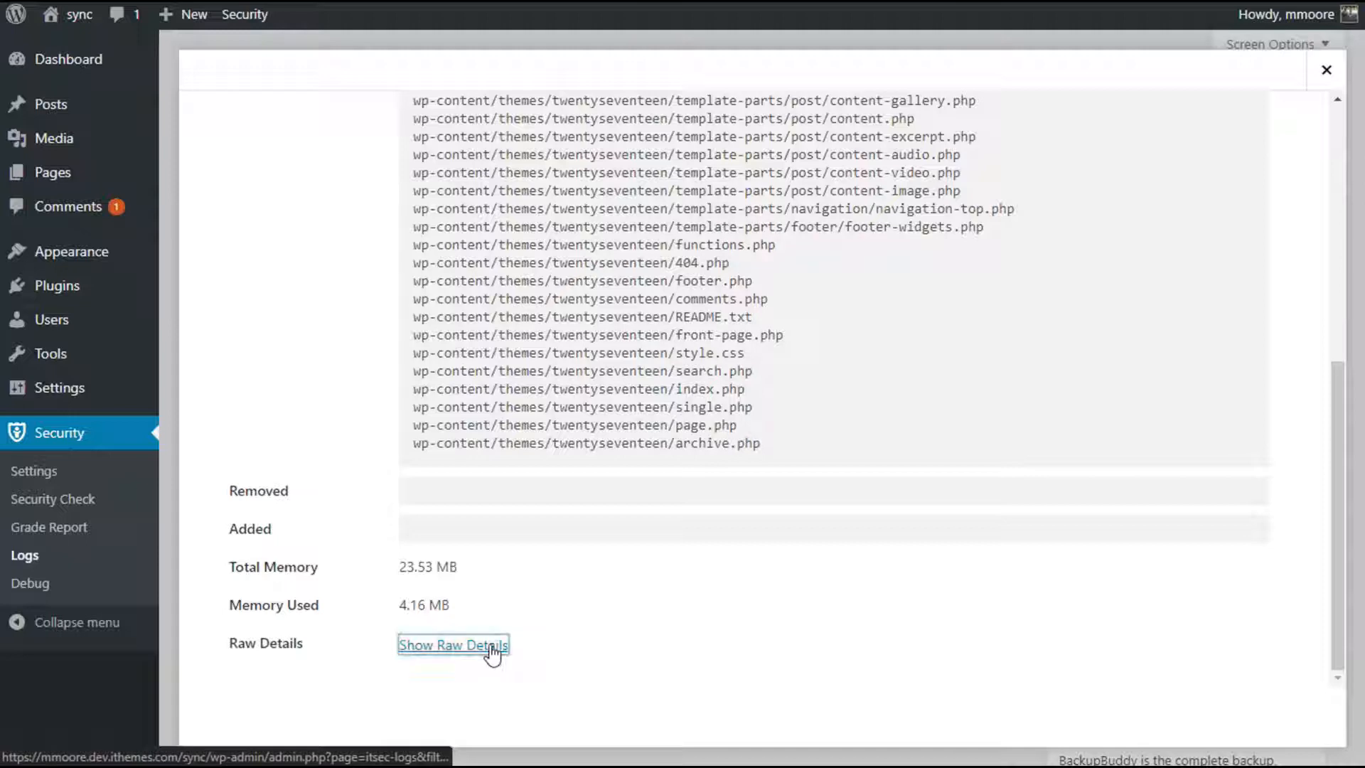
pyautogui.scroll(-10, 625, 461)
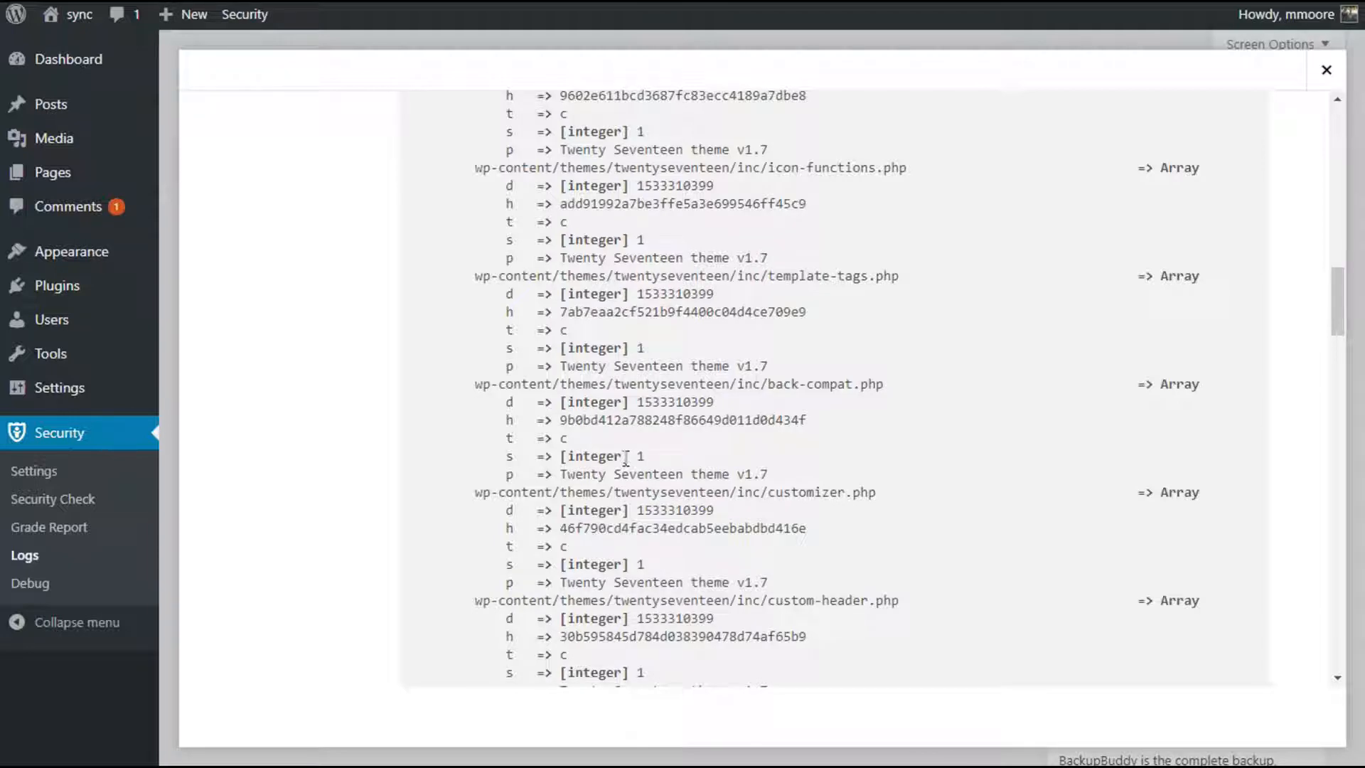
pyautogui.scroll(15, 626, 458)
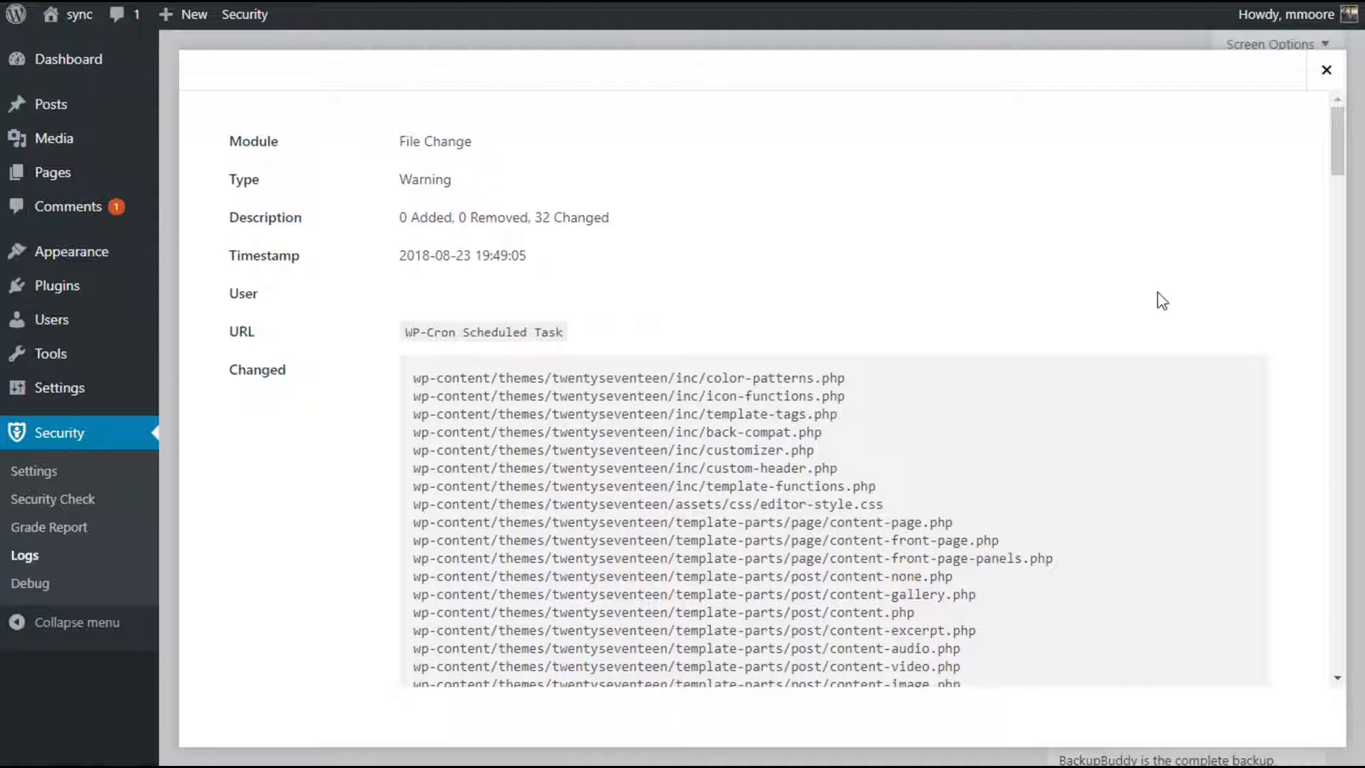
# Step: Close the File Change log entry and list all events in the security logs
pyautogui.click(1326, 73)
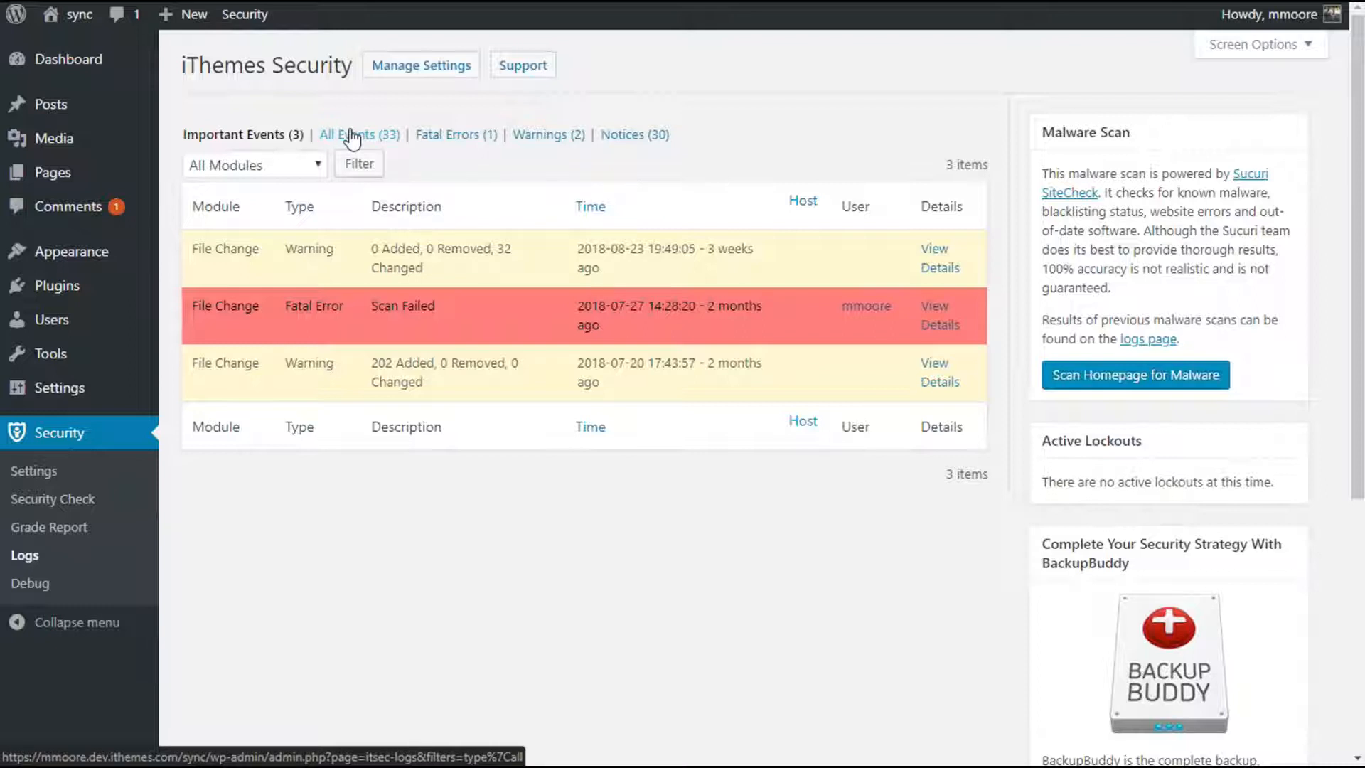
pyautogui.click(408, 71)
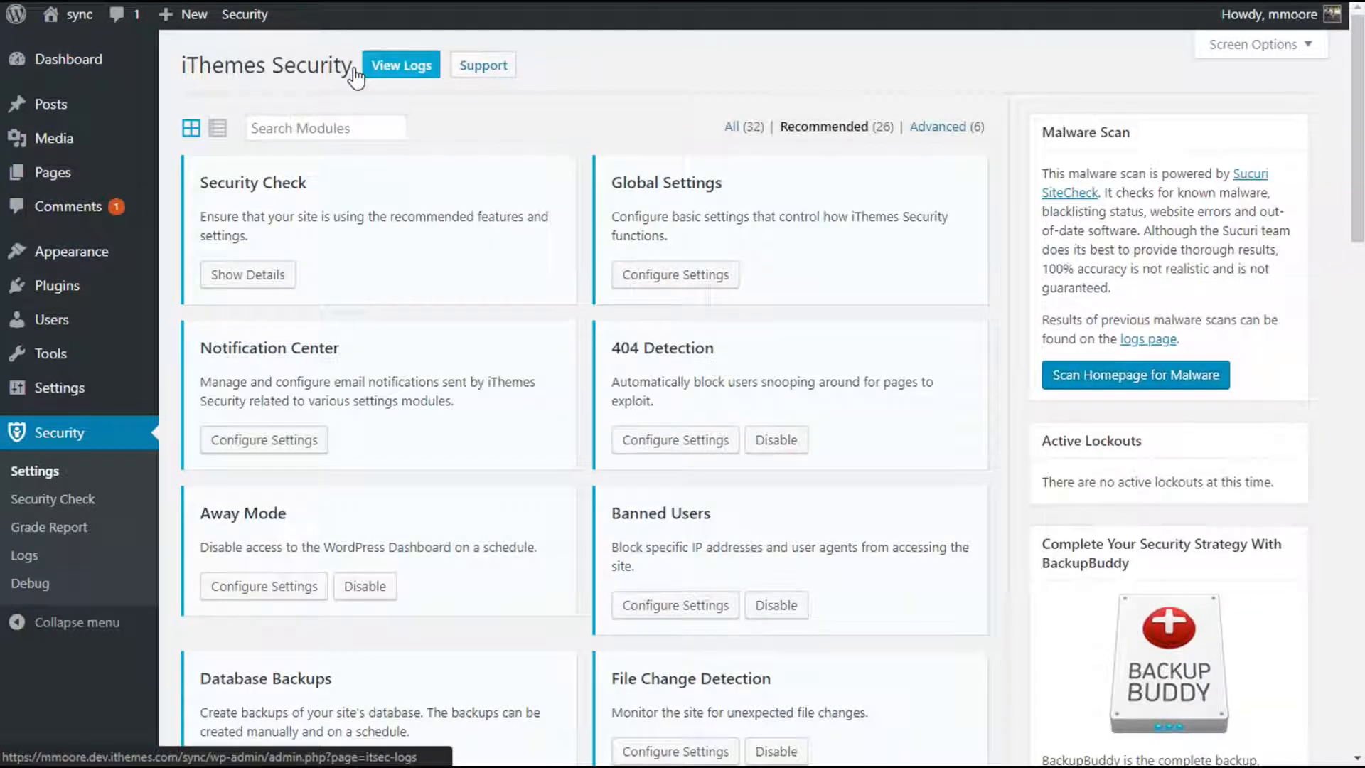
pyautogui.click(372, 67)
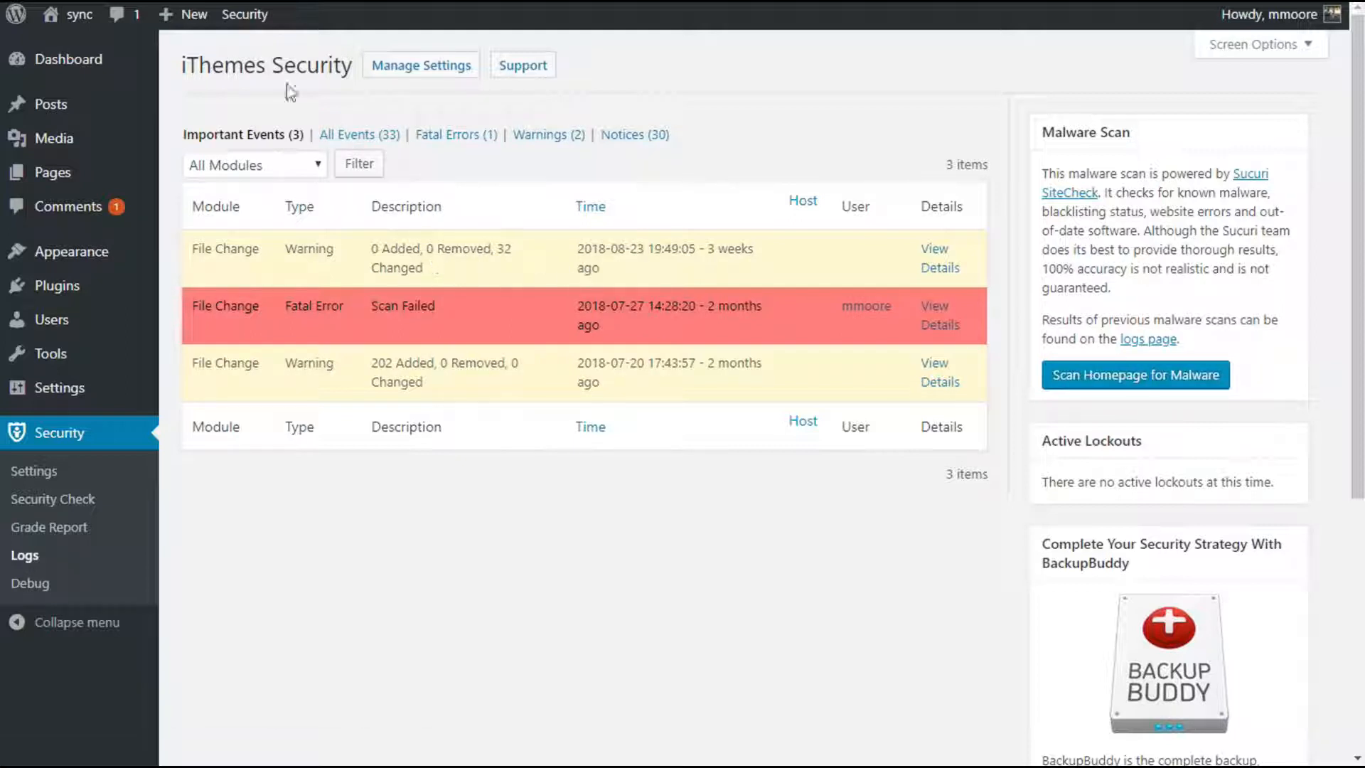
pyautogui.click(369, 137)
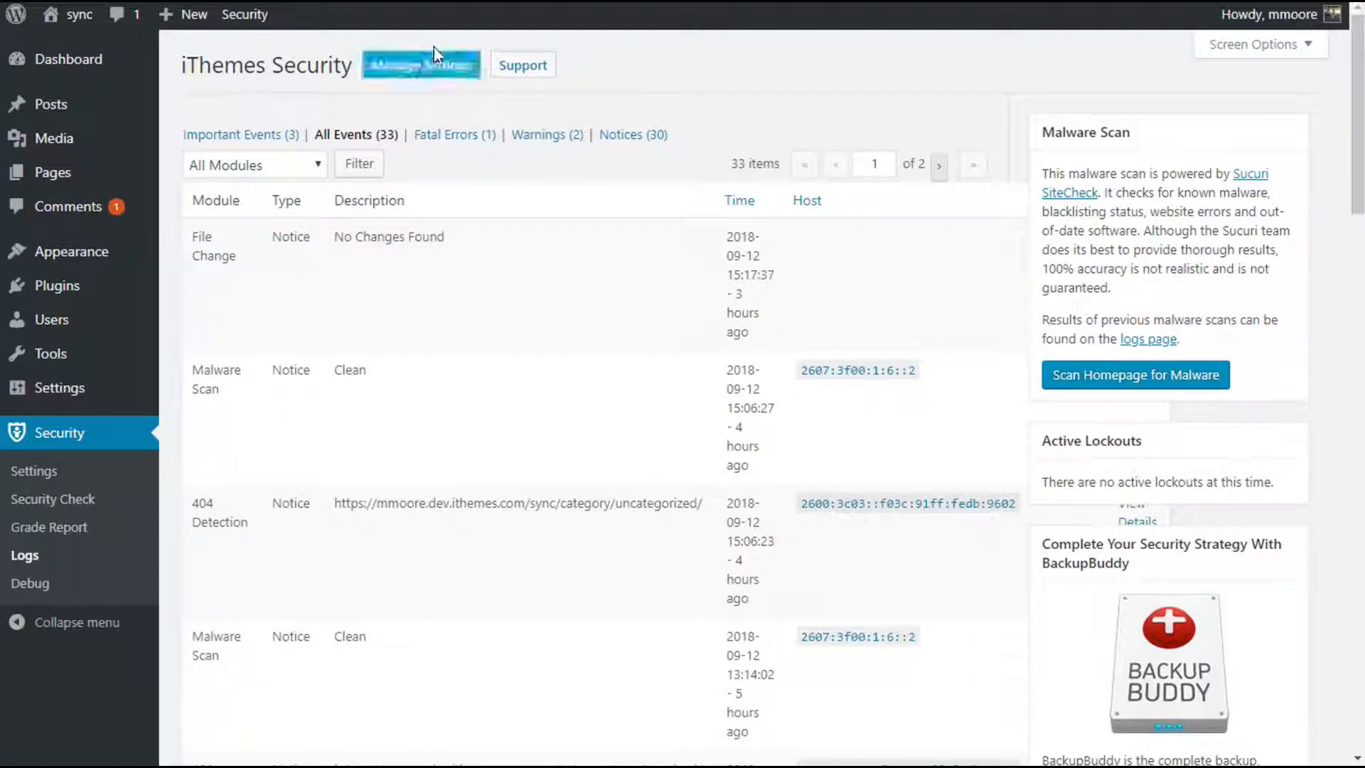
# Step: Open the File Change Detection settings, examine the files and folders available for exclusion, and close the module
pyautogui.click(429, 67)
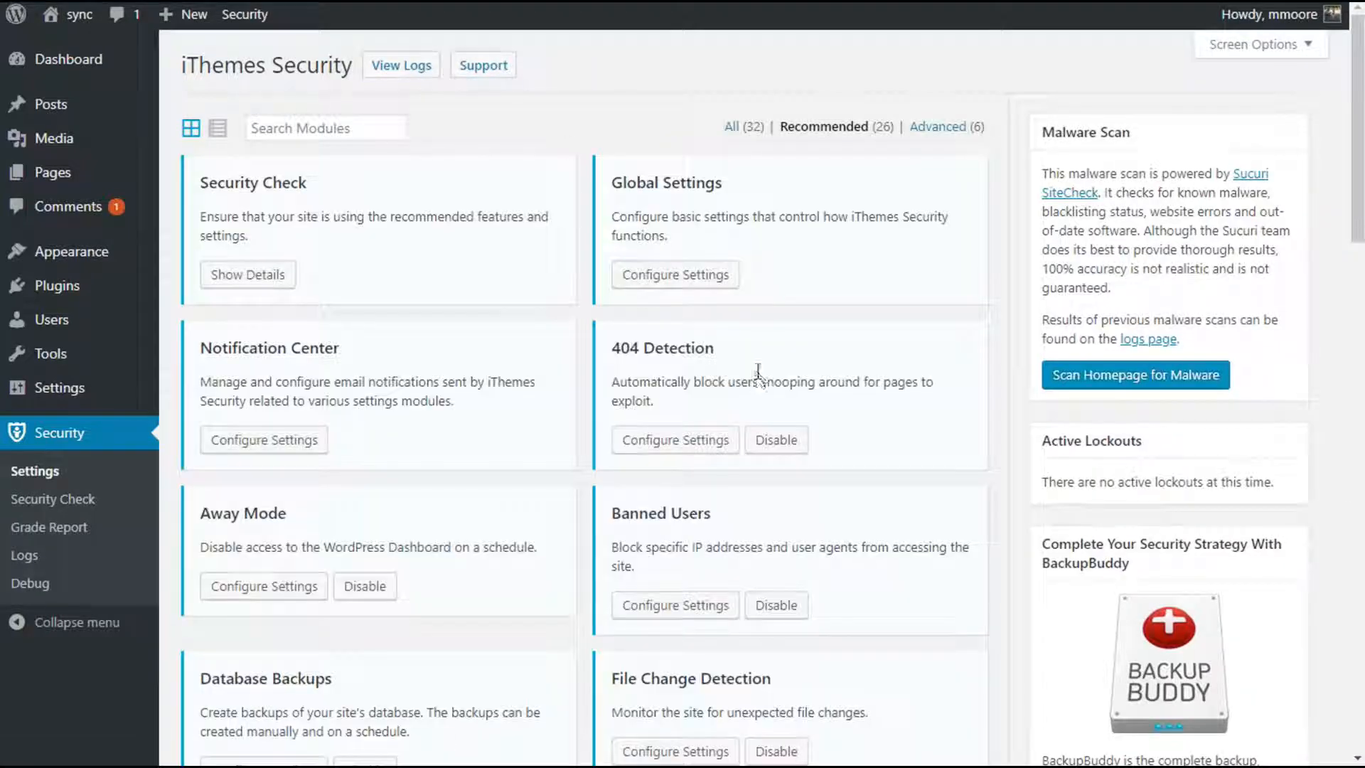
pyautogui.scroll(-4, 759, 381)
pyautogui.click(688, 455)
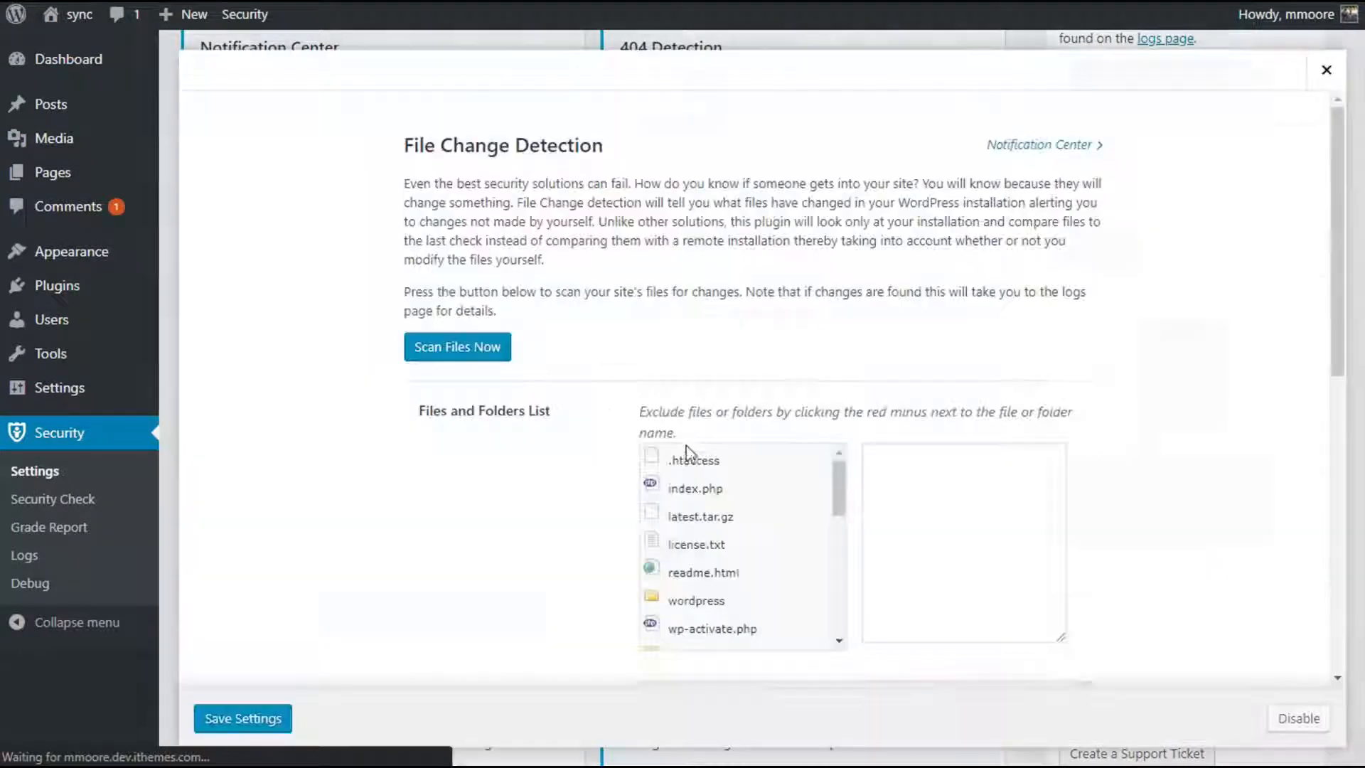
pyautogui.scroll(-3, 688, 434)
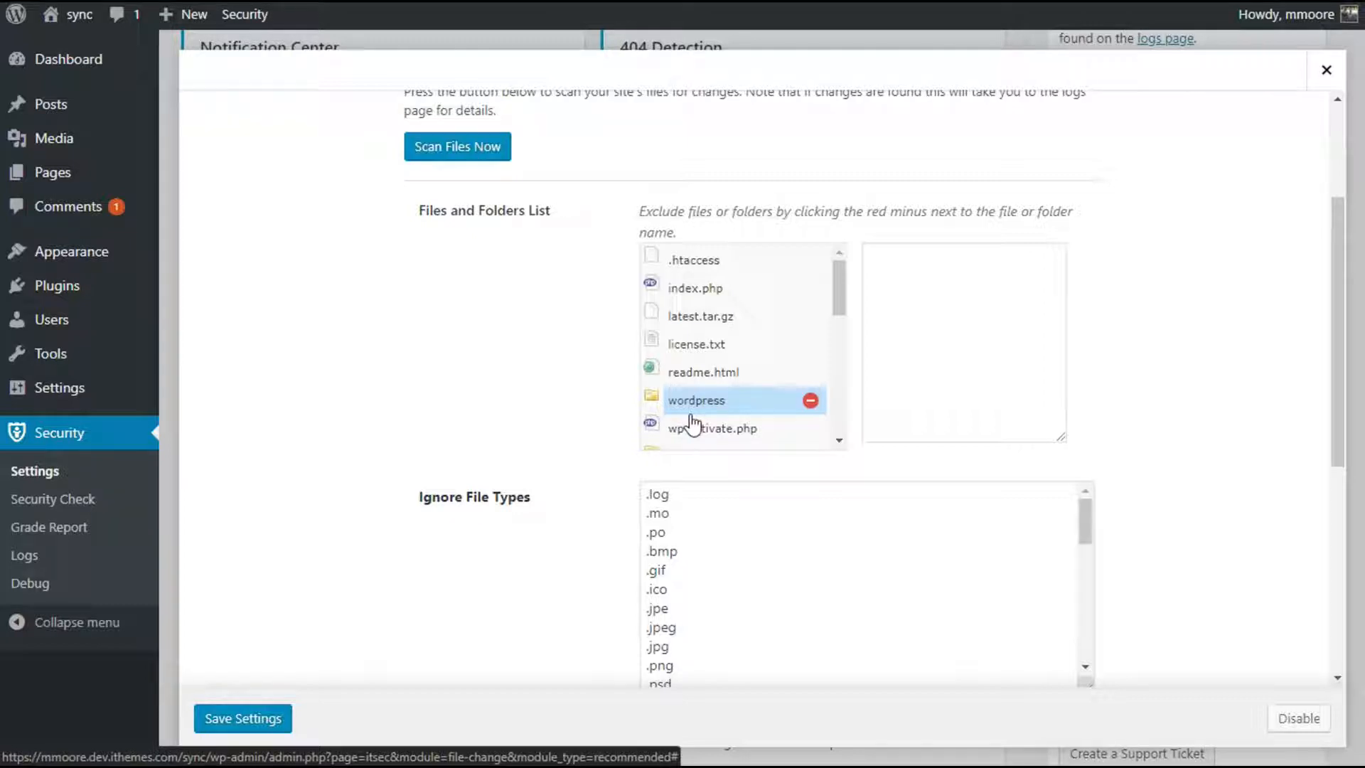
pyautogui.scroll(-3, 709, 370)
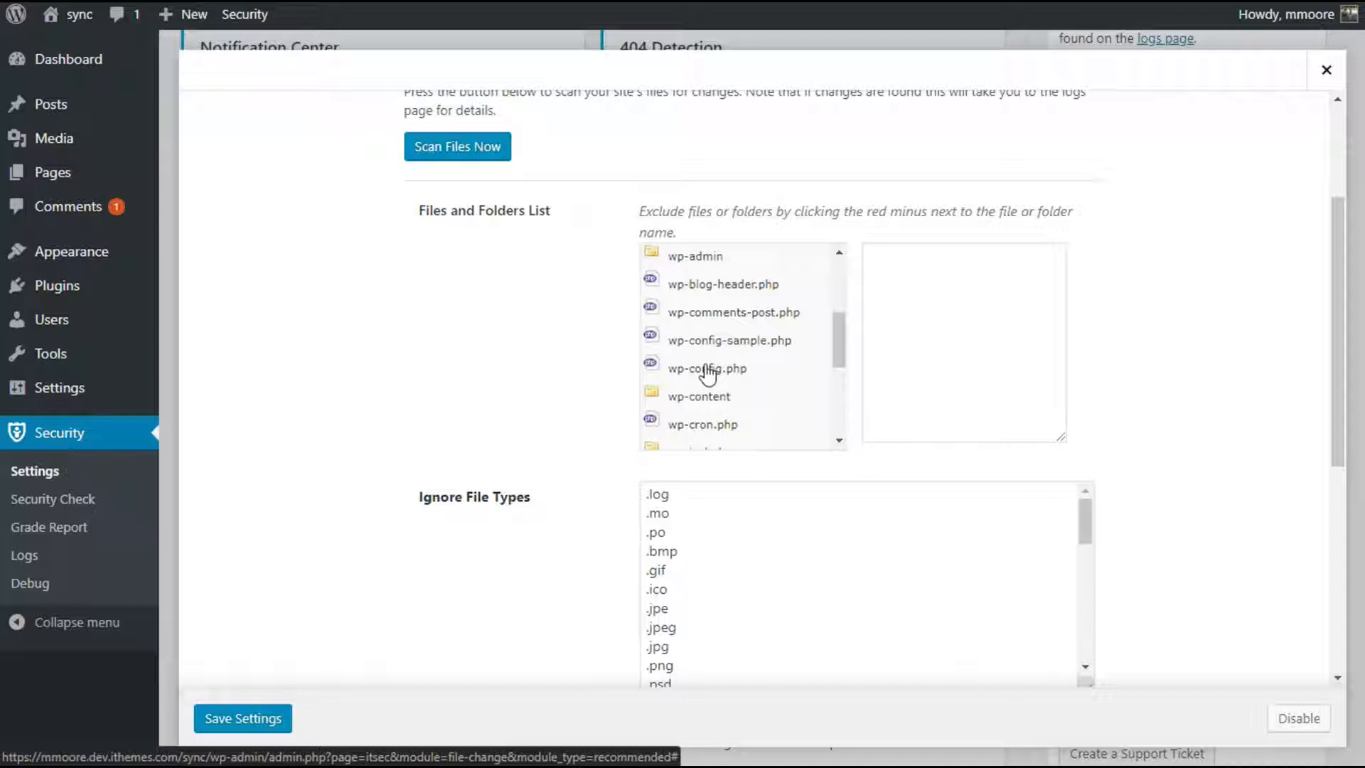
pyautogui.scroll(-2, 708, 373)
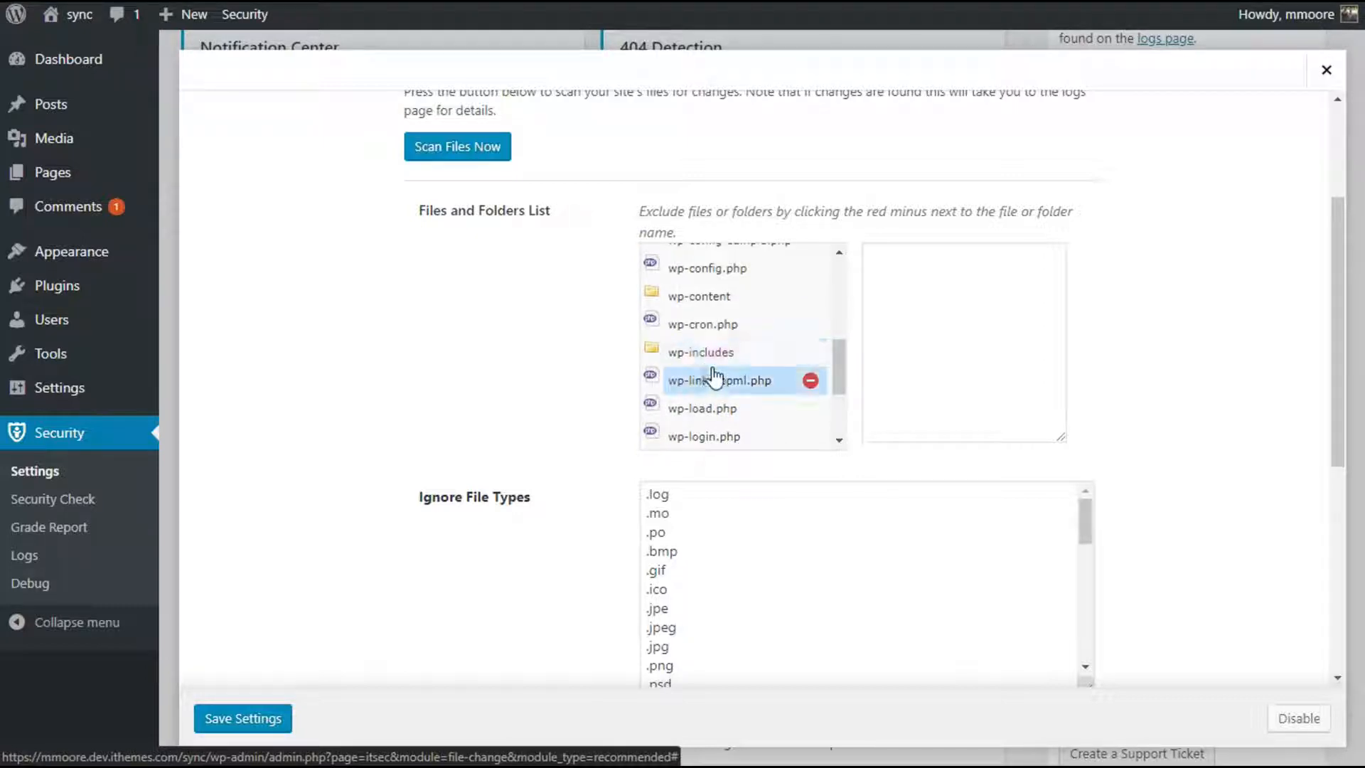
pyautogui.click(1324, 71)
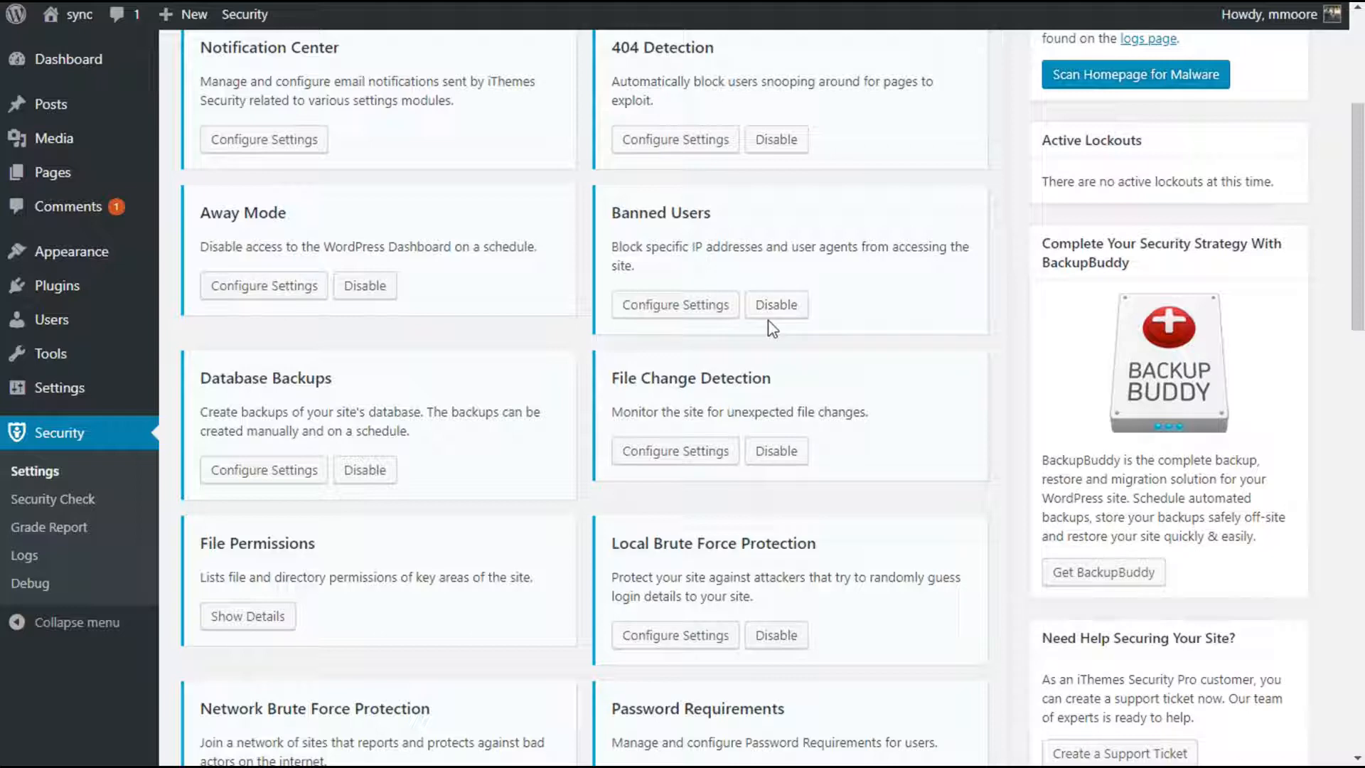
# Step: Return to the security logs, view all events and the module filter choices, and go back to the important events
pyautogui.scroll(5, 773, 328)
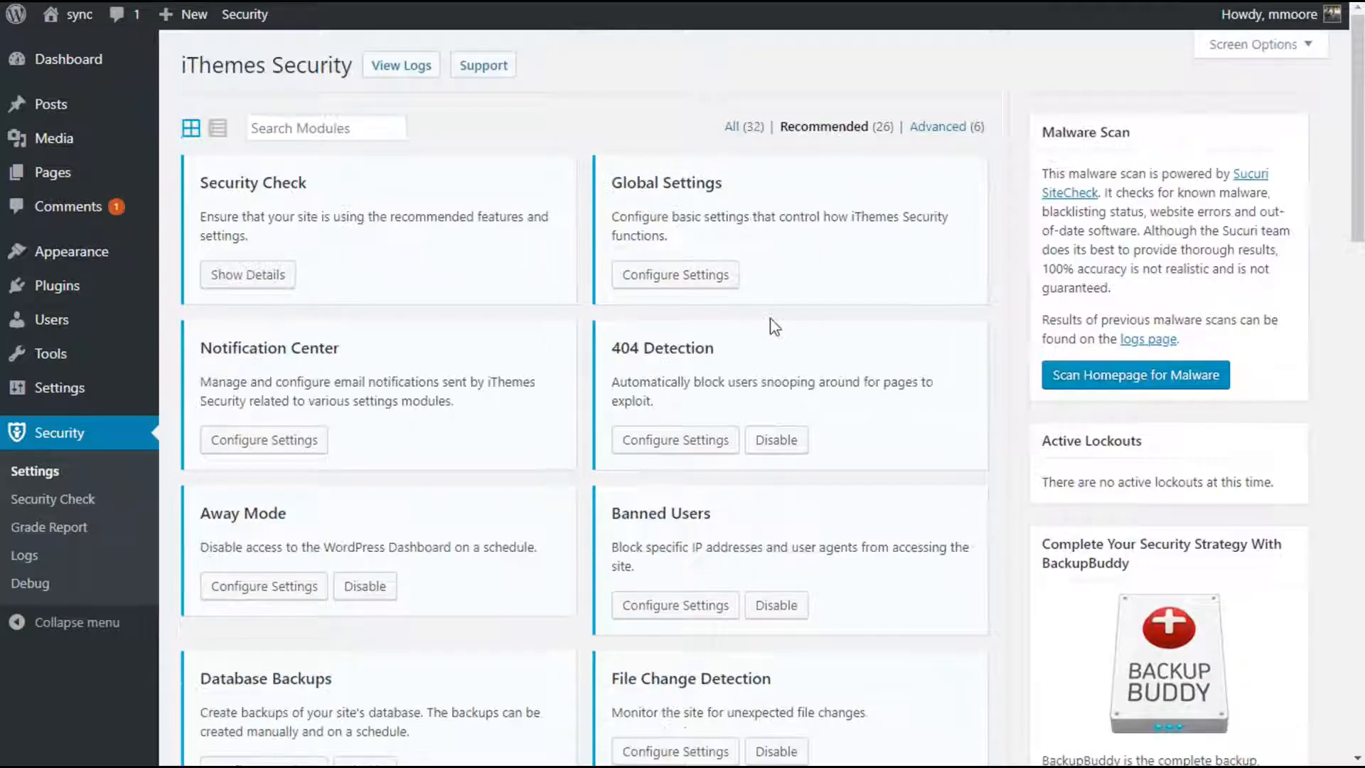
pyautogui.click(428, 67)
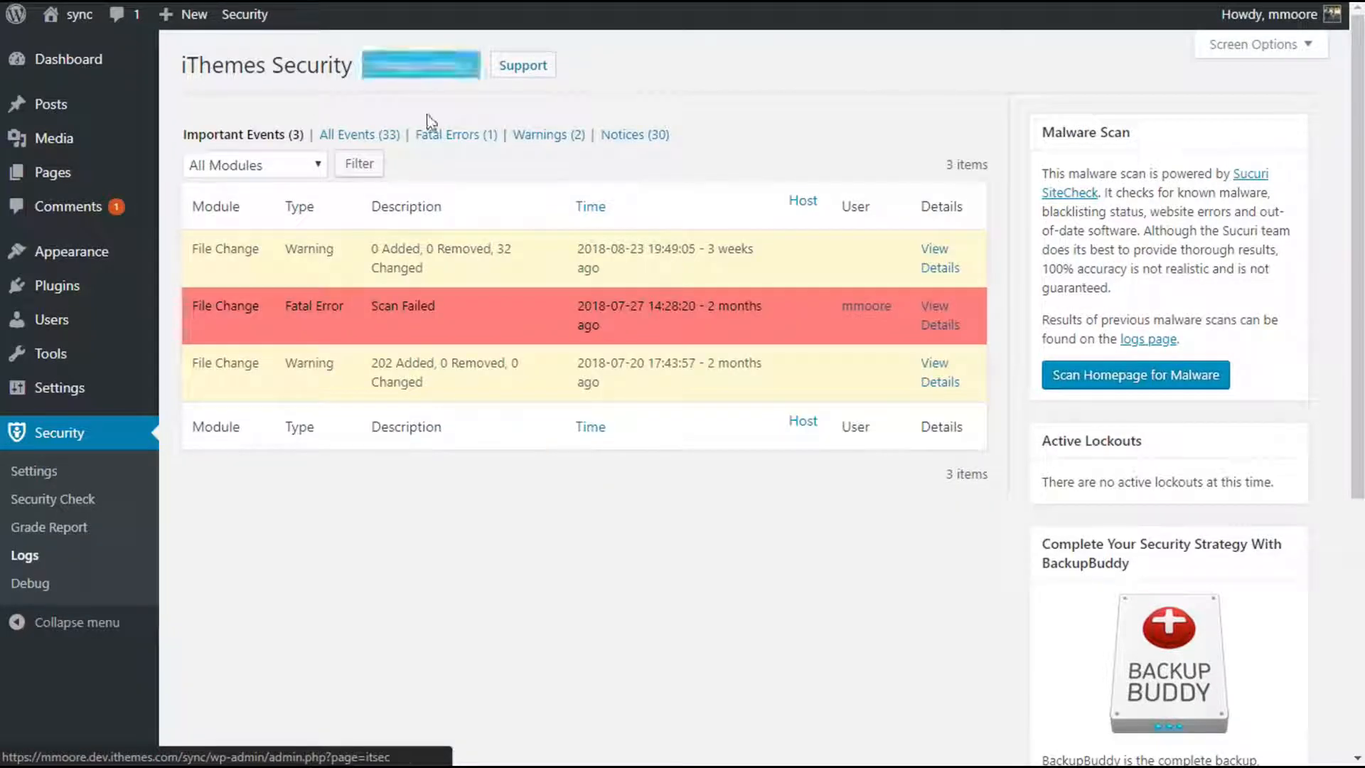
pyautogui.click(374, 142)
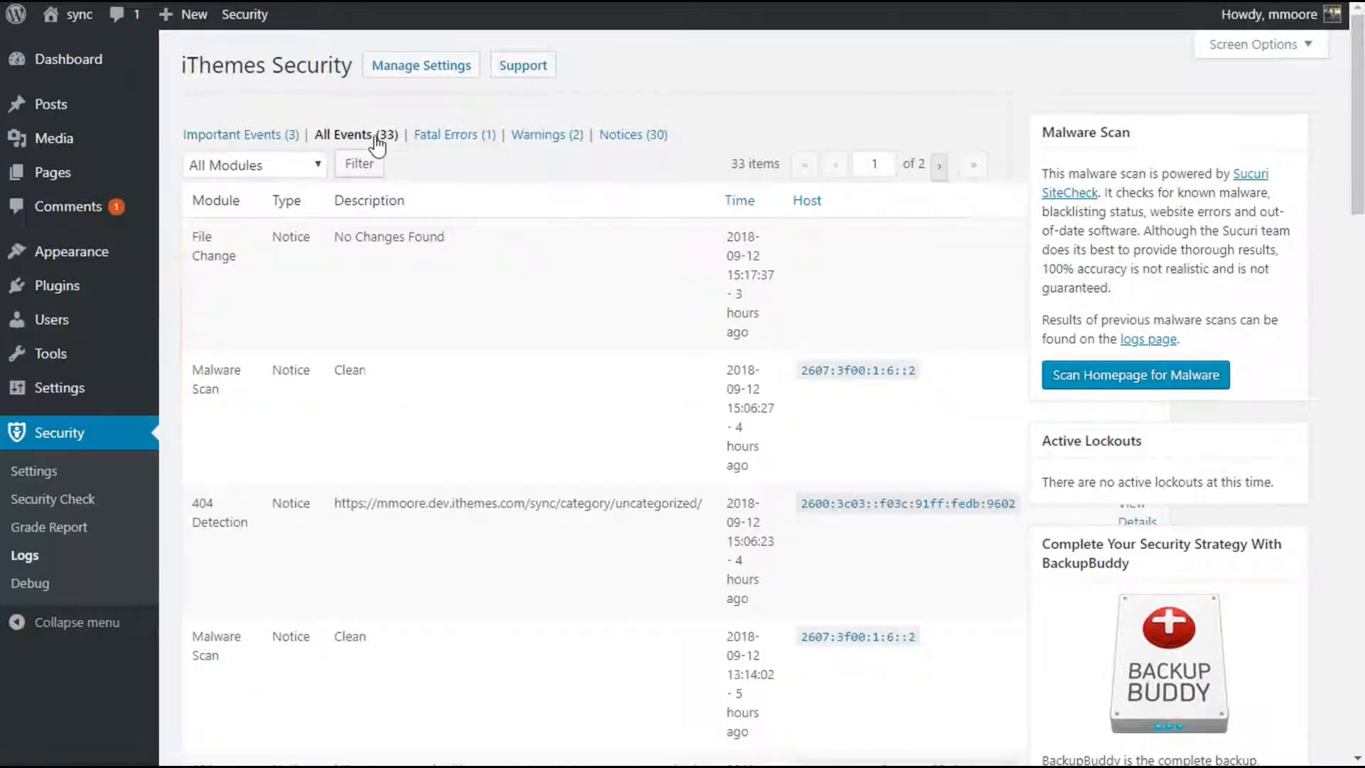
pyautogui.click(260, 169)
pyautogui.click(267, 172)
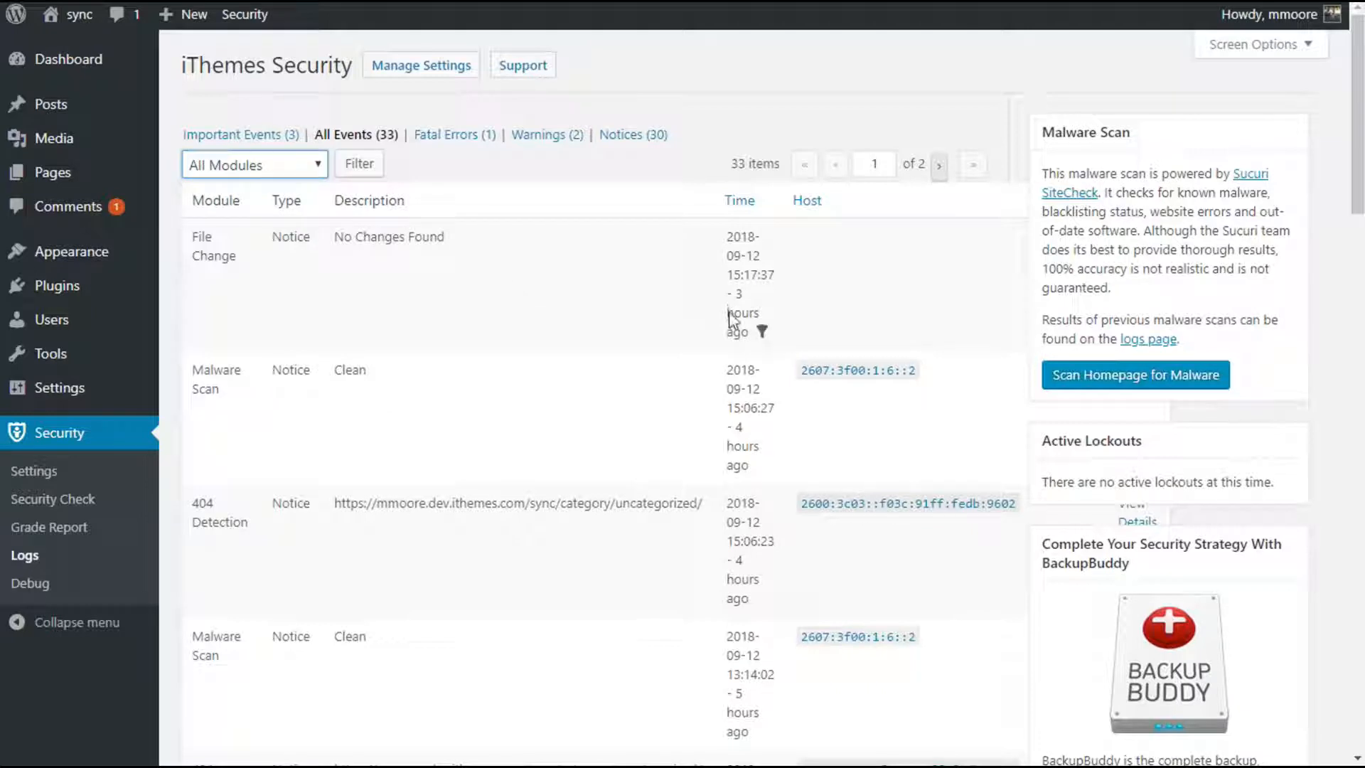
pyautogui.click(281, 135)
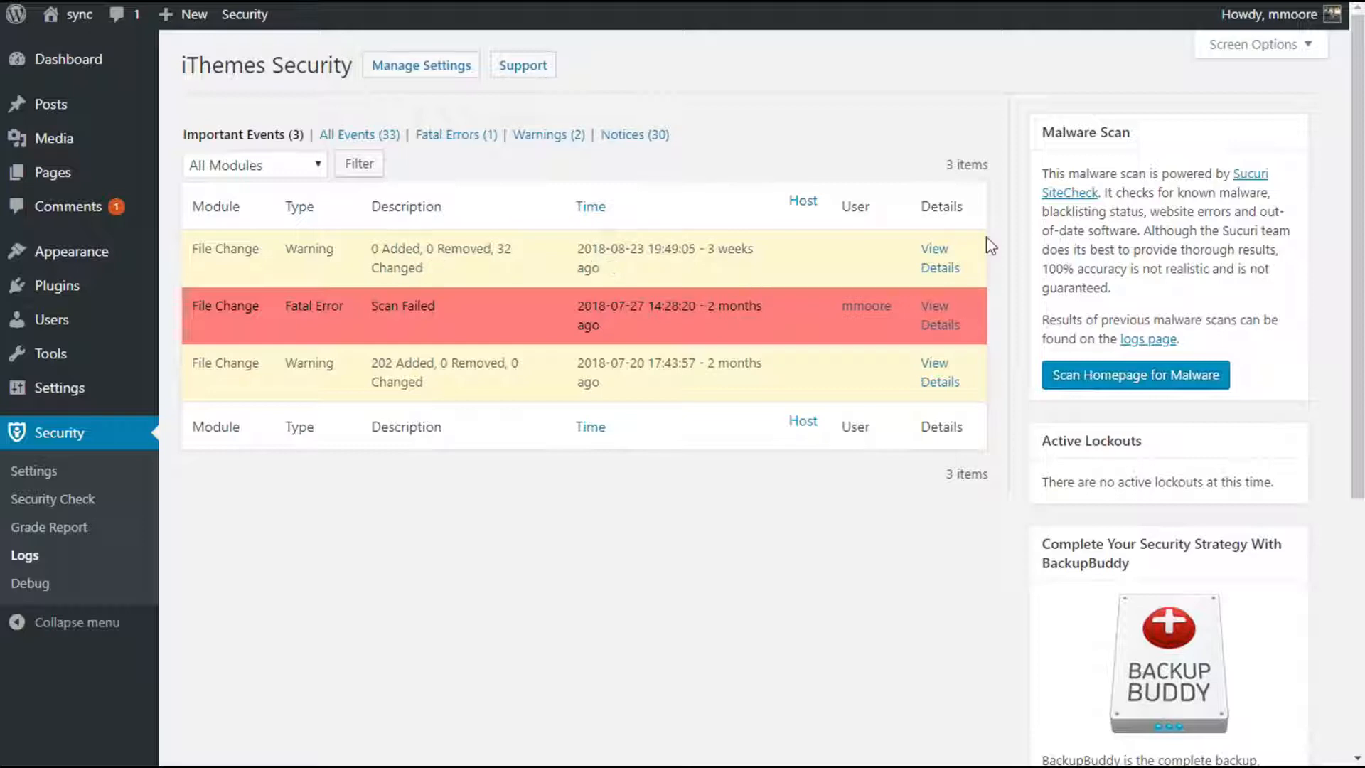
# Step: Open the details of the File Change warning dated 2018-08-23, examine its changed theme files, and close the entry
pyautogui.click(942, 260)
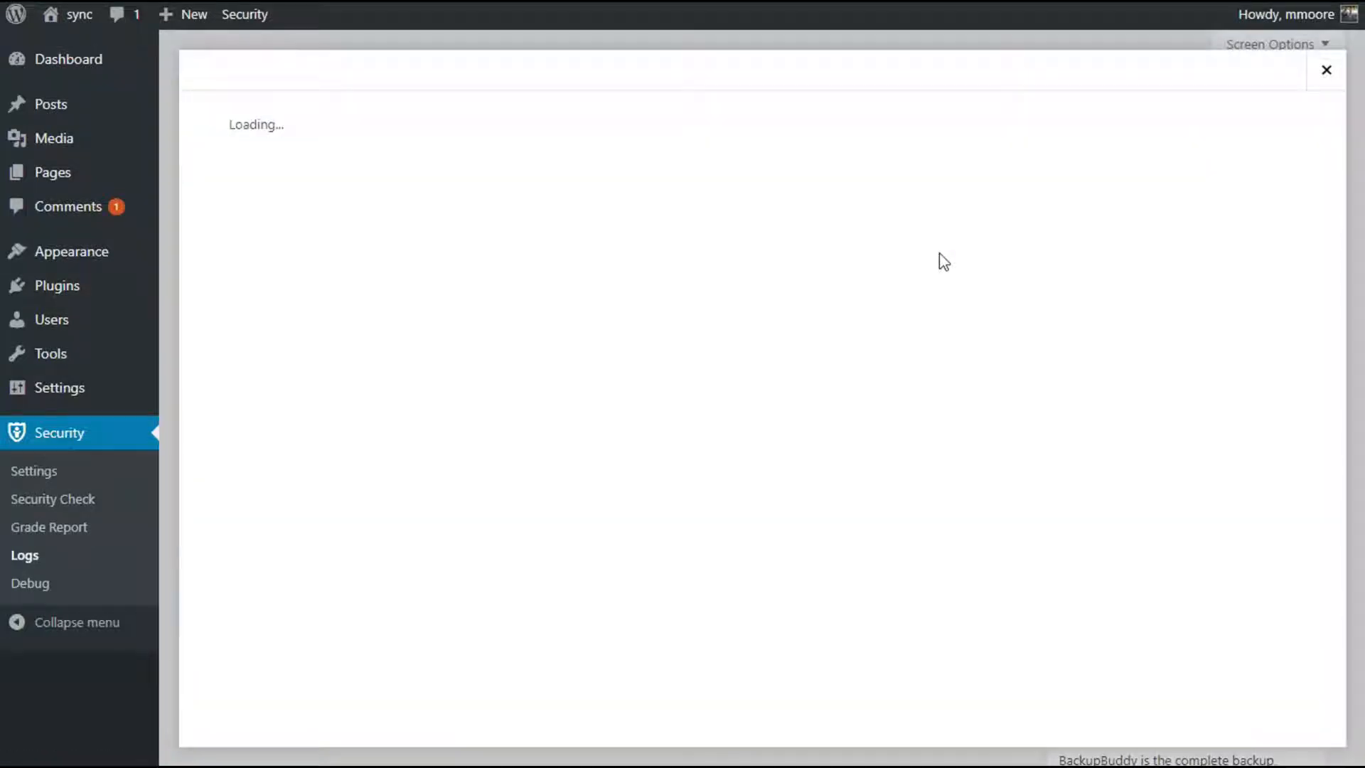
pyautogui.scroll(-10, 943, 261)
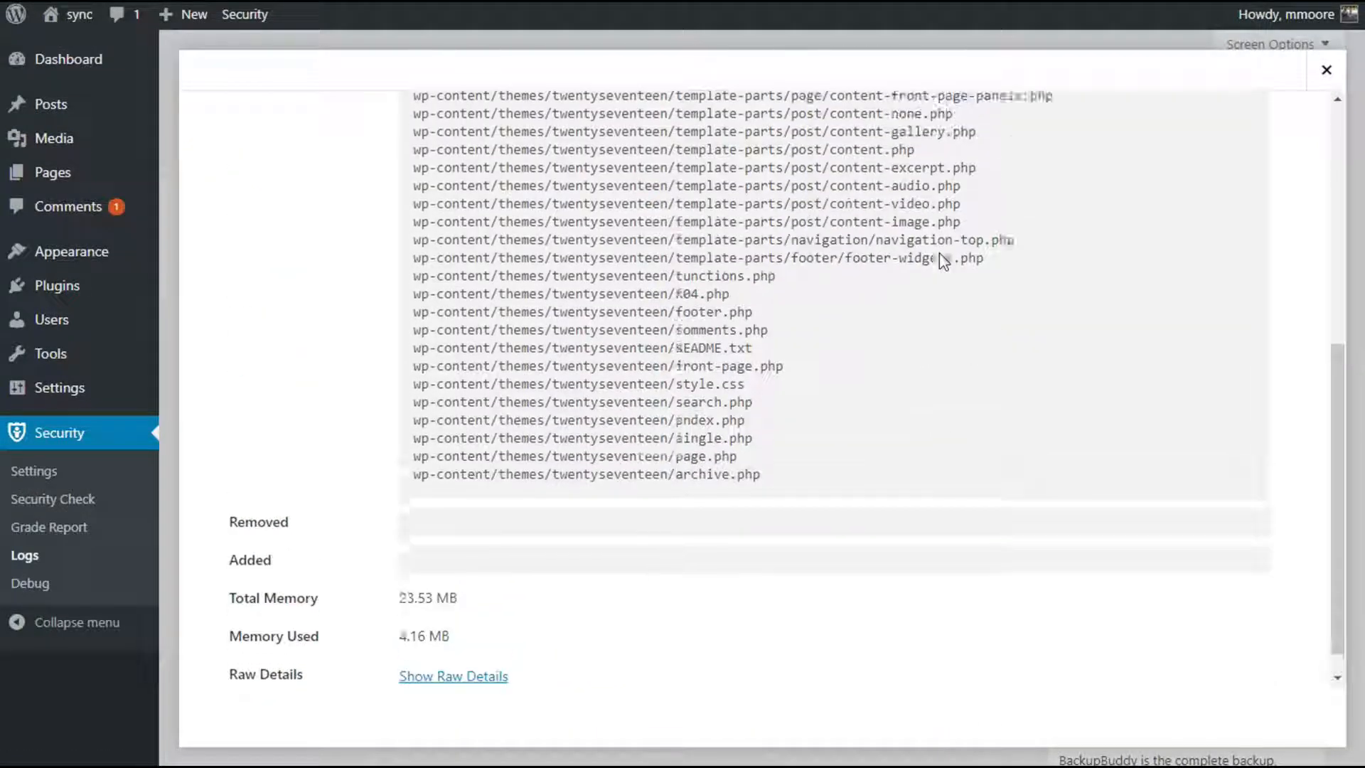
pyautogui.scroll(5, 944, 261)
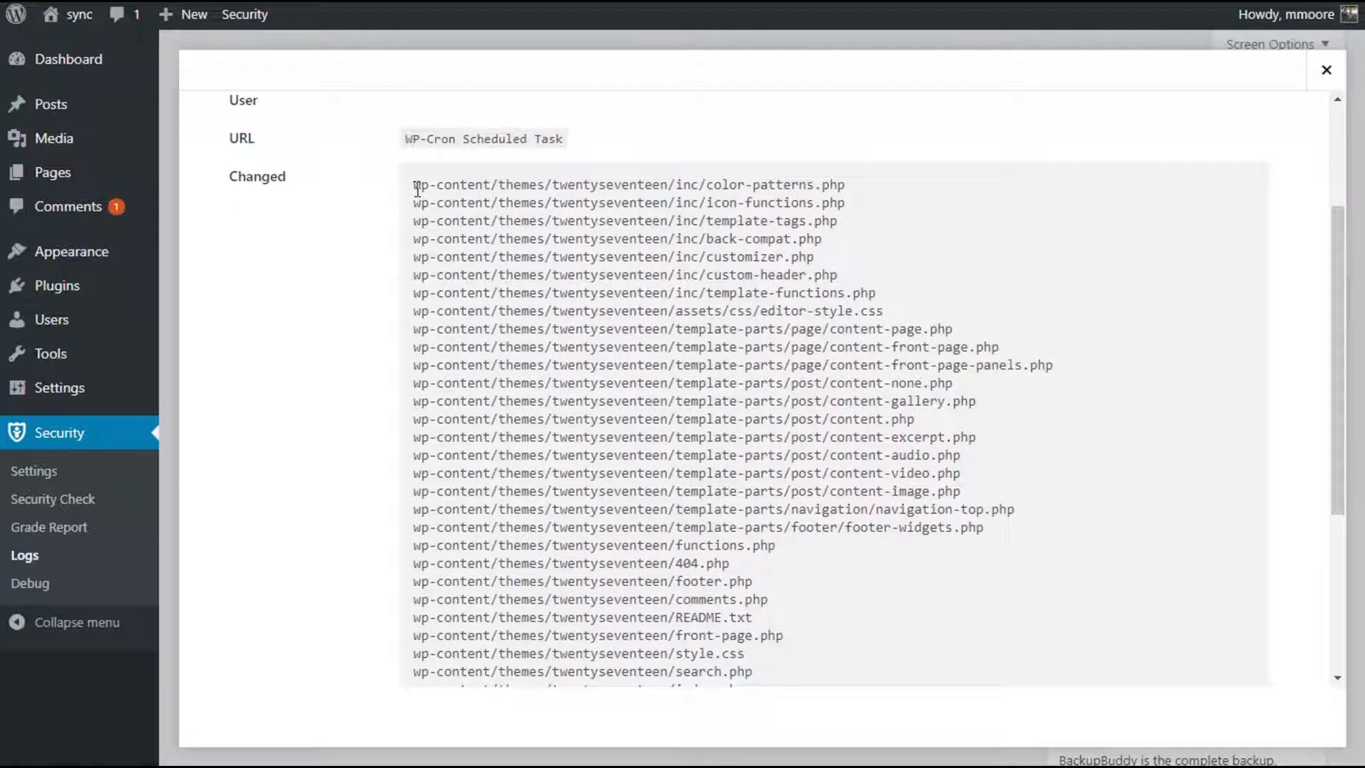
pyautogui.moveTo(414, 185); pyautogui.dragTo(661, 204)
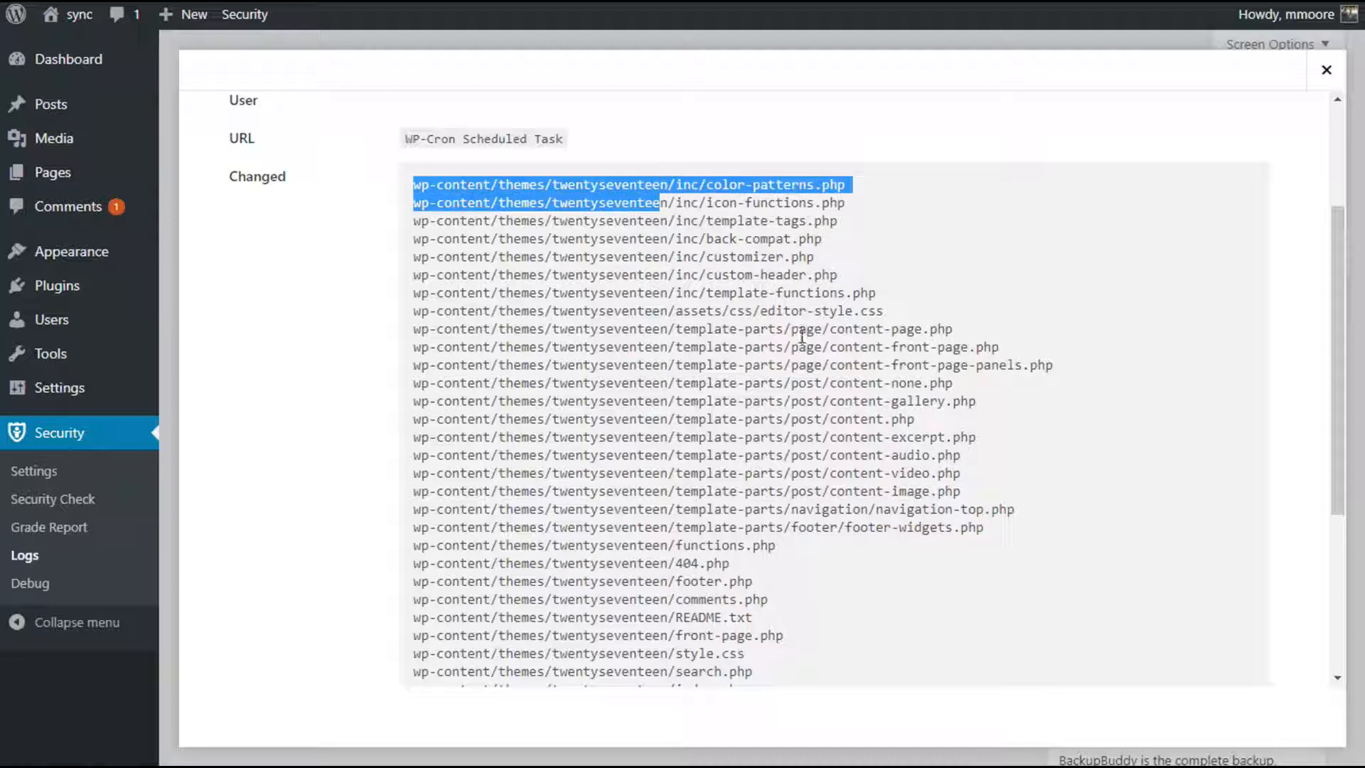
pyautogui.scroll(-1, 798, 334)
pyautogui.scroll(-4, 798, 338)
pyautogui.scroll(2, 798, 342)
pyautogui.scroll(-2, 799, 341)
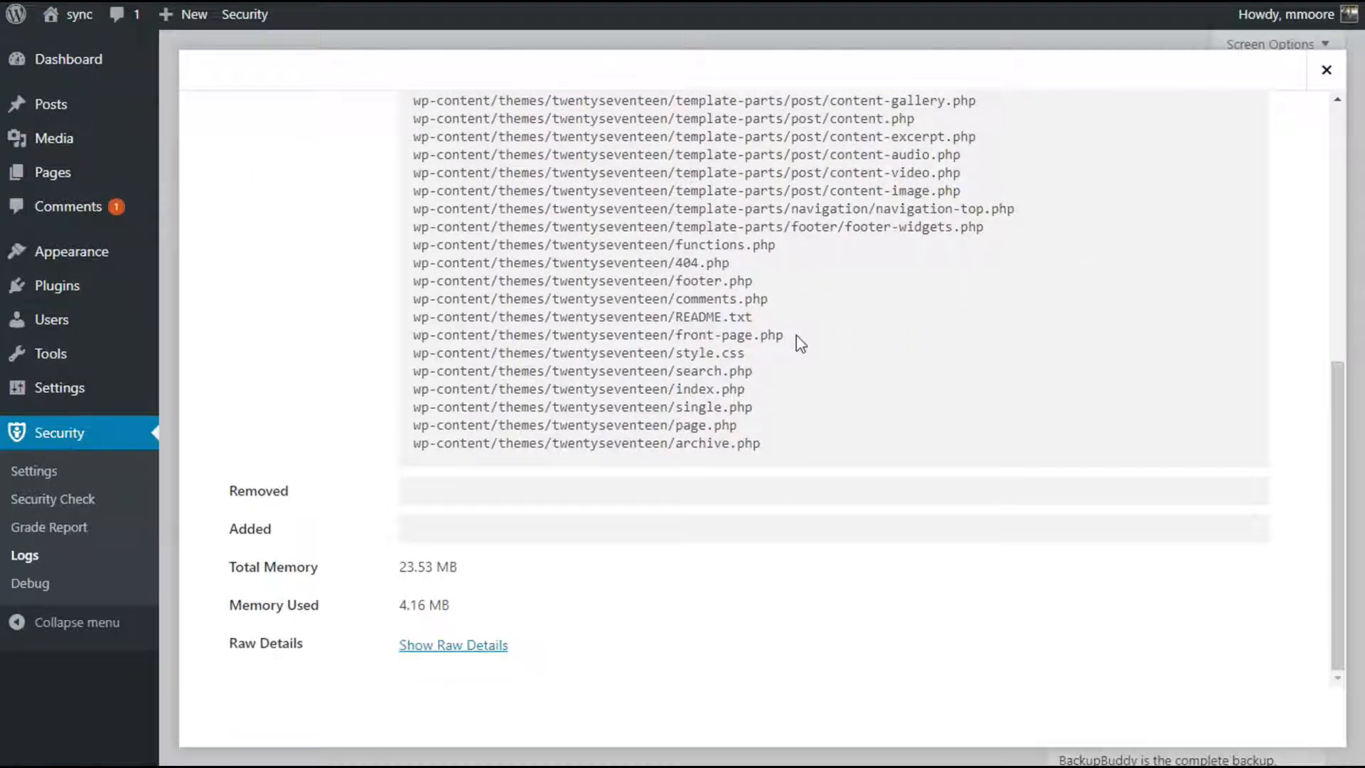
pyautogui.scroll(1, 472, 693)
pyautogui.scroll(-2, 472, 686)
pyautogui.click(1326, 69)
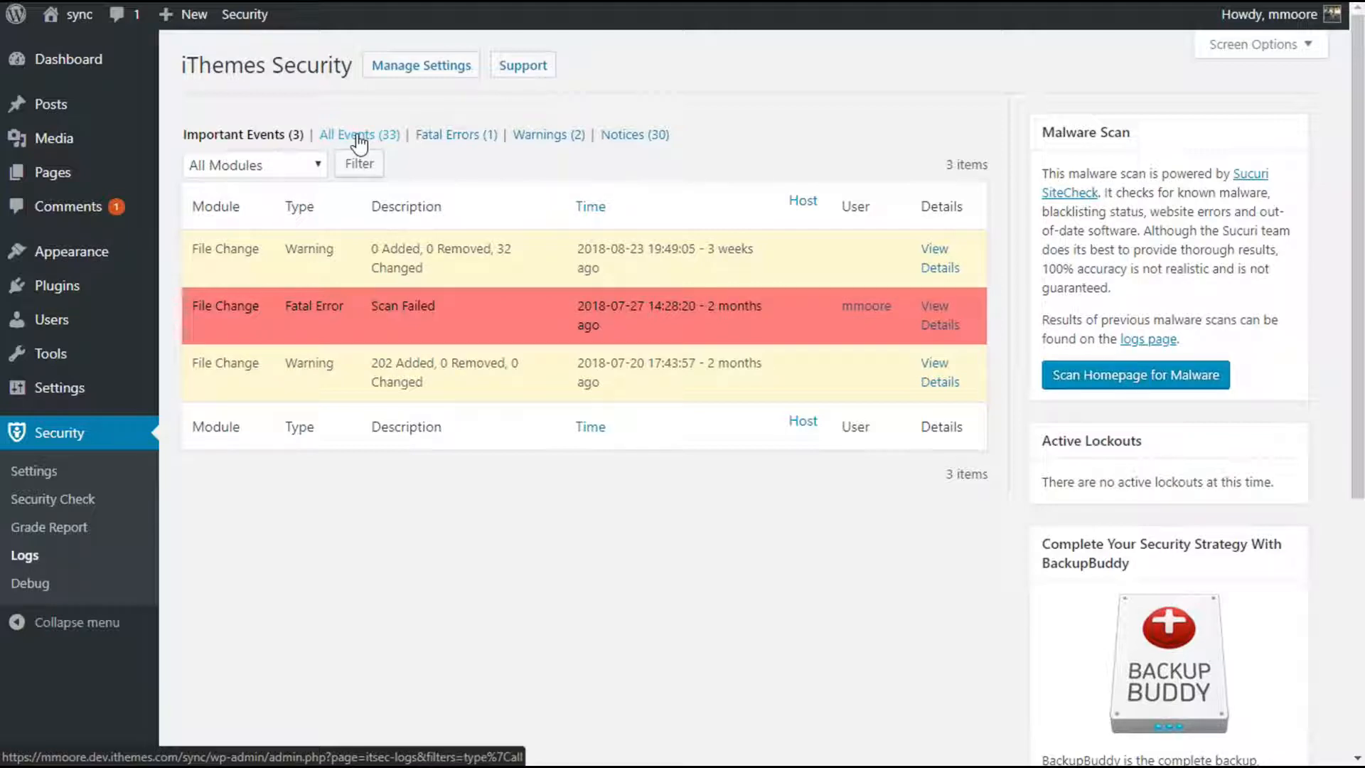
# Step: List all logged events, look through the entries, and check which modules the log can be filtered by
pyautogui.click(359, 140)
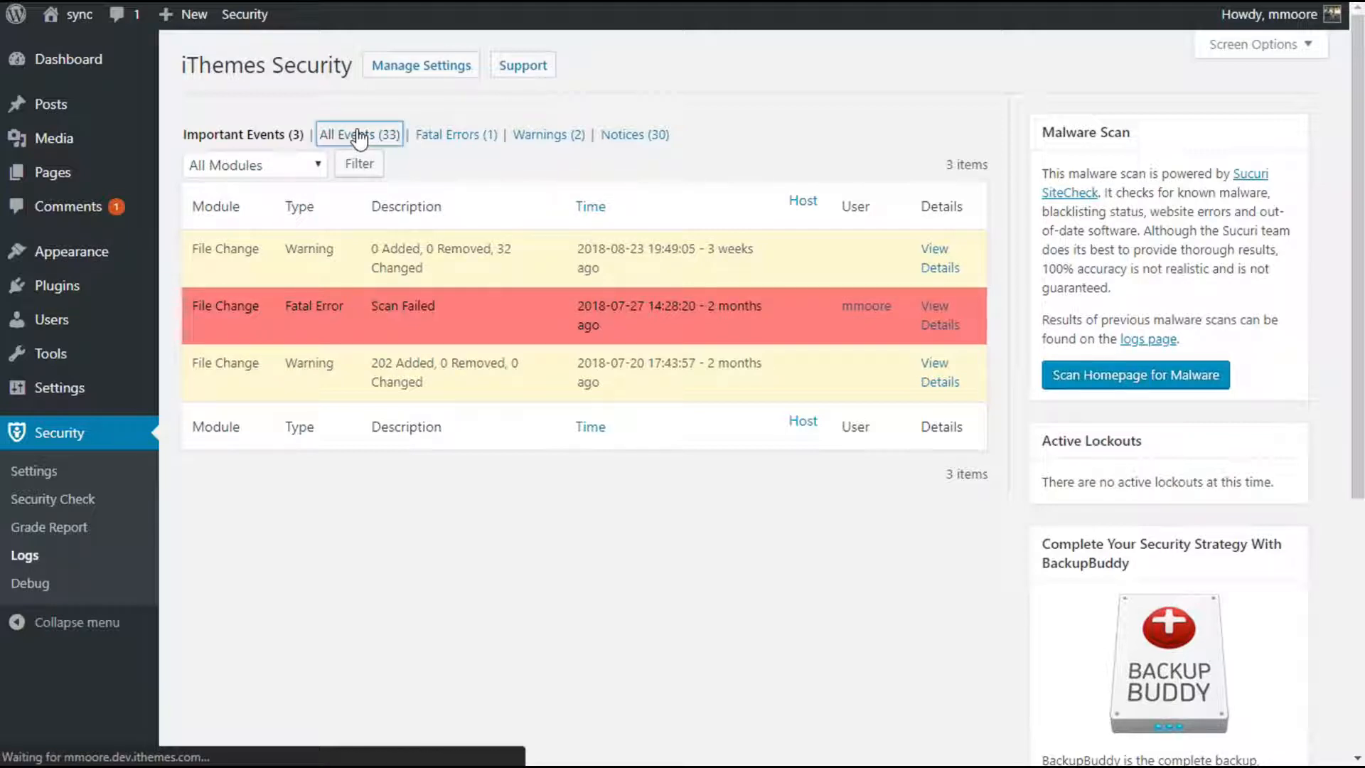
pyautogui.scroll(-10, 514, 300)
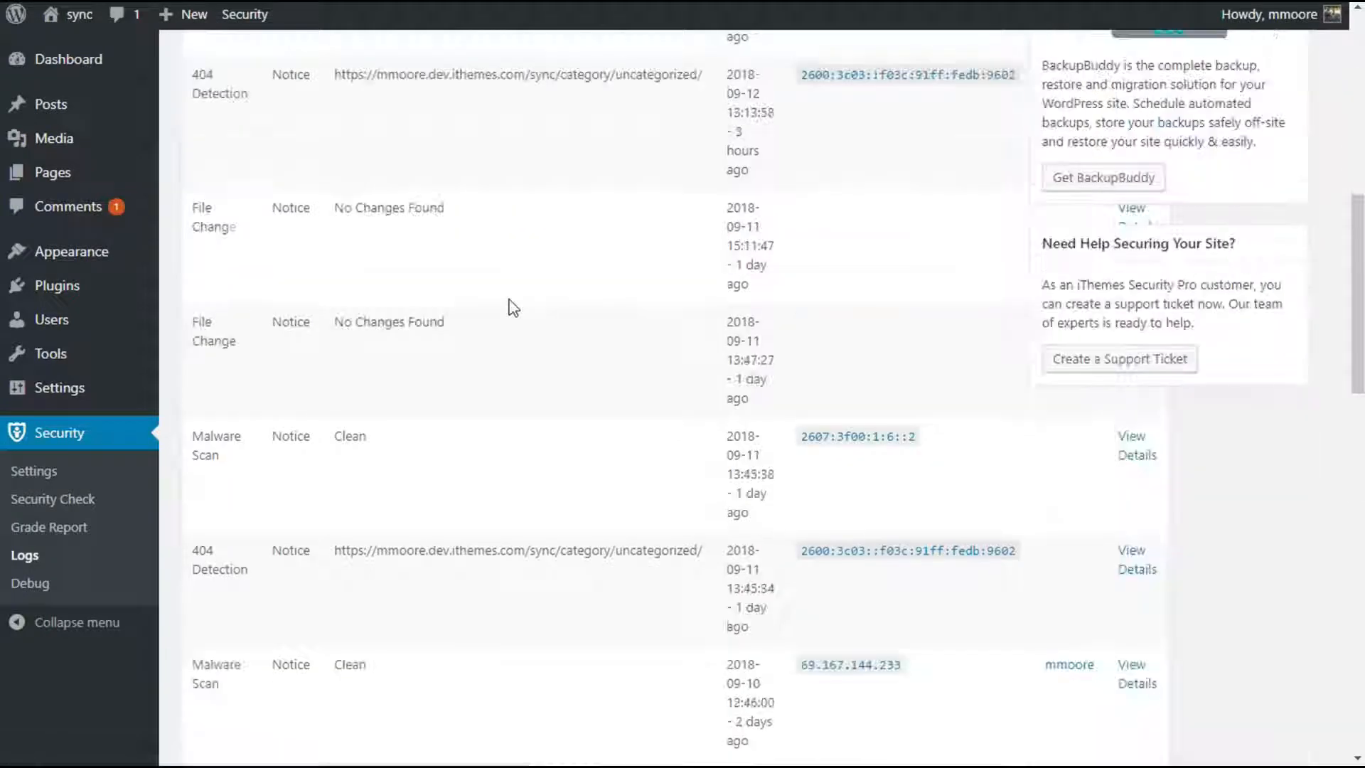
pyautogui.scroll(8, 513, 301)
pyautogui.scroll(3, 513, 301)
pyautogui.click(296, 172)
pyautogui.click(296, 172)
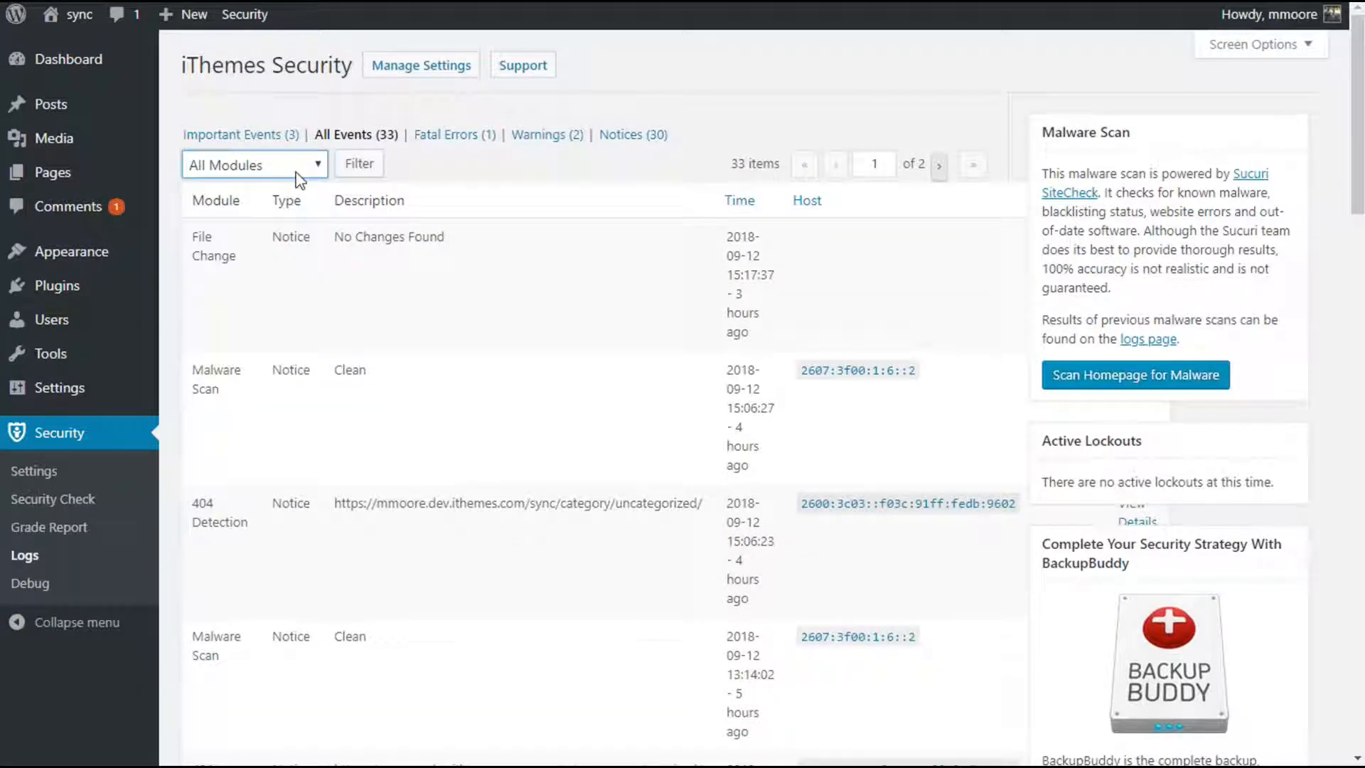
pyautogui.click(296, 172)
pyautogui.click(296, 172)
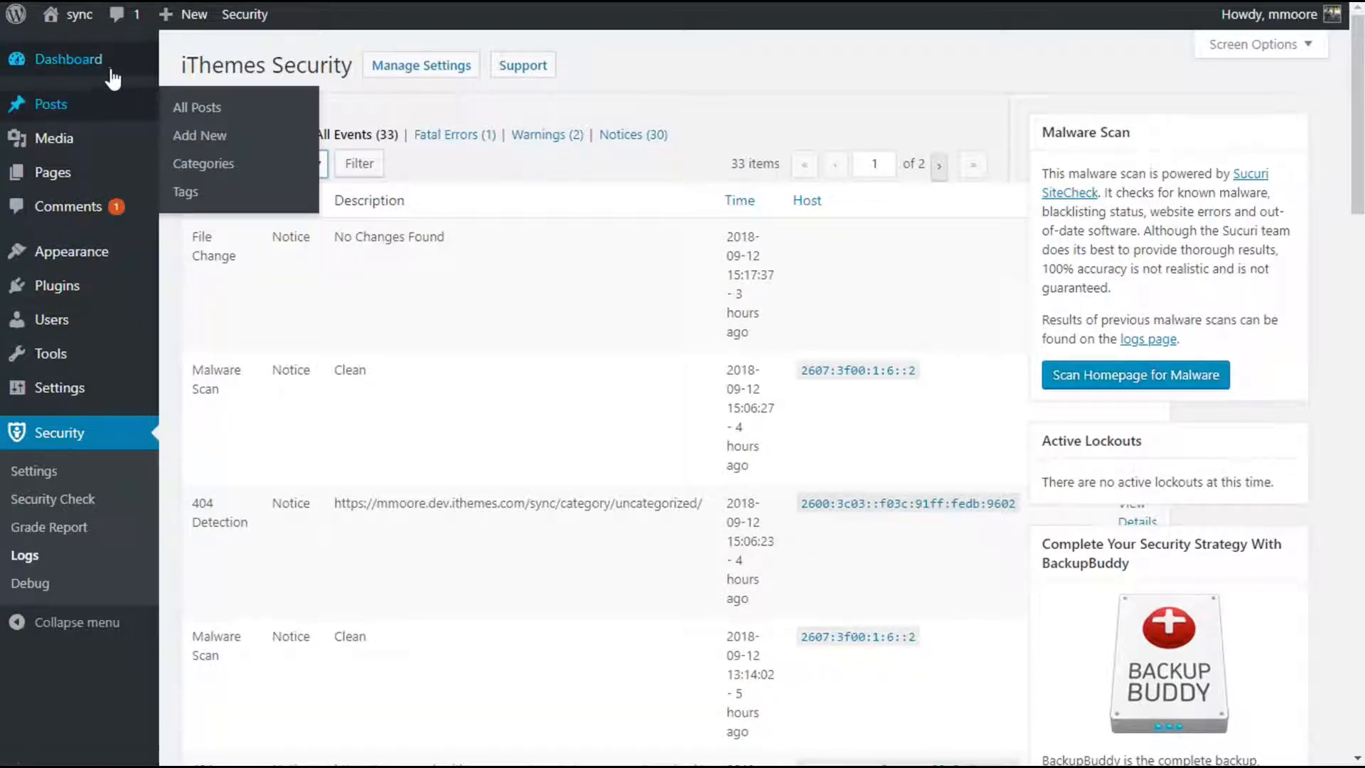
pyautogui.moveTo(110, 64)
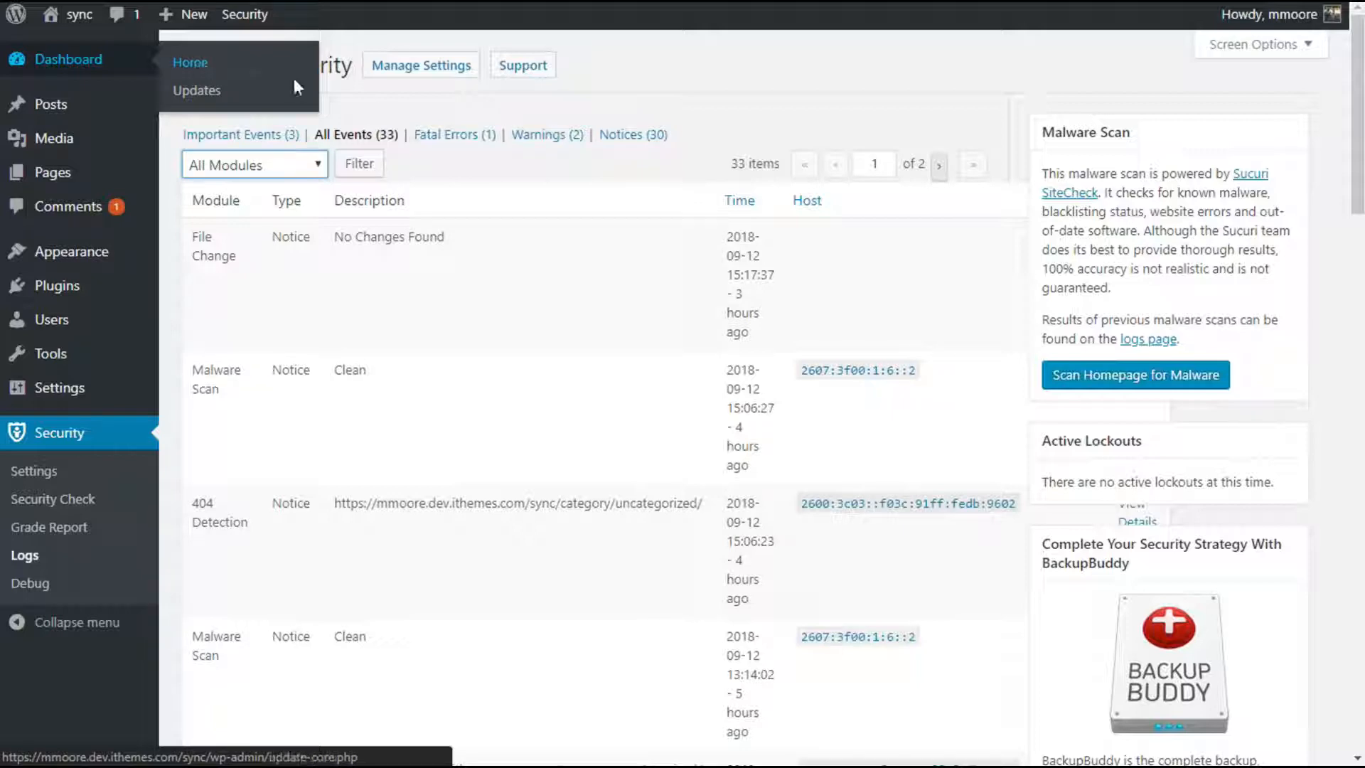
# Step: Load the File Permissions details from the plugin settings, compare suggested and current values, and close the module
pyautogui.click(411, 69)
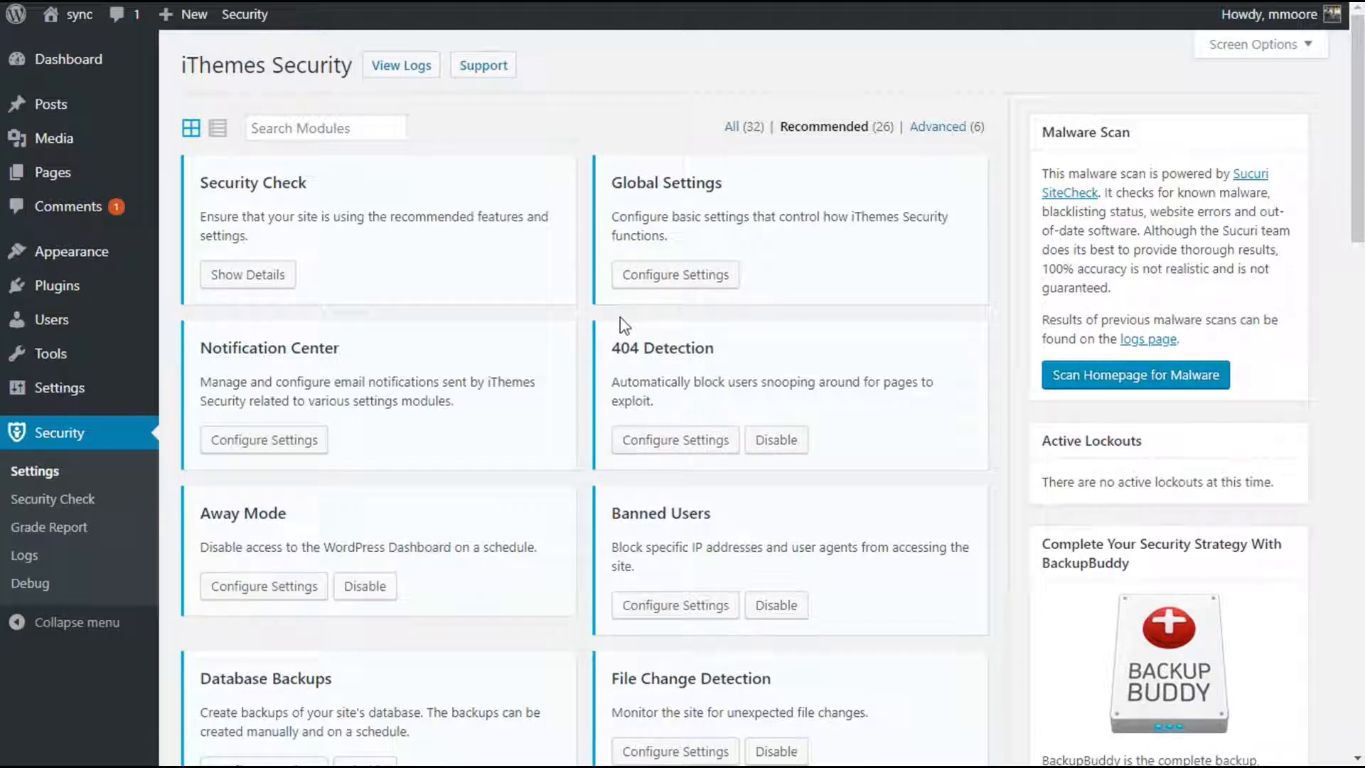
pyautogui.scroll(-6, 623, 326)
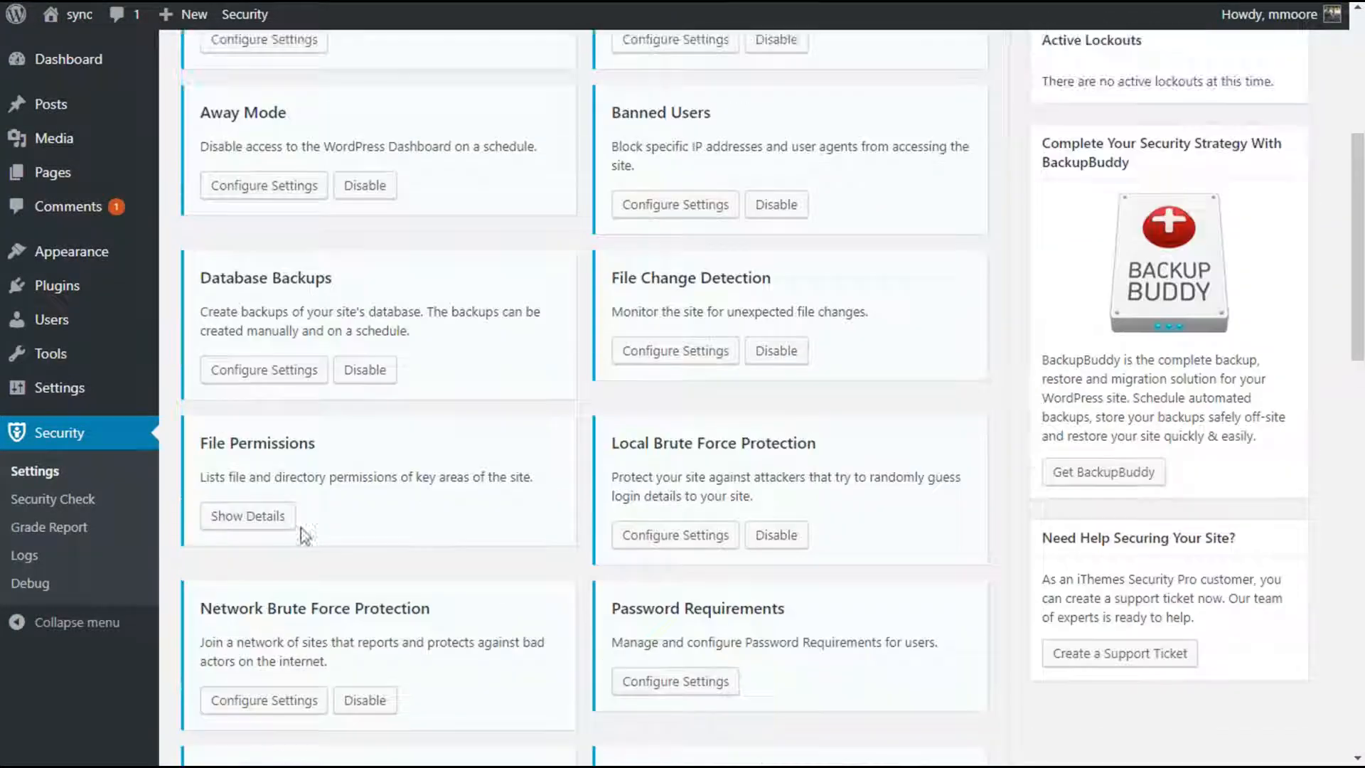
pyautogui.click(290, 524)
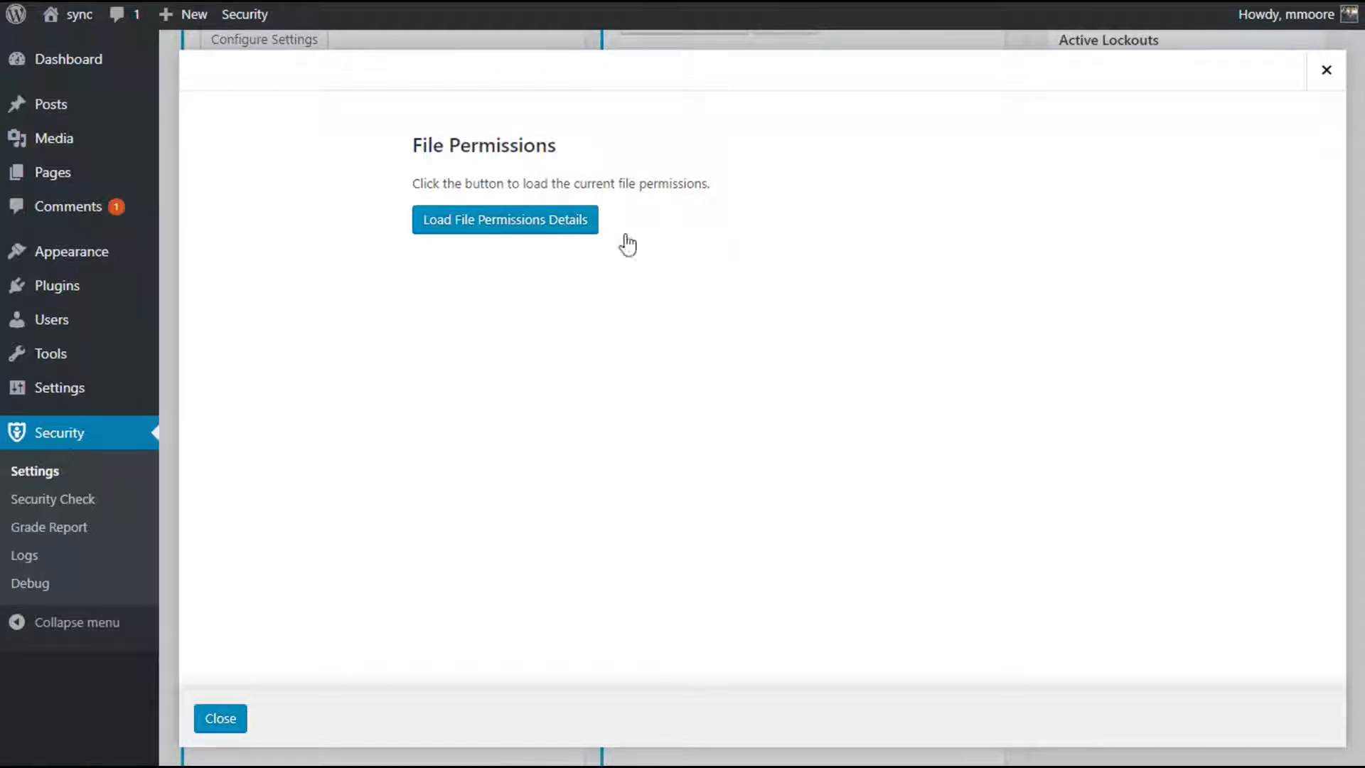
pyautogui.click(530, 225)
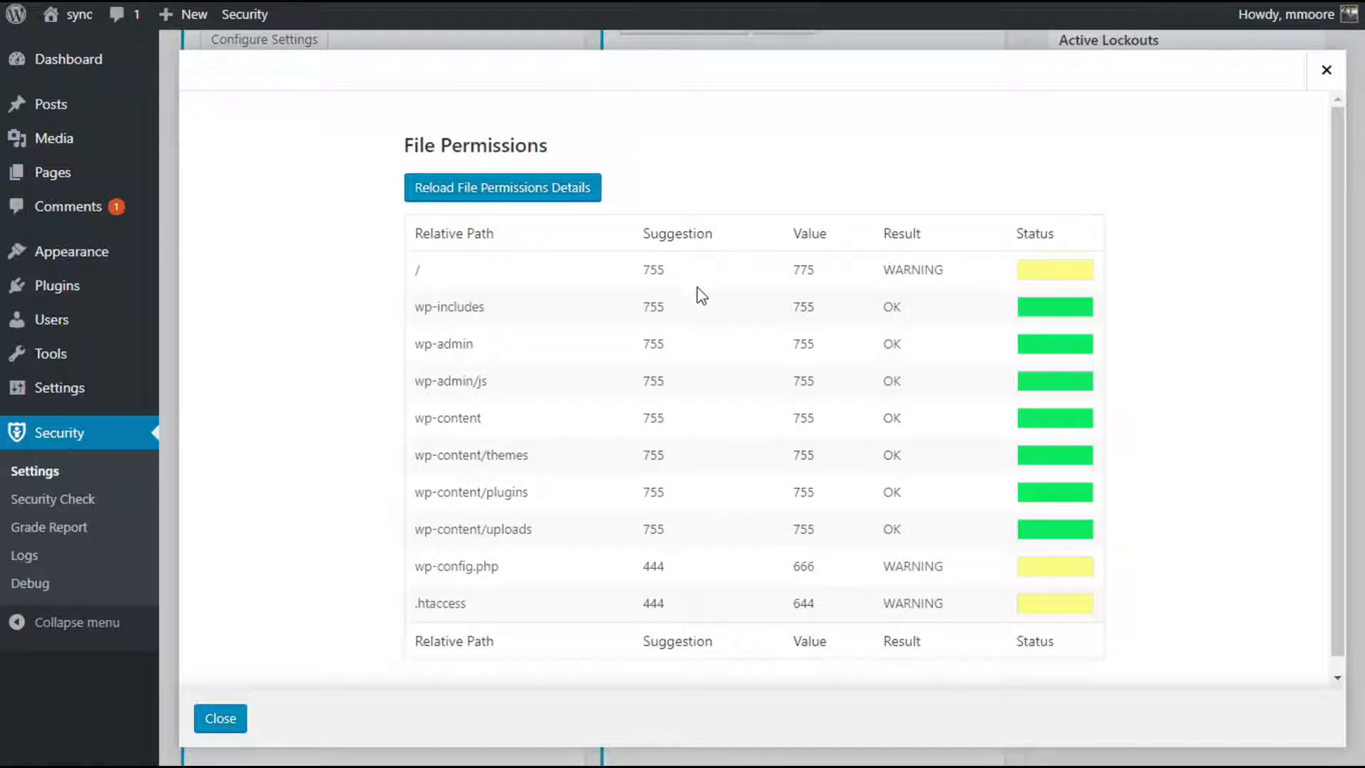
pyautogui.scroll(-1, 702, 295)
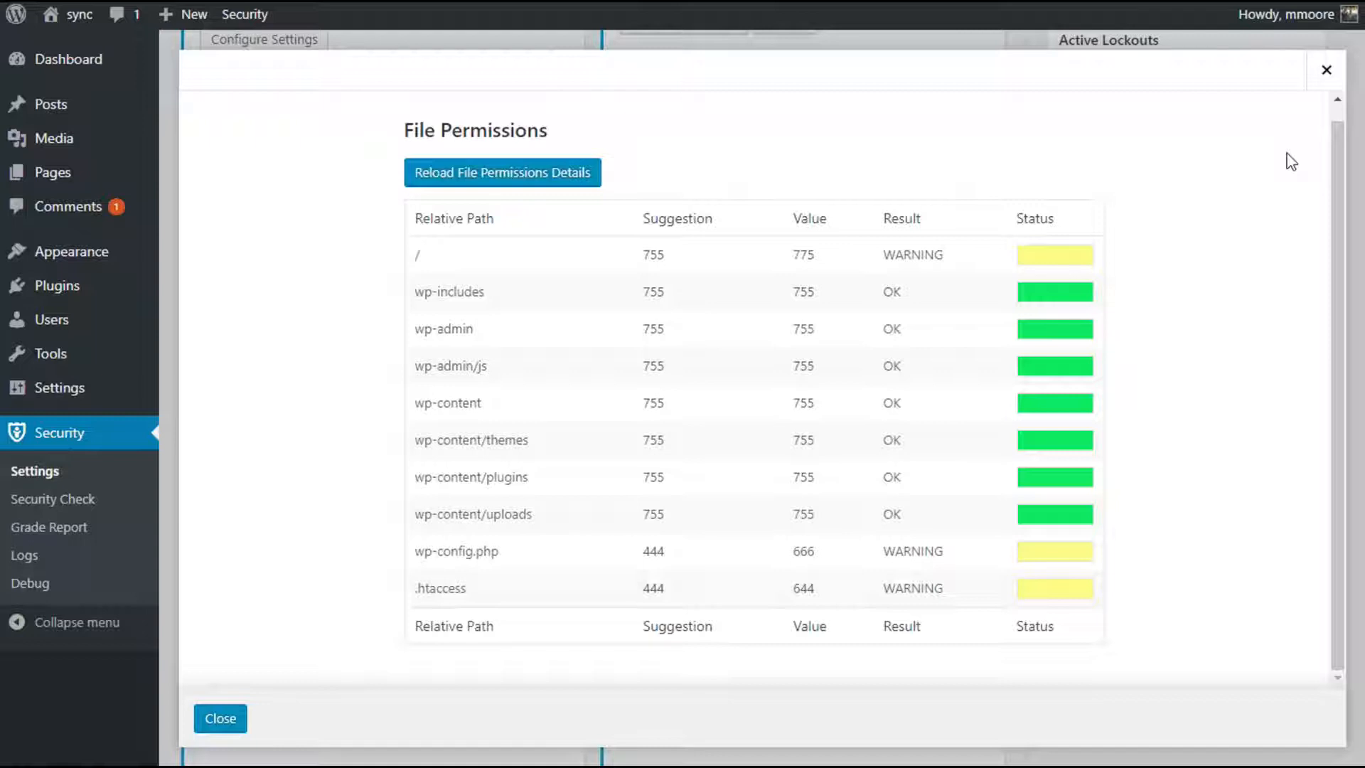
pyautogui.click(1323, 72)
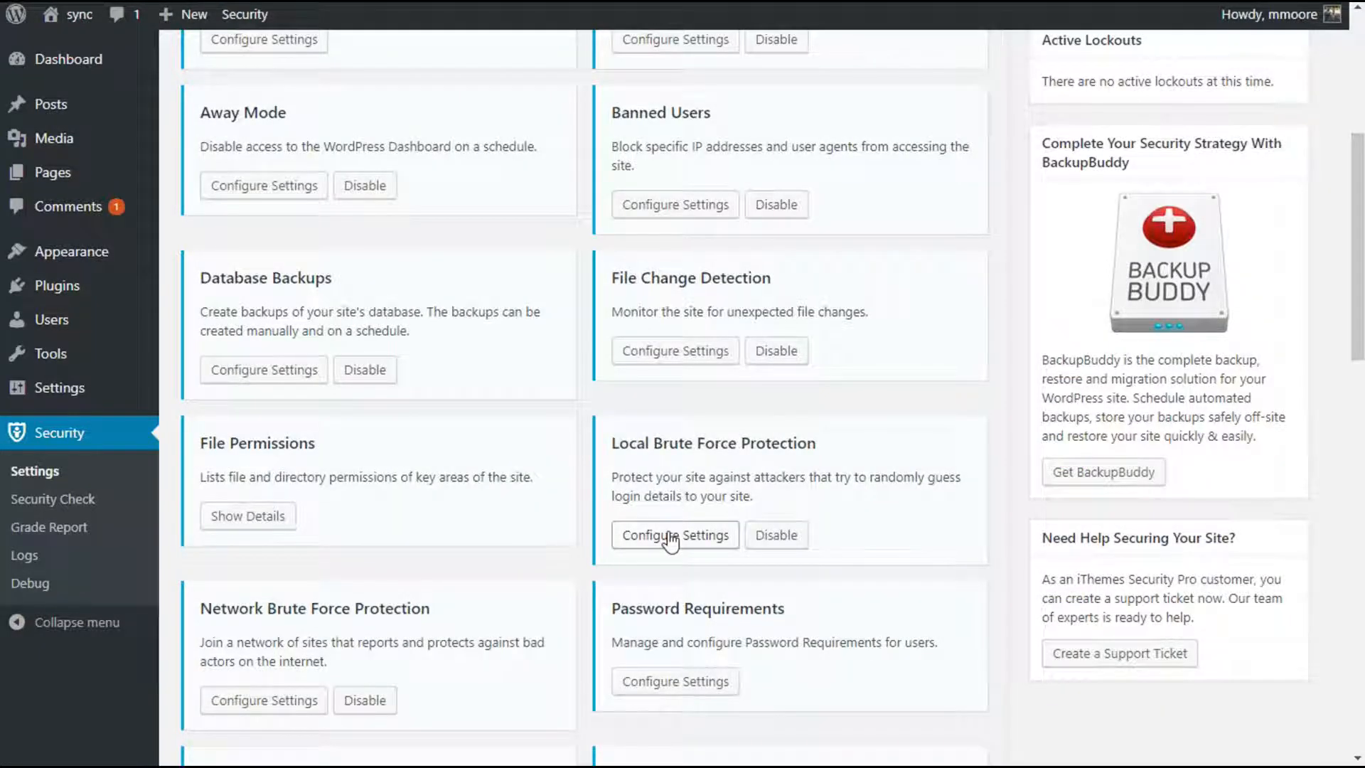
# Step: Open the Local Brute Force Protection settings and review the lockout summary, login attempt limits, check period and "admin" user ban option
pyautogui.click(671, 537)
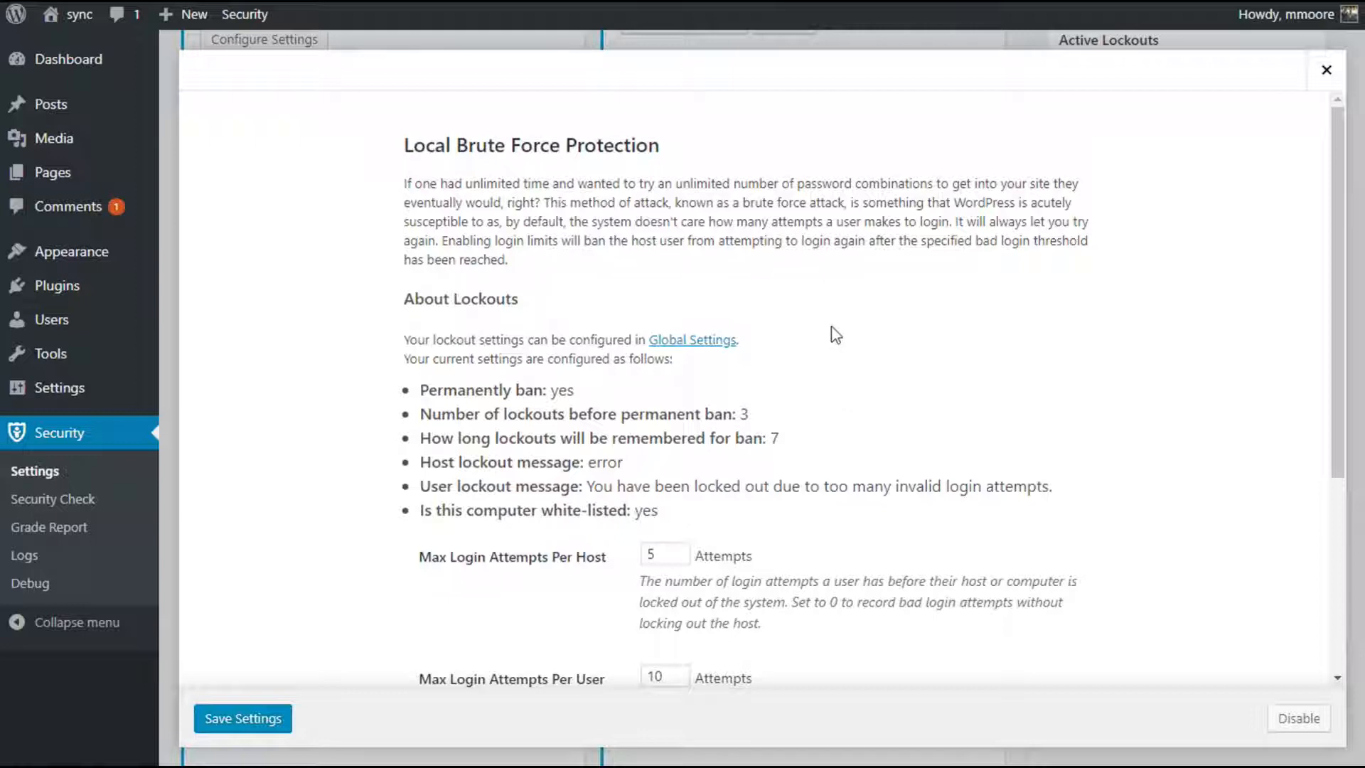
pyautogui.scroll(-3, 845, 279)
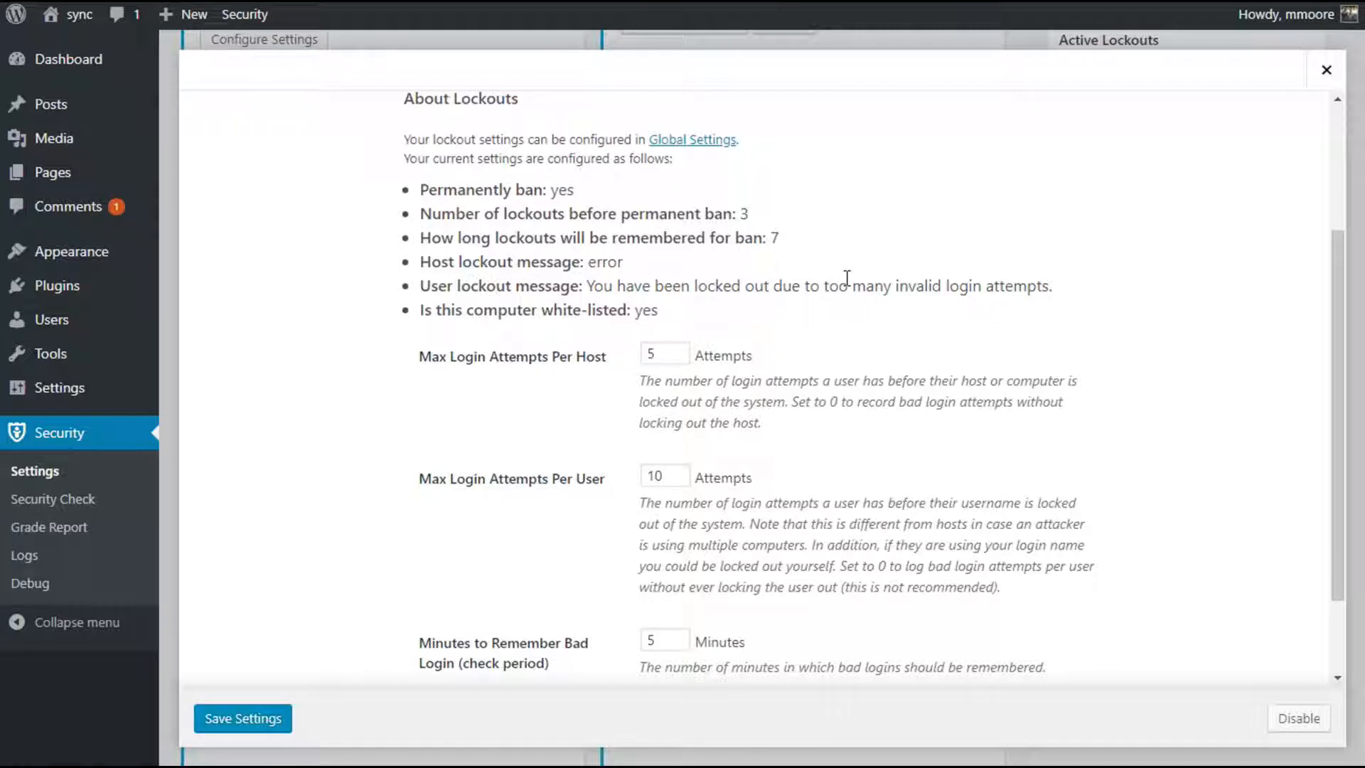
pyautogui.scroll(-2, 846, 277)
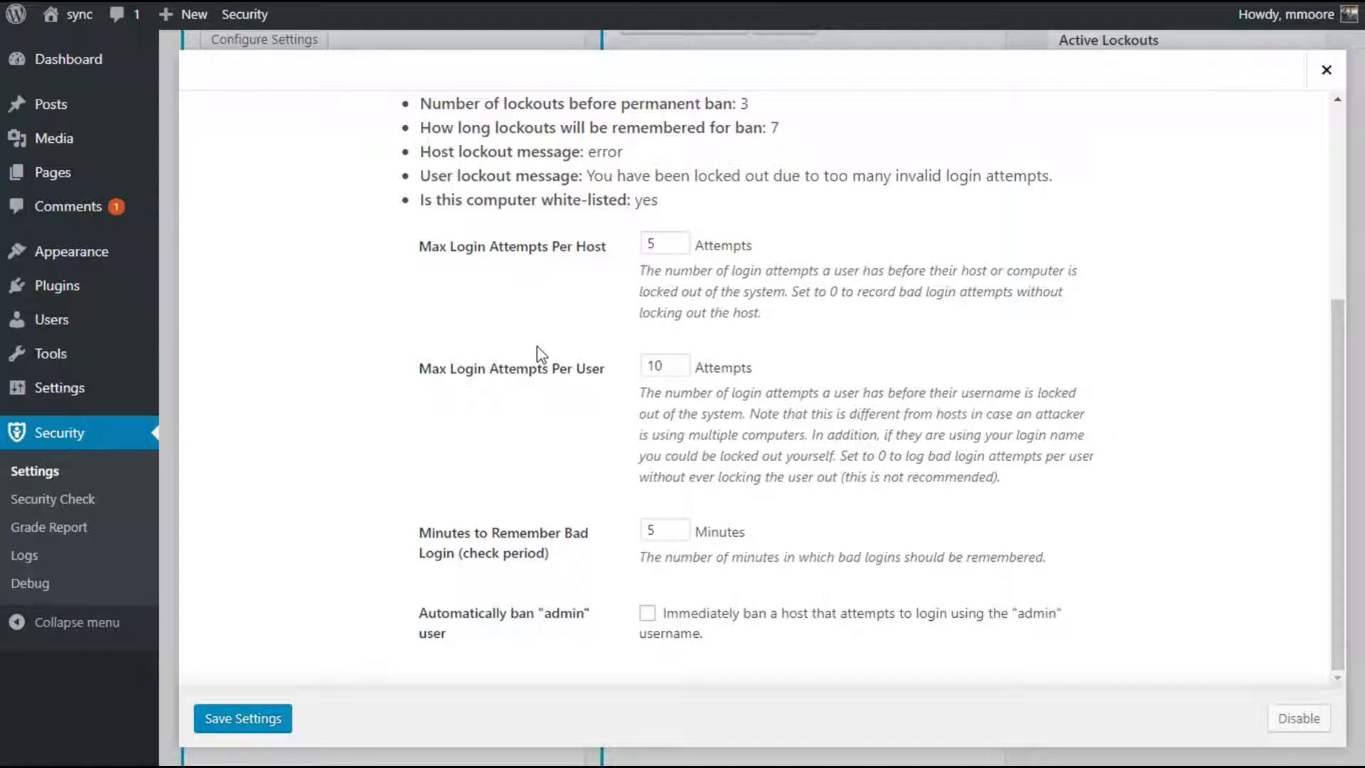
# Step: Turn on the immediate ban for hosts that try to log in as "admin" and save the Local Brute Force Protection settings
pyautogui.scroll(2, 541, 354)
pyautogui.scroll(-2, 541, 353)
pyautogui.doubleClick(523, 615)
pyautogui.click(527, 630)
pyautogui.click(647, 614)
pyautogui.click(250, 718)
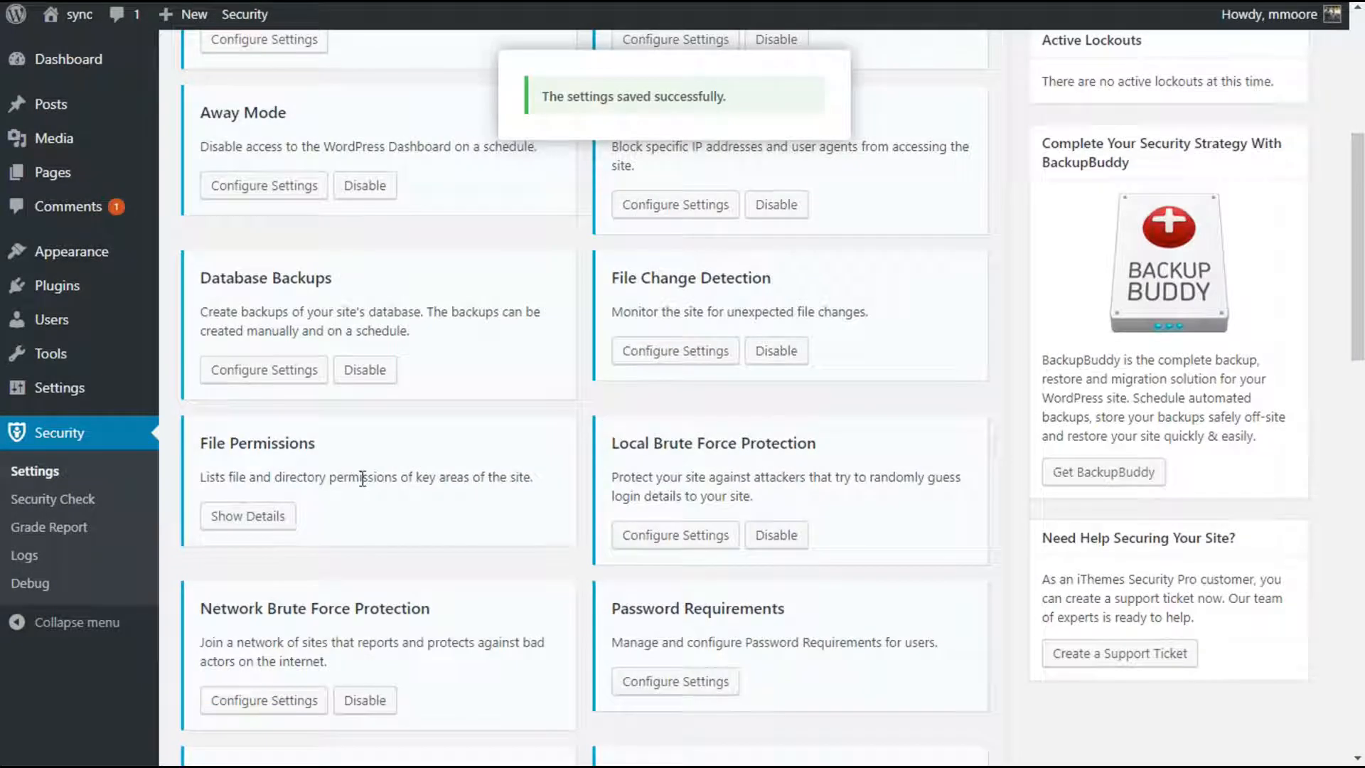
# Step: Open the Network Brute Force Protection settings, review the automatic ban of reported IPs, and save the module
pyautogui.scroll(-4, 369, 470)
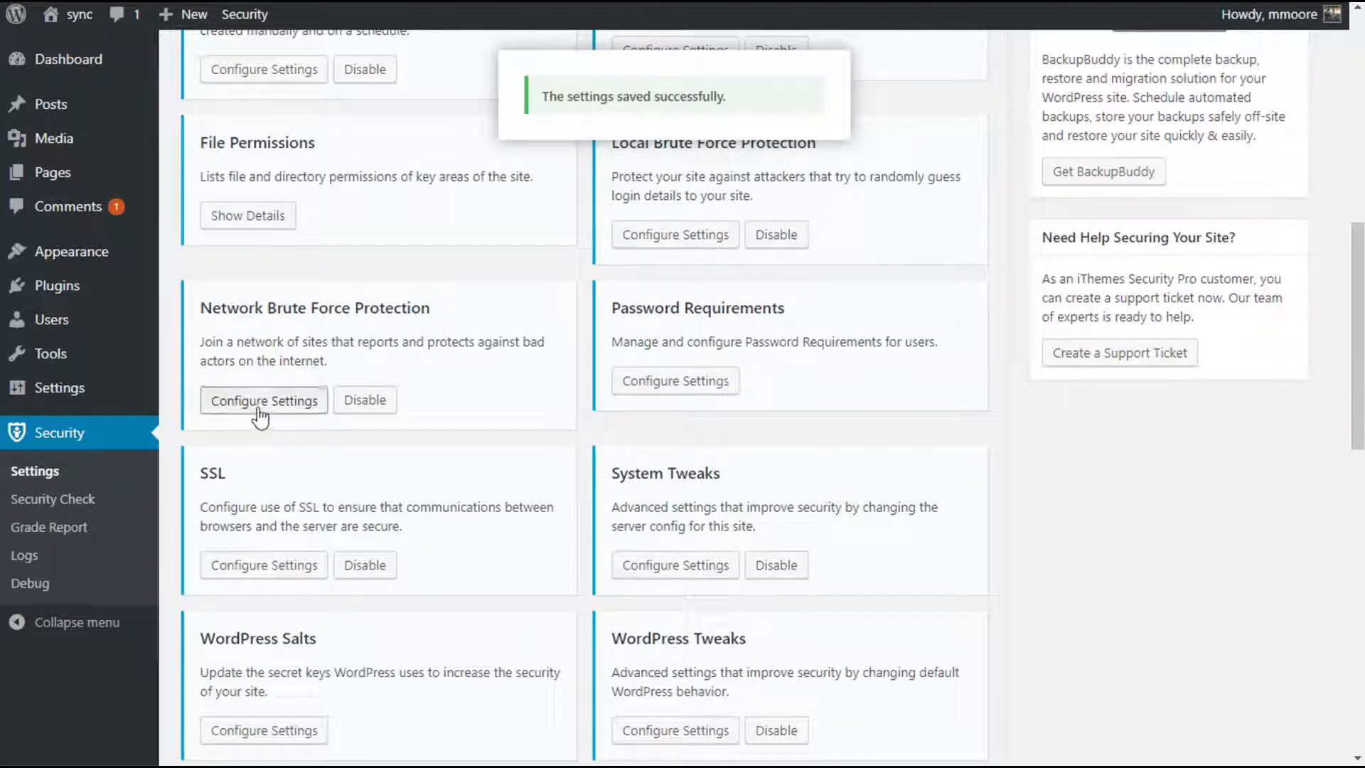
pyautogui.click(262, 400)
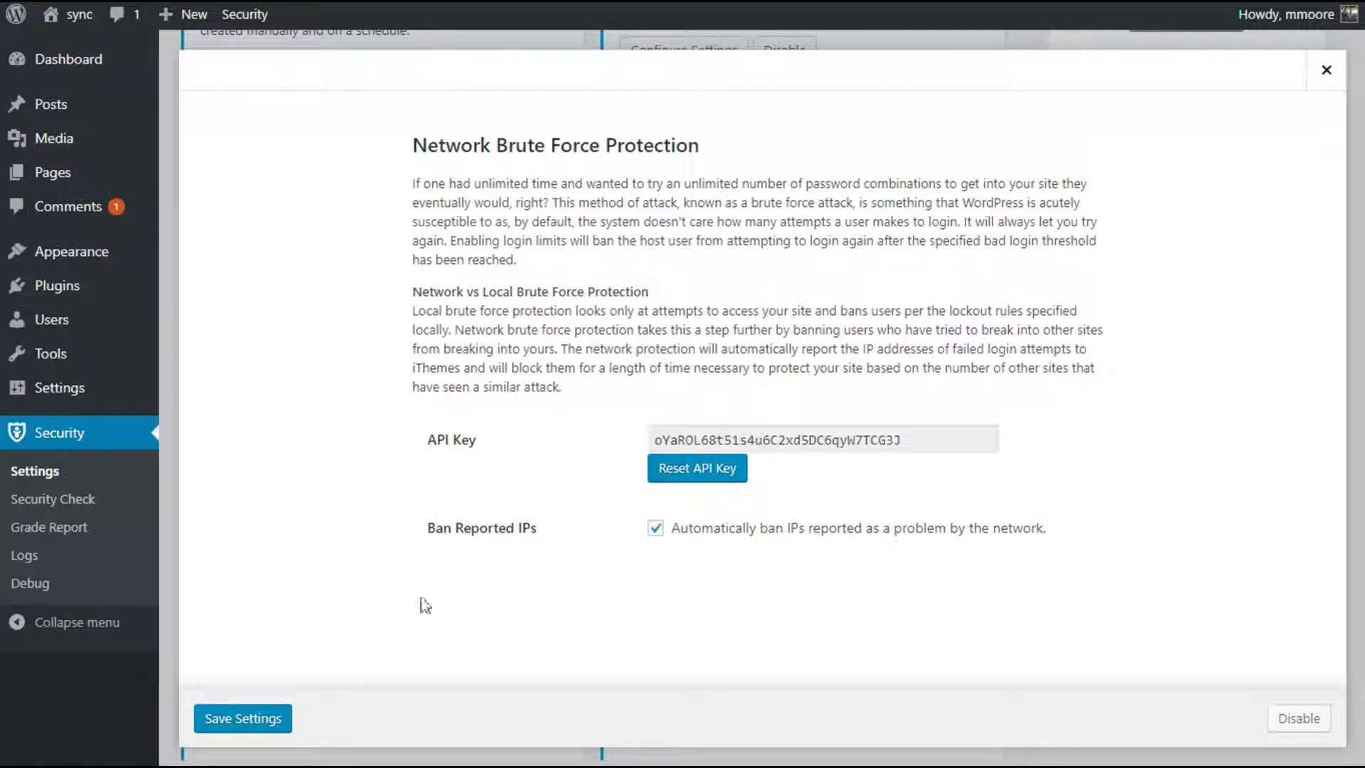
pyautogui.click(229, 716)
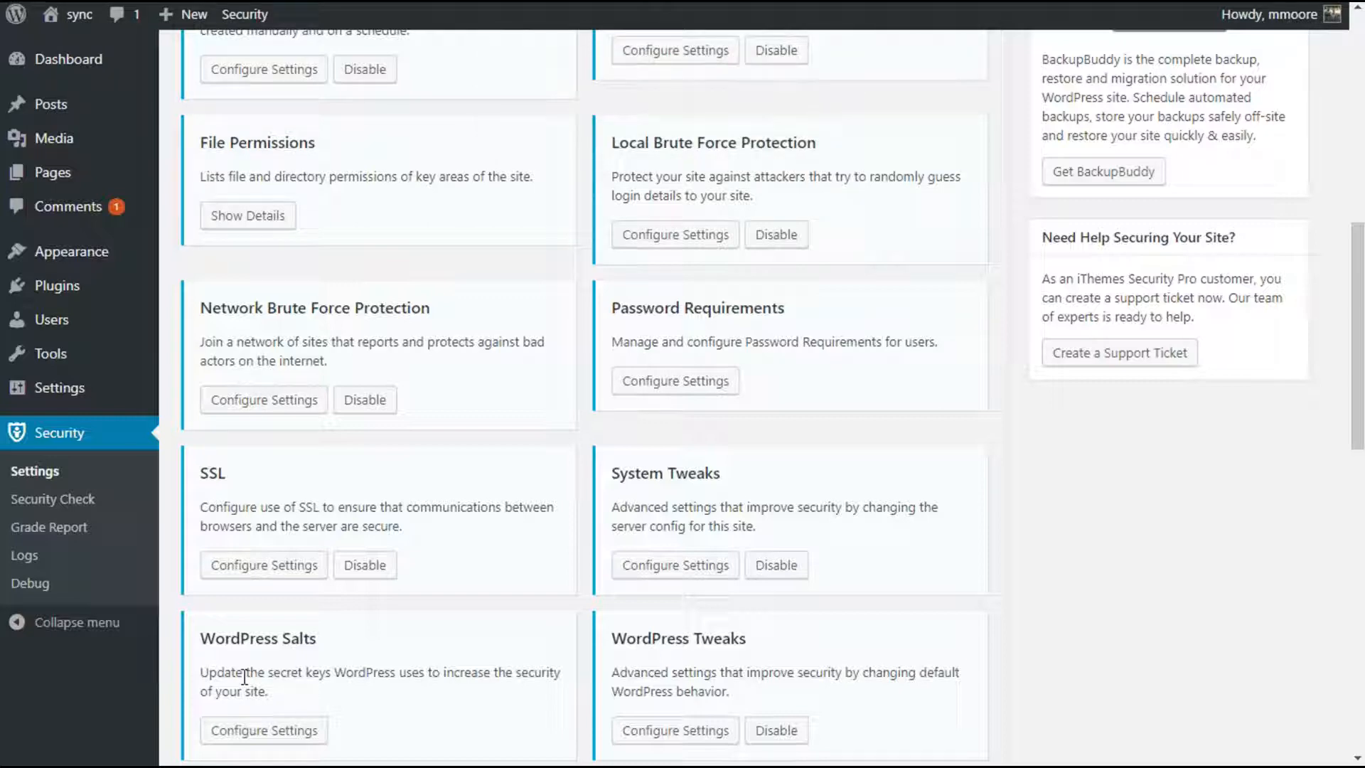
# Step: Force a password change for all users from the Password Requirements settings, and undo that forced change
pyautogui.click(720, 393)
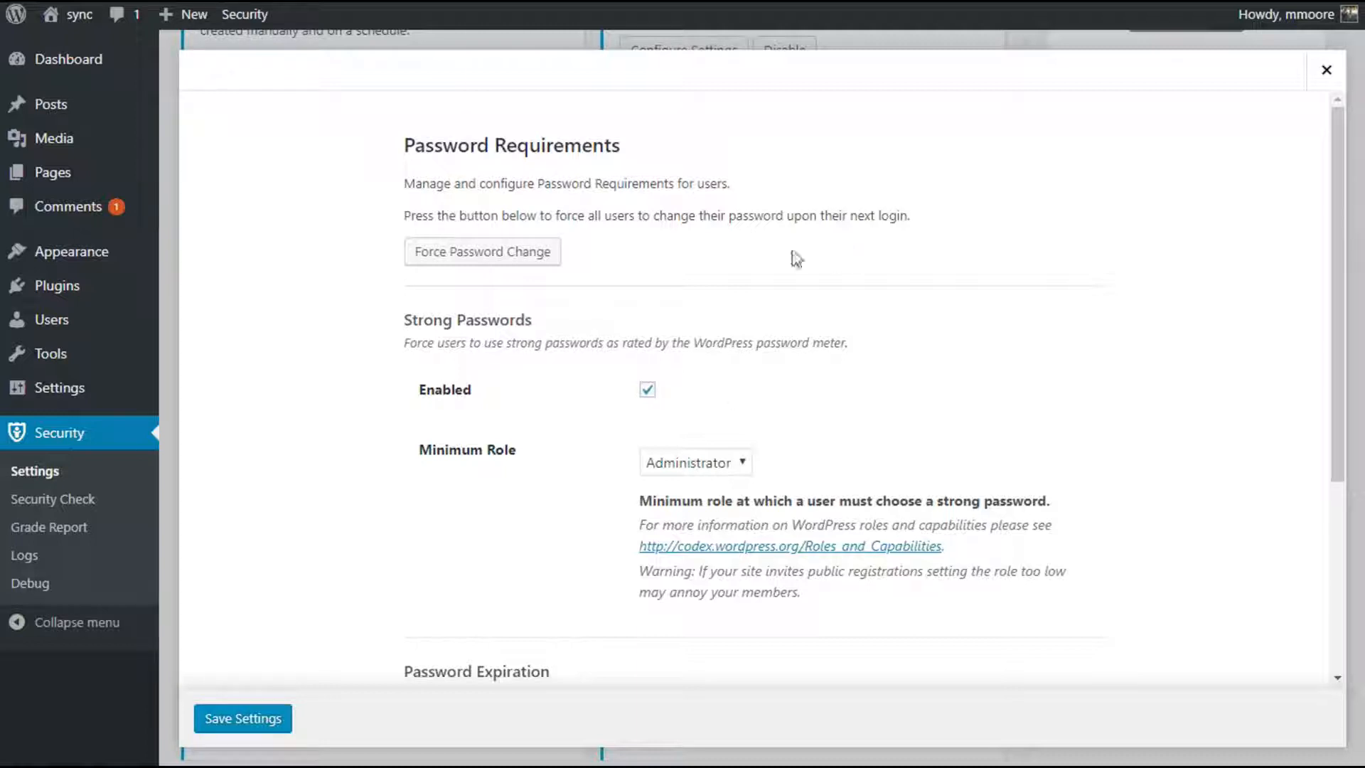
pyautogui.click(491, 256)
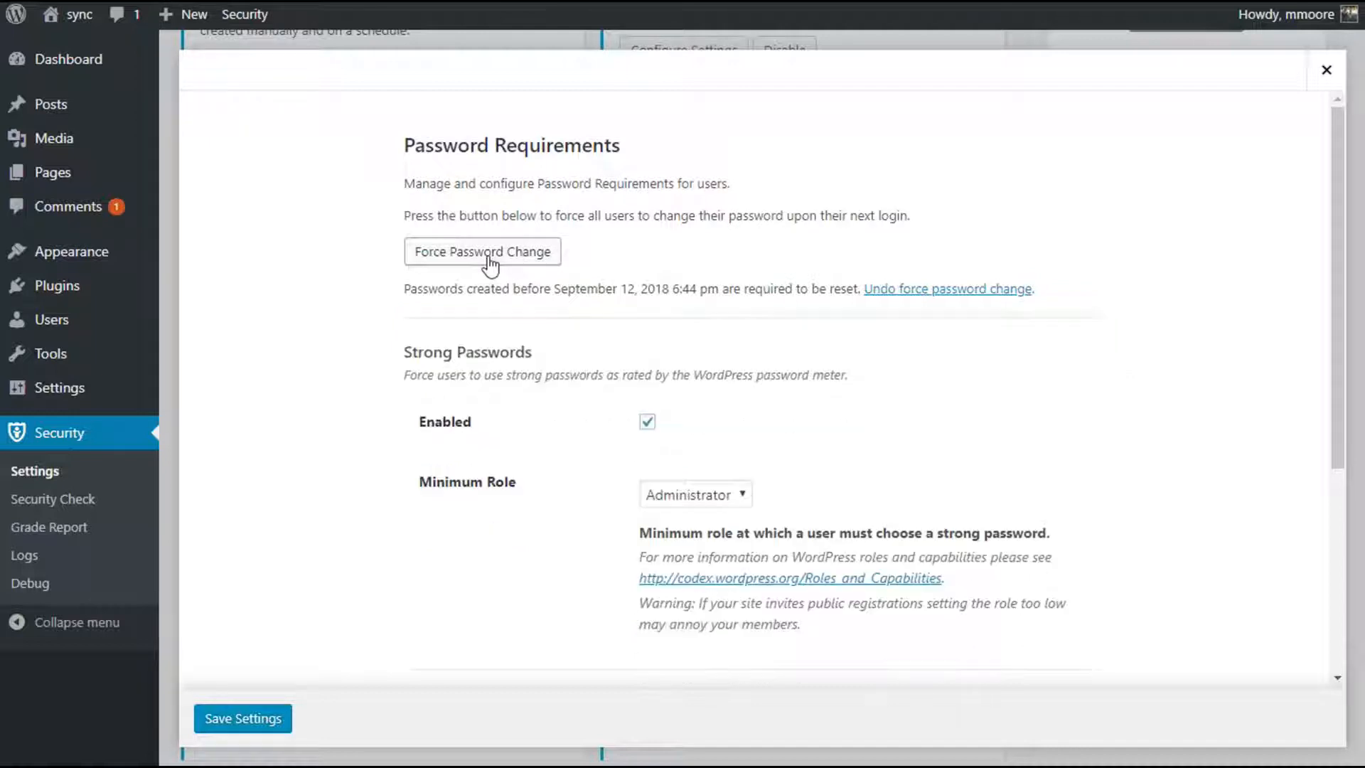
pyautogui.click(991, 292)
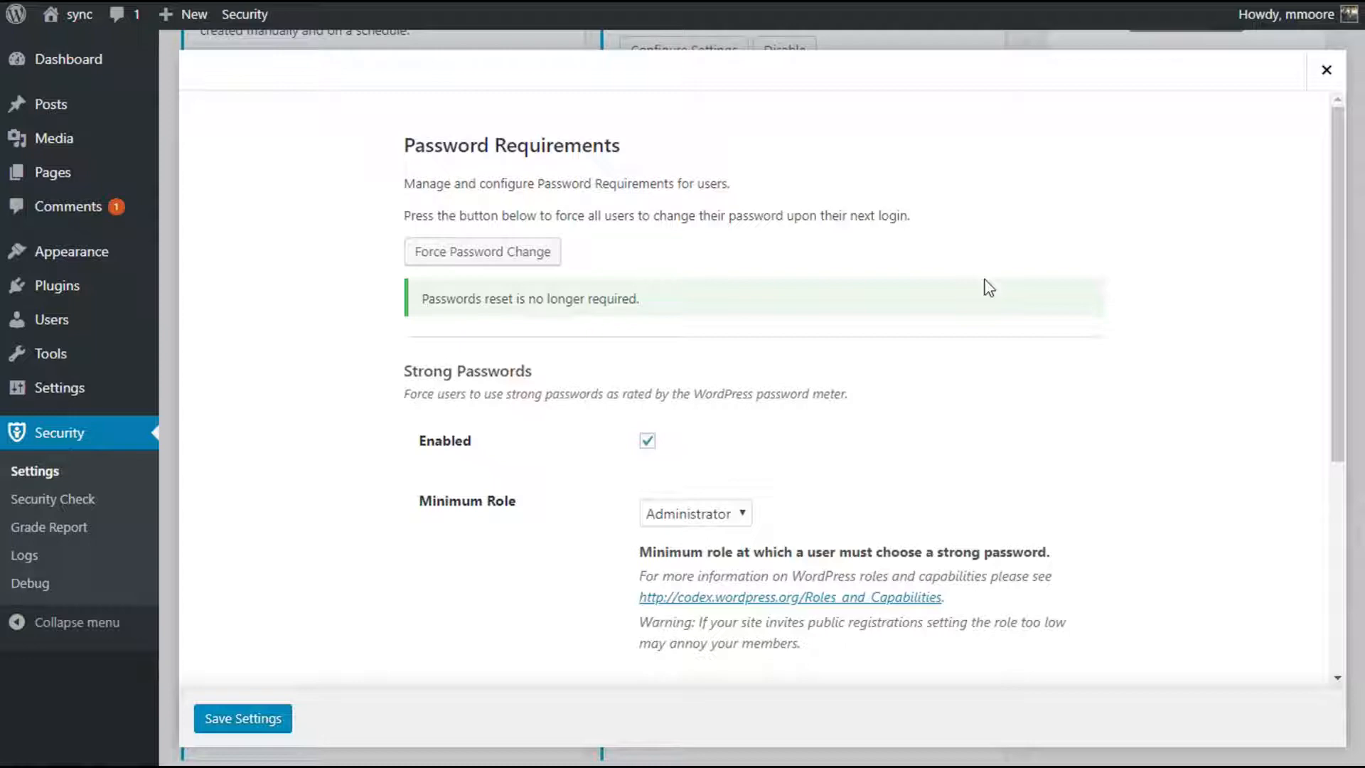
# Step: Review the password requirement sections and check which roles can be chosen as the minimum role for strong passwords
pyautogui.scroll(-4, 989, 285)
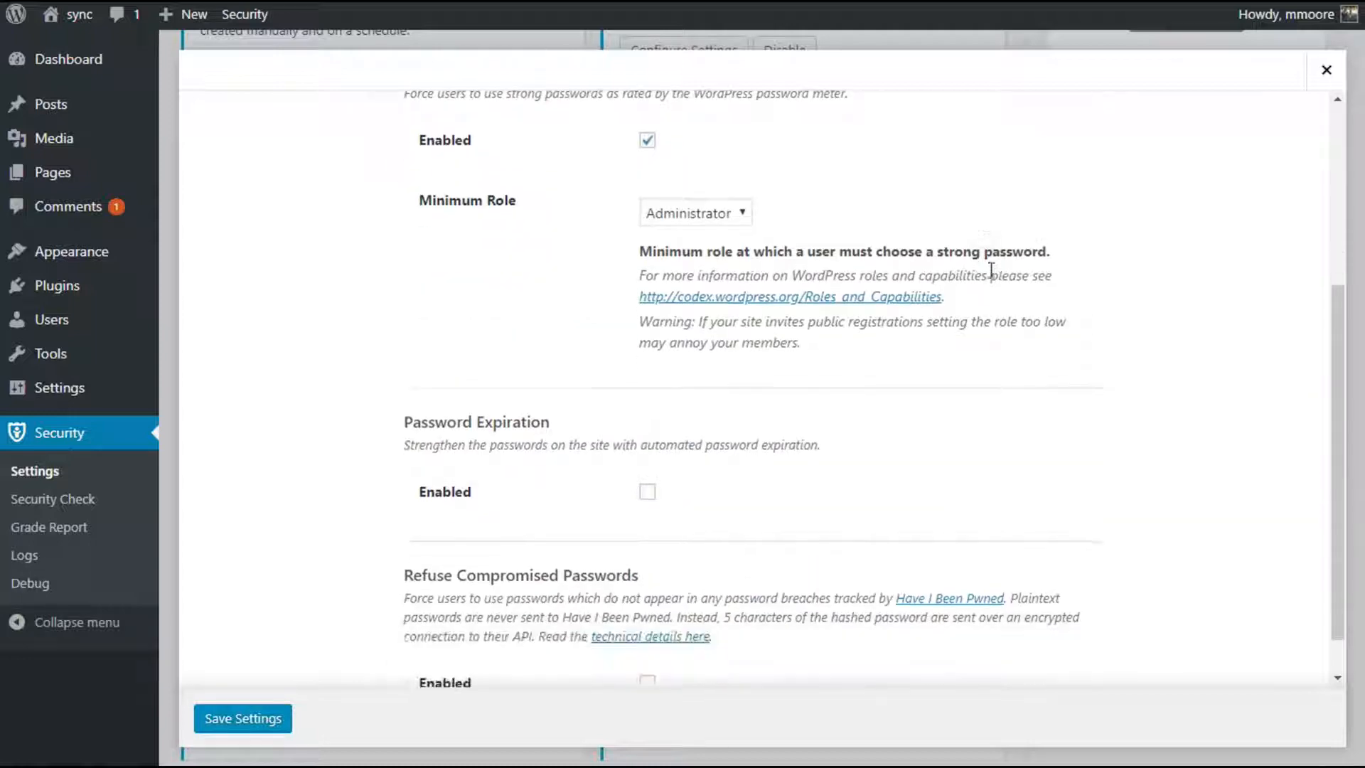
pyautogui.scroll(3, 991, 270)
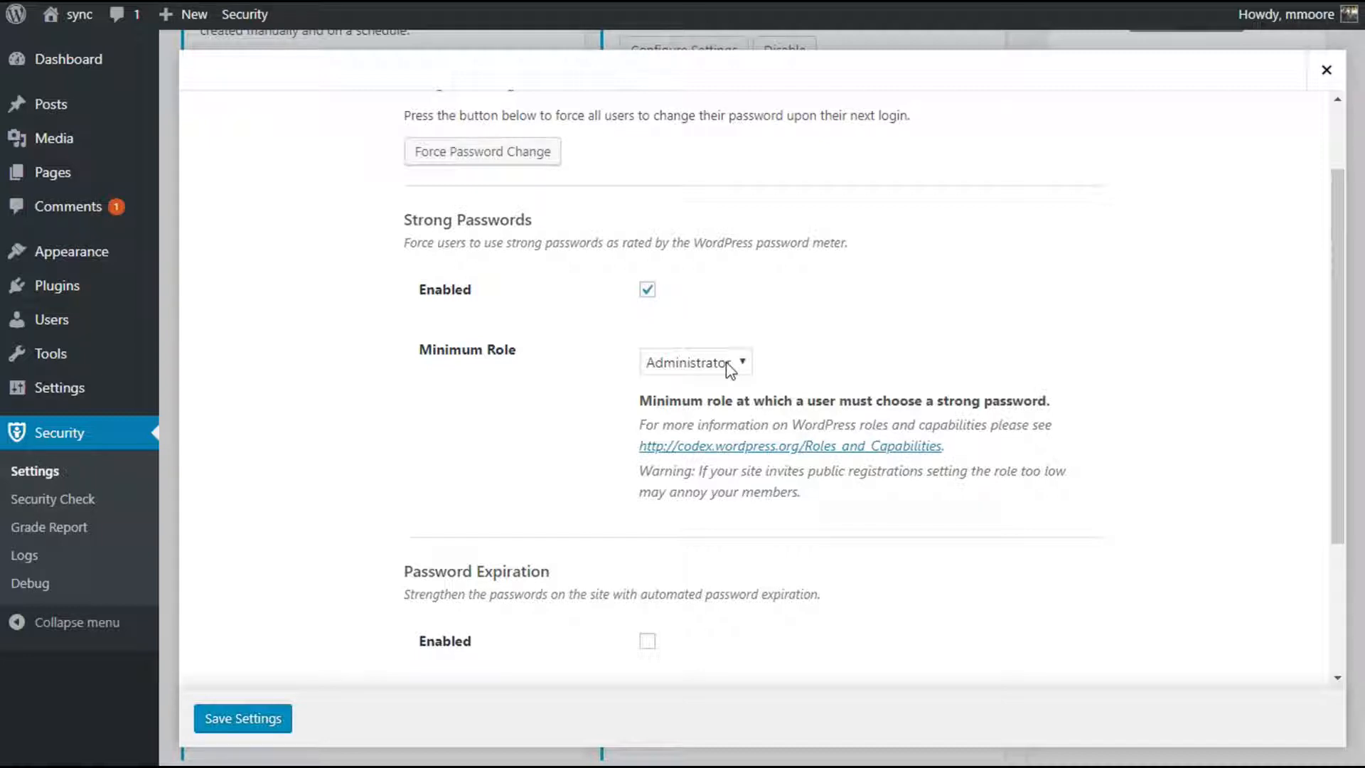
pyautogui.click(728, 364)
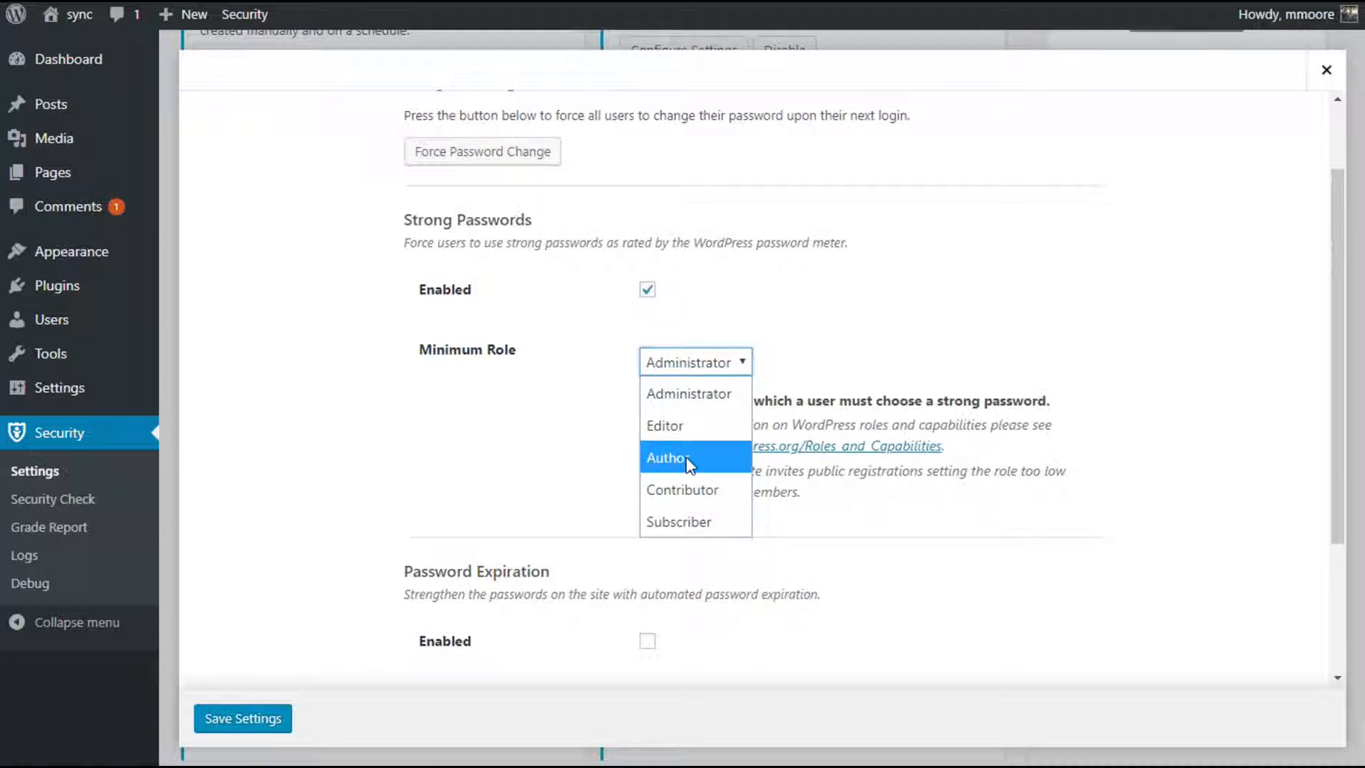
pyautogui.click(354, 421)
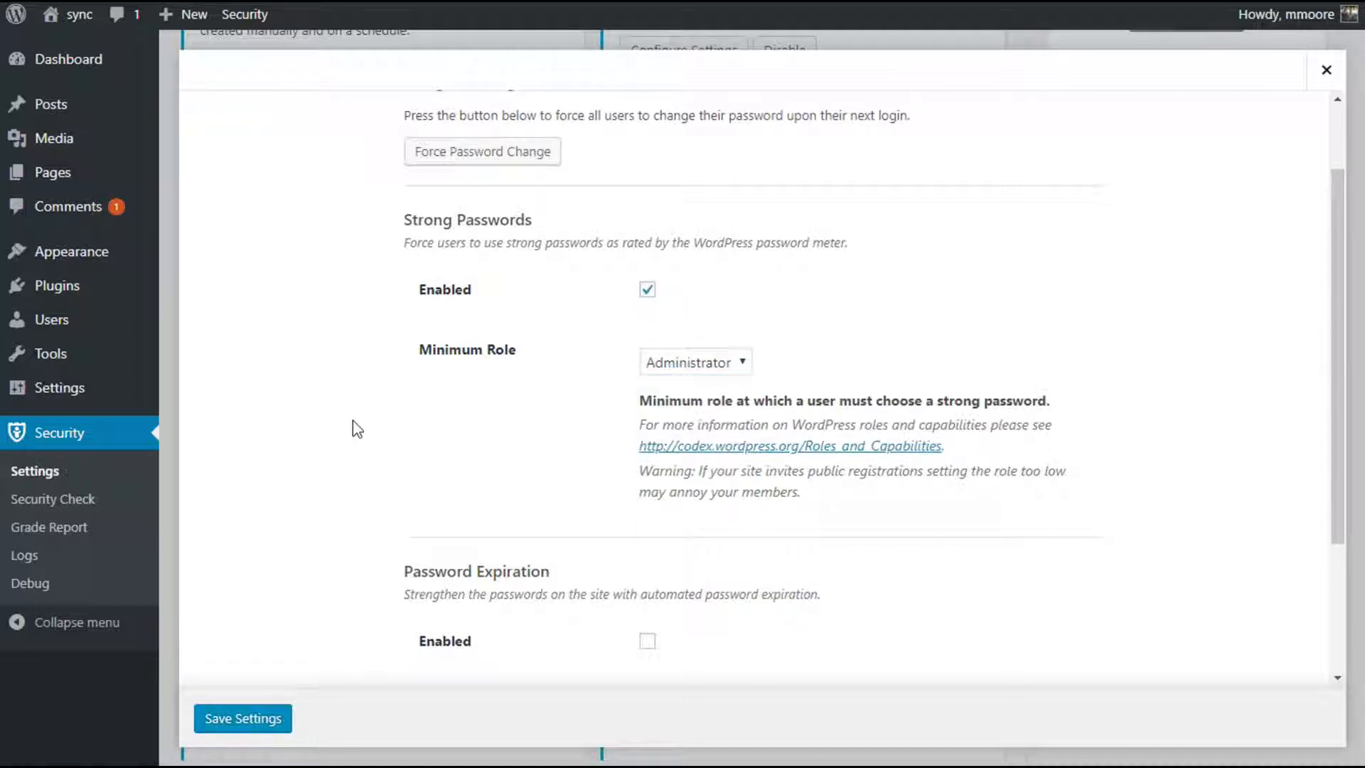
# Step: Enable Password Expiration and Refuse Compromised Passwords, and save the Password Requirements settings
pyautogui.scroll(-3, 357, 428)
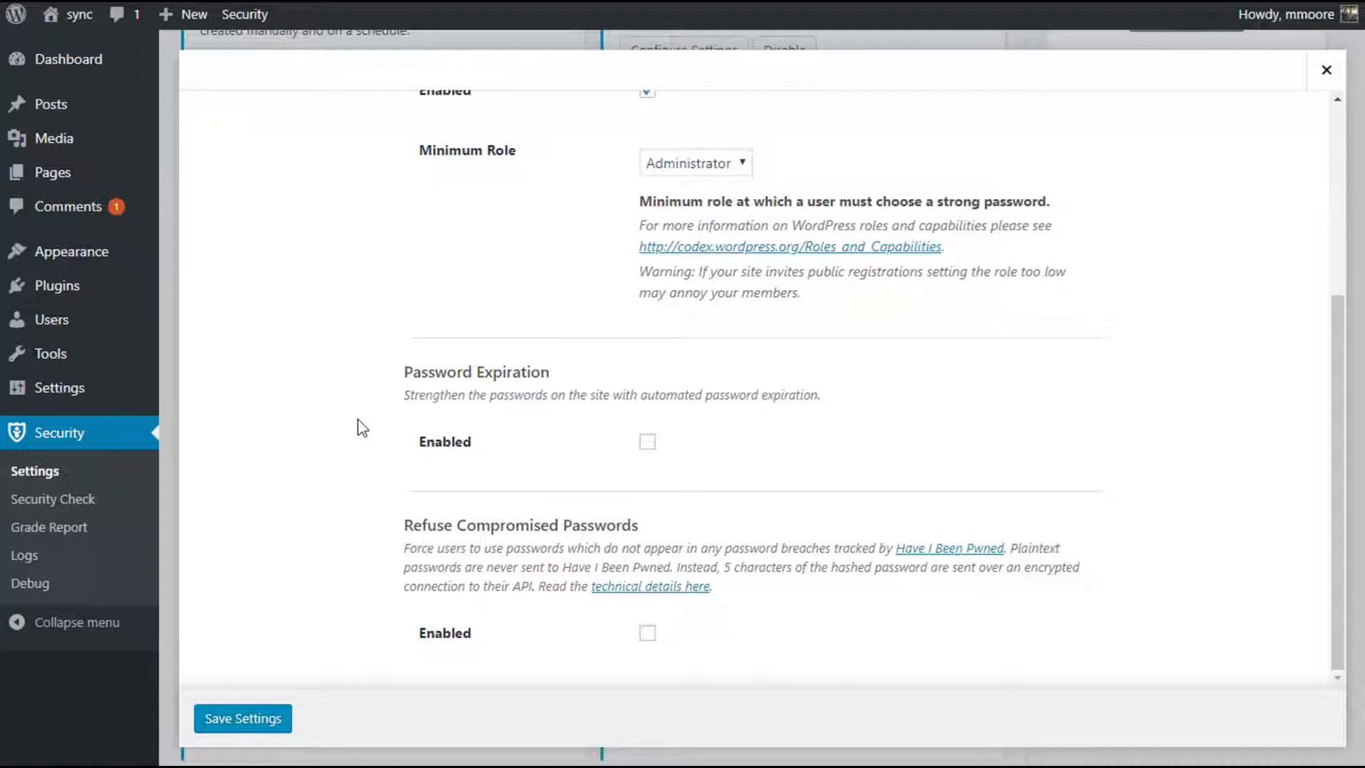
pyautogui.click(647, 443)
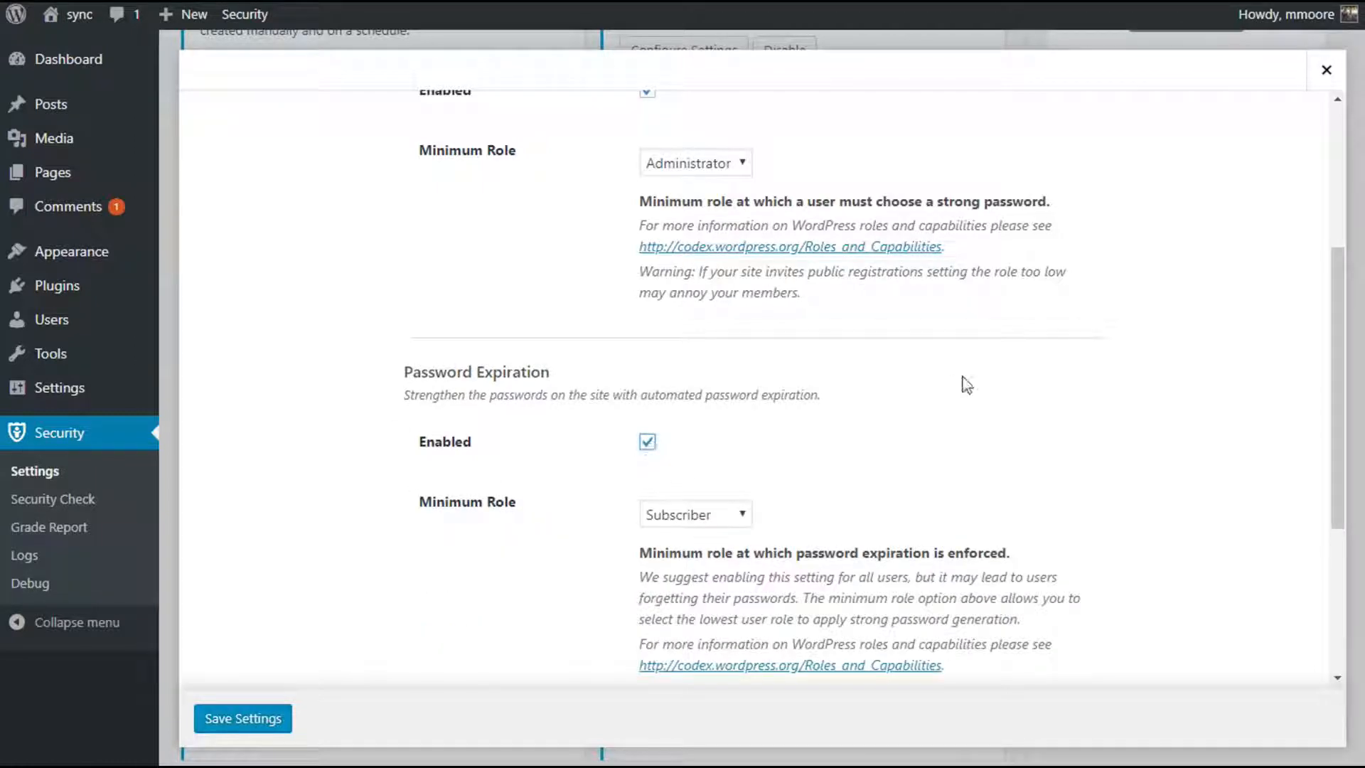
pyautogui.scroll(-4, 965, 383)
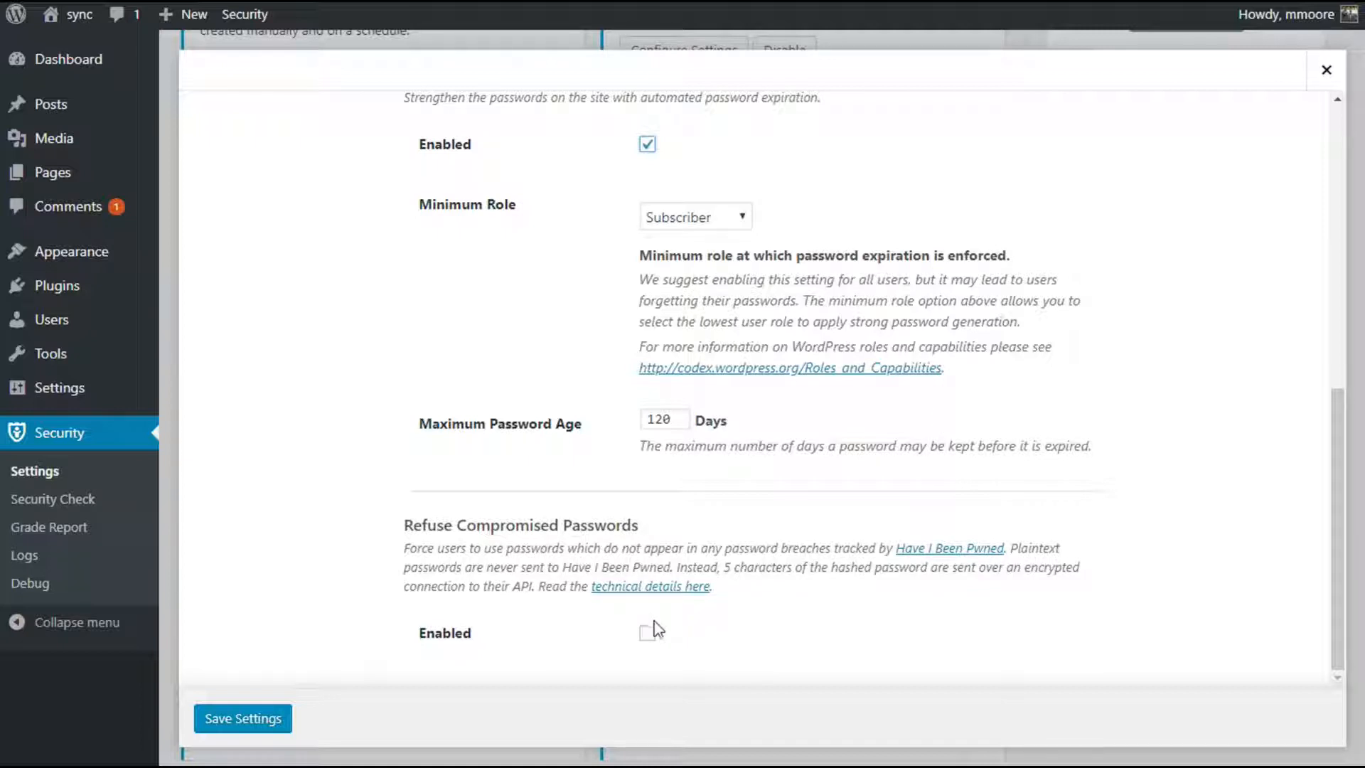
pyautogui.click(642, 634)
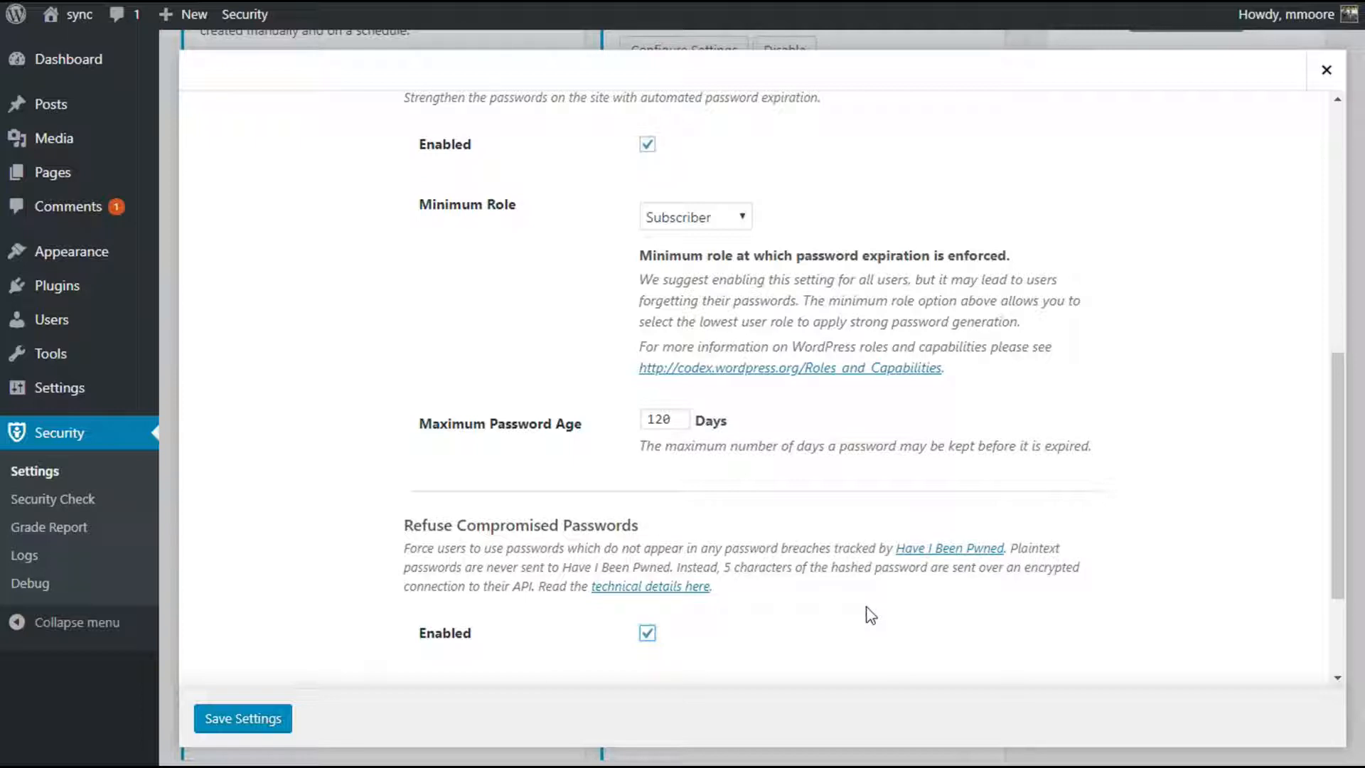
pyautogui.click(273, 716)
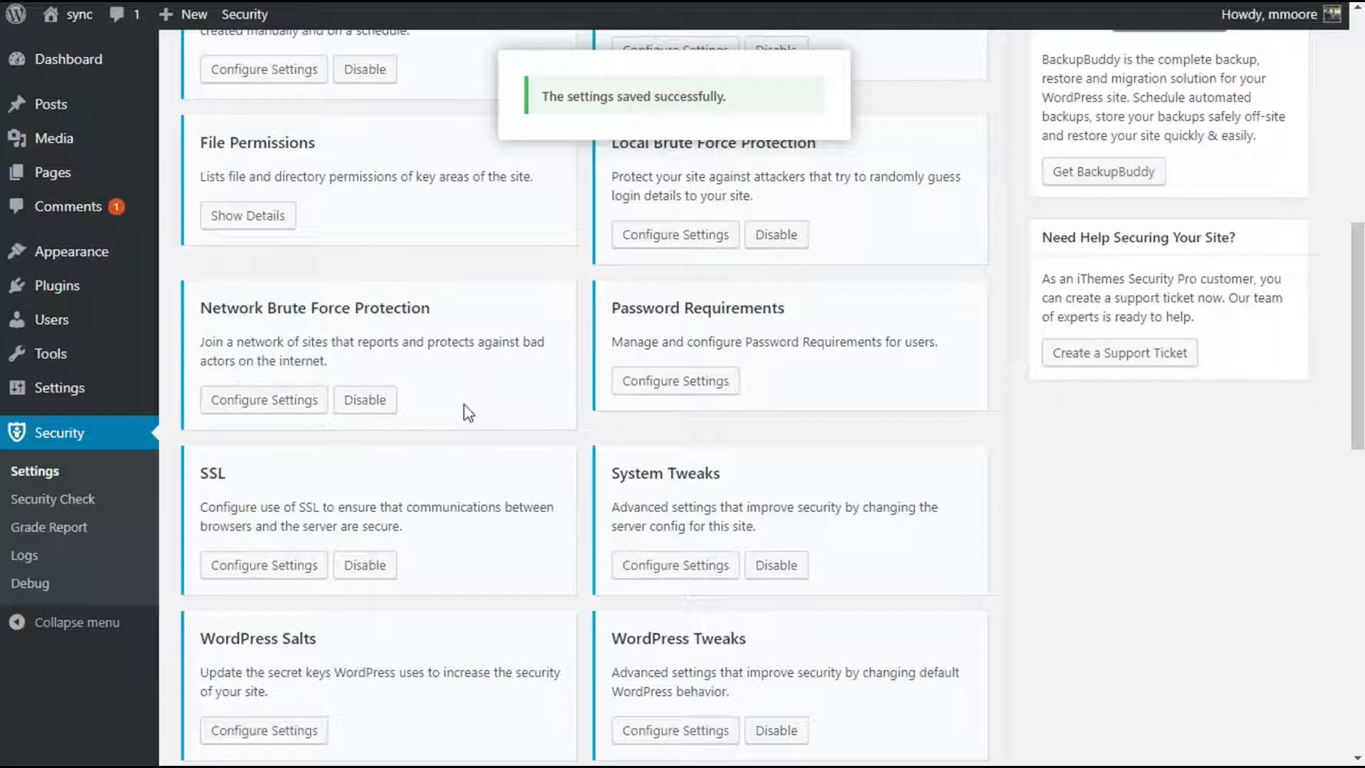
# Step: Reopen the Password Requirements settings, review the minimum role for refusing compromised passwords, and close the module
pyautogui.scroll(-3, 468, 412)
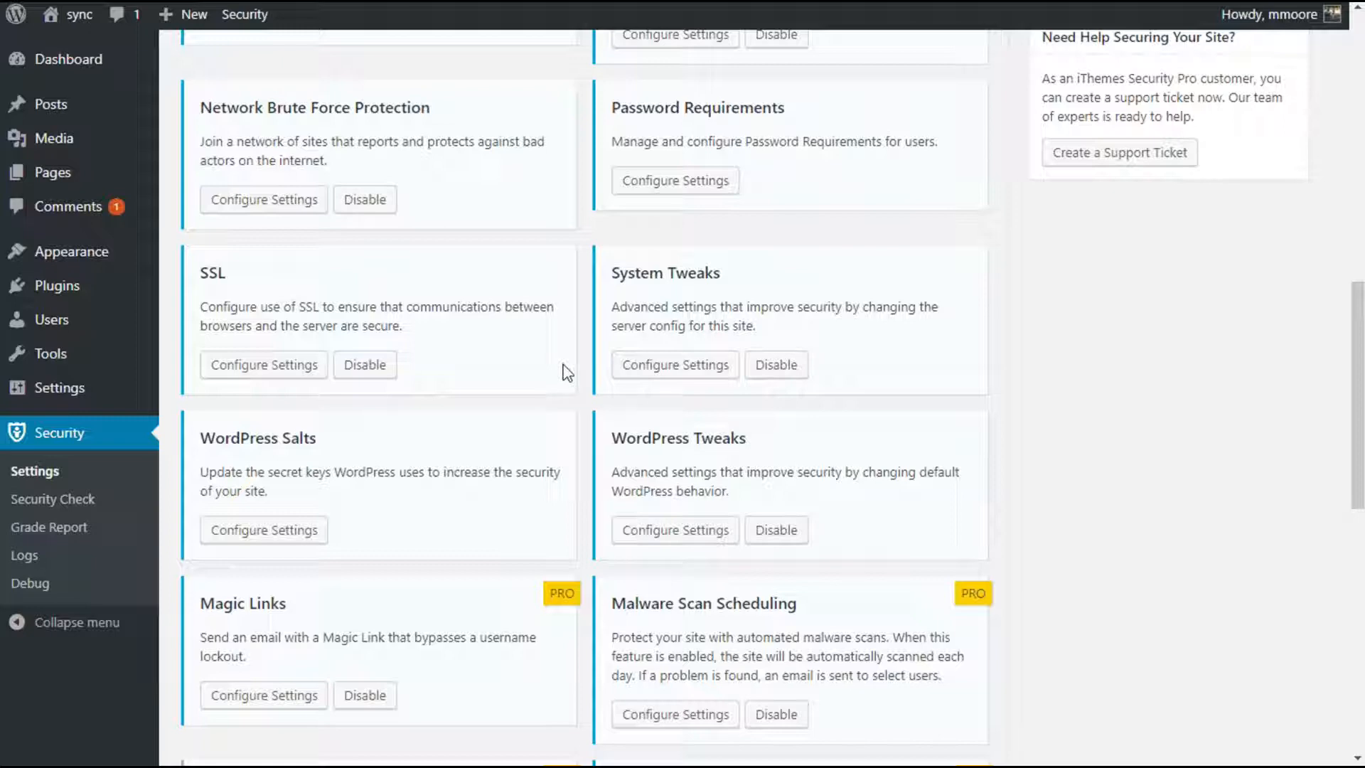
pyautogui.scroll(2, 682, 308)
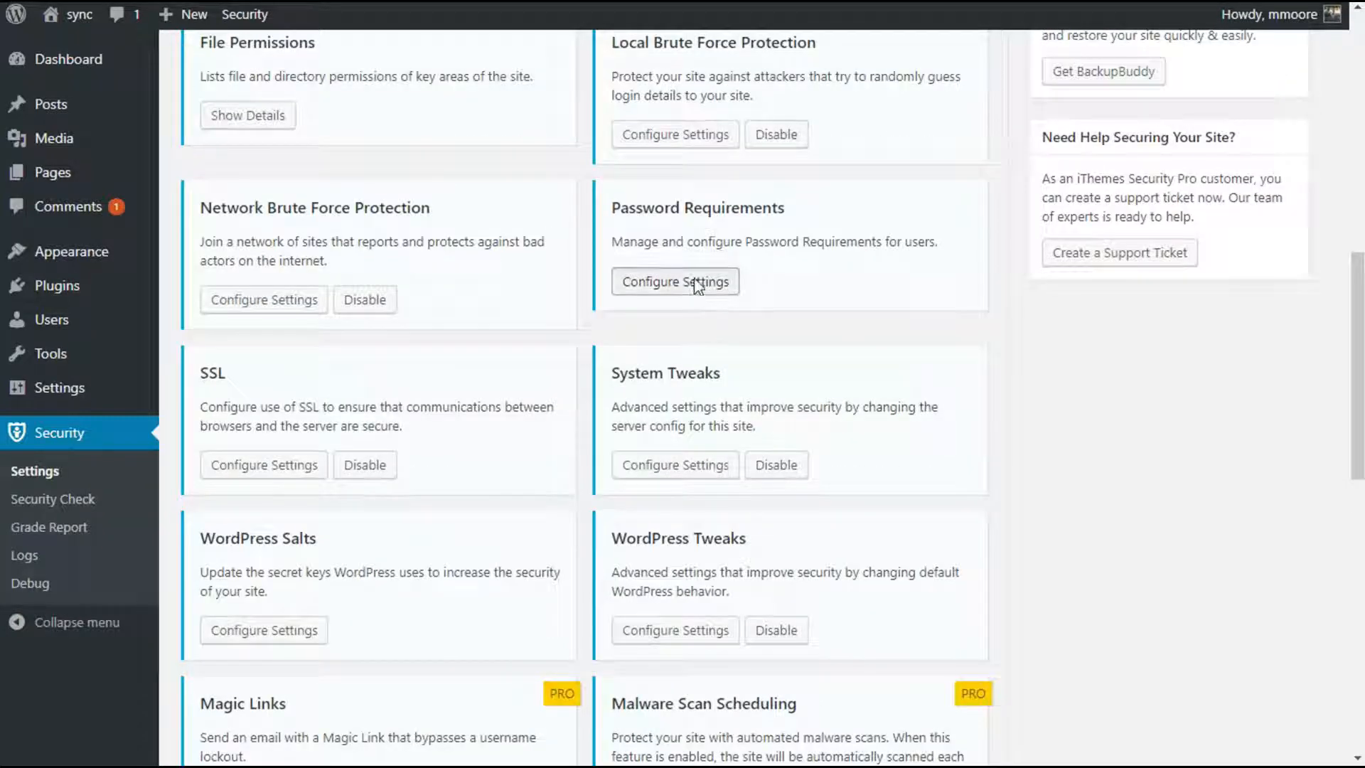
pyautogui.click(695, 279)
pyautogui.scroll(-10, 697, 286)
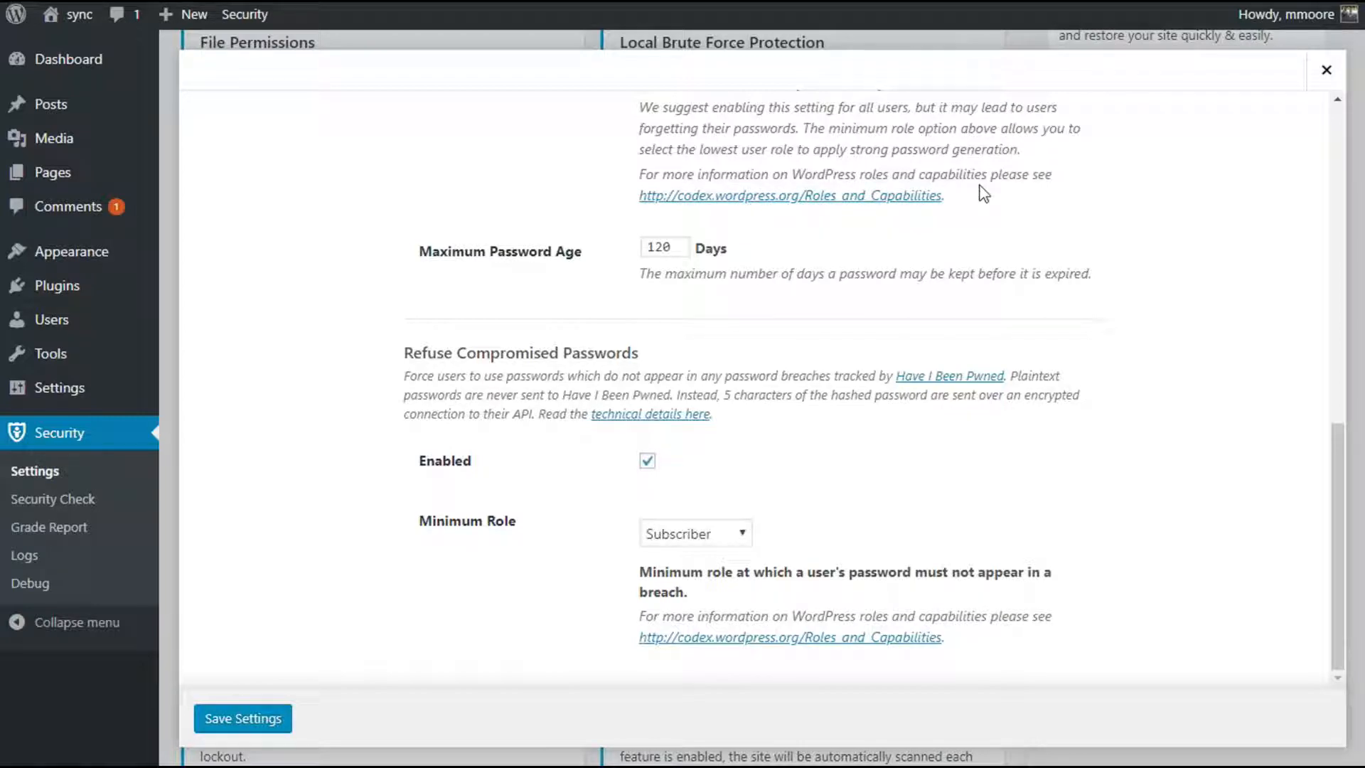
pyautogui.click(1326, 70)
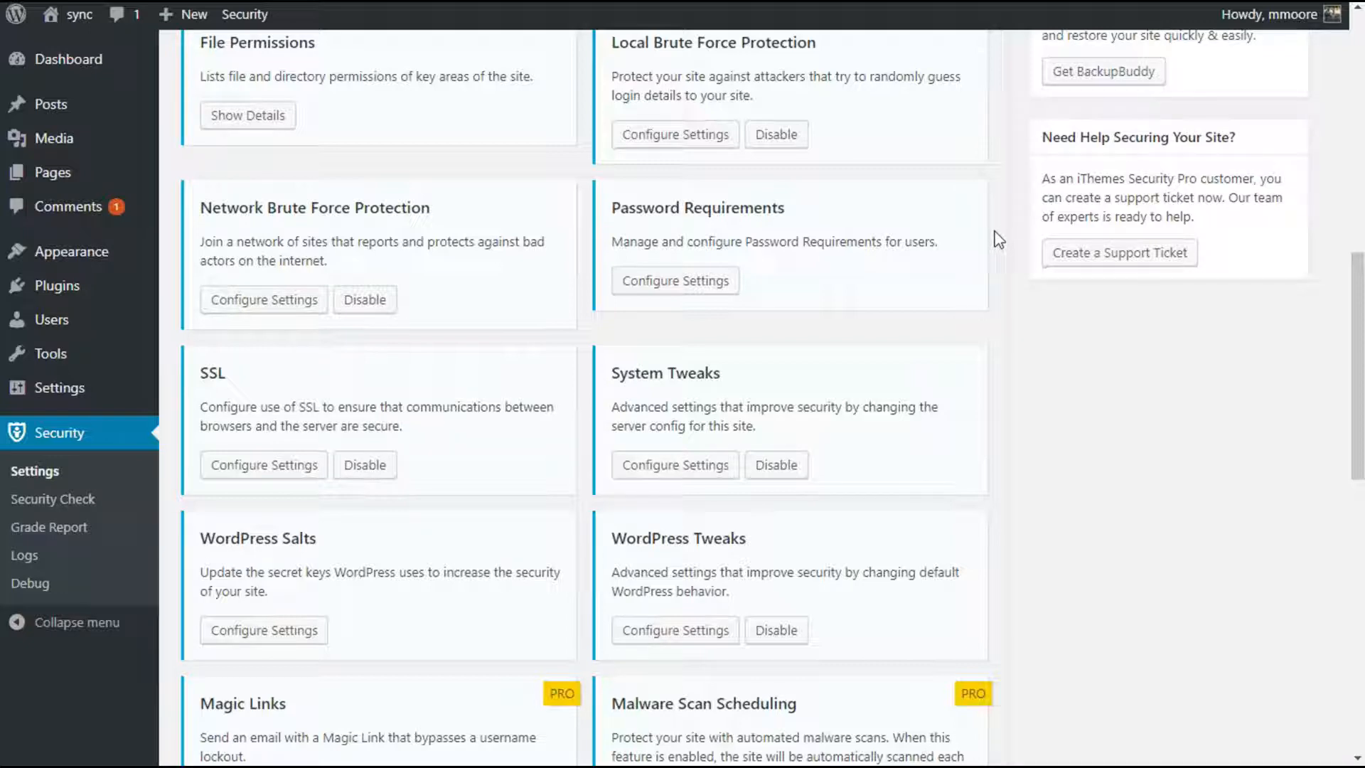
# Step: In the Version Management settings, enable automatic installation of the latest WordPress release and set Plugin Updates to Custom
pyautogui.scroll(-2, 463, 402)
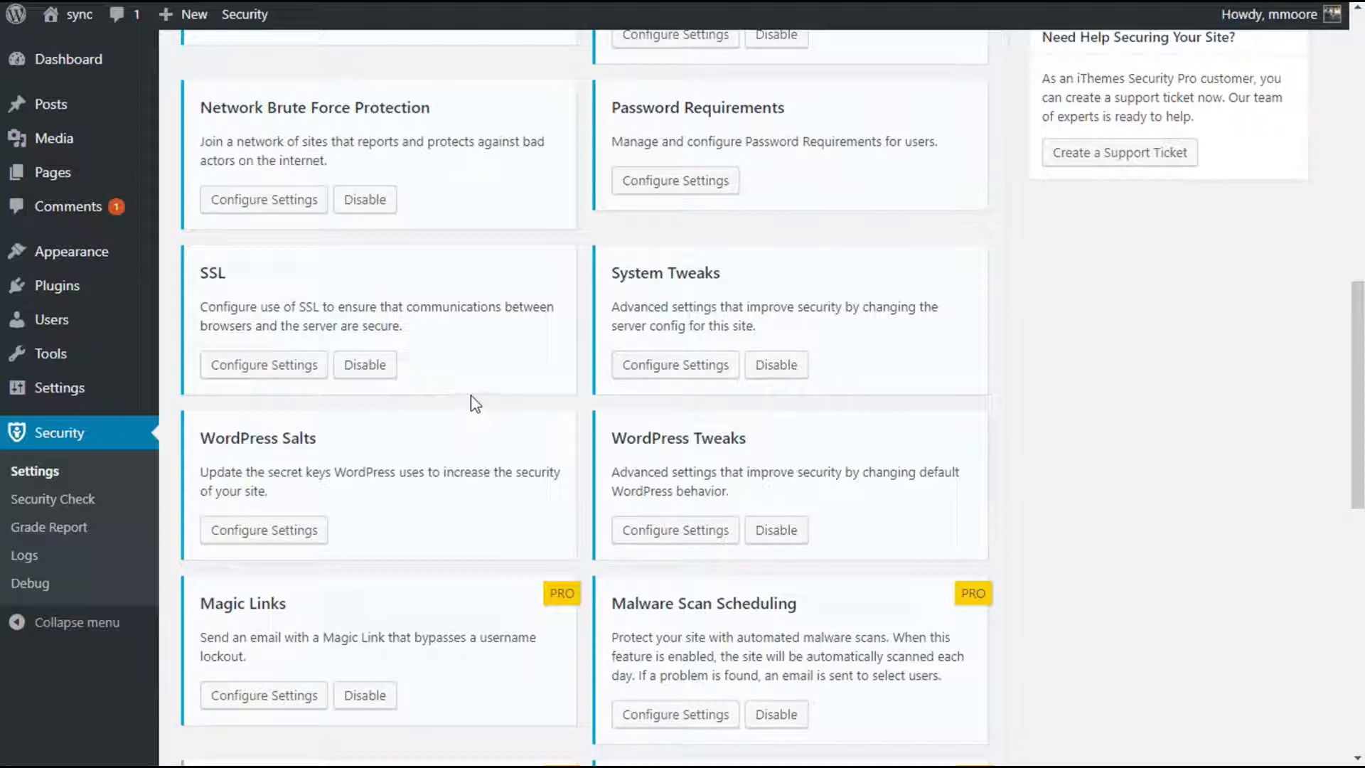
pyautogui.scroll(-3, 474, 403)
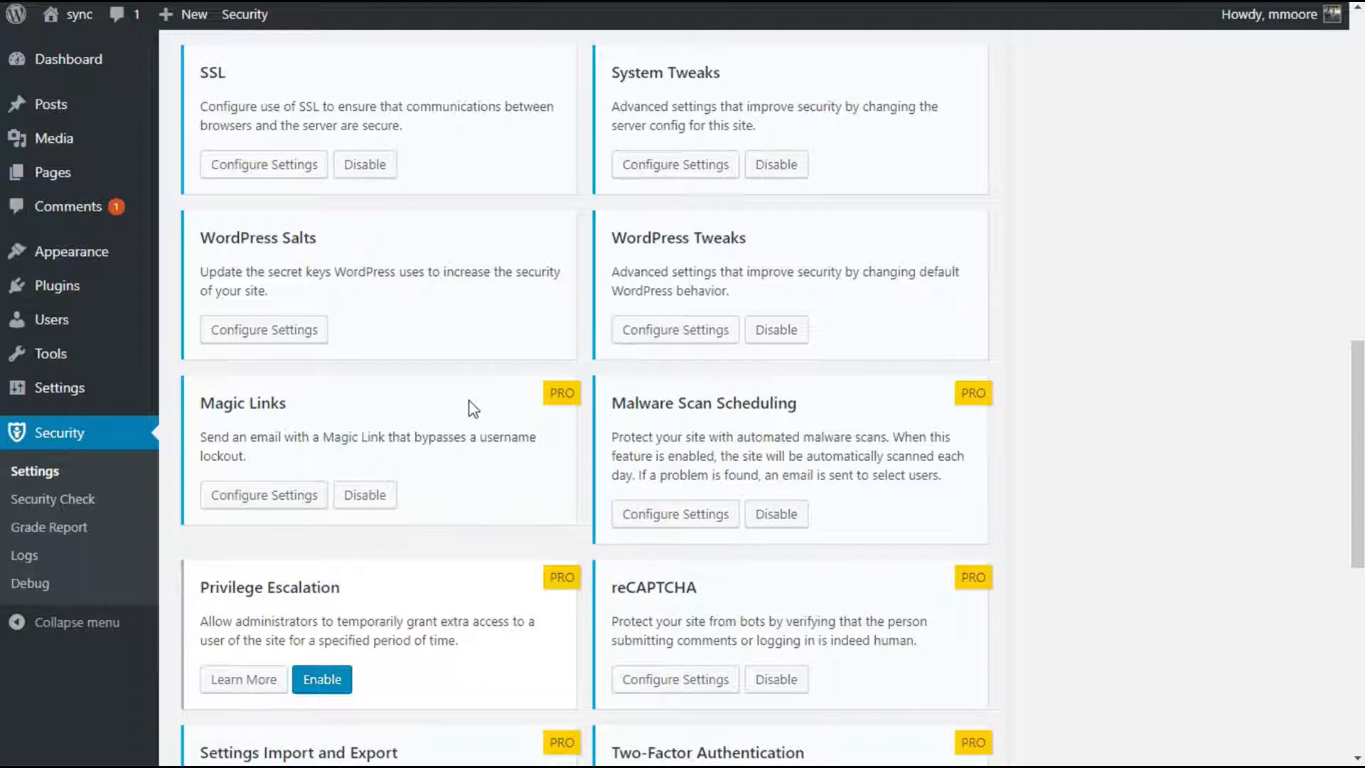
pyautogui.scroll(-7, 470, 400)
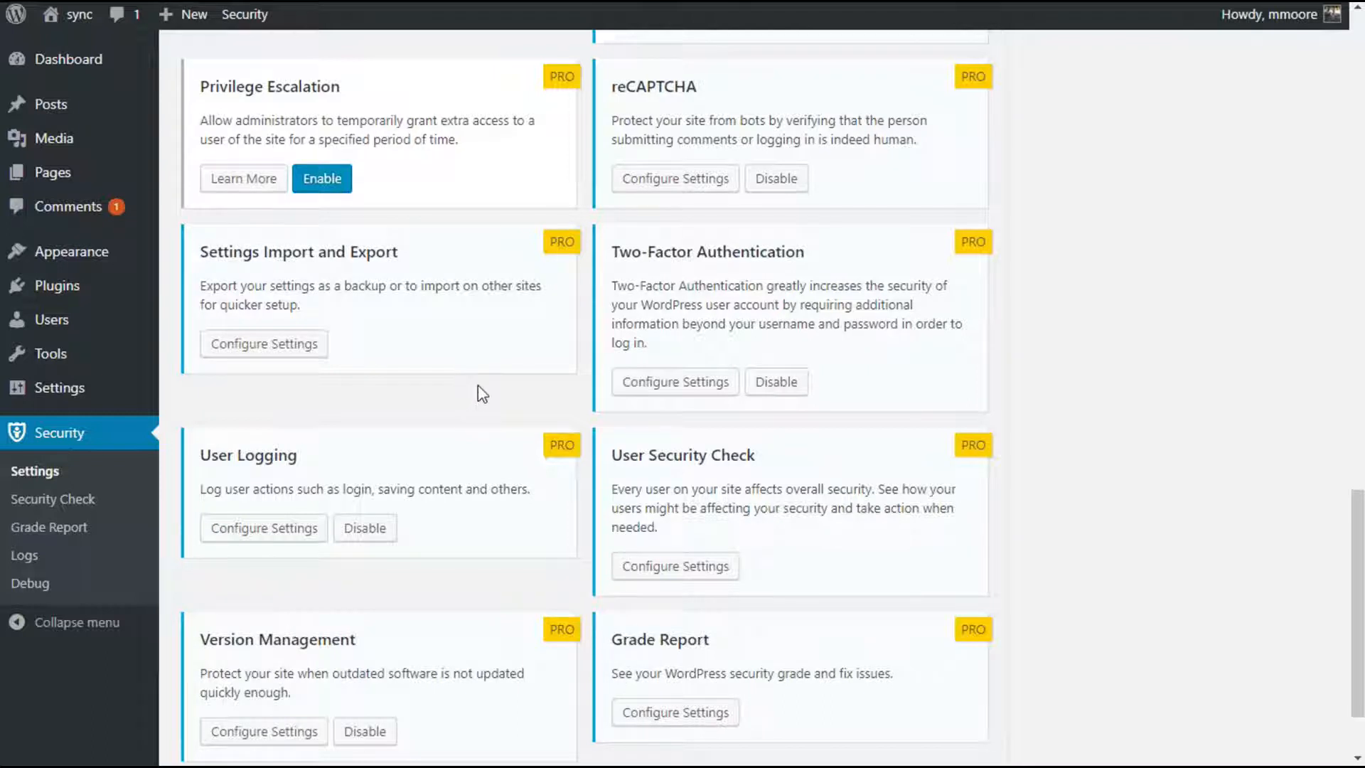
pyautogui.click(263, 732)
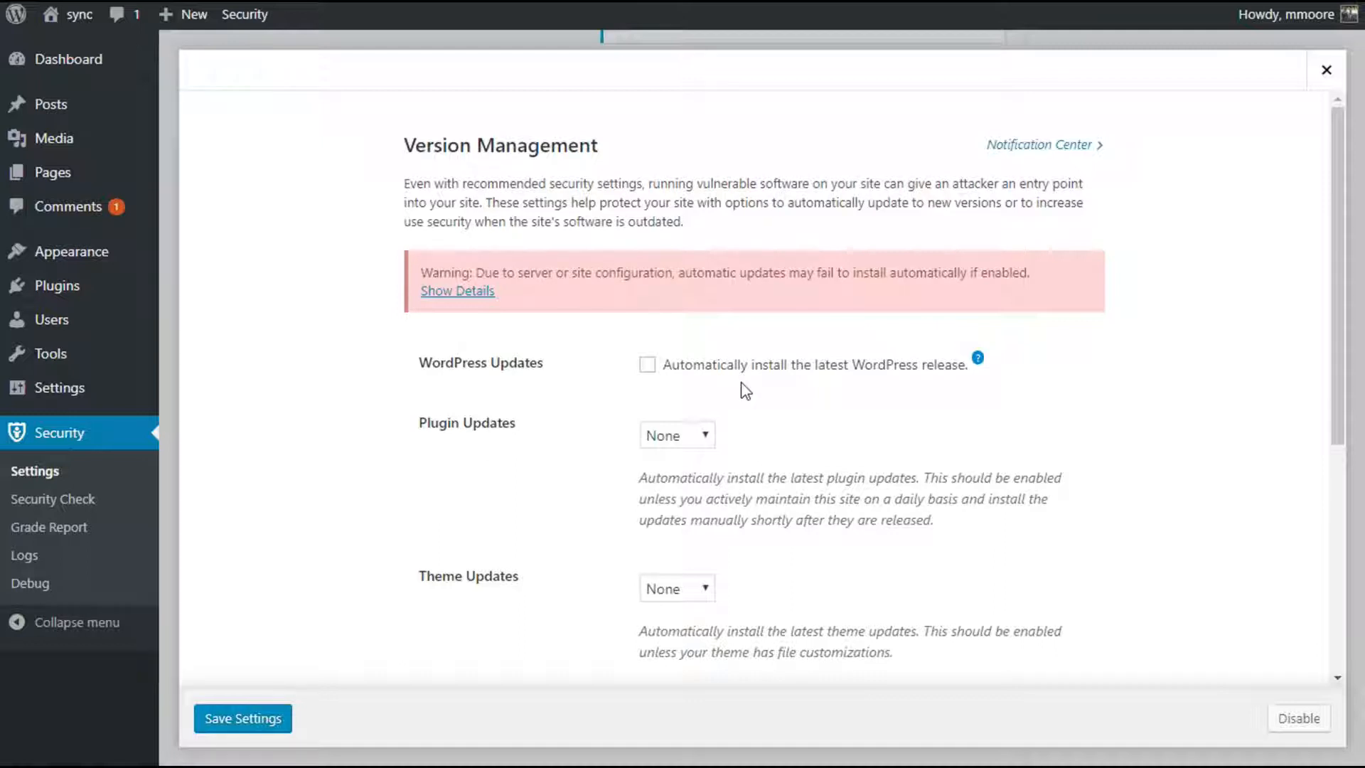
pyautogui.click(745, 368)
pyautogui.click(674, 434)
pyautogui.click(671, 494)
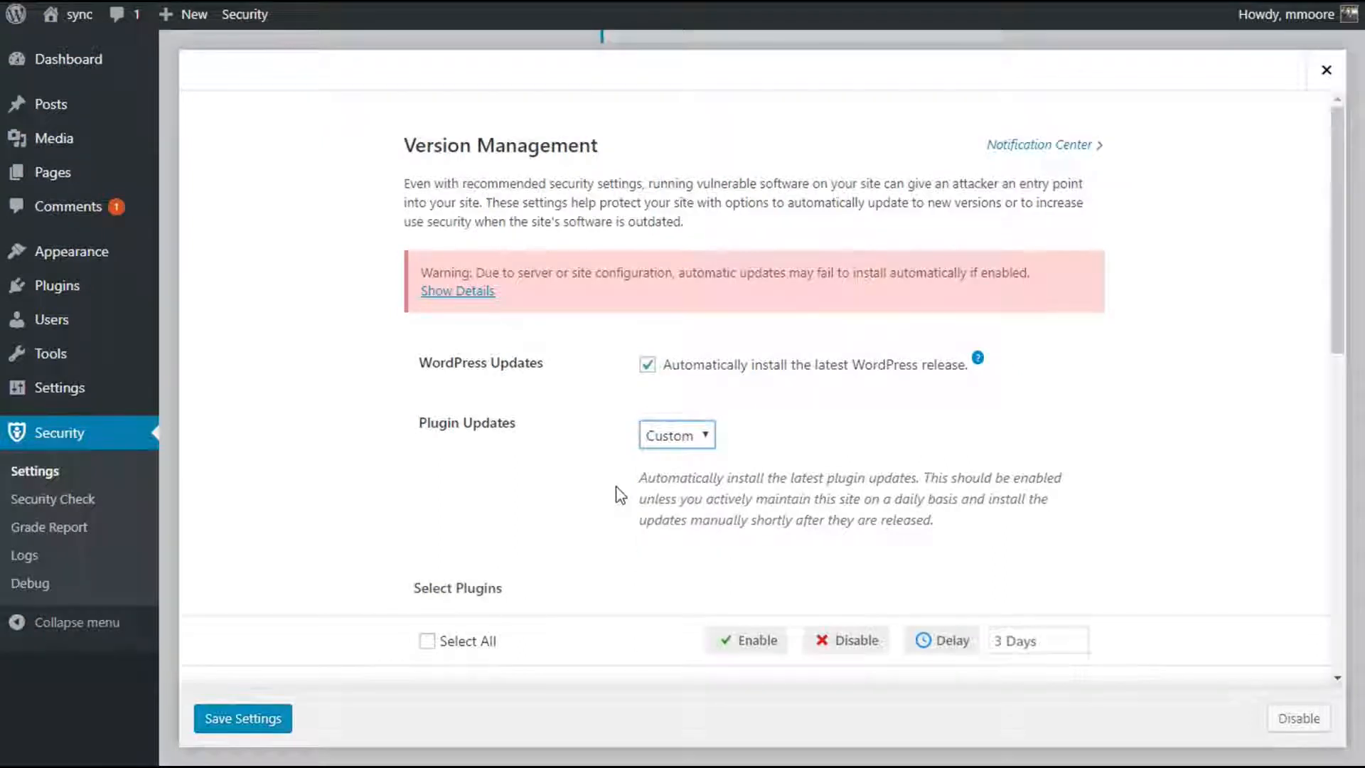
# Step: Set the Akismet Anti-Spam plugin's automatic updates to be delayed by 2 days
pyautogui.scroll(-7, 619, 491)
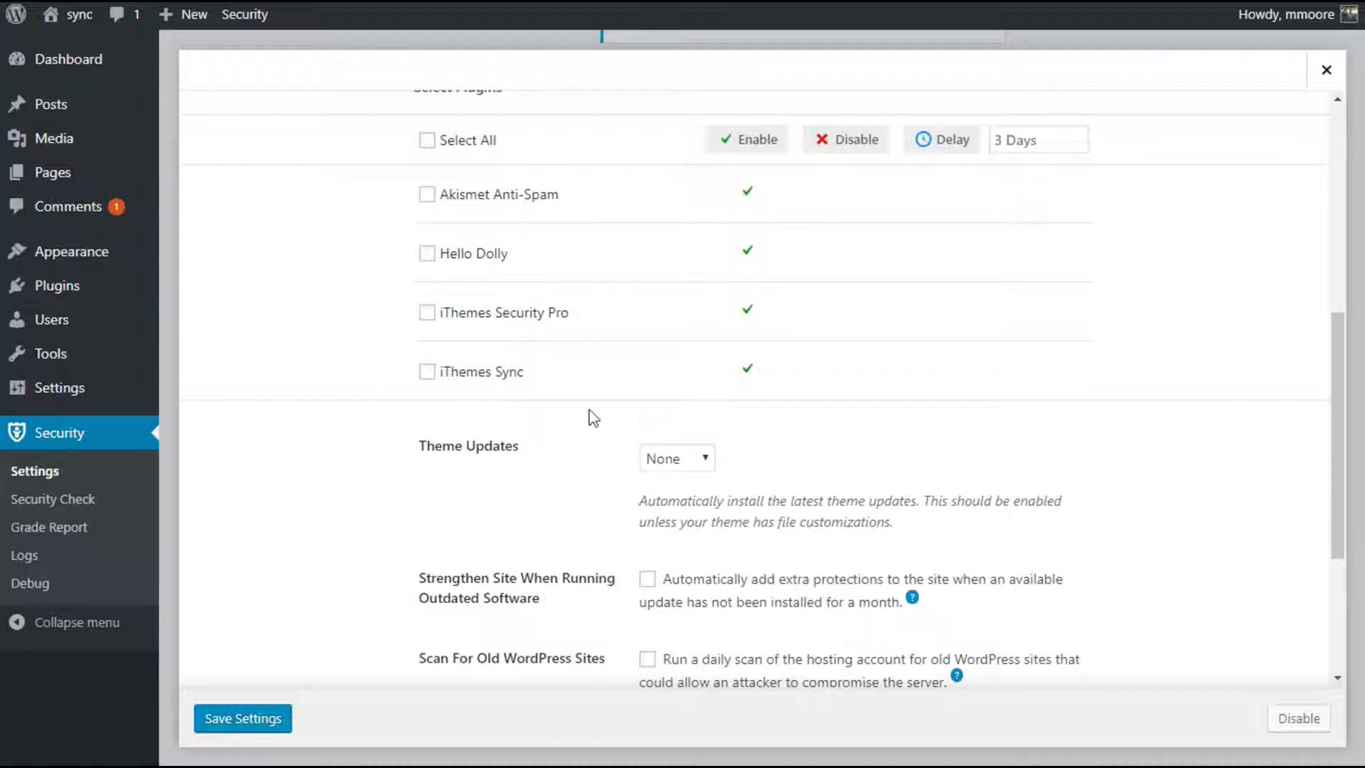
pyautogui.click(456, 194)
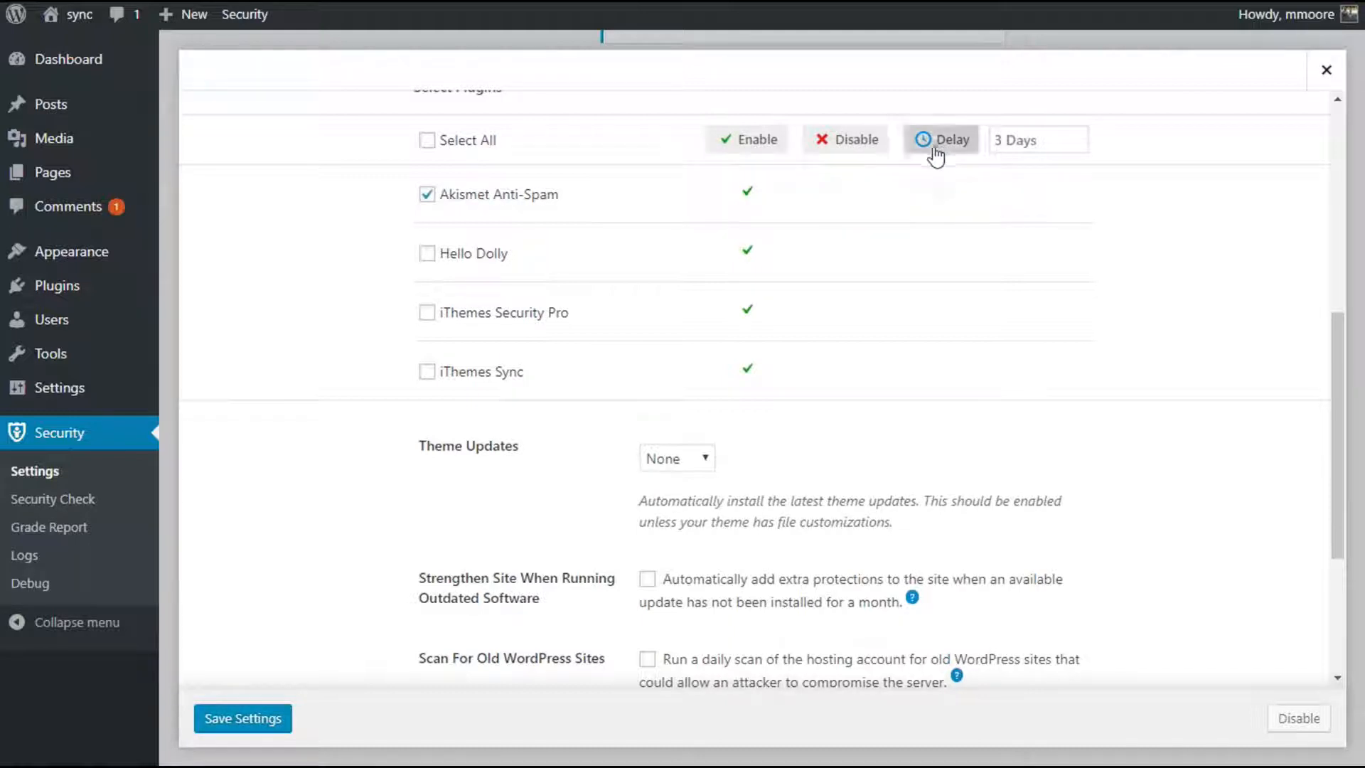
pyautogui.click(939, 192)
pyautogui.click(1057, 185)
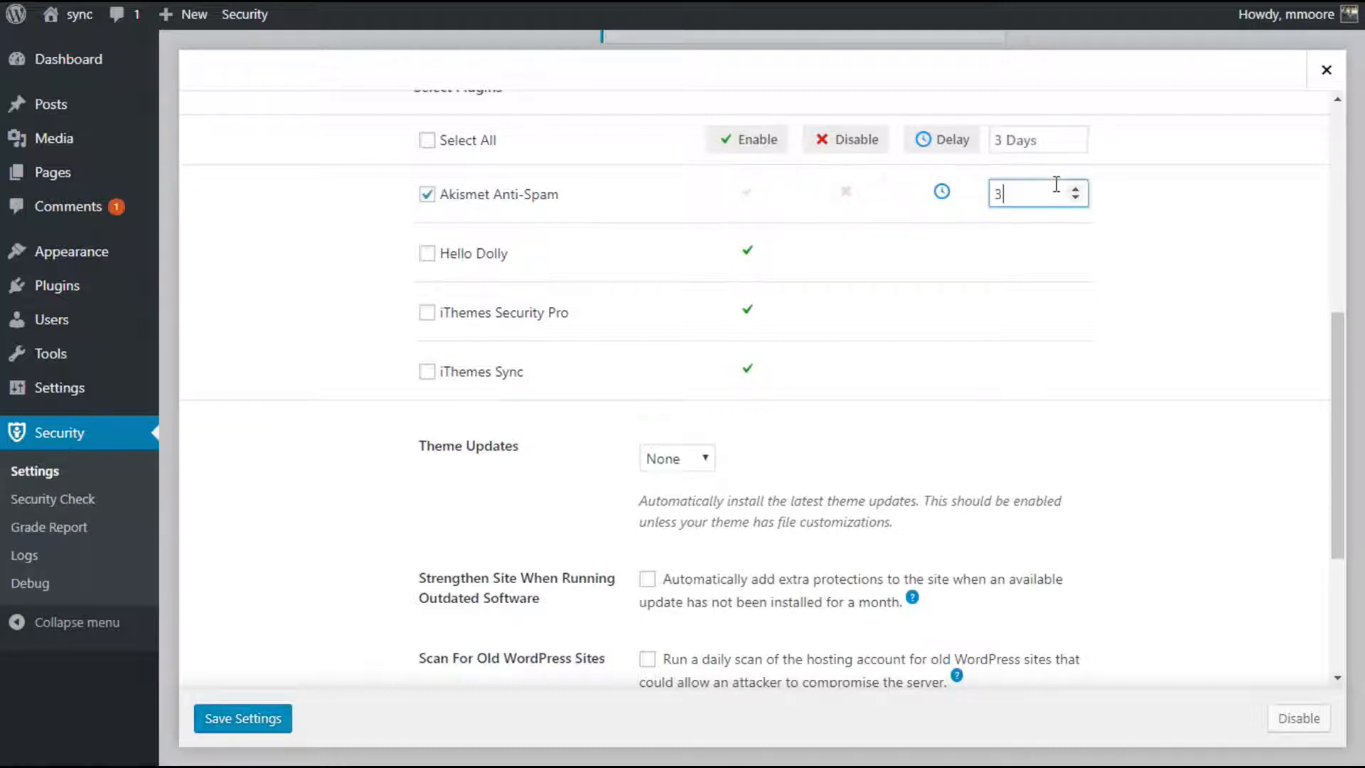
pyautogui.press('BackSpace')
pyautogui.write('2')
# Step: Review the theme update, outdated software and old-site scan options, and save the Version Management settings
pyautogui.scroll(-2, 1035, 189)
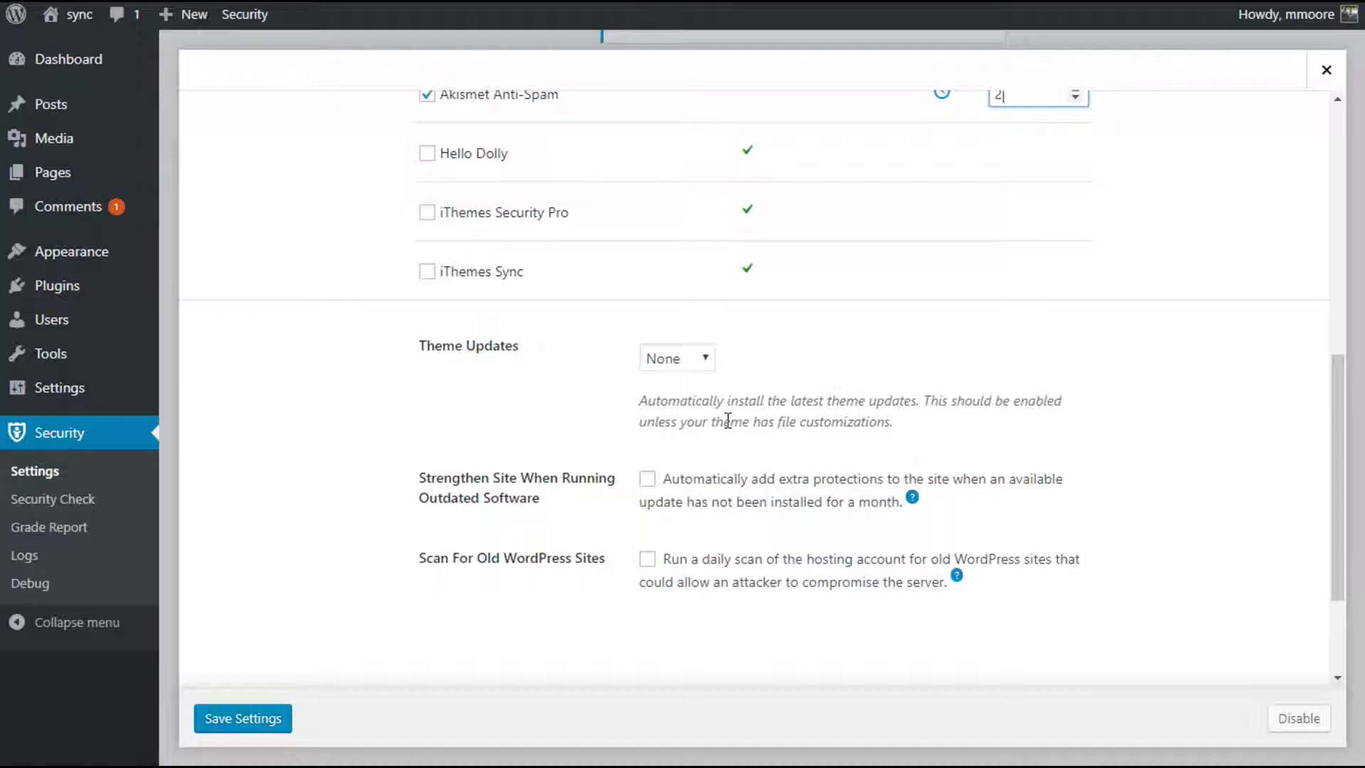
pyautogui.scroll(5, 728, 421)
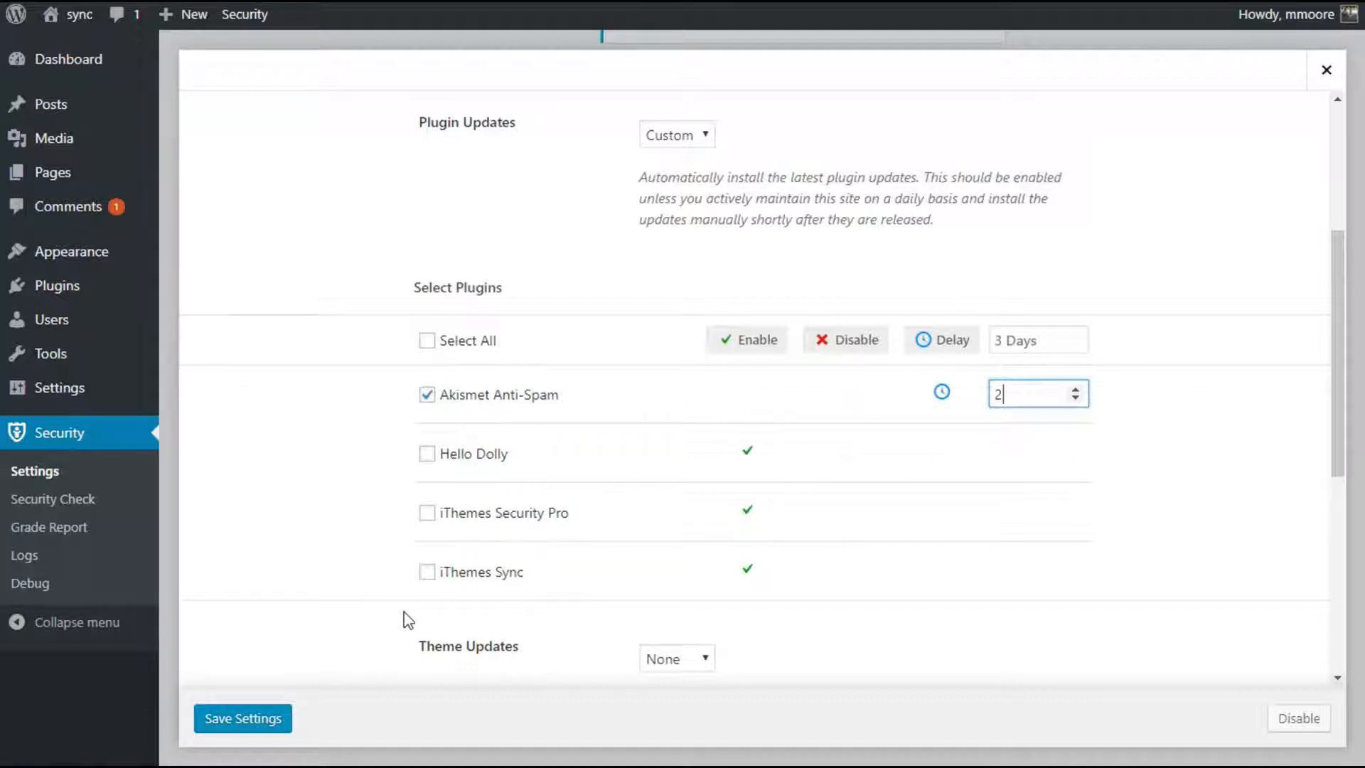
pyautogui.scroll(5, 517, 539)
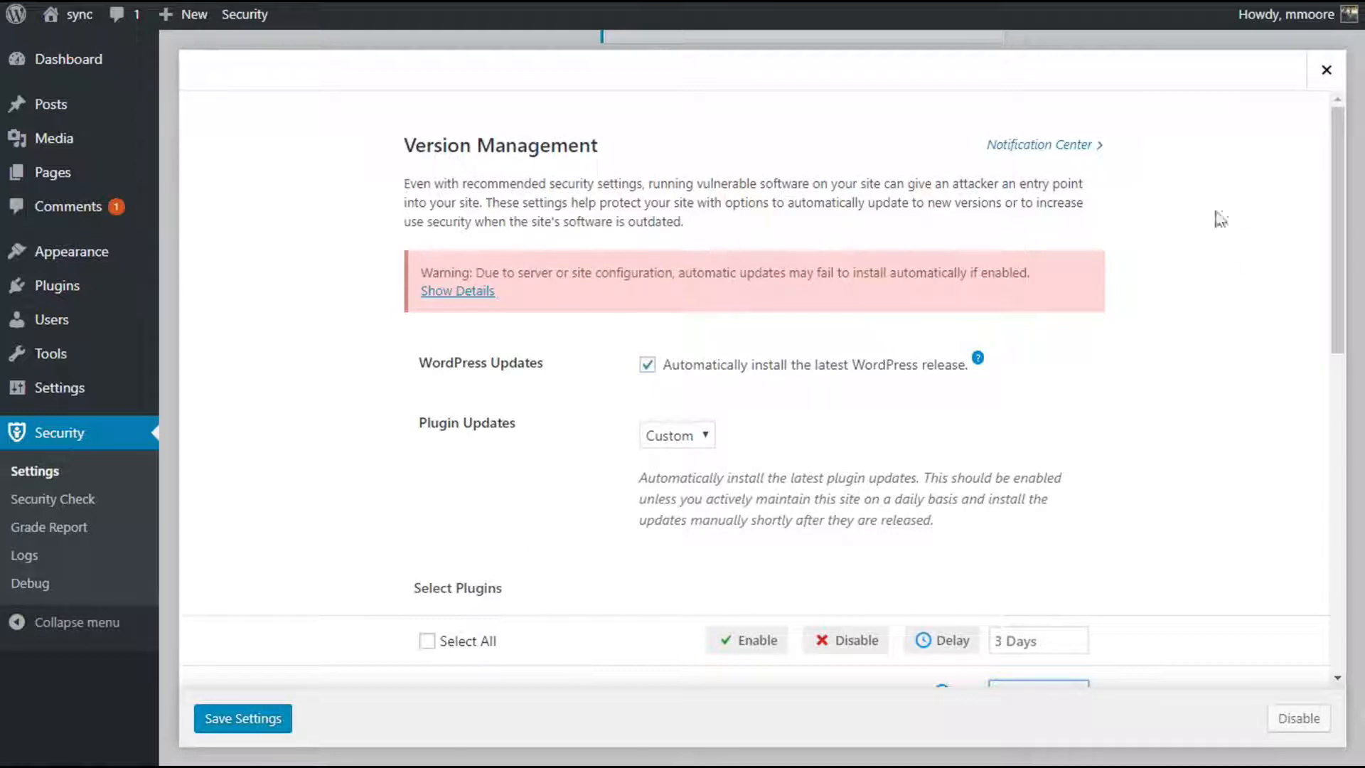
pyautogui.click(245, 719)
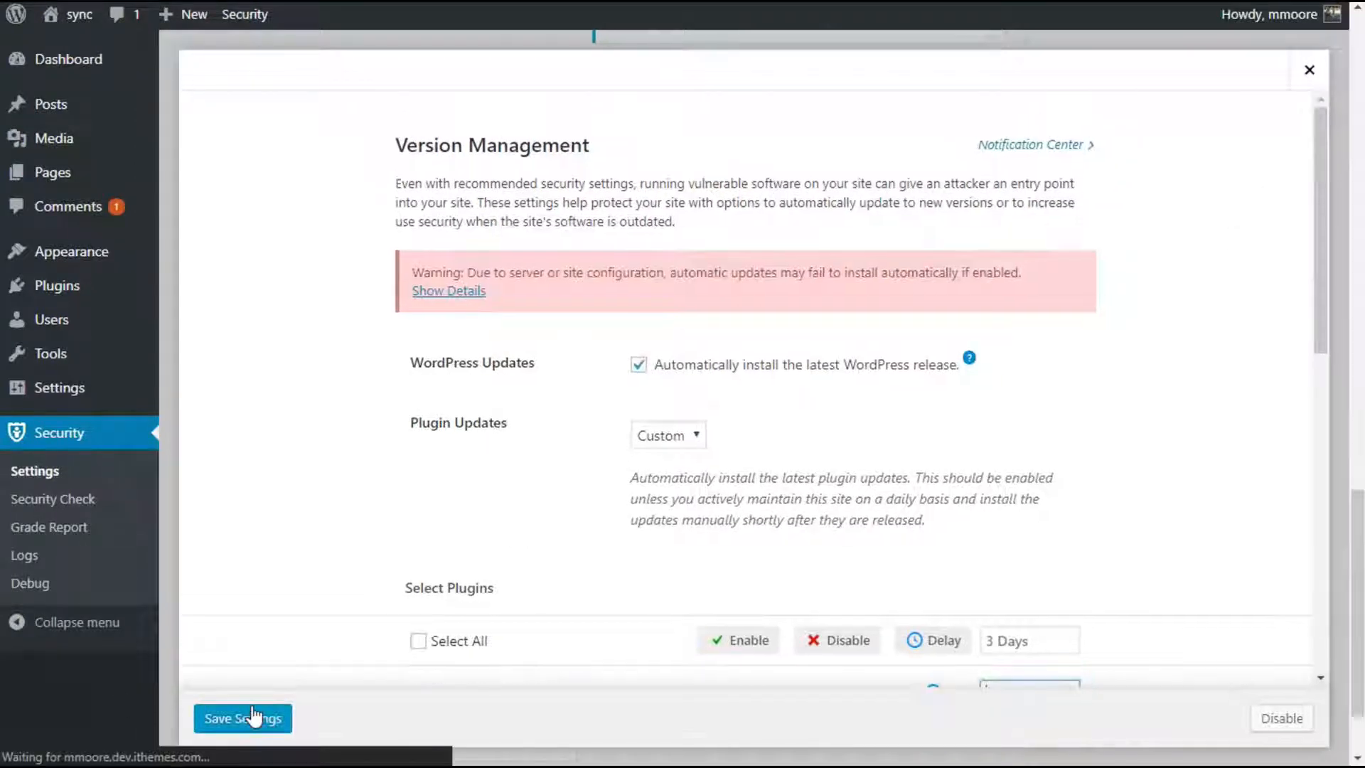
# Step: Review the User Type Protection choices in the Two-Factor Authentication settings and the role setting in User Logging, closing both modules
pyautogui.scroll(-1, 595, 427)
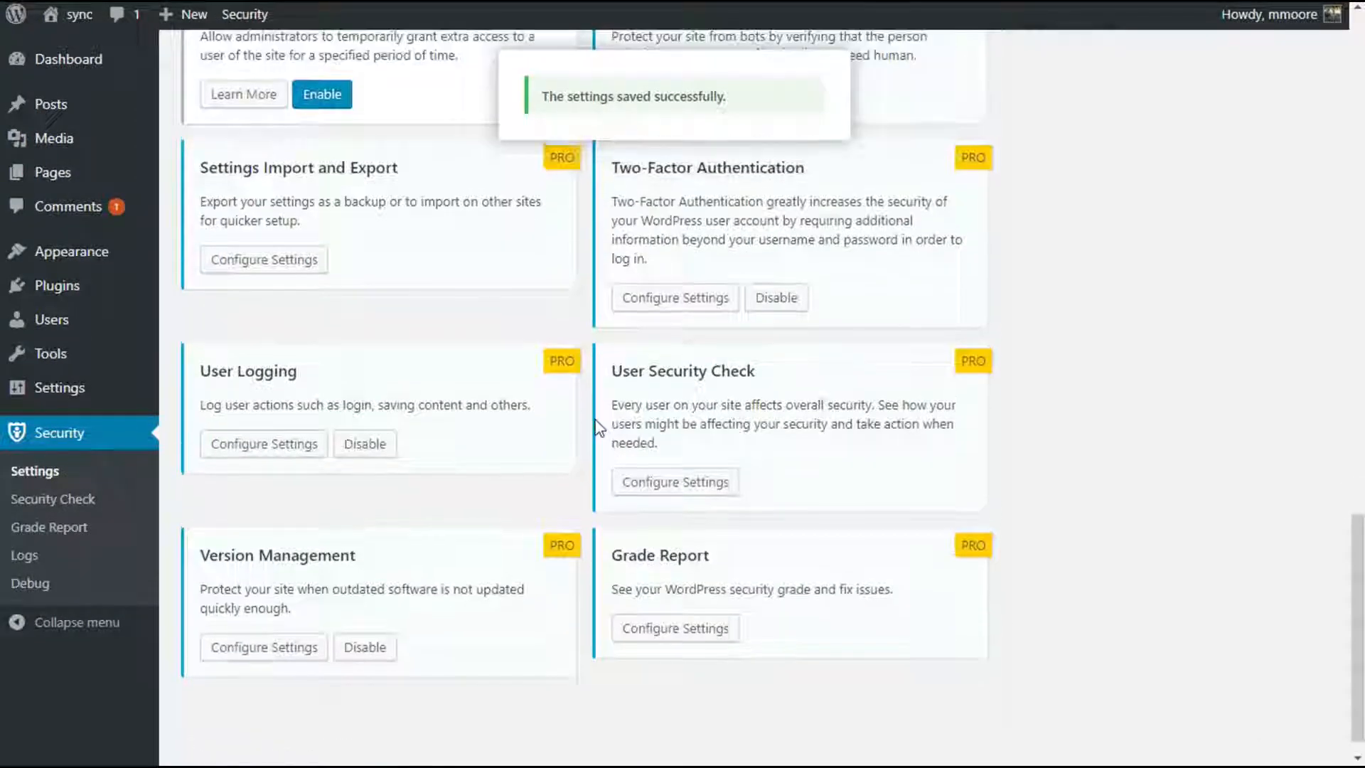
pyautogui.scroll(1, 596, 428)
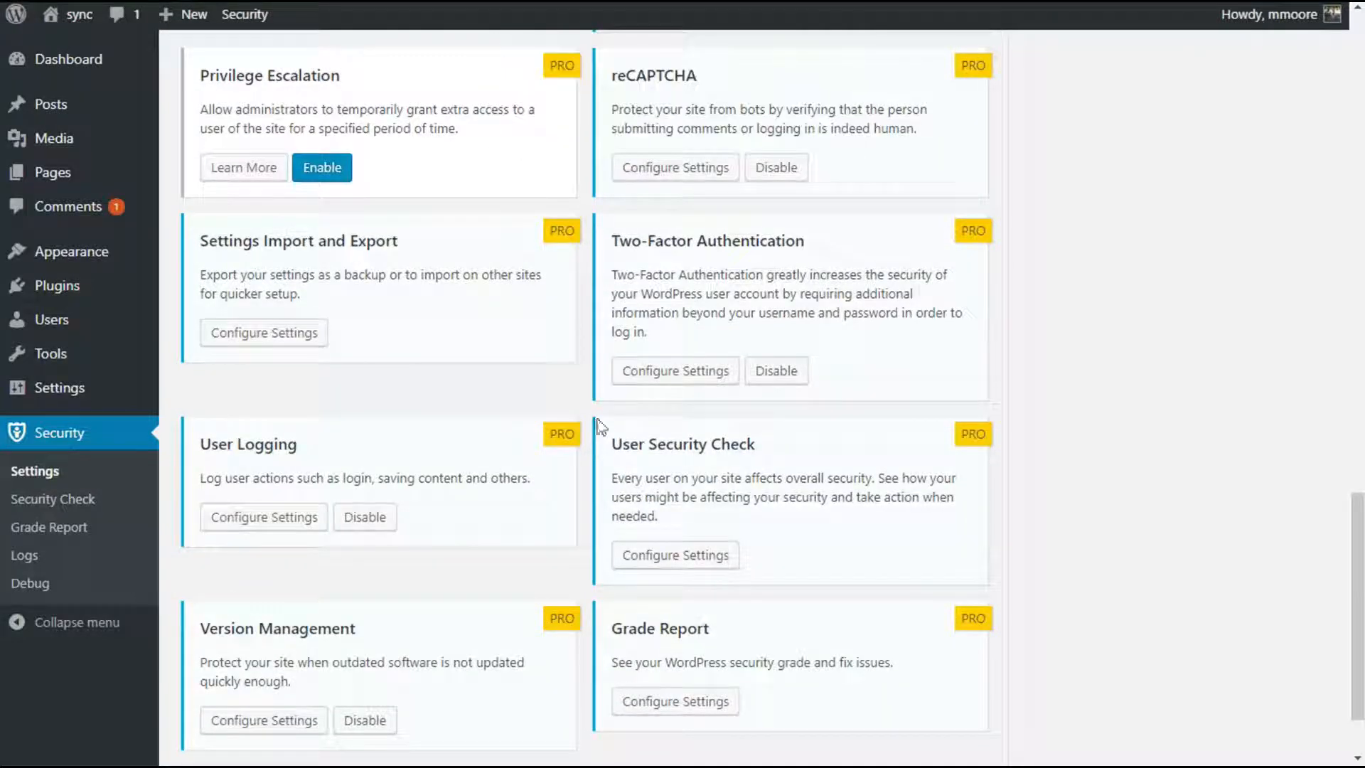
pyautogui.click(675, 382)
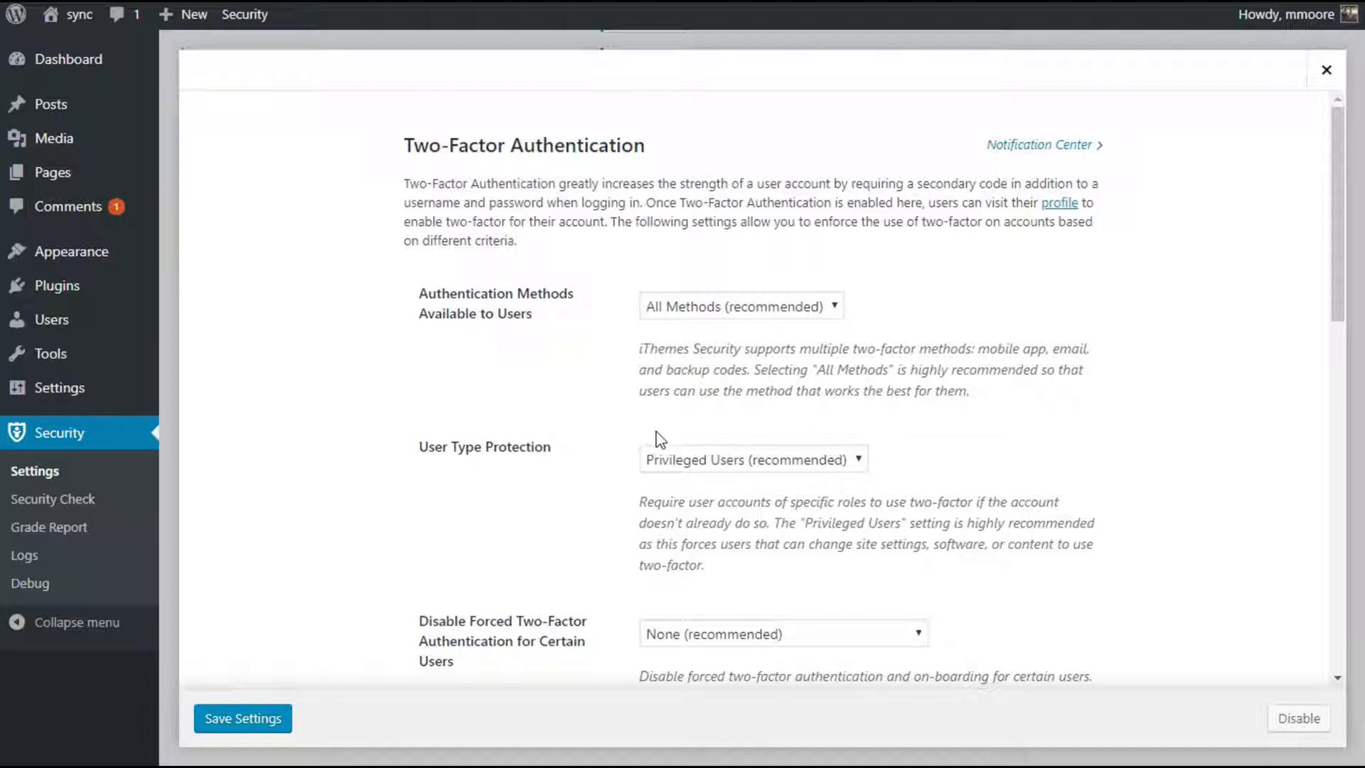
pyautogui.scroll(-4, 655, 435)
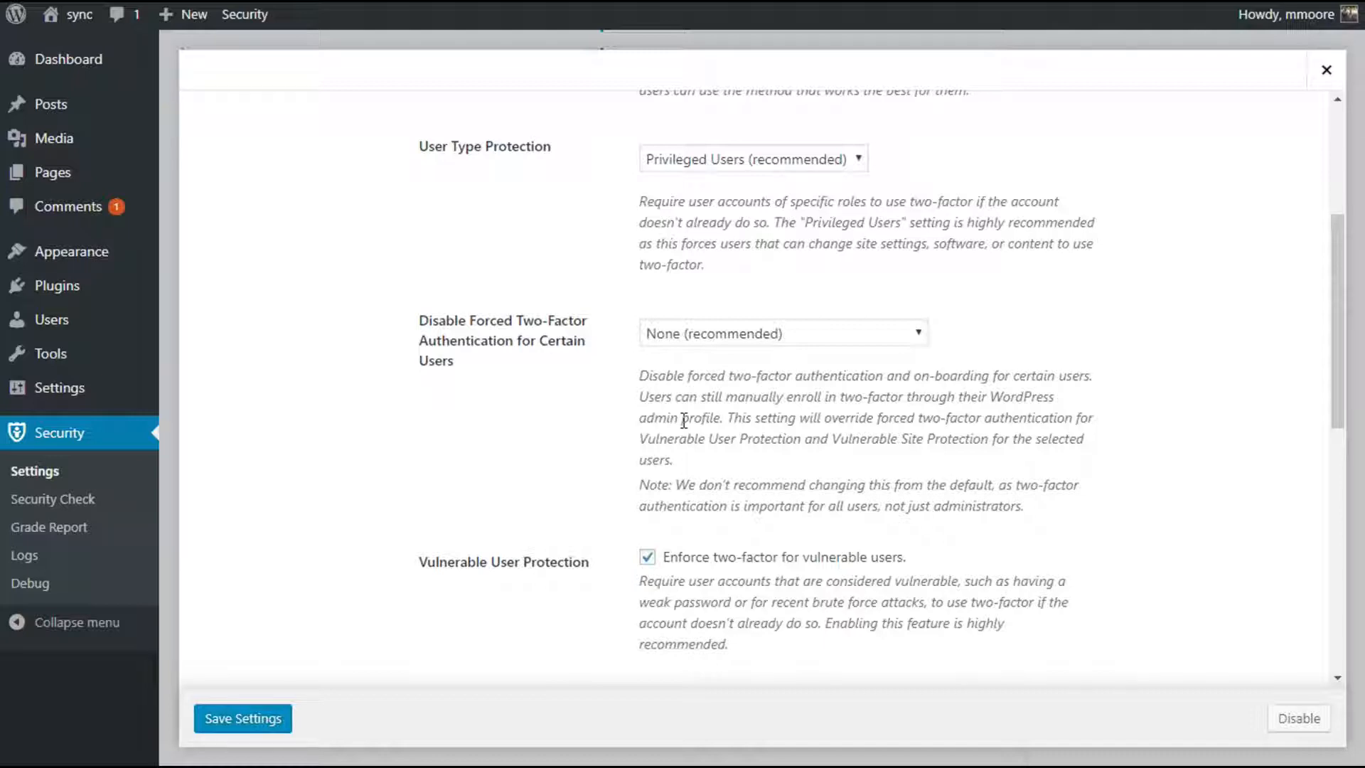
pyautogui.scroll(5, 683, 420)
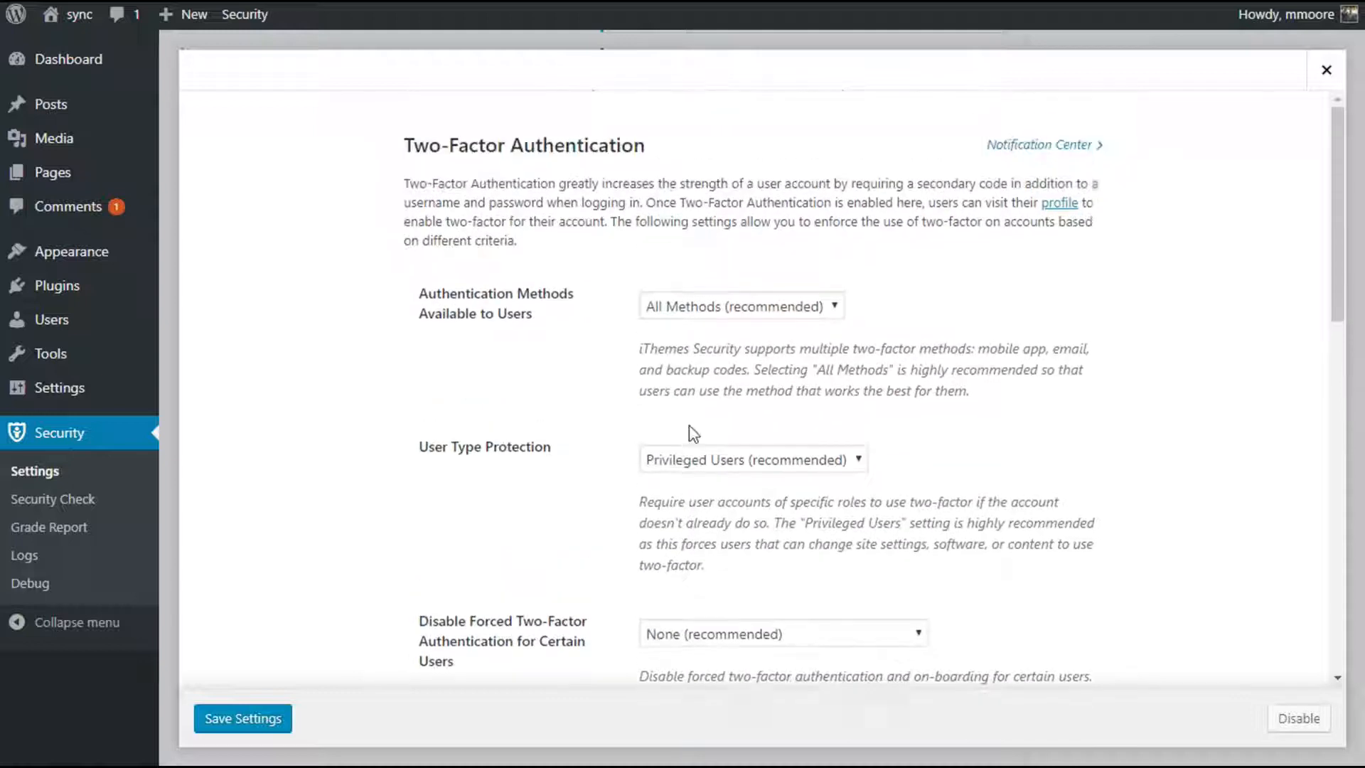
pyautogui.click(684, 462)
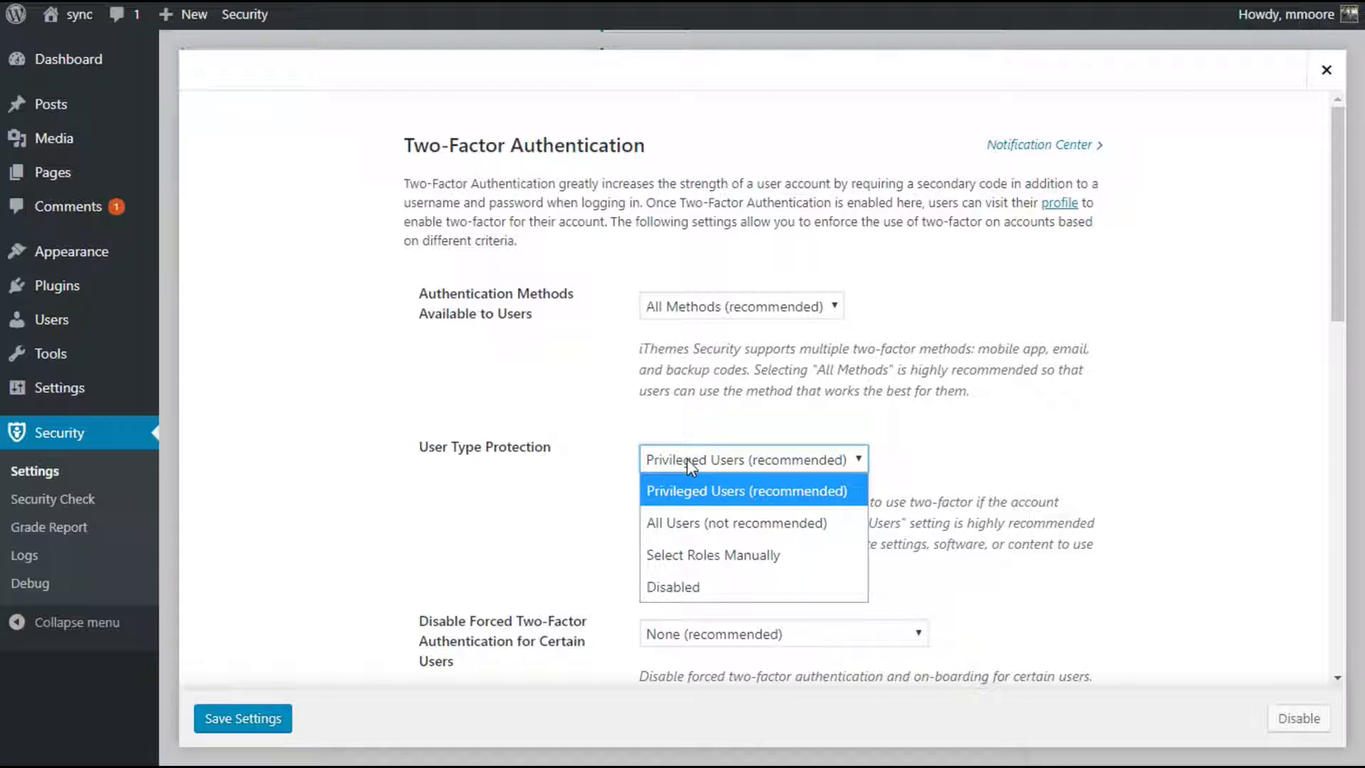
pyautogui.click(739, 391)
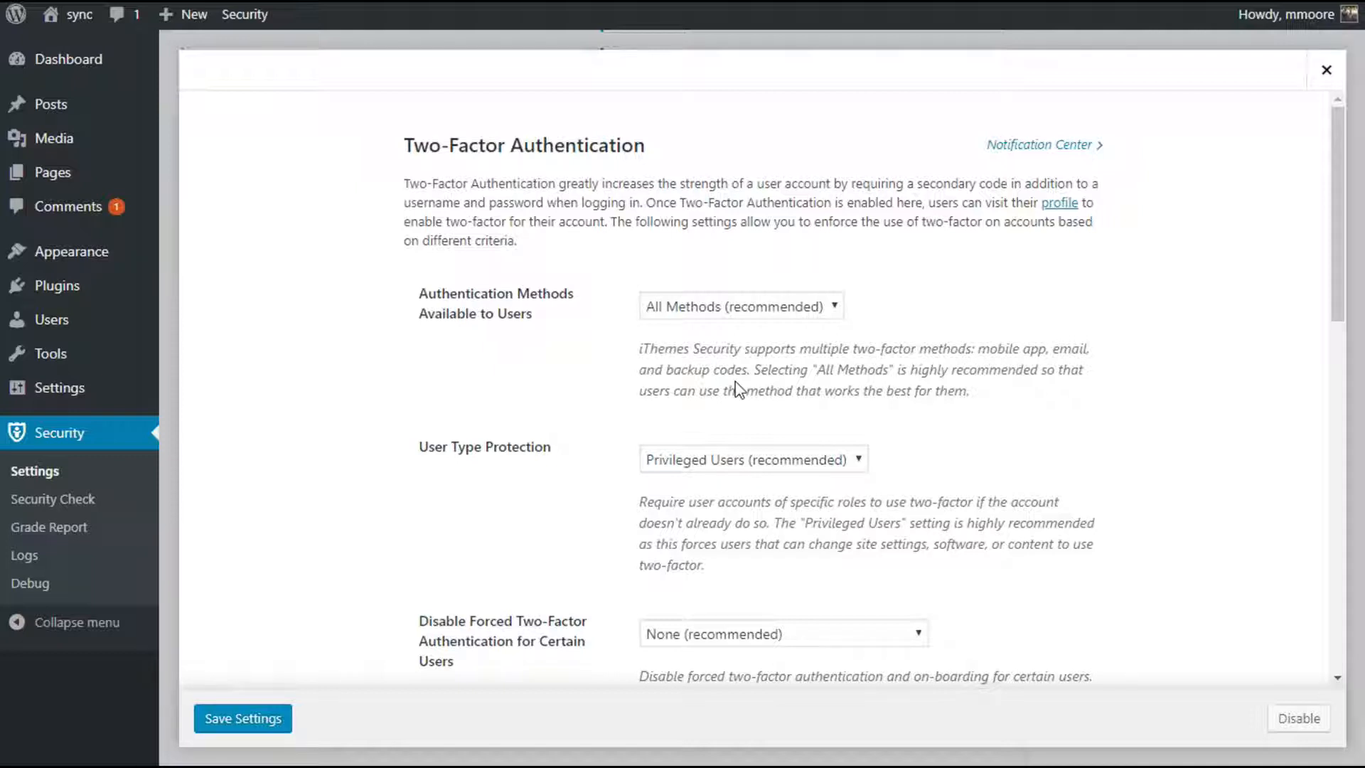
pyautogui.click(1323, 74)
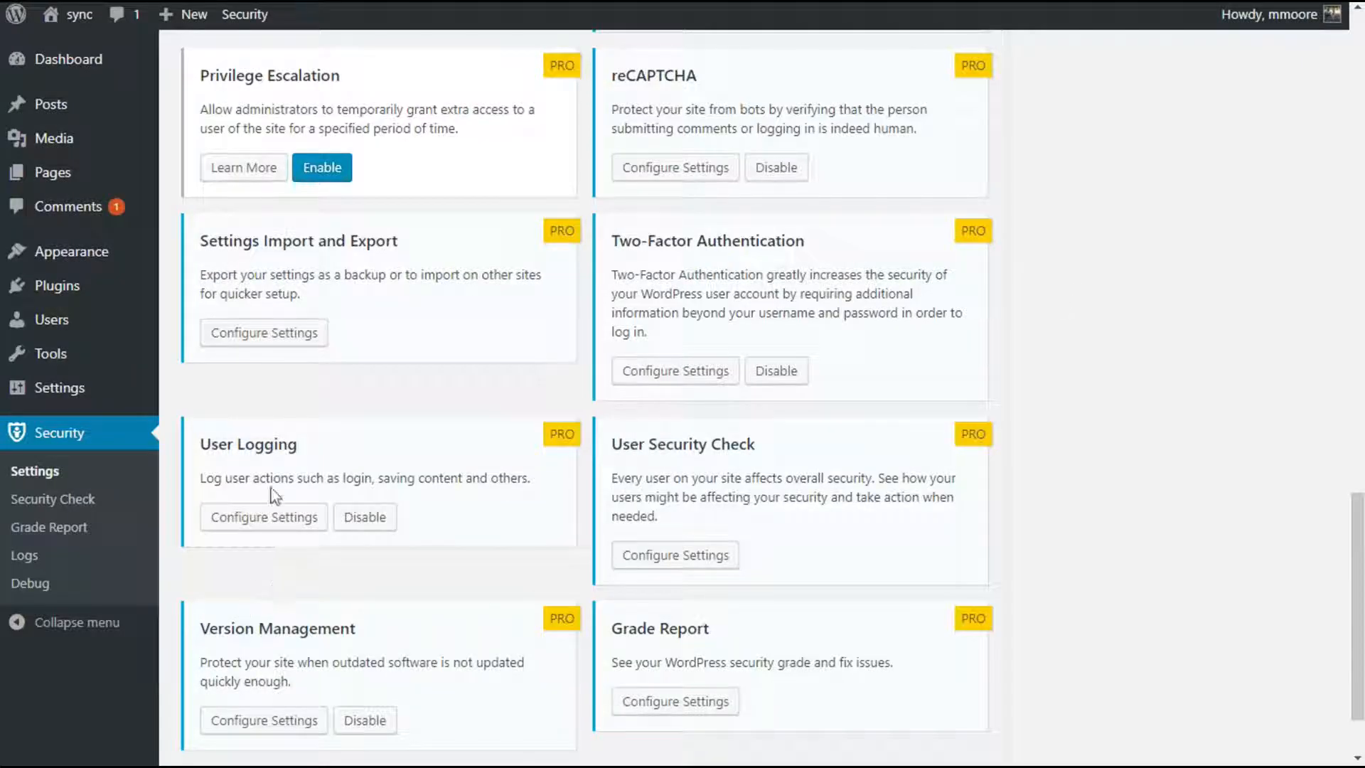
pyautogui.click(263, 517)
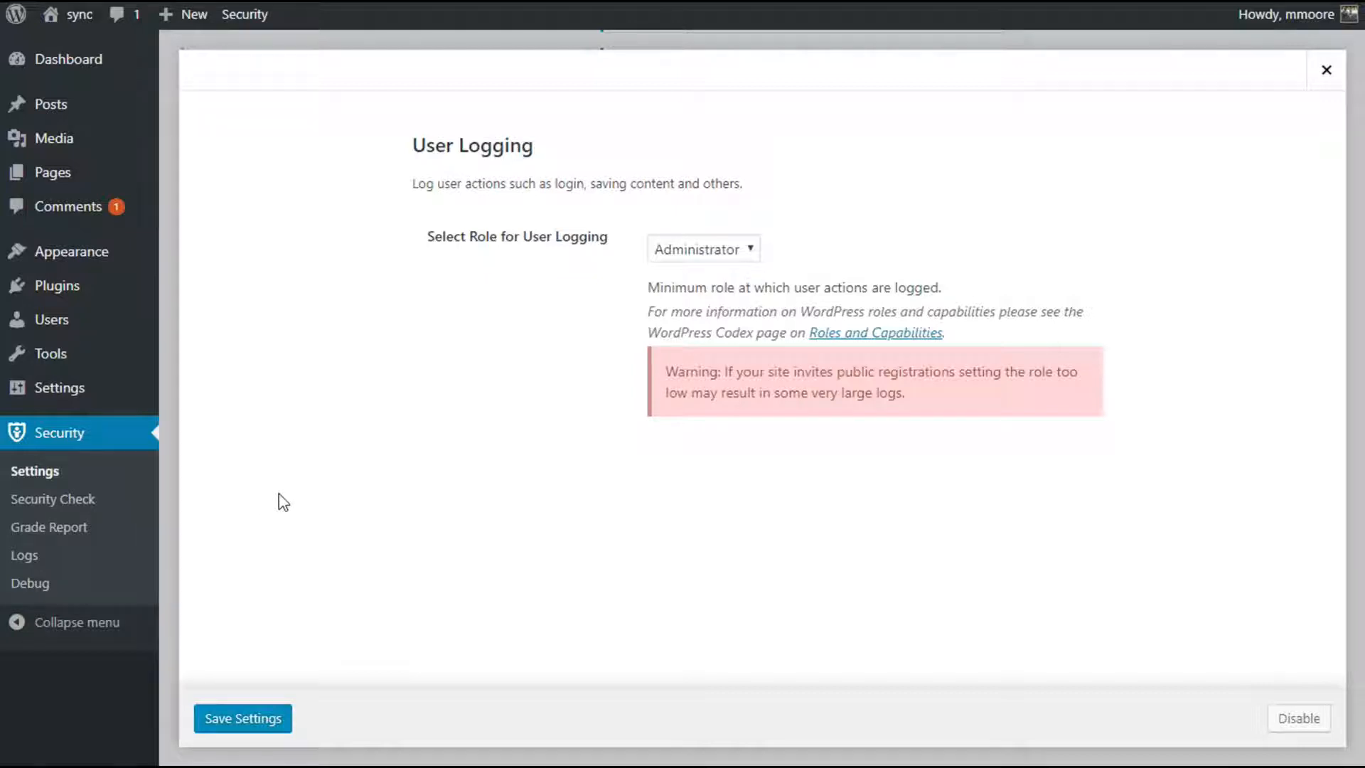
pyautogui.click(1326, 69)
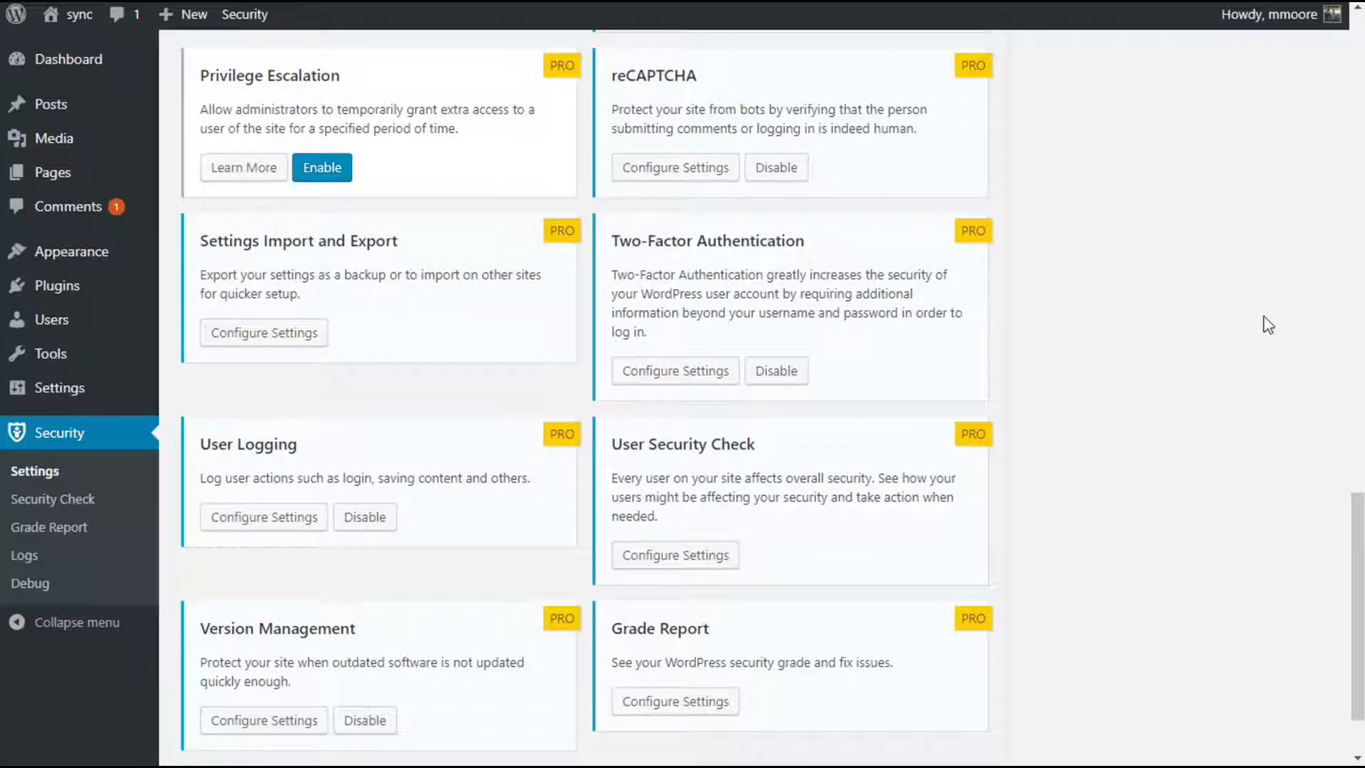
# Step: In the User Security Check module, log the administrator account out of all its other sessions and close the module
pyautogui.scroll(1, 1268, 325)
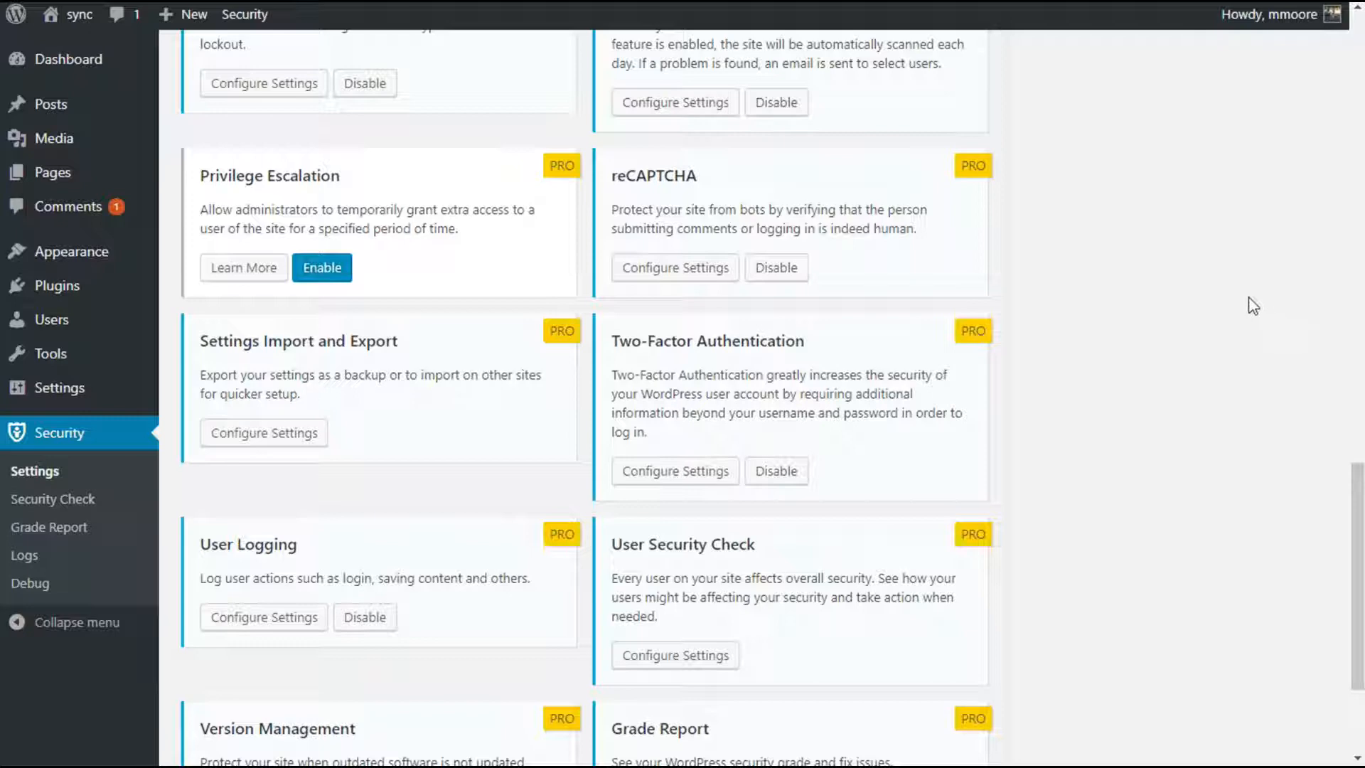
pyautogui.scroll(1, 709, 633)
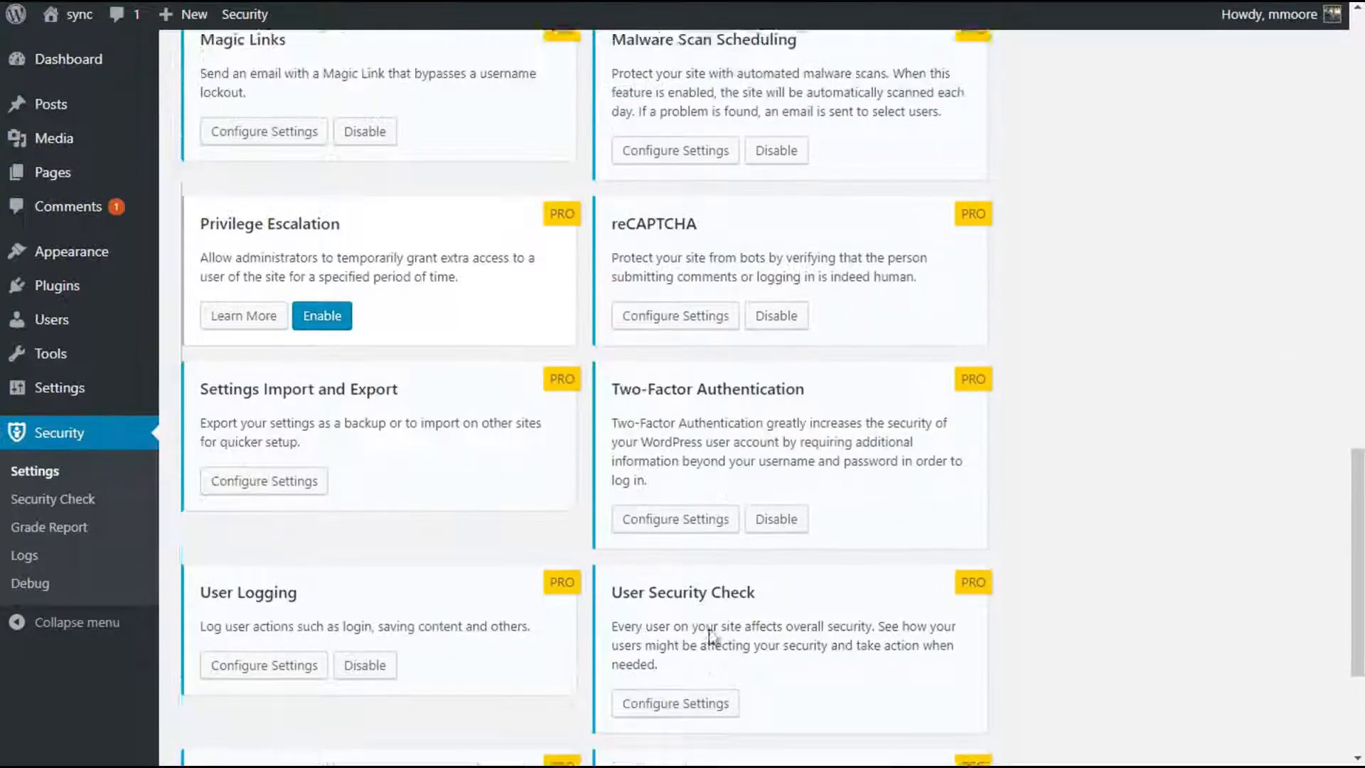
pyautogui.scroll(-2, 694, 676)
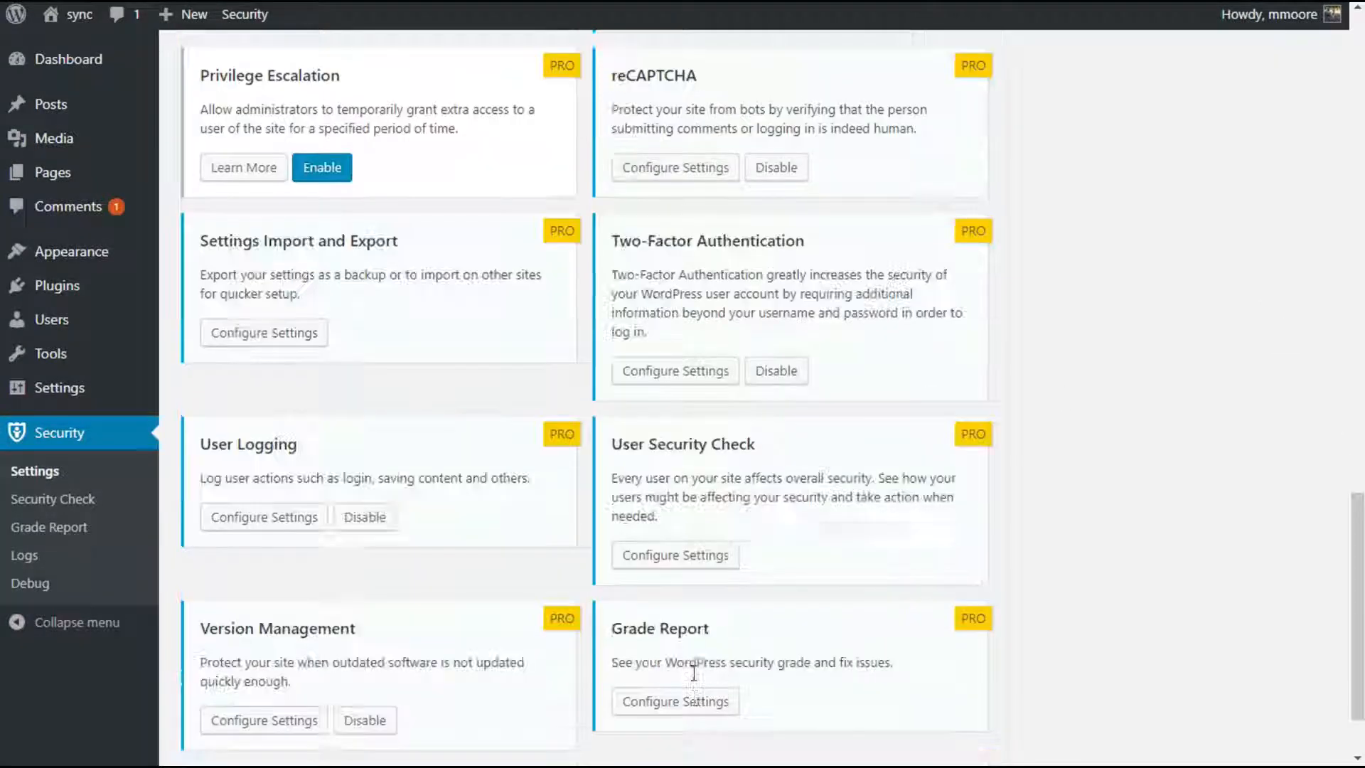
pyautogui.click(695, 557)
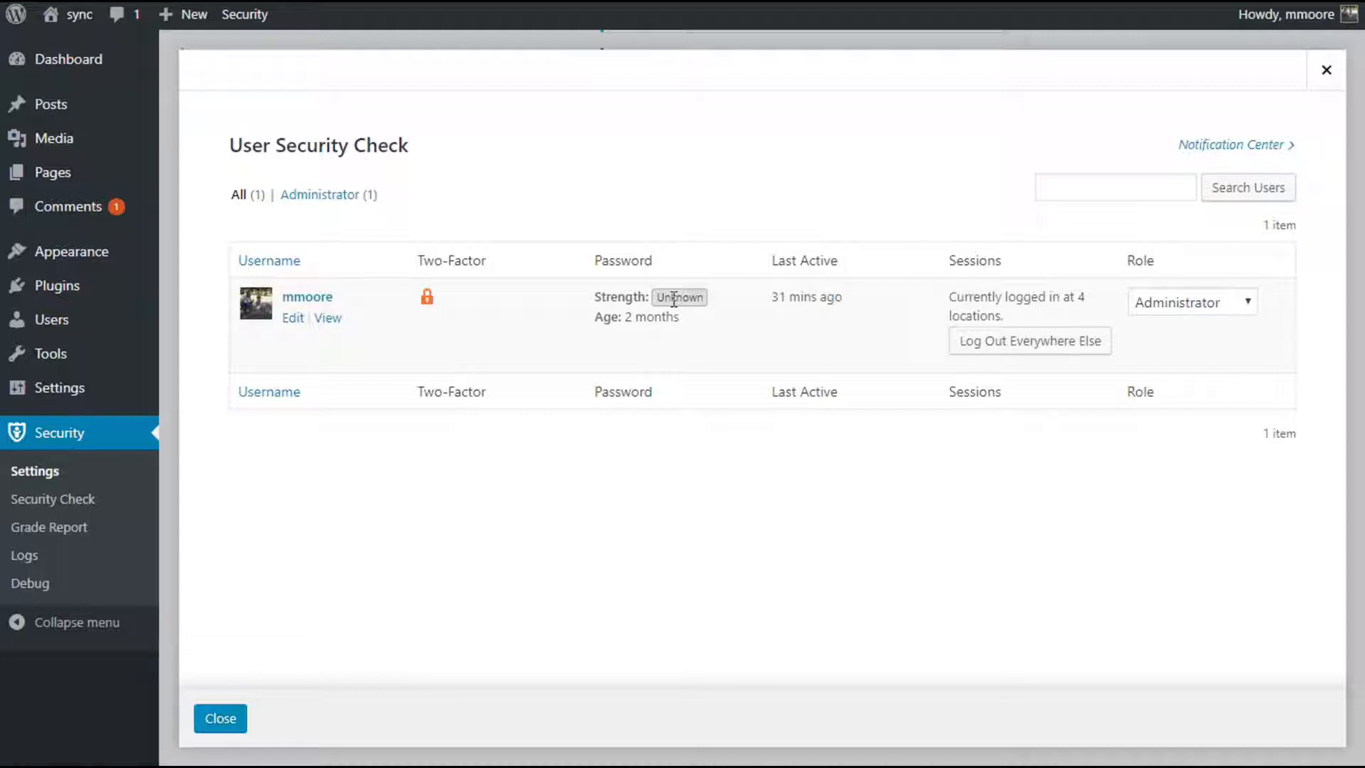
pyautogui.tripleClick(1036, 302)
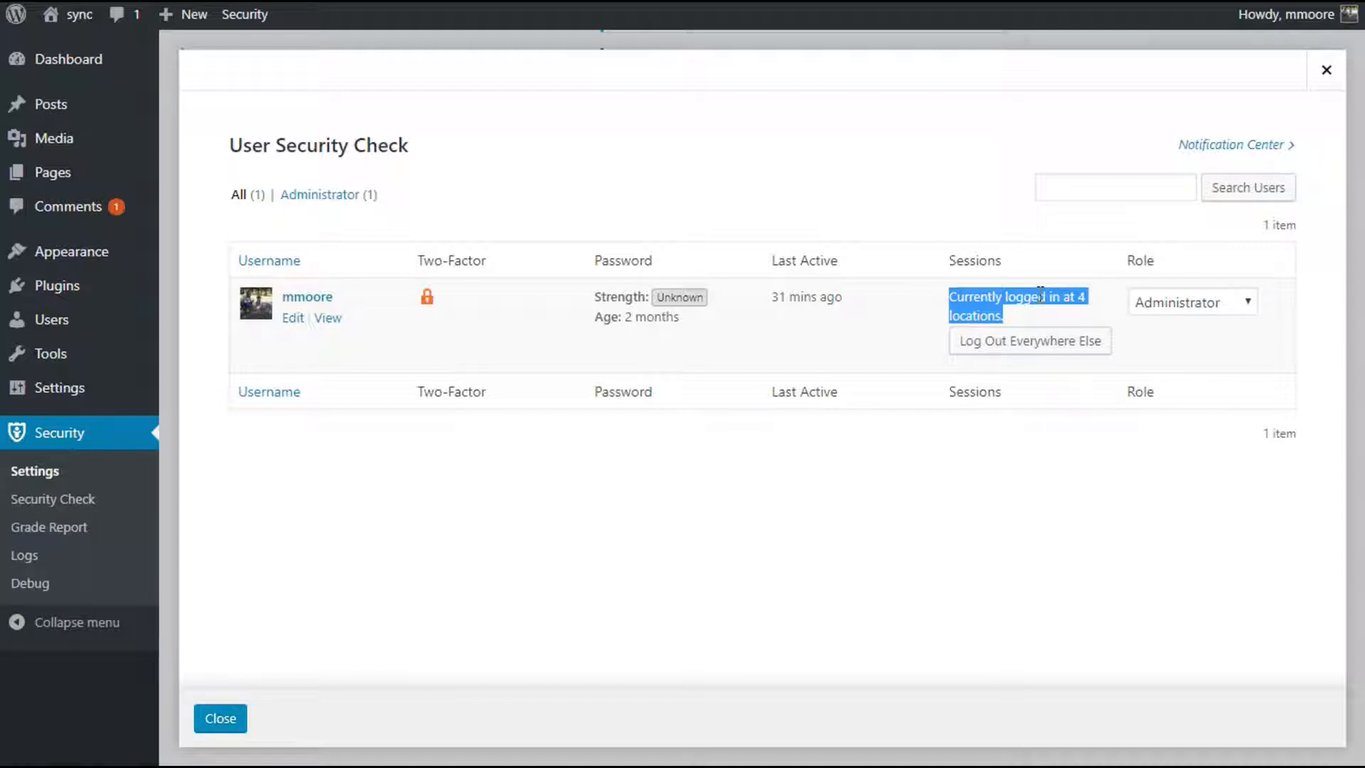
pyautogui.click(1088, 352)
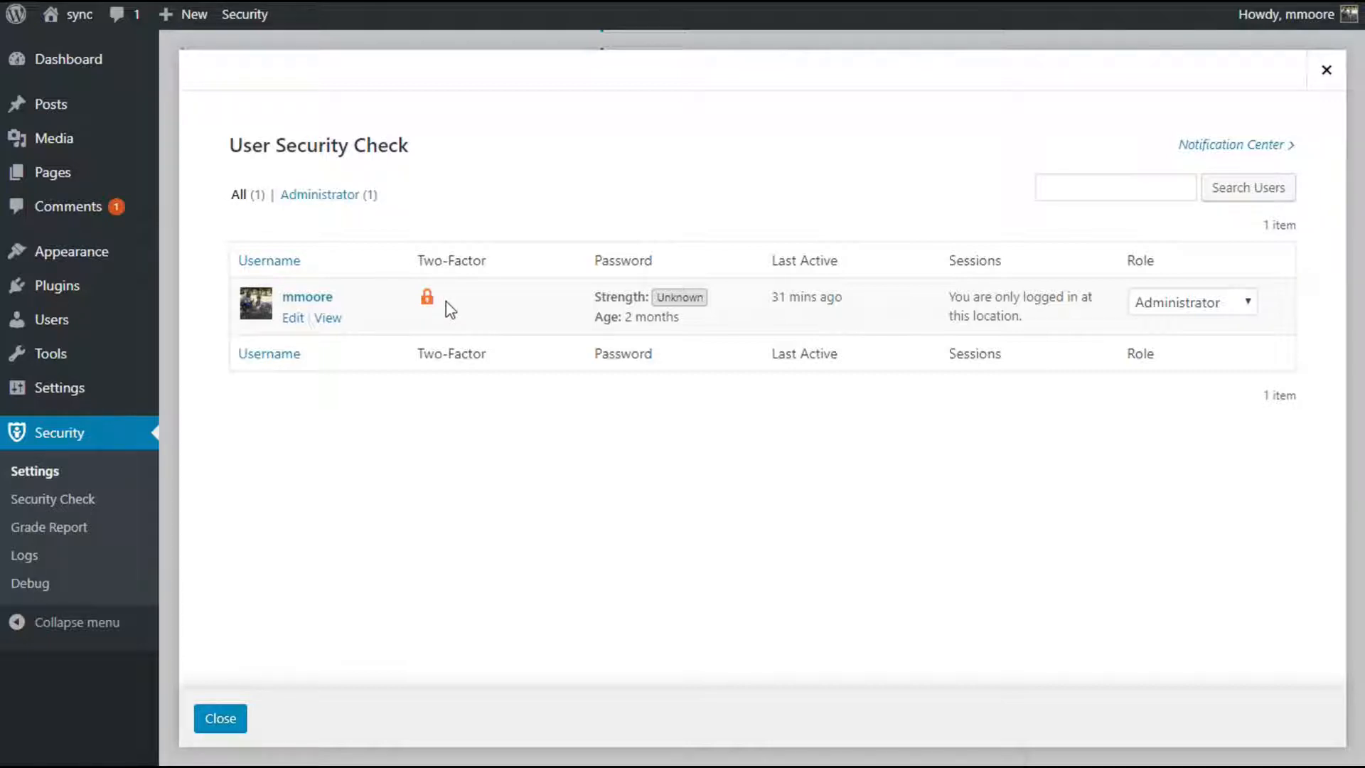
pyautogui.click(1328, 79)
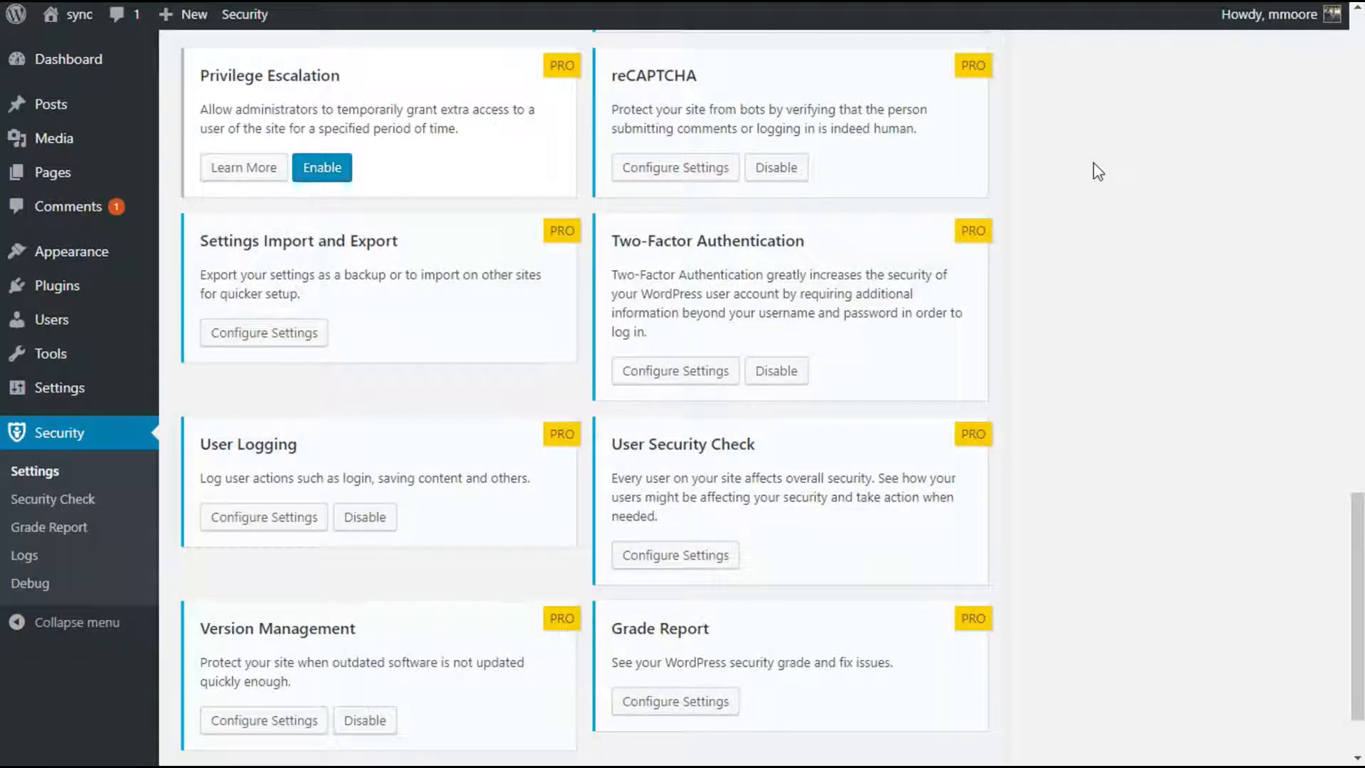
# Step: List the advanced modules, read through the generated Server Config Rules, and close the module
pyautogui.scroll(15, 1098, 170)
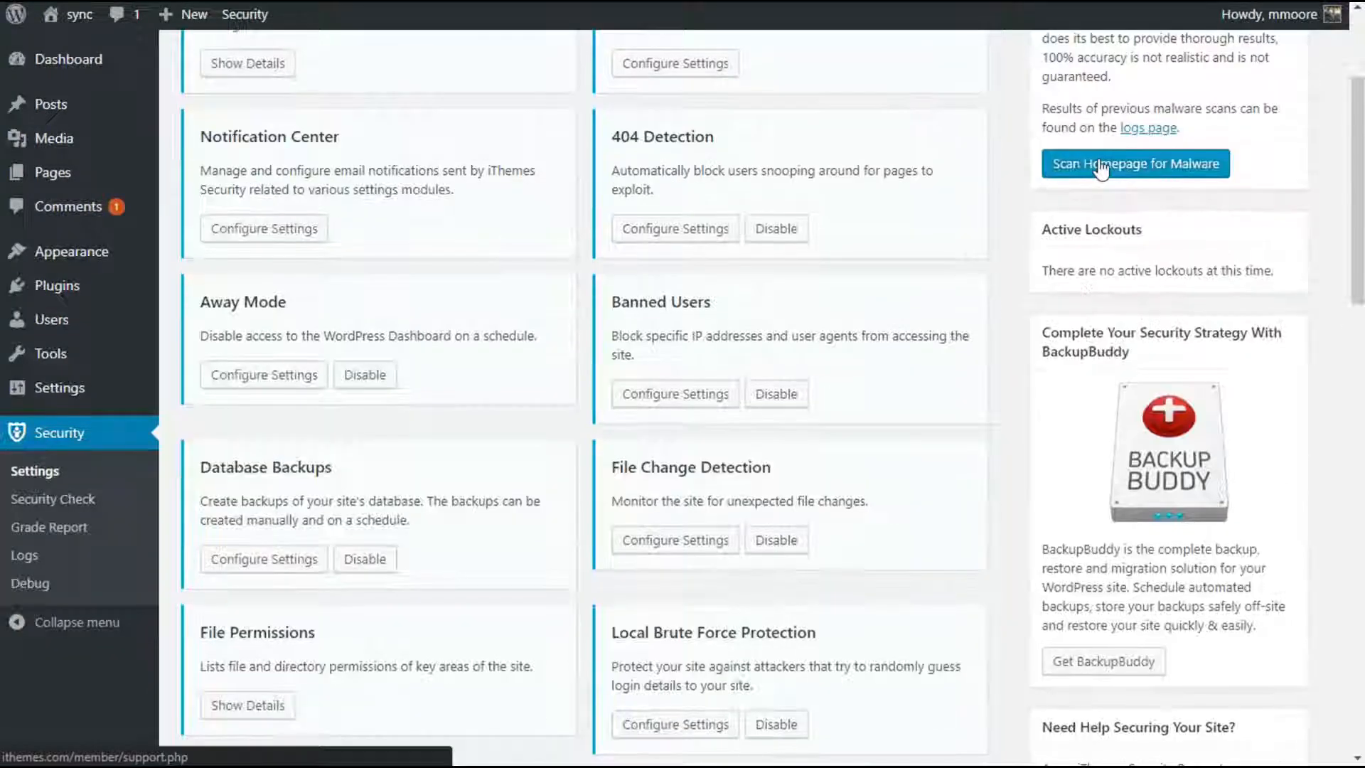
pyautogui.scroll(5, 1100, 171)
pyautogui.click(938, 128)
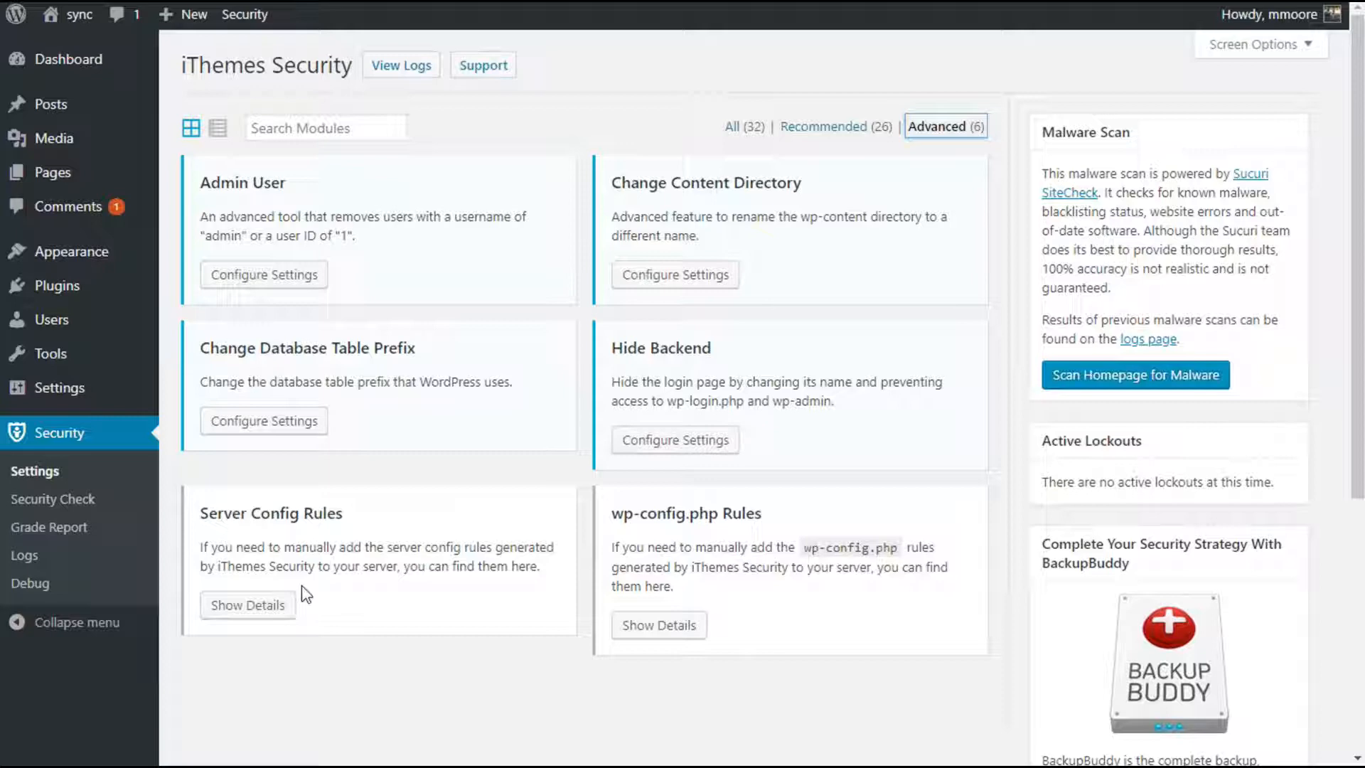
pyautogui.click(266, 604)
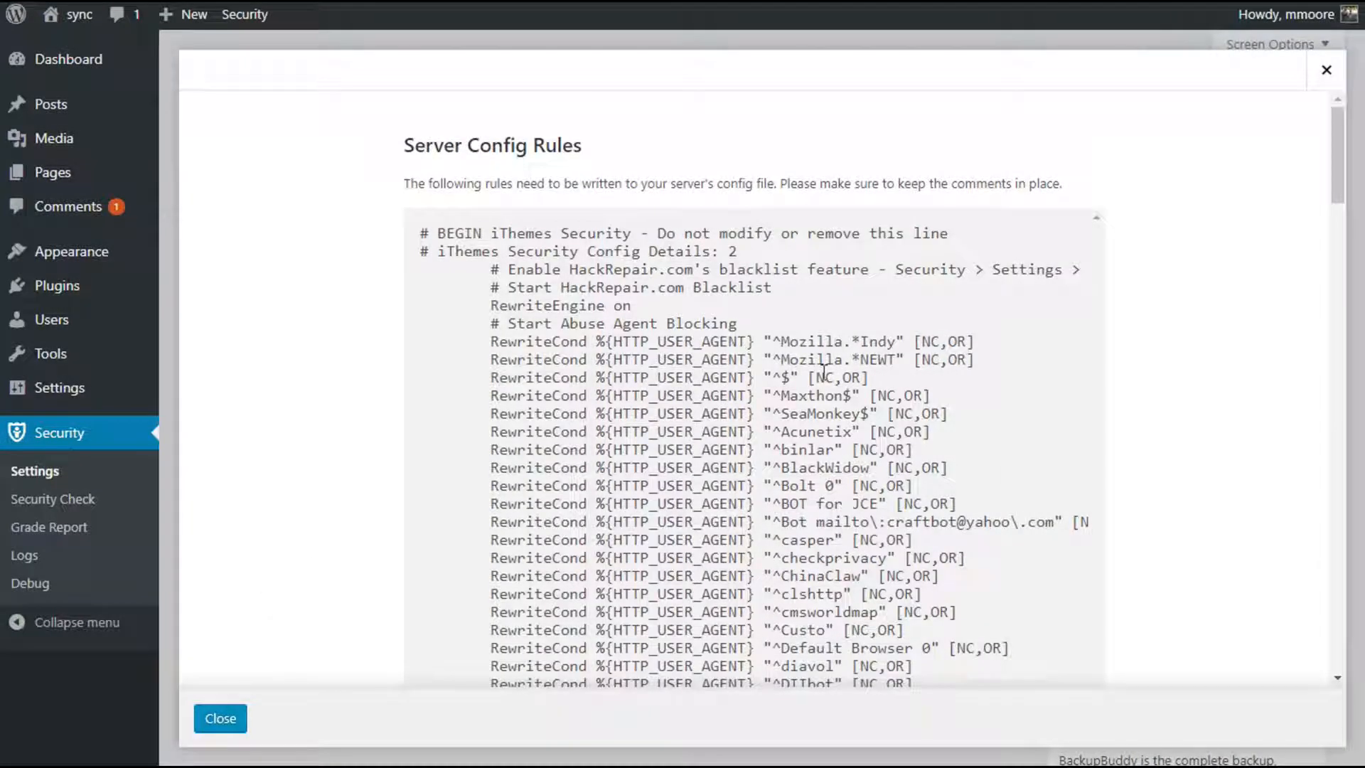
pyautogui.scroll(-10, 823, 371)
pyautogui.scroll(-15, 824, 371)
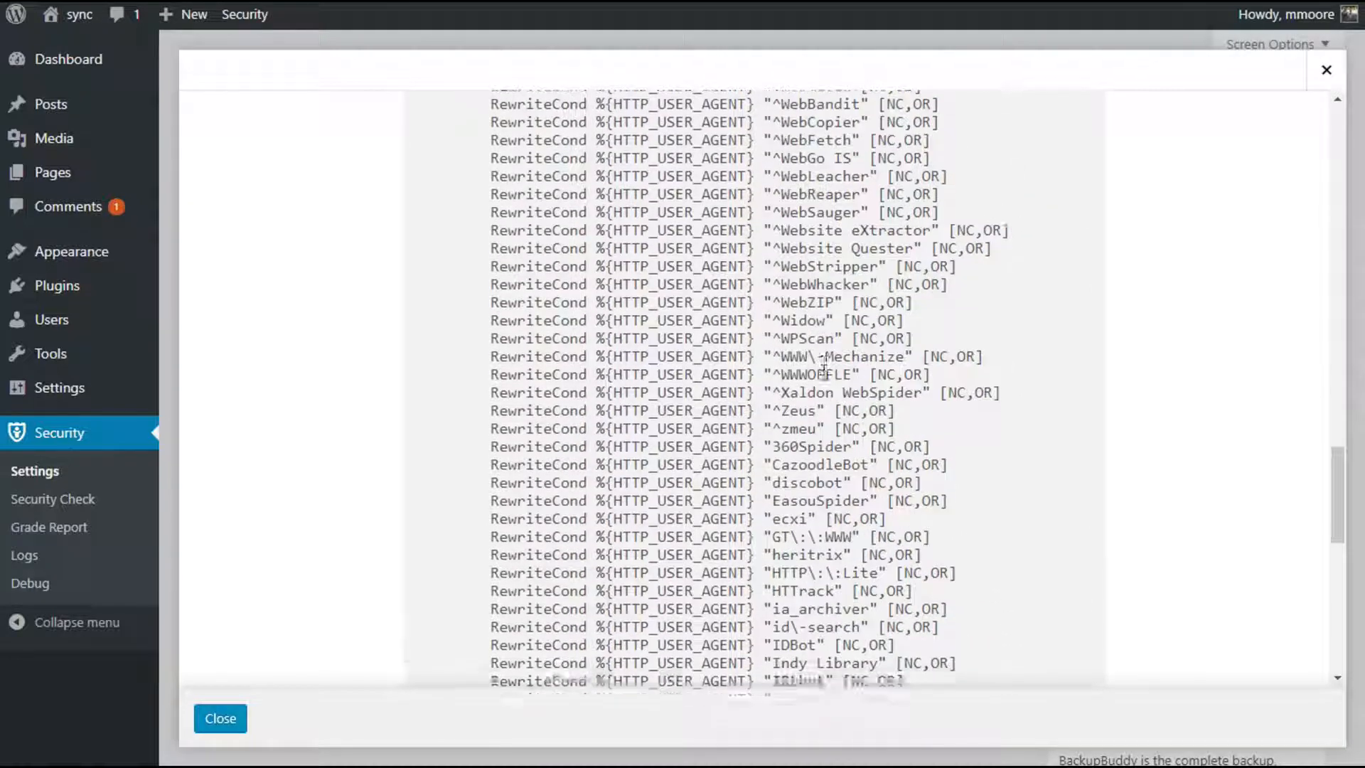
pyautogui.scroll(3, 823, 372)
pyautogui.scroll(10, 824, 371)
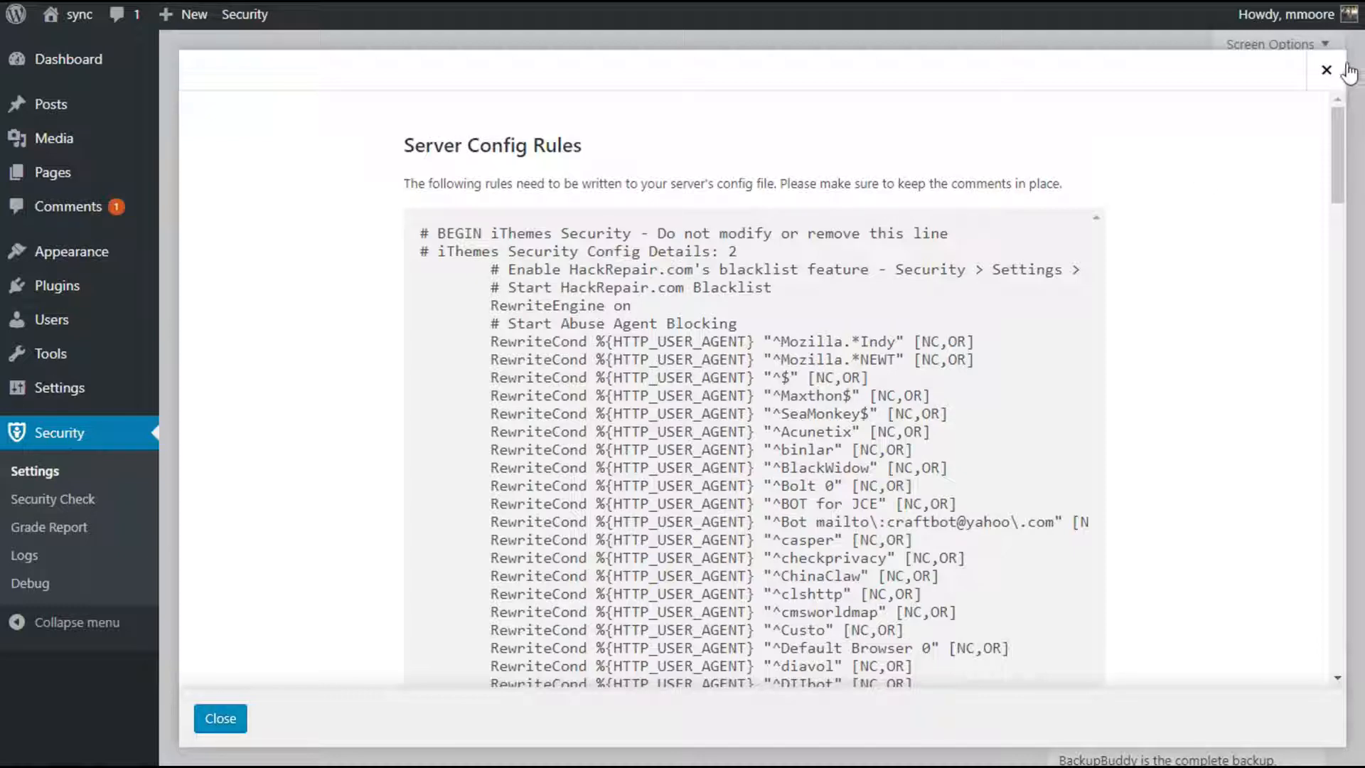
pyautogui.click(1326, 69)
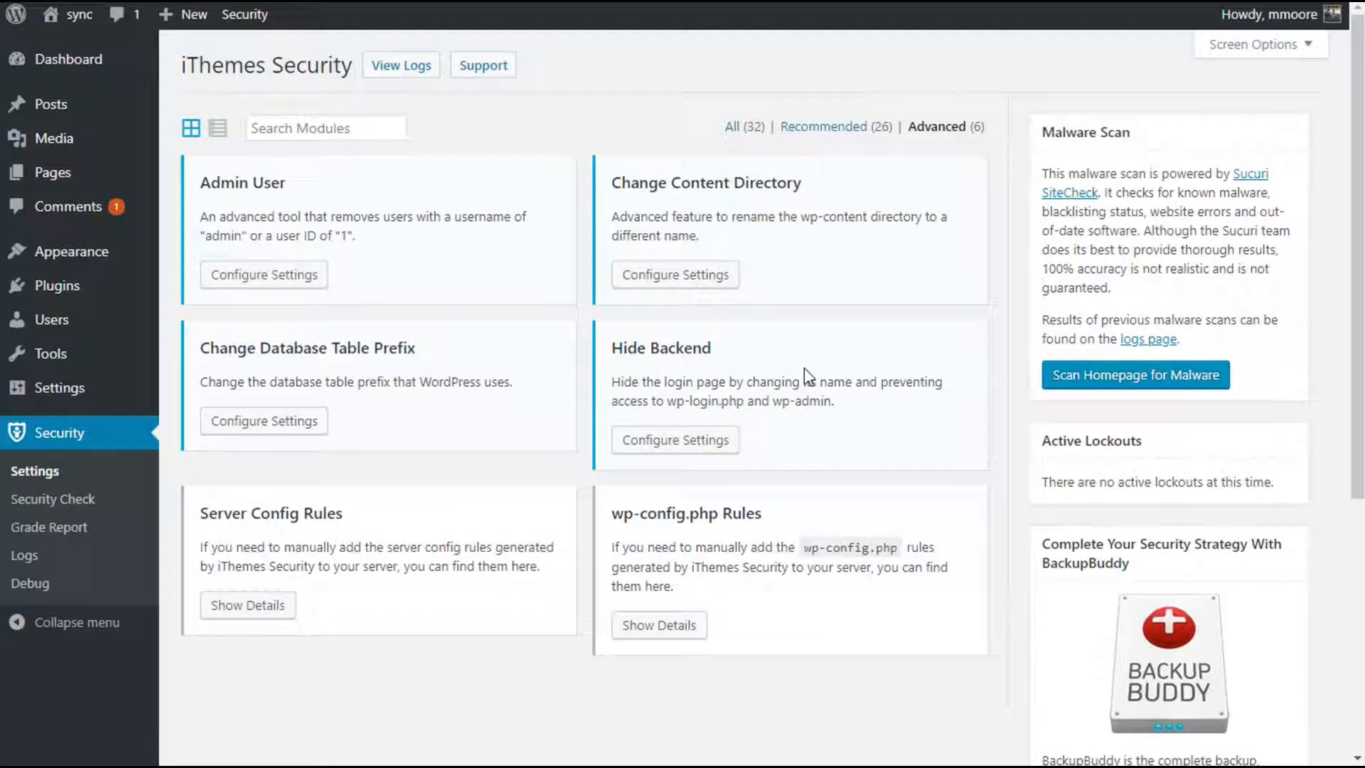
# Step: Tick the hide backend feature to review its login slug and redirection options, and close the module without saving
pyautogui.click(731, 442)
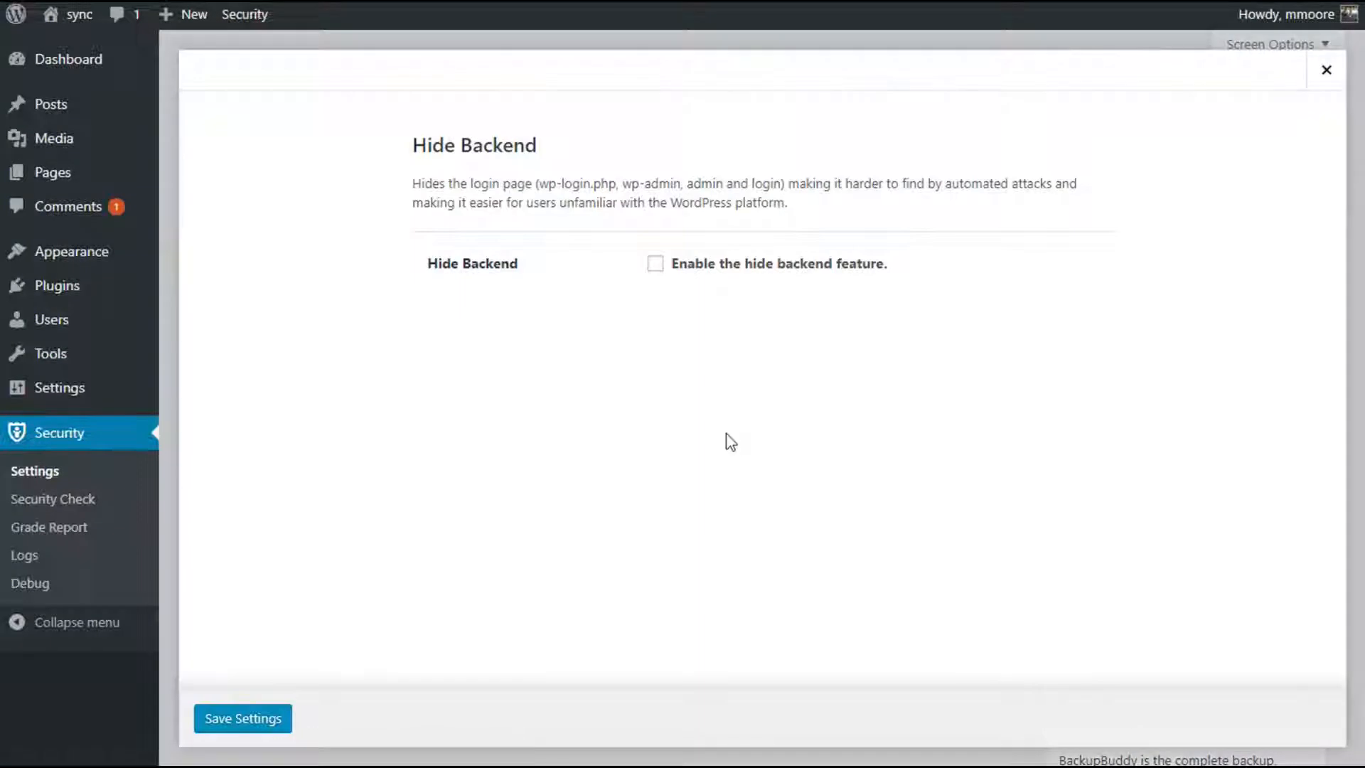
pyautogui.click(712, 268)
pyautogui.scroll(-2, 711, 265)
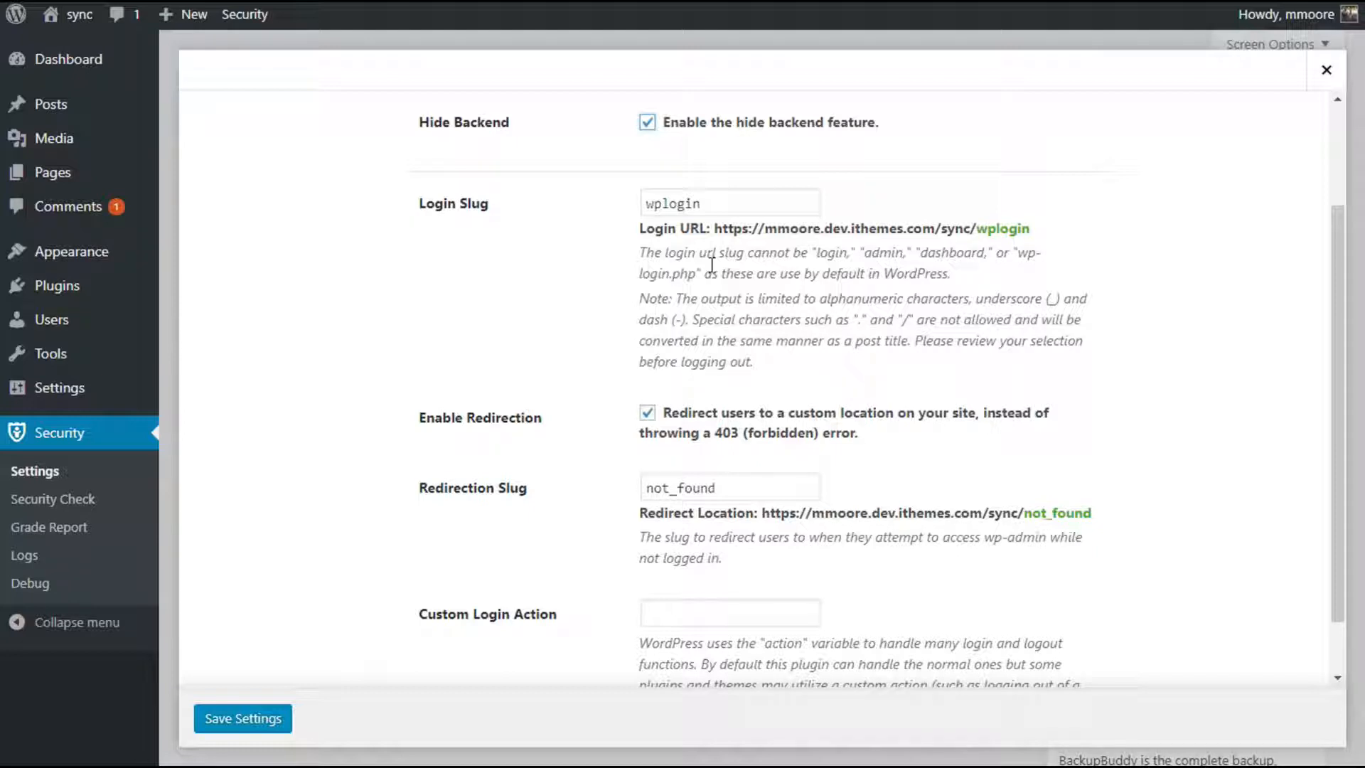
pyautogui.click(1335, 68)
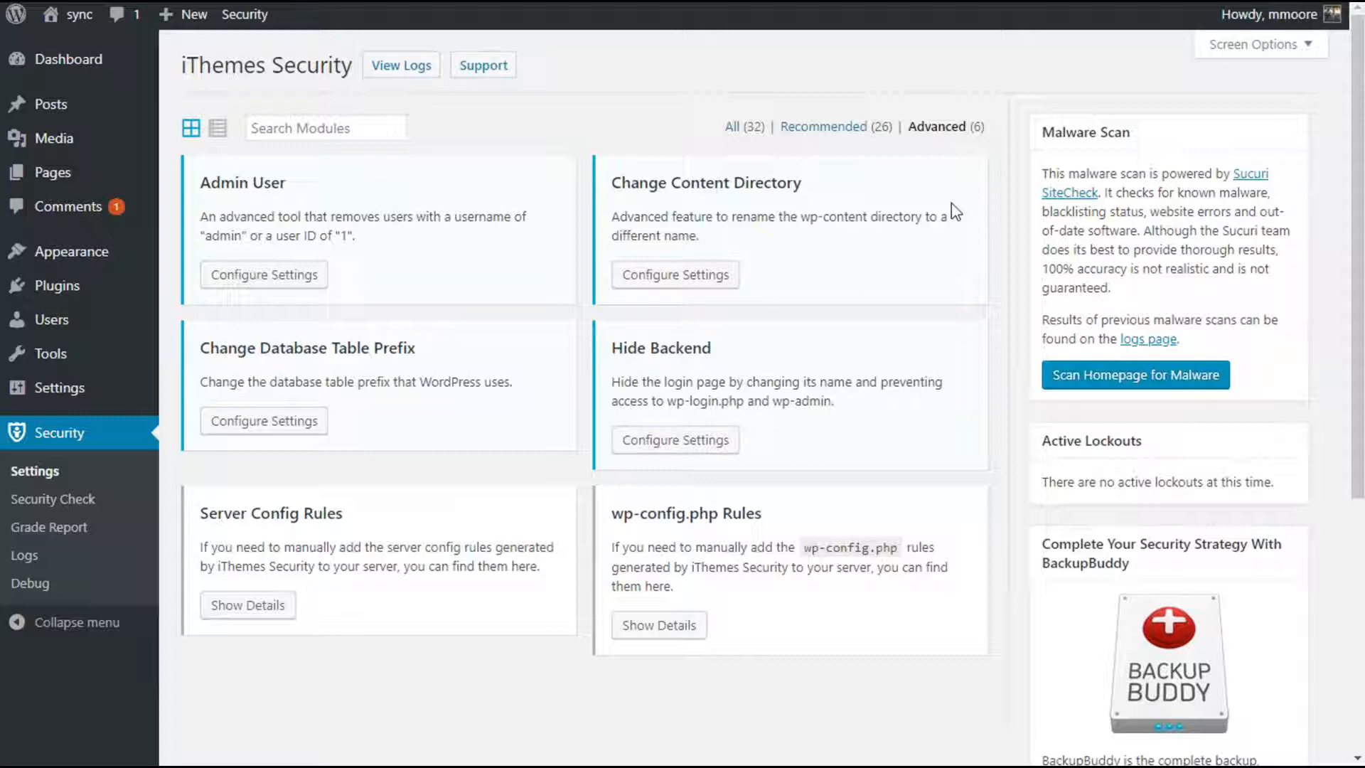
# Step: Review the Change Content Directory and Change Database Table Prefix modules, returning to the advanced modules after each
pyautogui.click(666, 275)
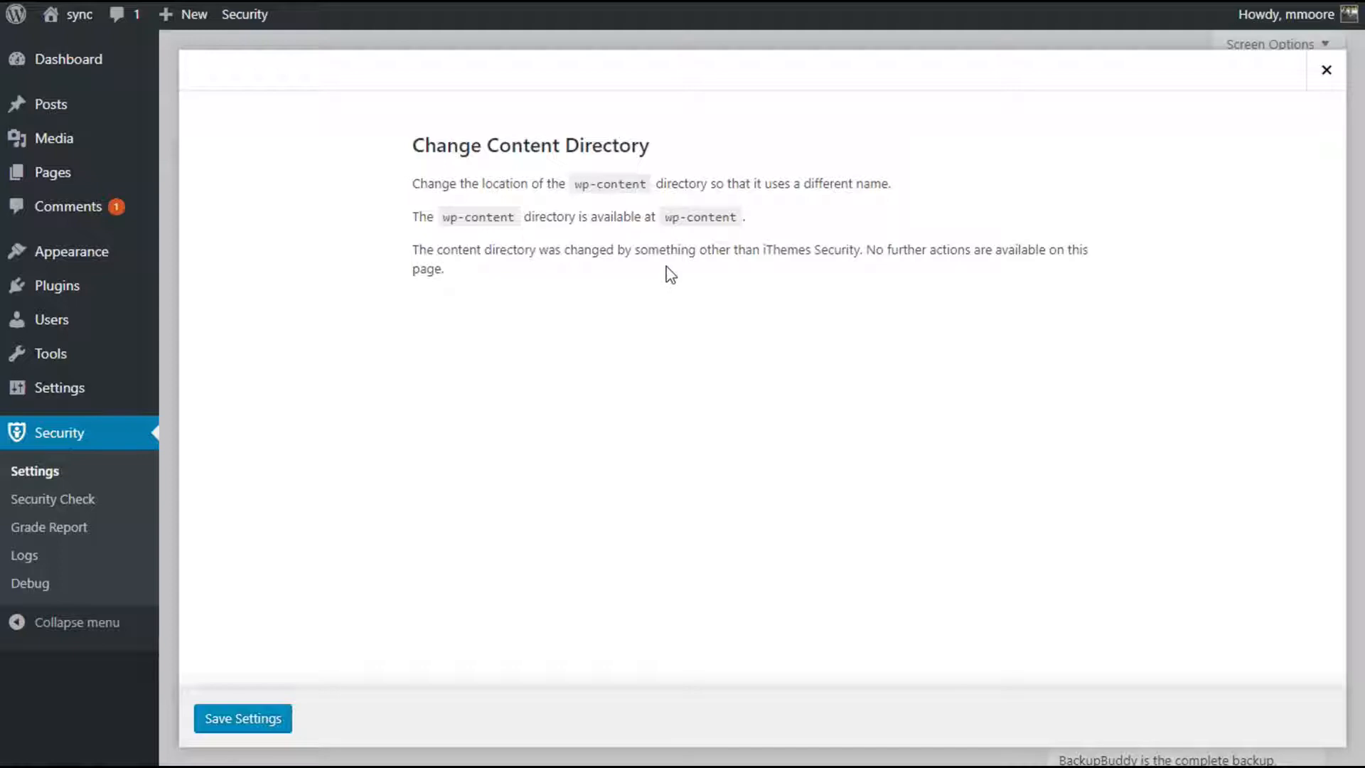
pyautogui.click(1326, 70)
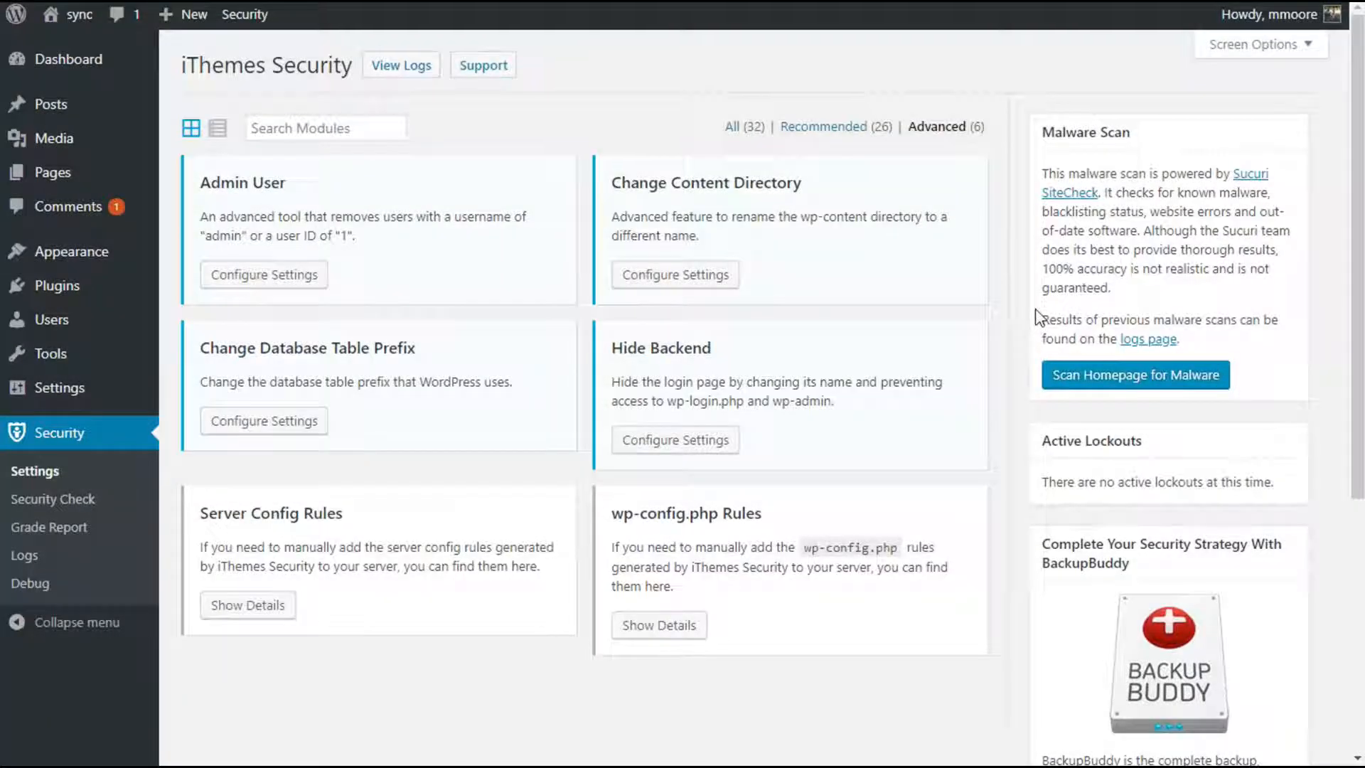
pyautogui.click(315, 426)
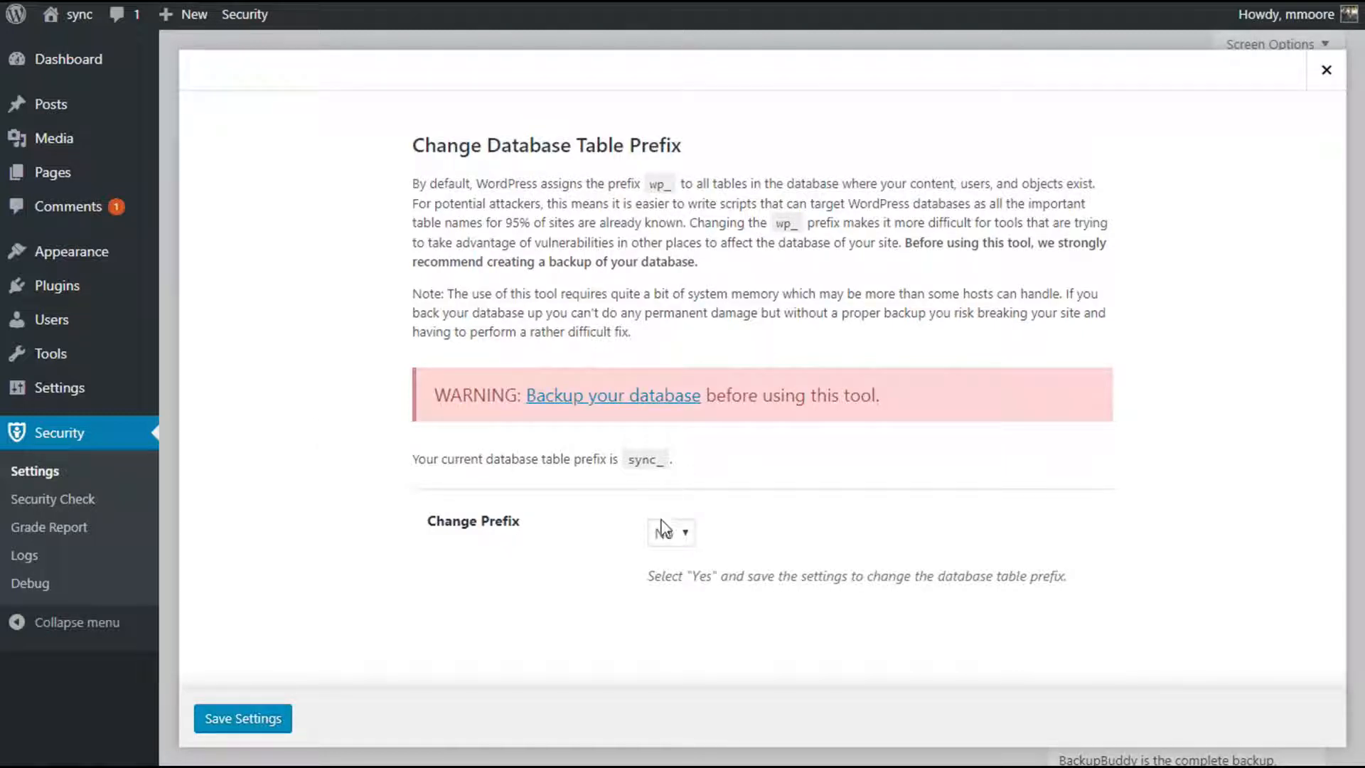
pyautogui.click(274, 722)
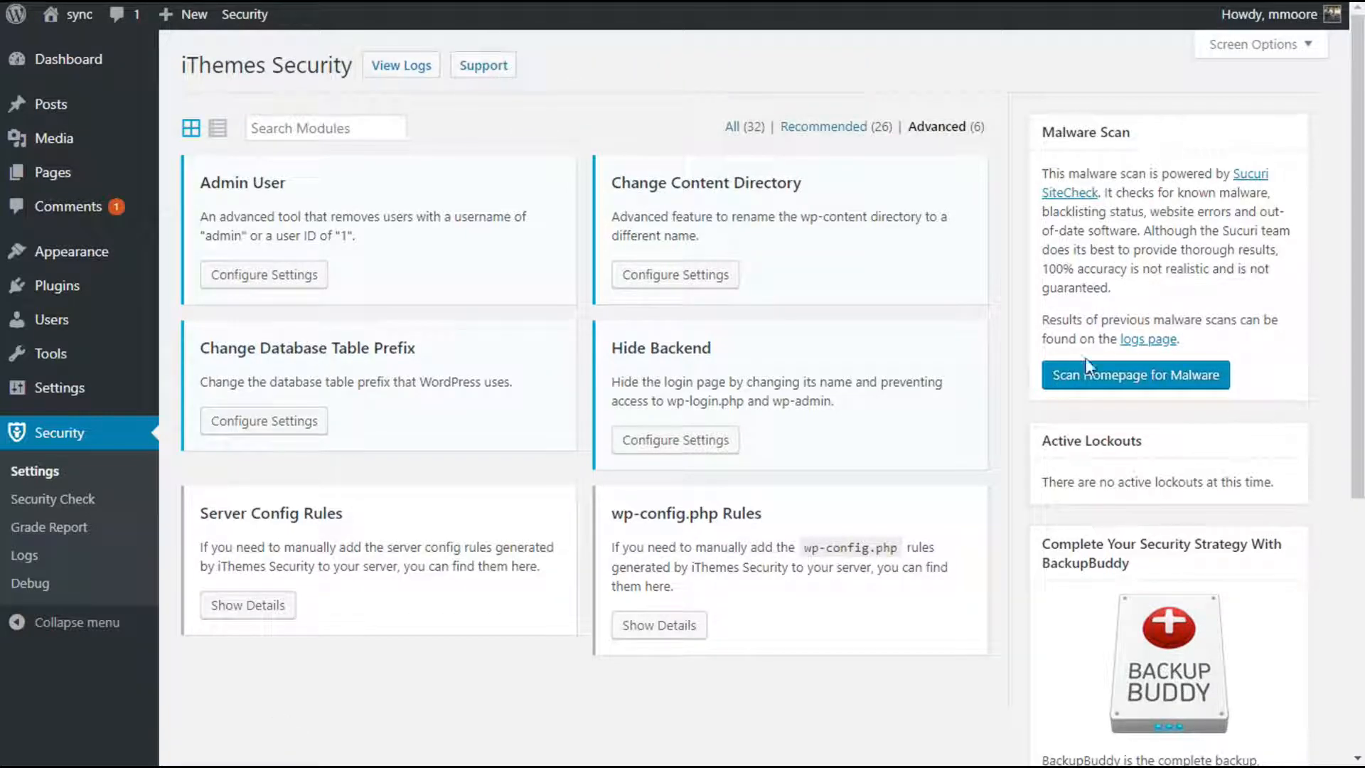
# Step: Switch back to the recommended modules and look through the list of available security modules
pyautogui.click(846, 128)
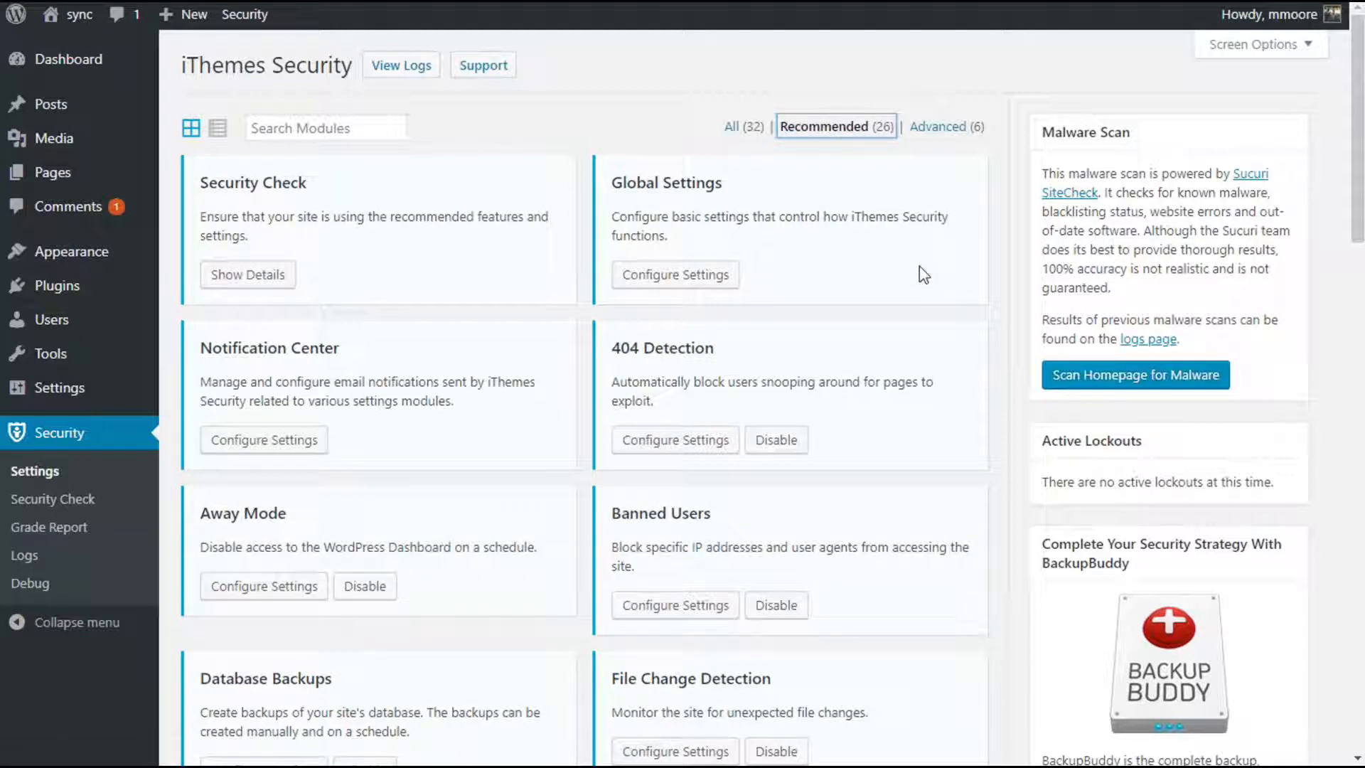
pyautogui.scroll(-6, 923, 274)
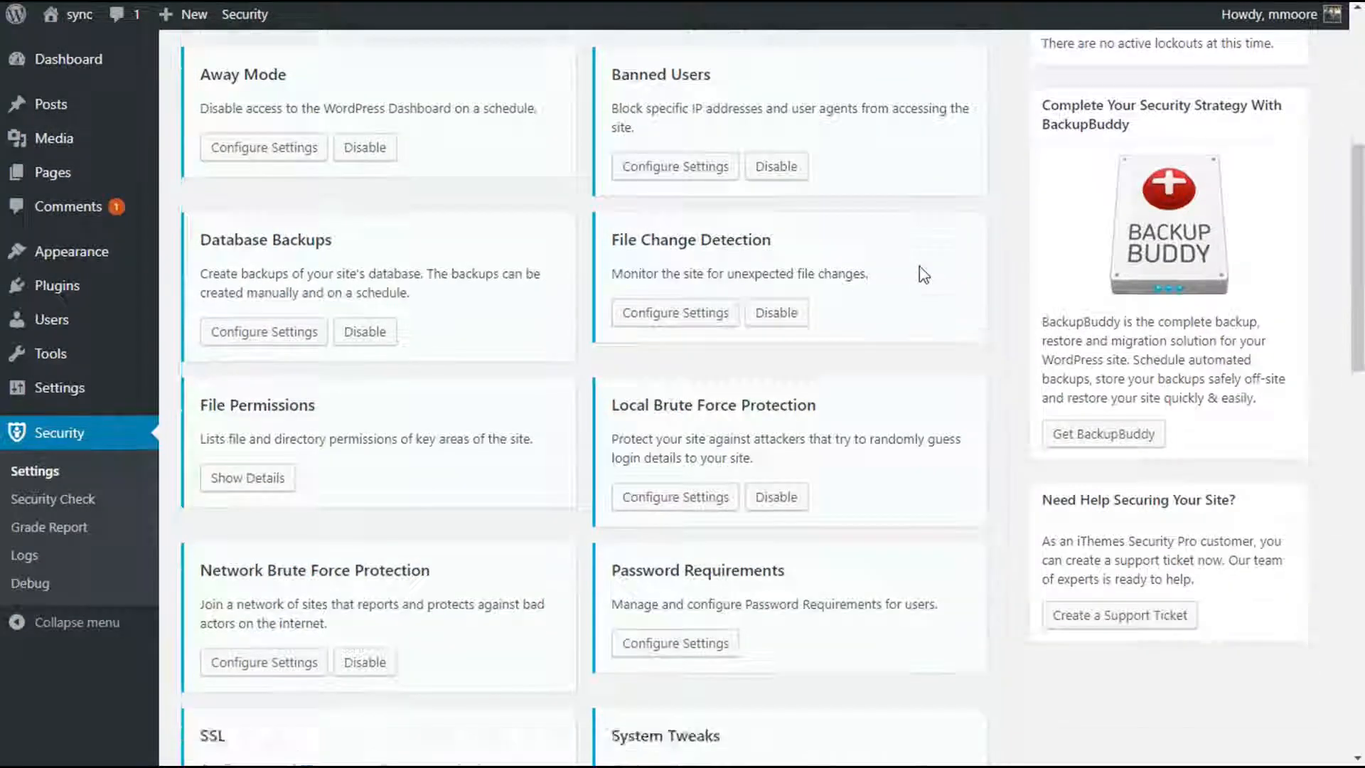
pyautogui.scroll(-8, 922, 274)
pyautogui.scroll(1, 922, 274)
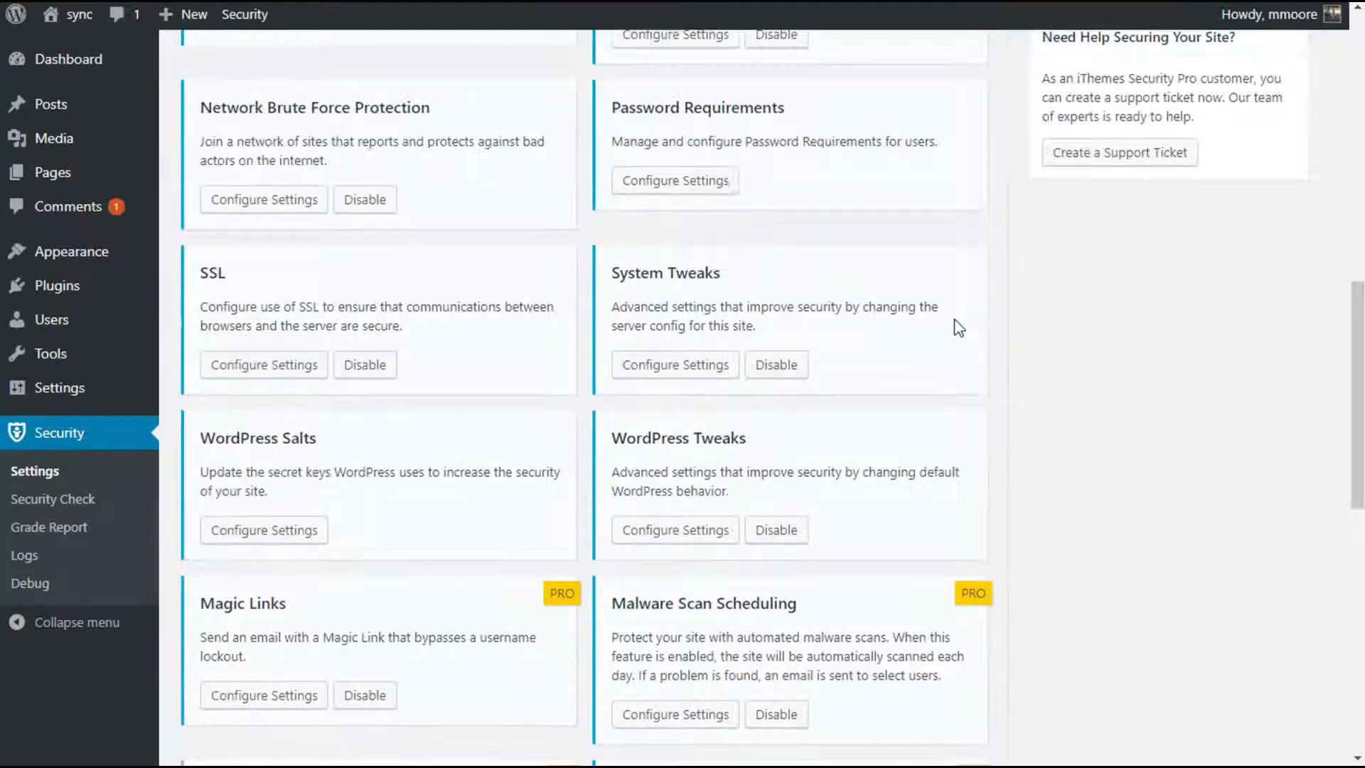
pyautogui.scroll(-3, 956, 326)
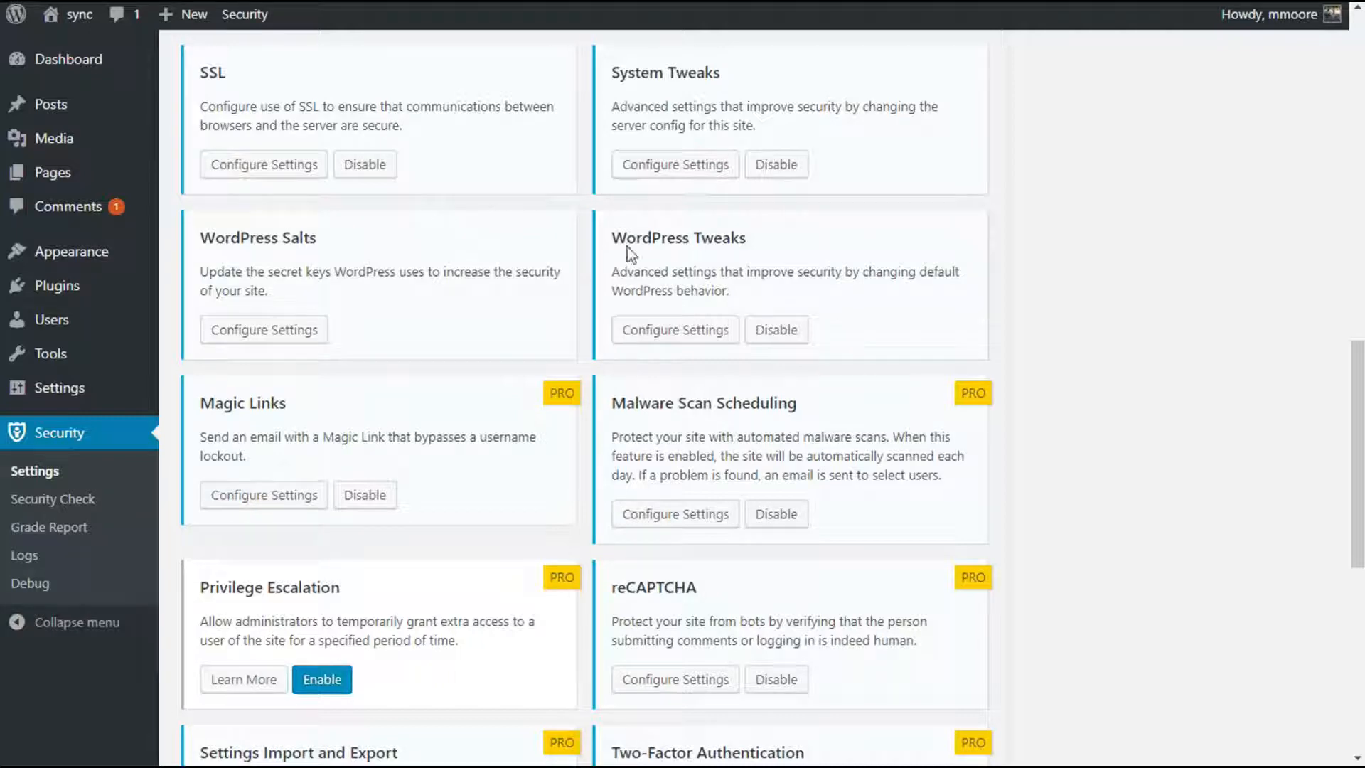
pyautogui.scroll(10, 671, 268)
pyautogui.rightClick(668, 261)
pyautogui.click(764, 207)
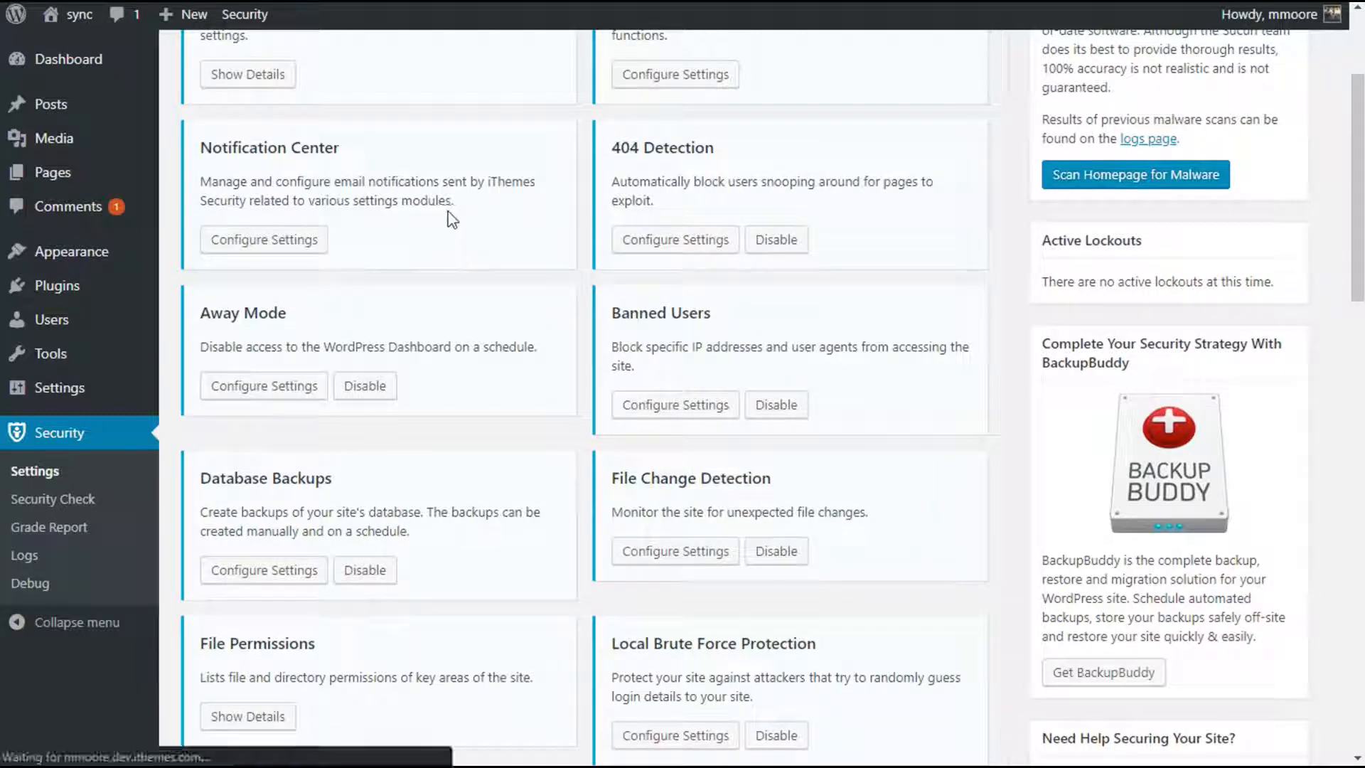
# Step: Open and close the 404 Detection module, and open File Change Detection to look over its files and folders list
pyautogui.click(660, 242)
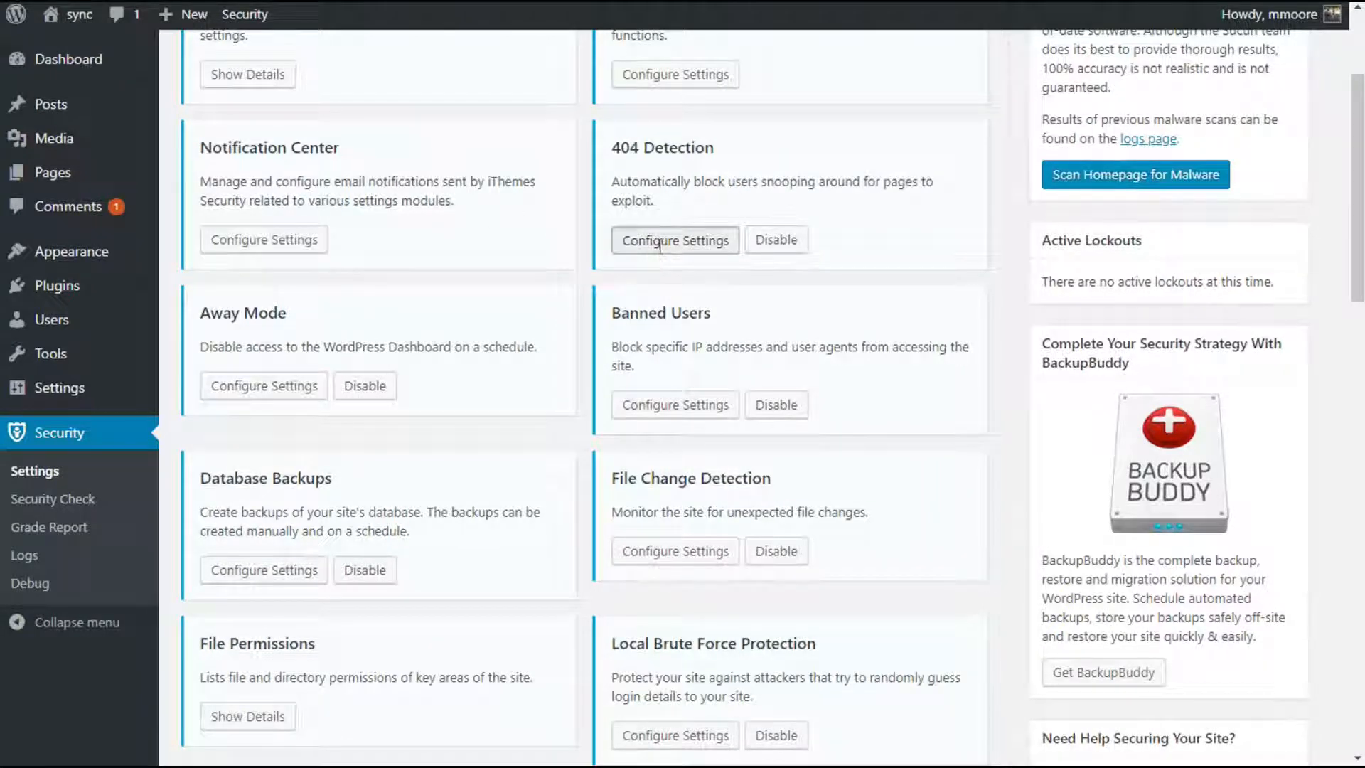
pyautogui.click(1326, 69)
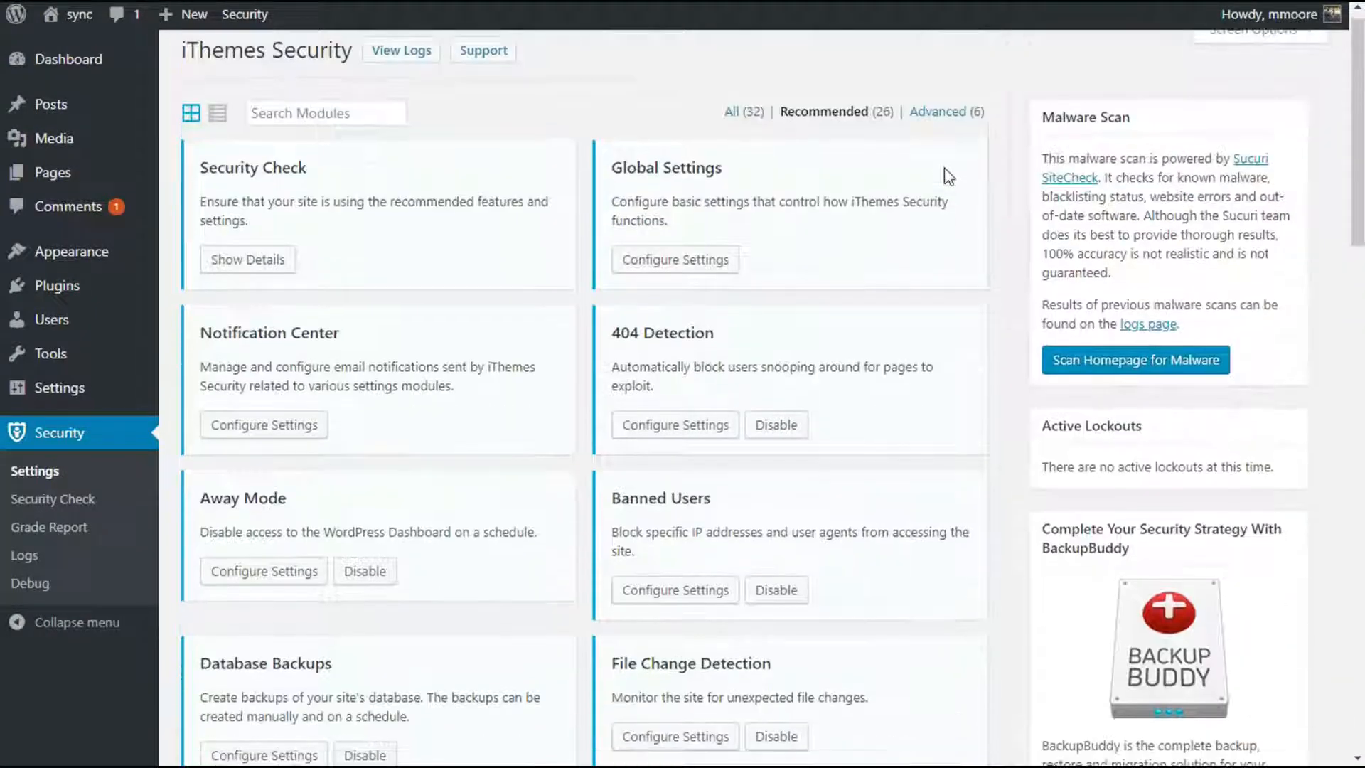
pyautogui.scroll(-5, 947, 177)
pyautogui.click(697, 252)
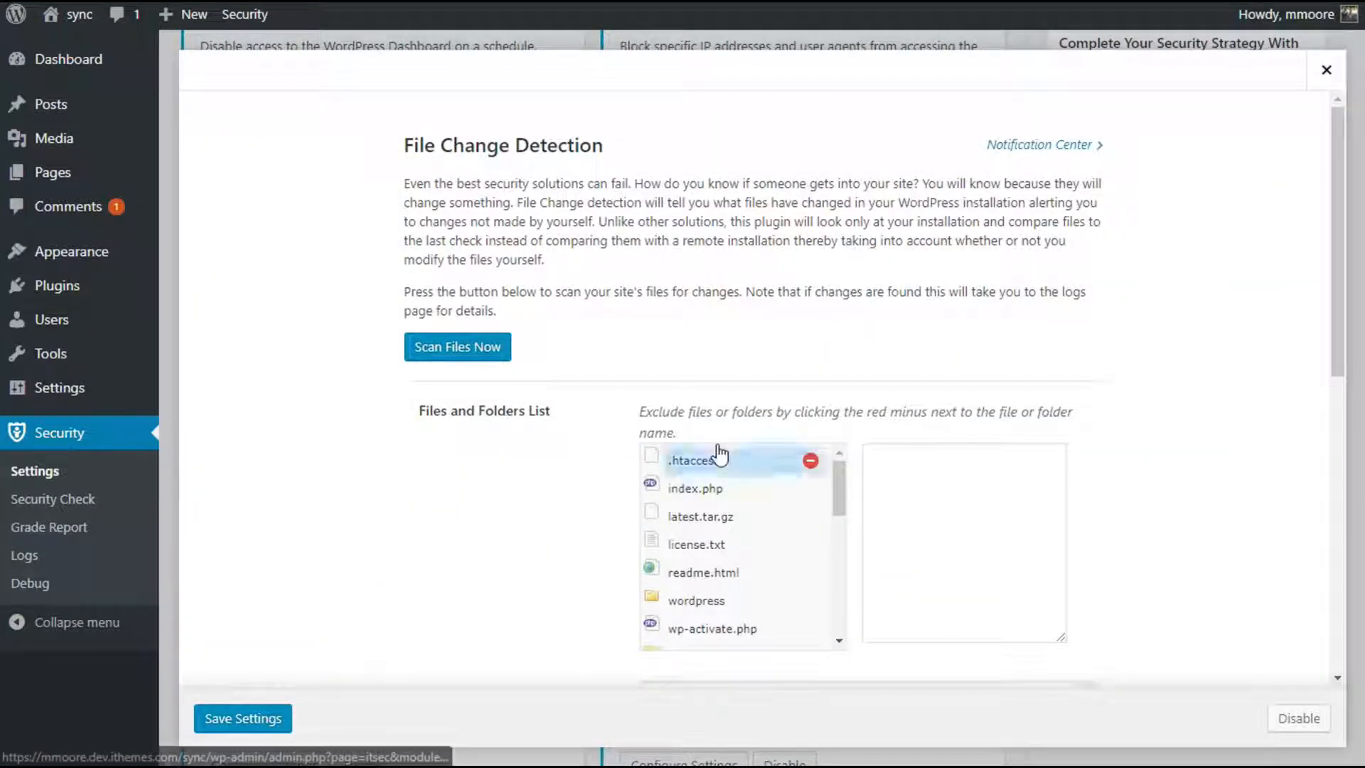
pyautogui.scroll(-2, 711, 460)
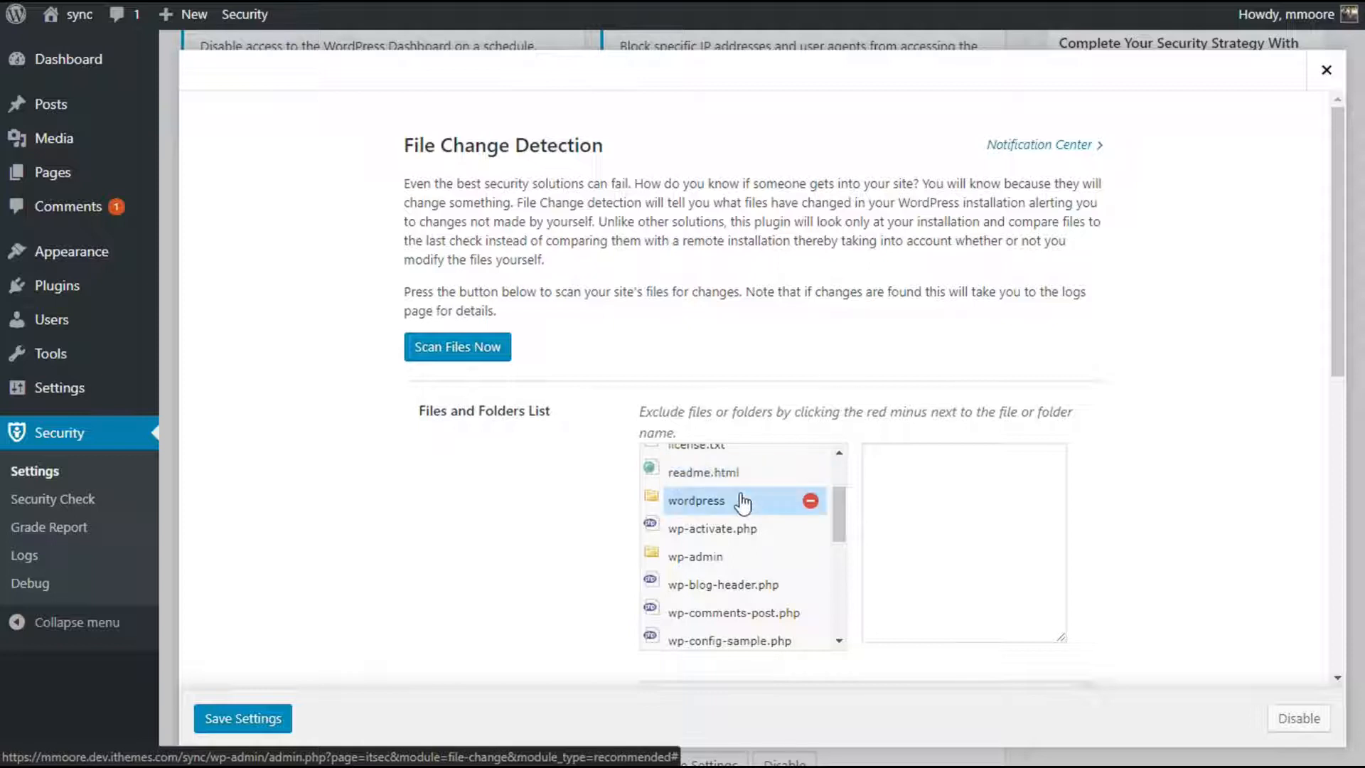
pyautogui.scroll(2, 743, 503)
pyautogui.scroll(-6, 743, 504)
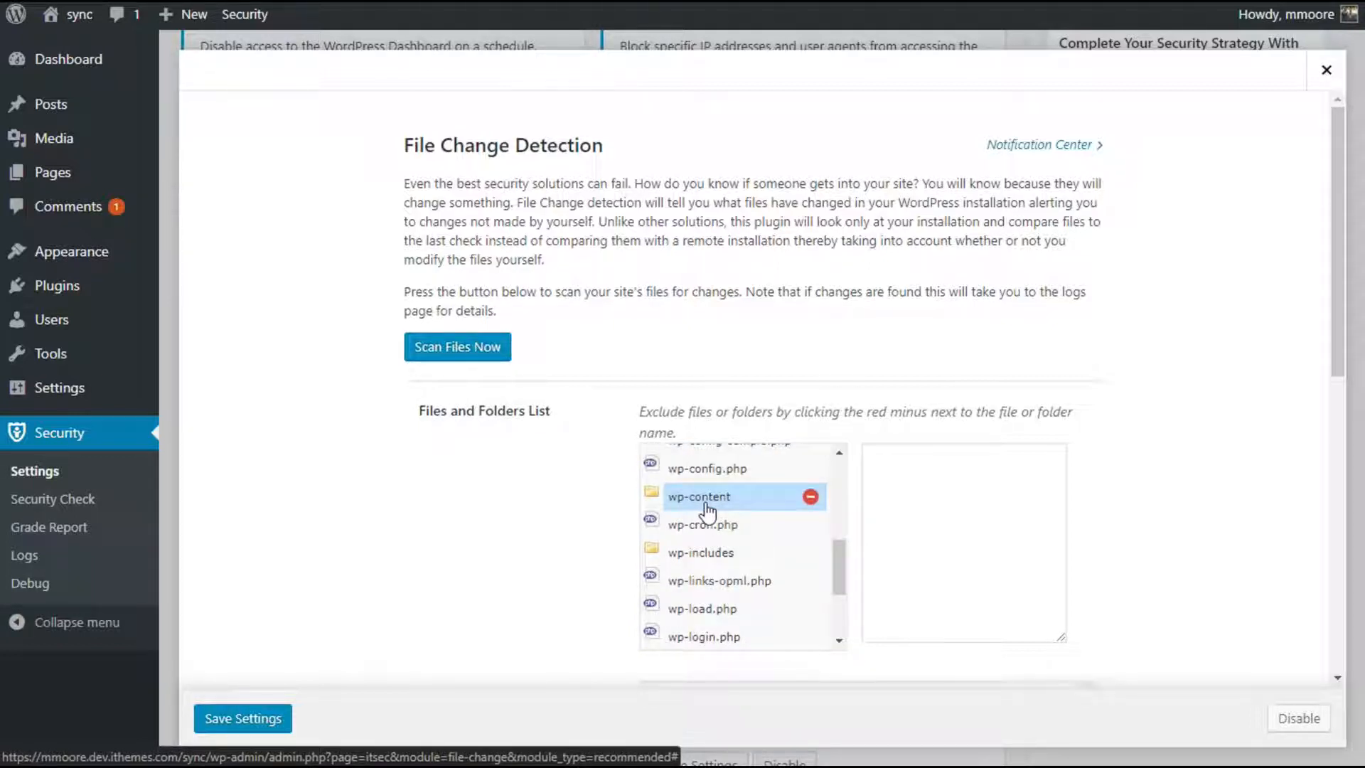
# Step: Exclude the wp-content/uploads/ithemes-security folder from file change detection and check its path in the exclusion list
pyautogui.click(706, 501)
pyautogui.scroll(-3, 707, 511)
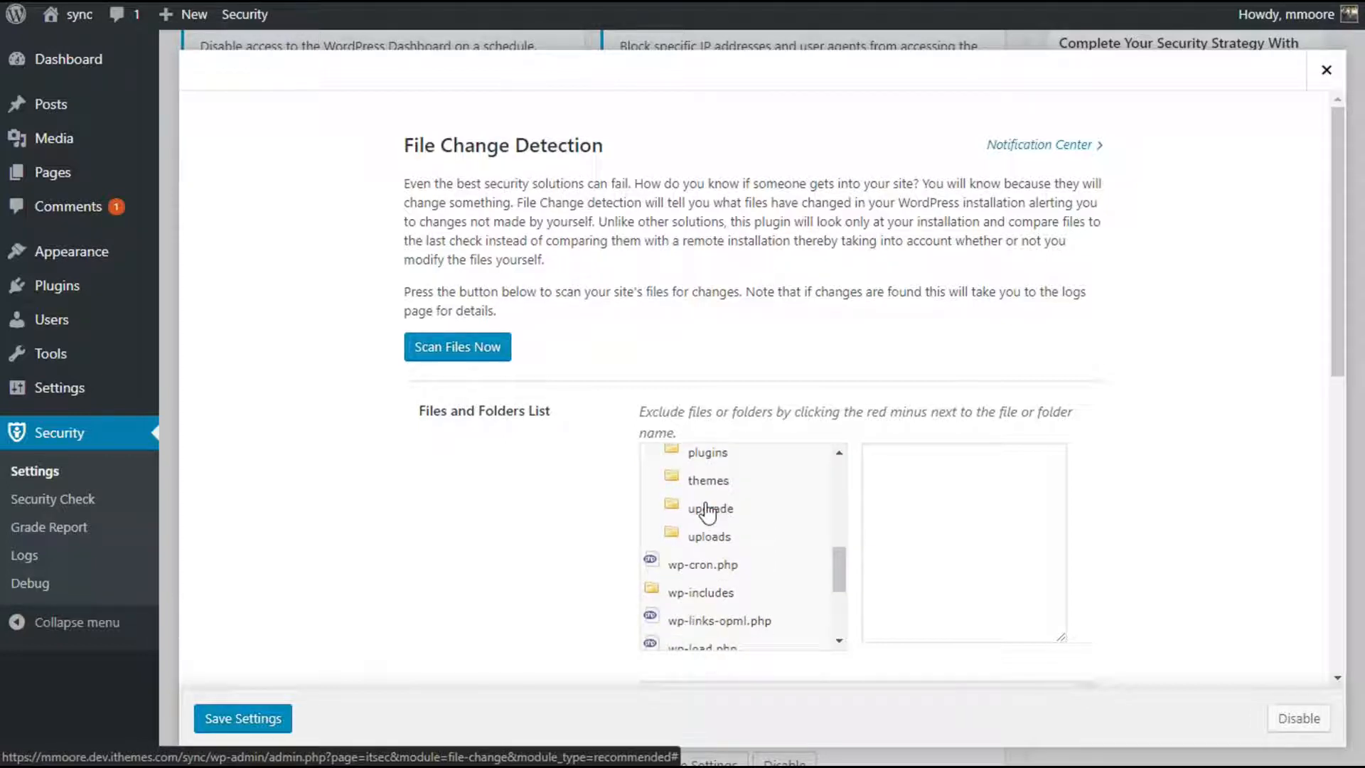
pyautogui.click(730, 542)
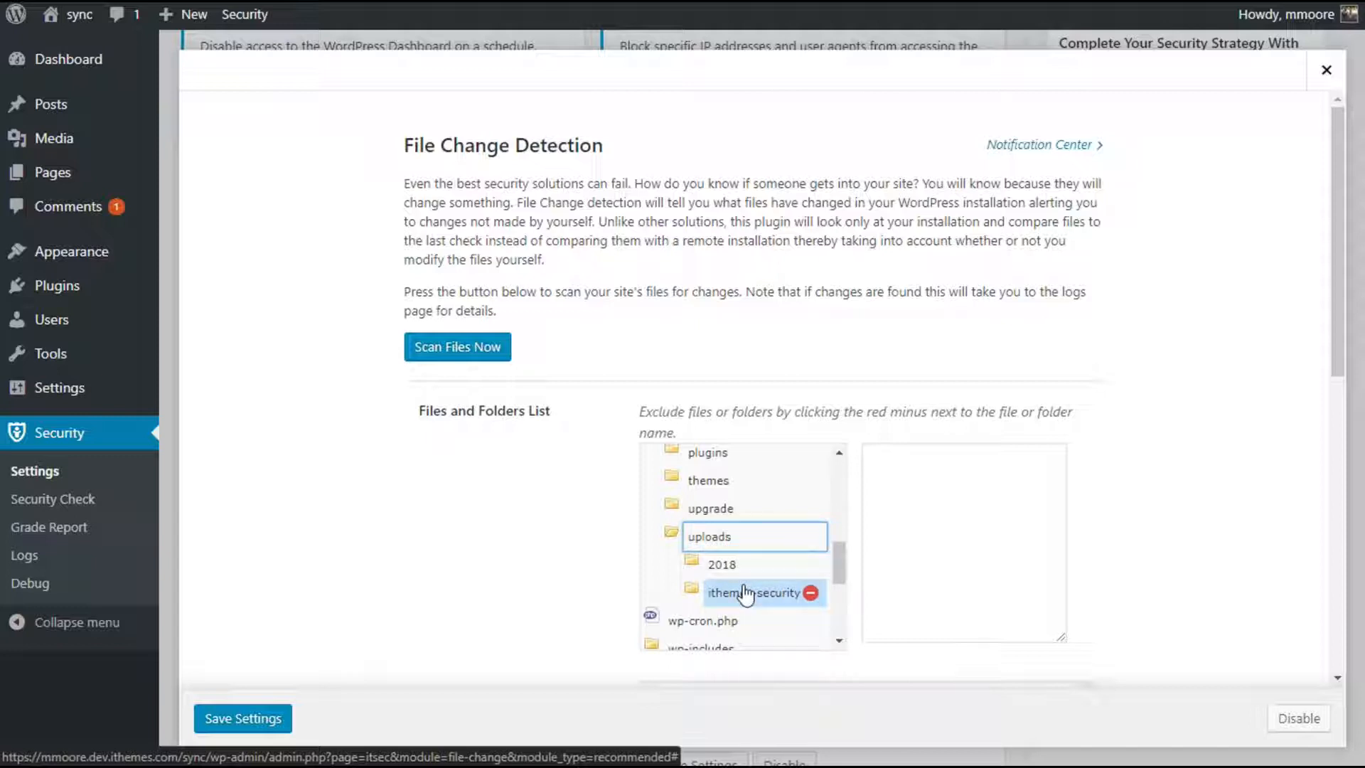
pyautogui.click(810, 594)
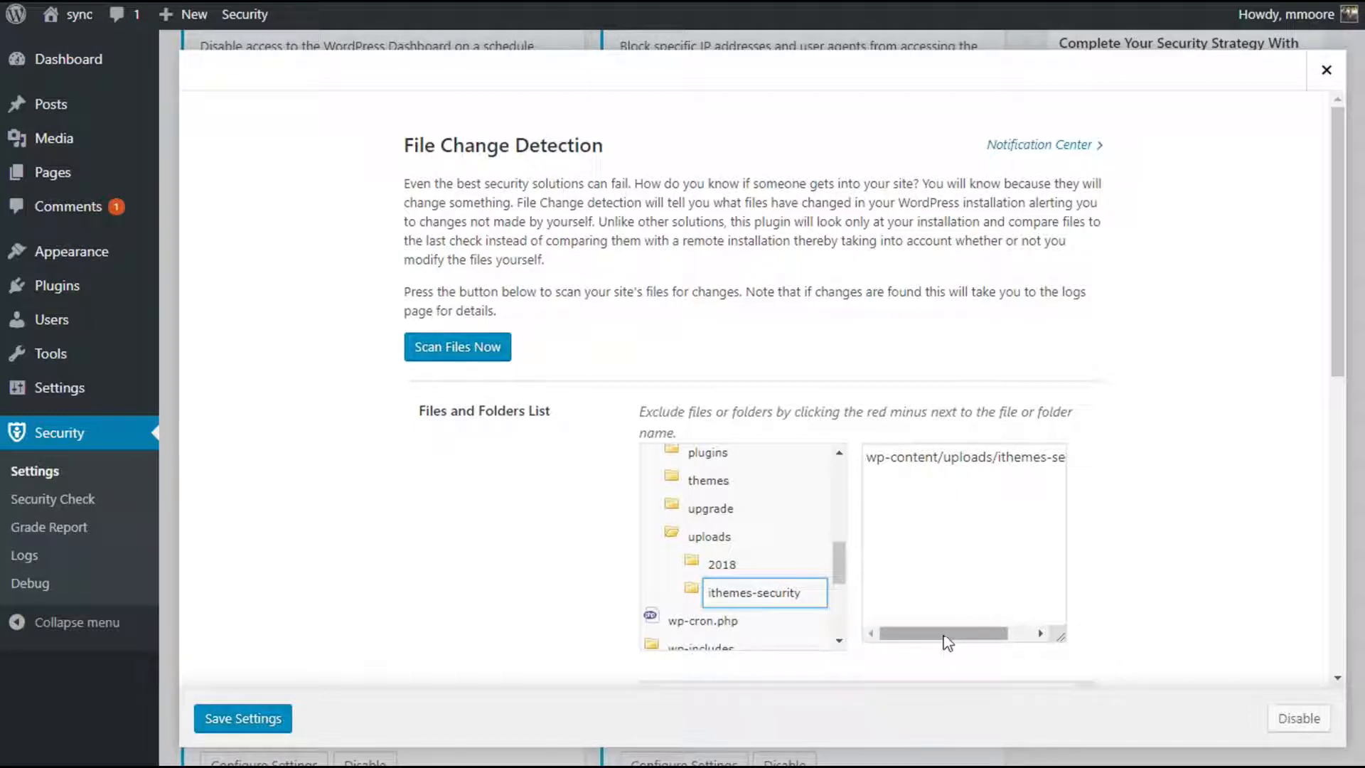
pyautogui.moveTo(948, 642); pyautogui.dragTo(927, 614)
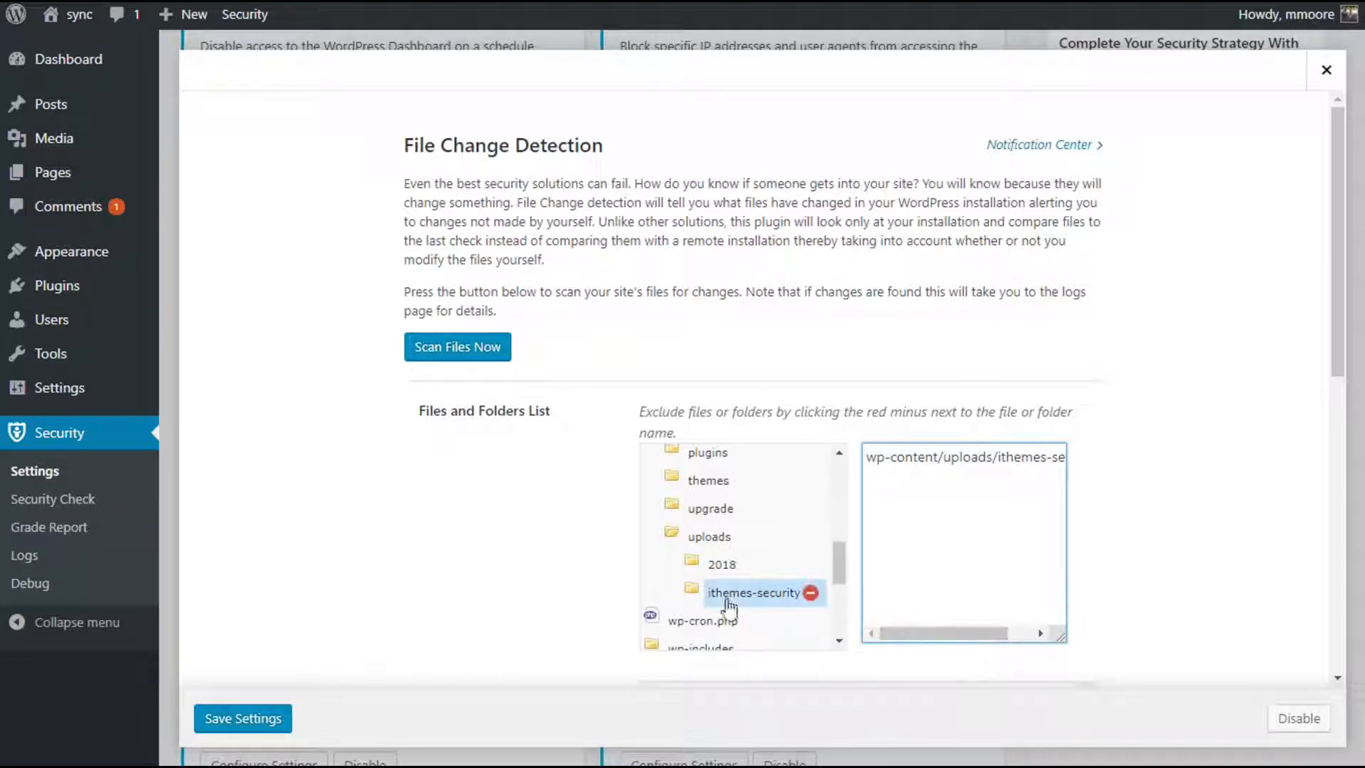
# Step: Expand the ithemes-security folder and look through its contents and the surrounding wp-content files
pyautogui.click(750, 594)
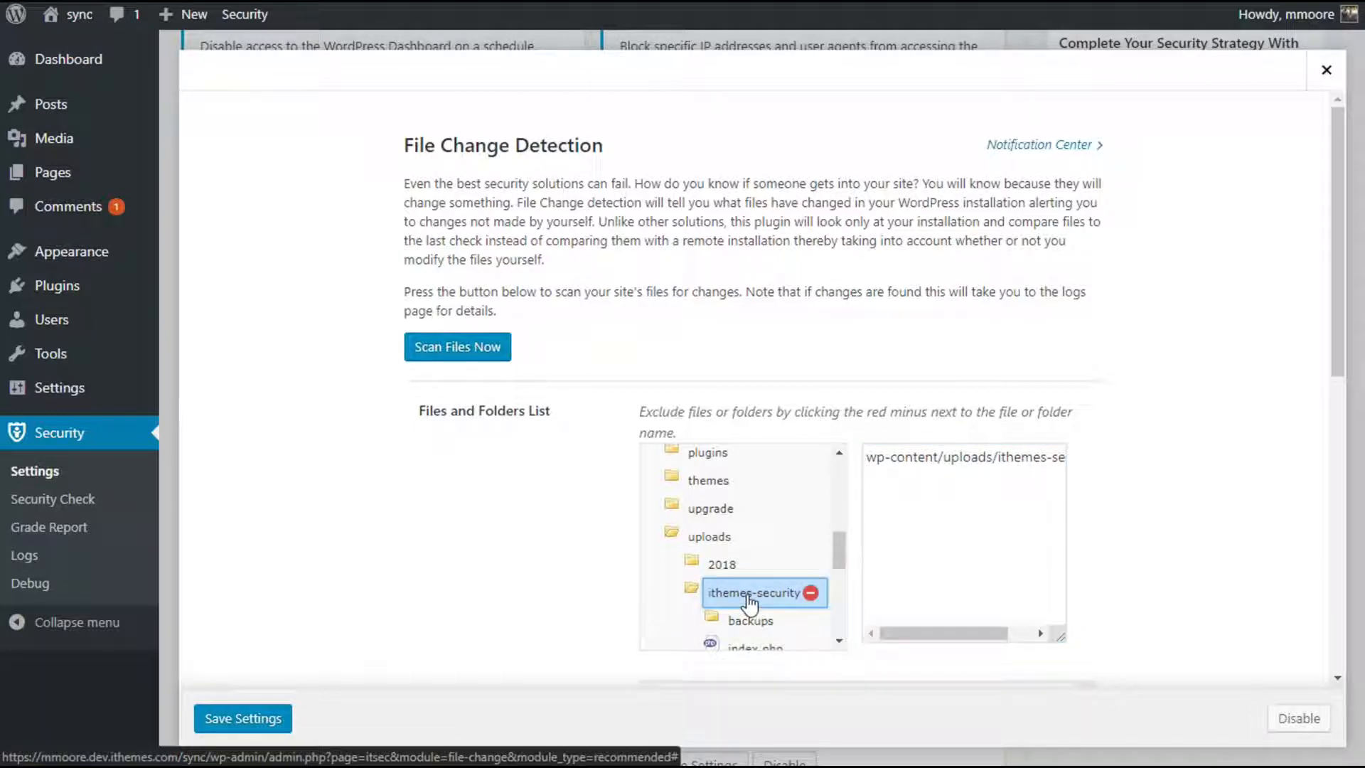
pyautogui.scroll(-3, 749, 601)
pyautogui.scroll(2, 750, 601)
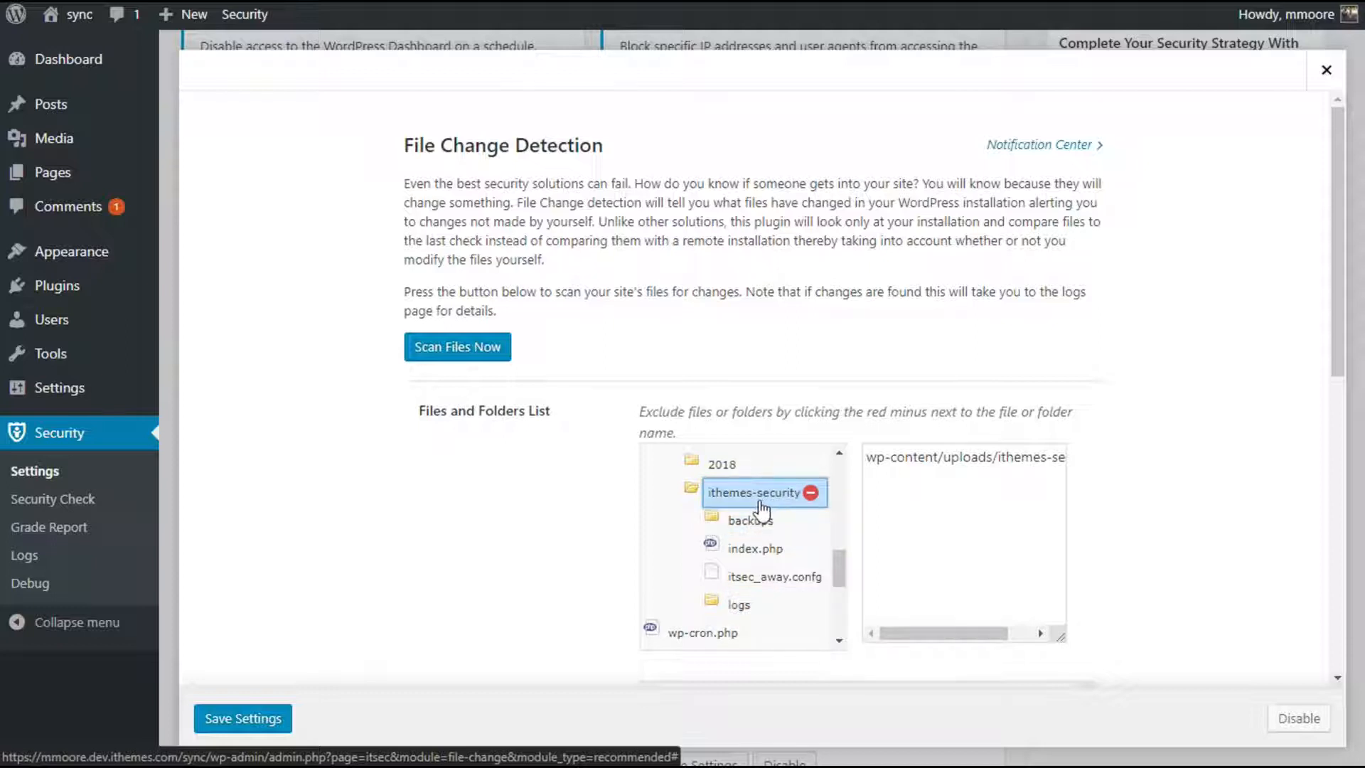
pyautogui.scroll(5, 761, 508)
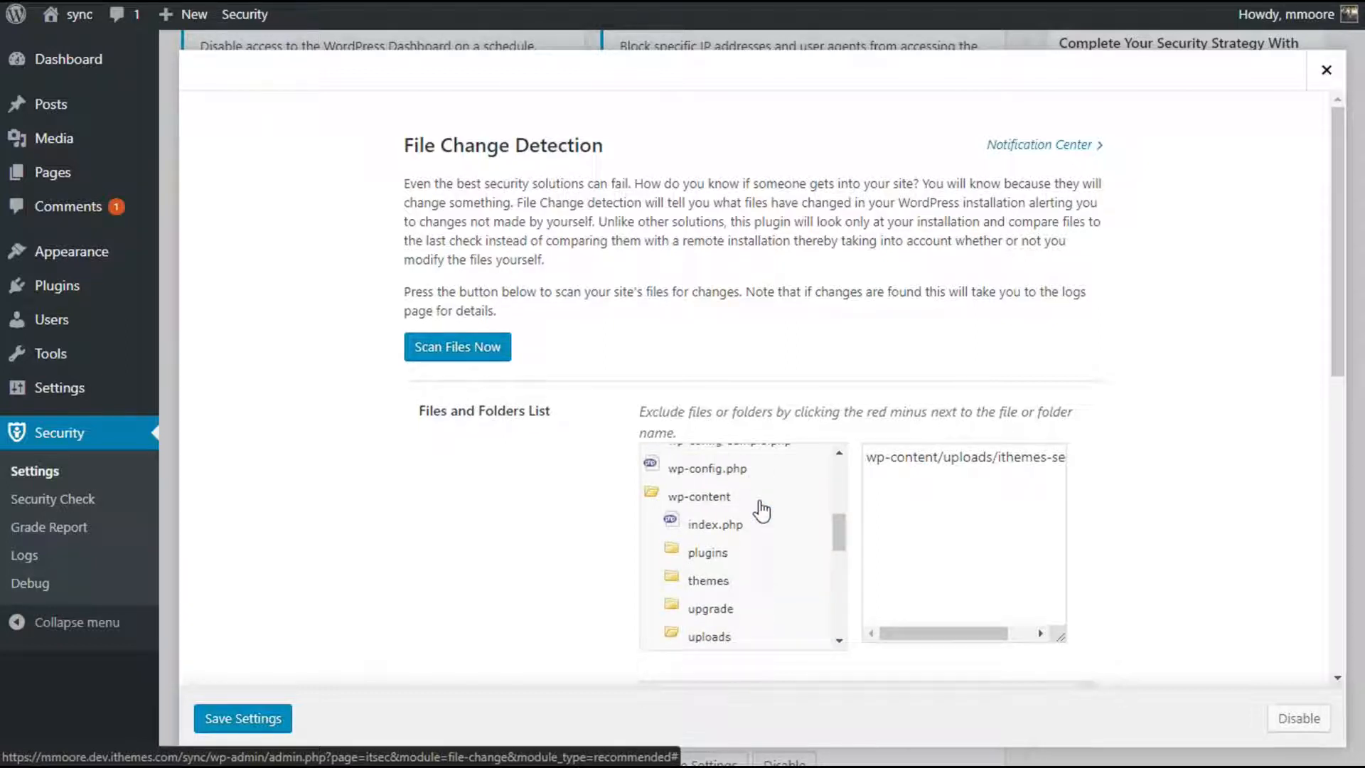
pyautogui.scroll(-1, 760, 510)
pyautogui.scroll(-2, 762, 540)
pyautogui.scroll(1, 762, 590)
pyautogui.scroll(-2, 764, 569)
pyautogui.scroll(3, 755, 589)
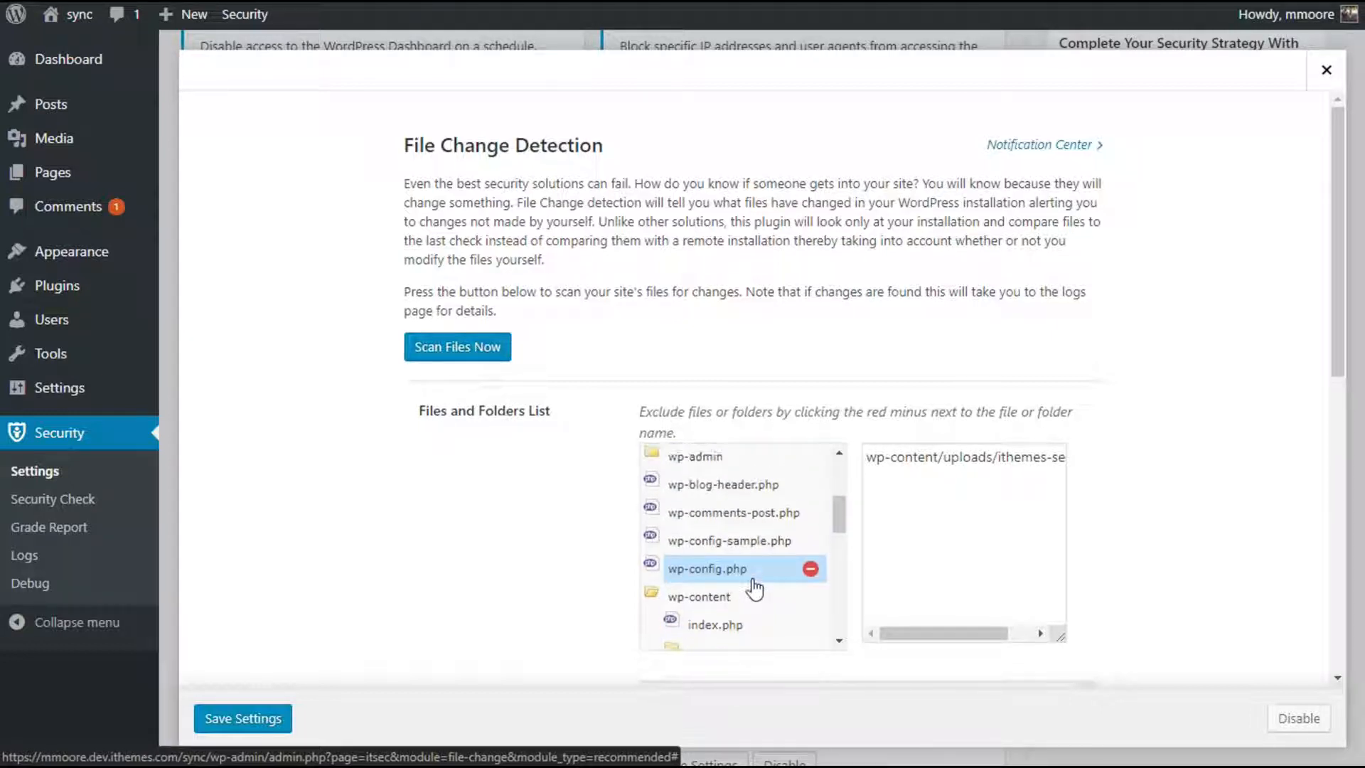
pyautogui.scroll(-1, 755, 588)
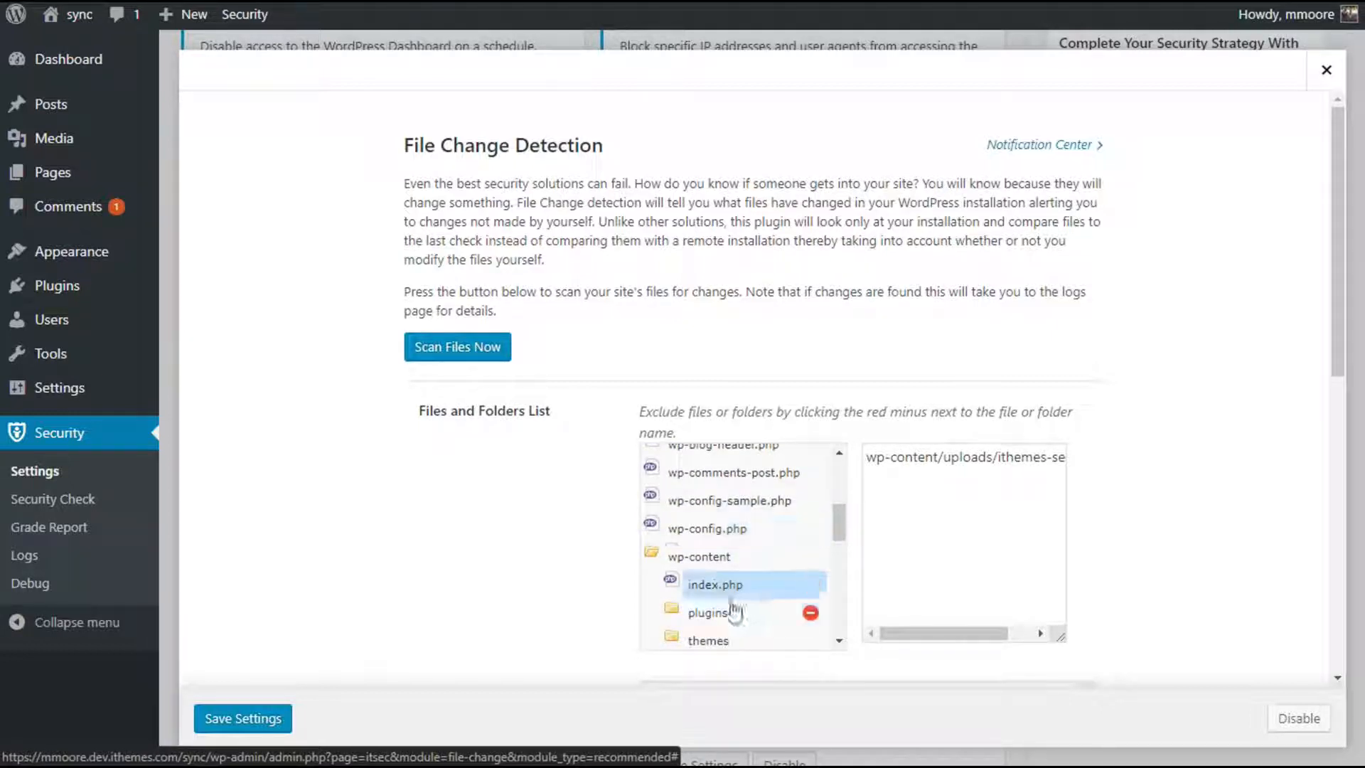
# Step: Exclude the wp-content/plugins/akismet folder from file change detection and check the full paths in the exclusion list
pyautogui.click(730, 611)
pyautogui.scroll(-5, 762, 555)
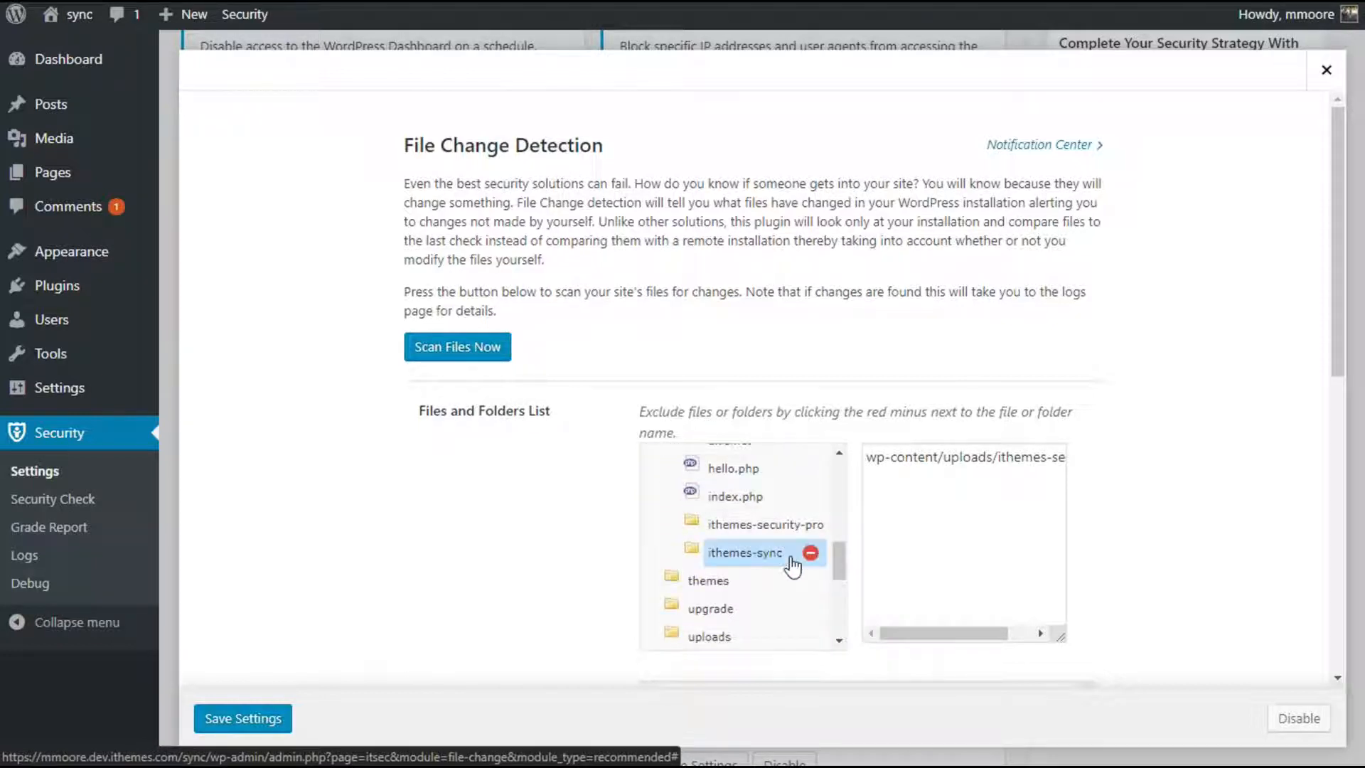
pyautogui.scroll(4, 786, 564)
pyautogui.scroll(-2, 787, 568)
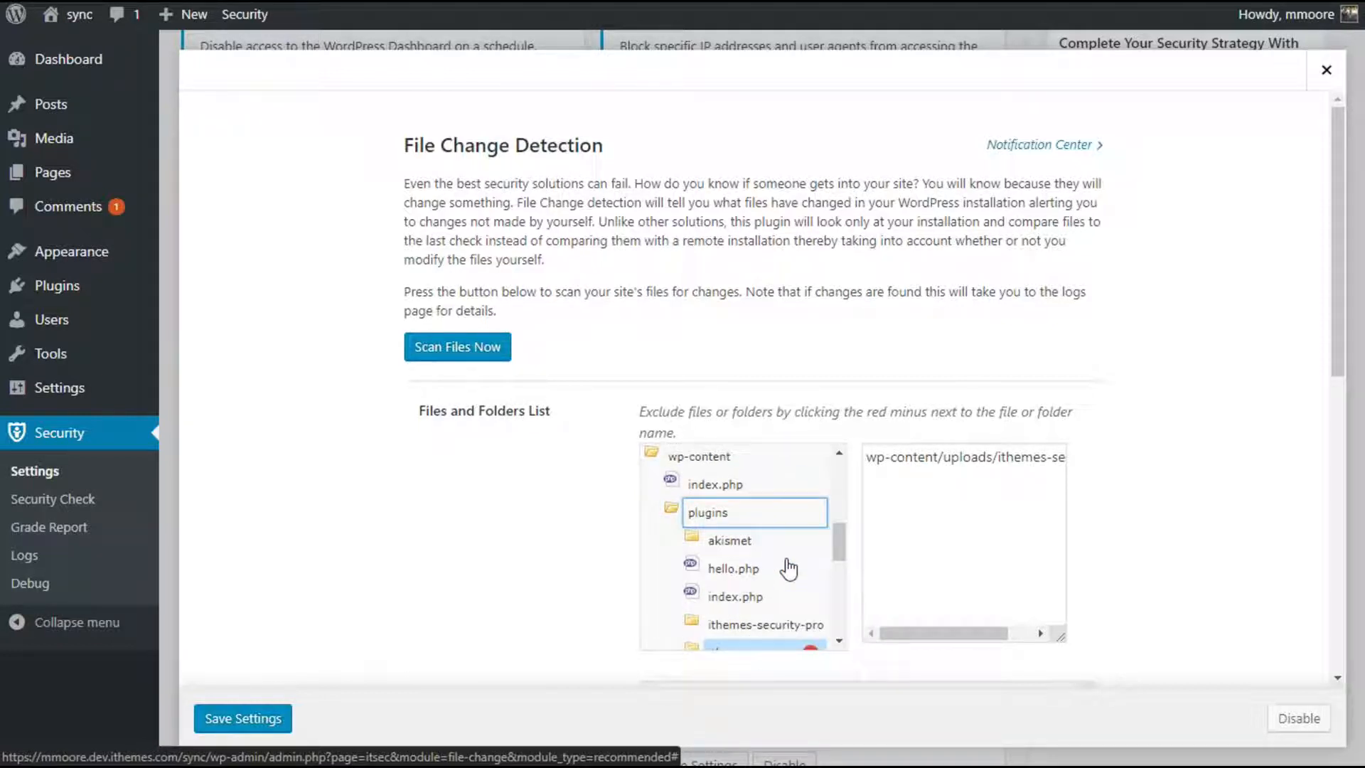
pyautogui.click(733, 552)
pyautogui.scroll(3, 734, 555)
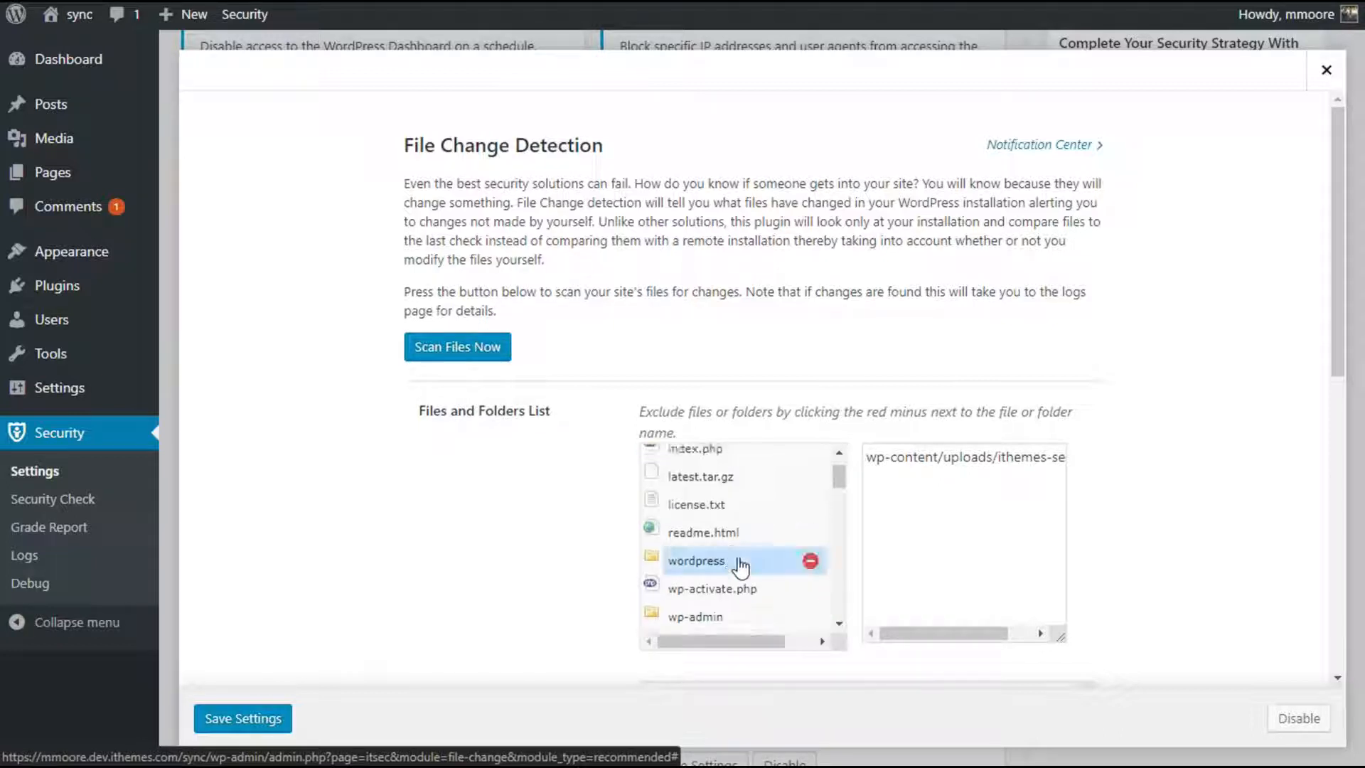
pyautogui.scroll(-5, 738, 566)
pyautogui.scroll(1, 740, 568)
pyautogui.scroll(3, 739, 566)
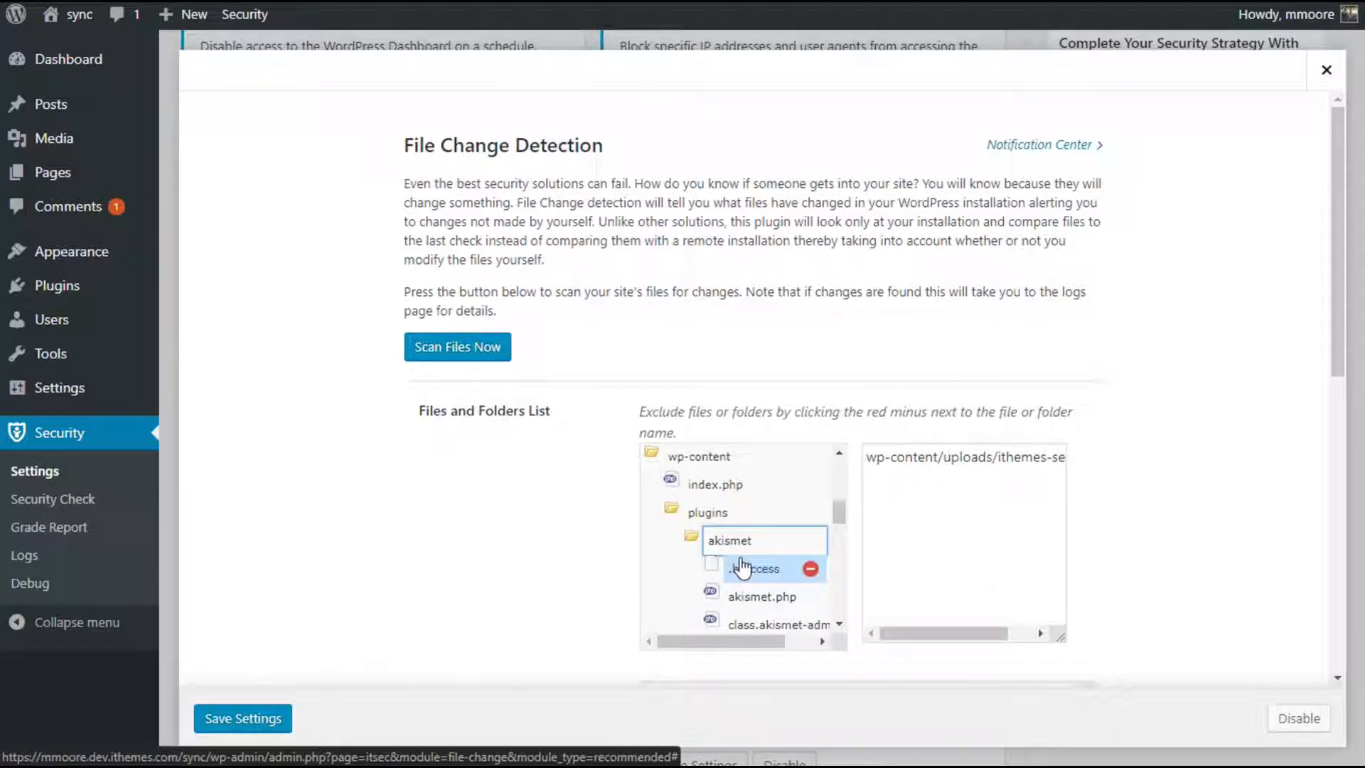
pyautogui.click(811, 542)
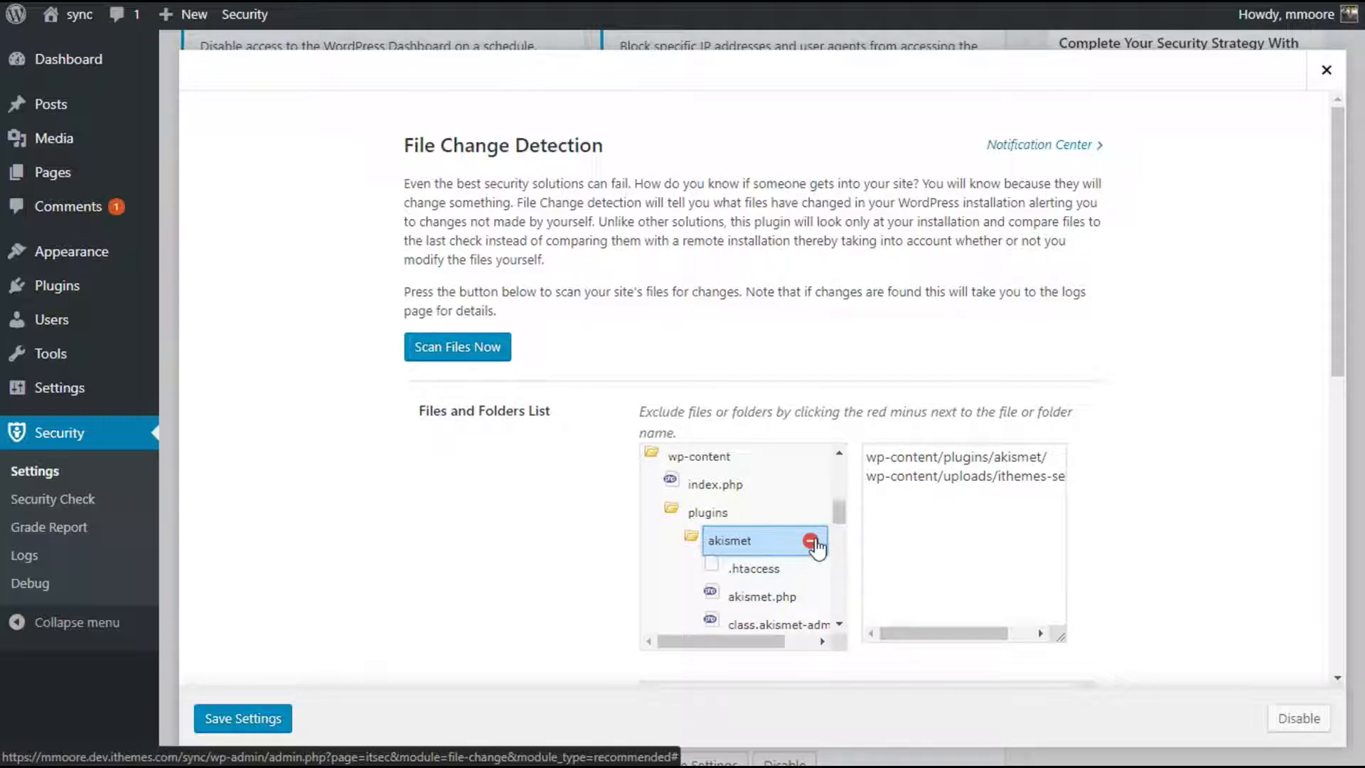
pyautogui.moveTo(903, 632); pyautogui.dragTo(1000, 648)
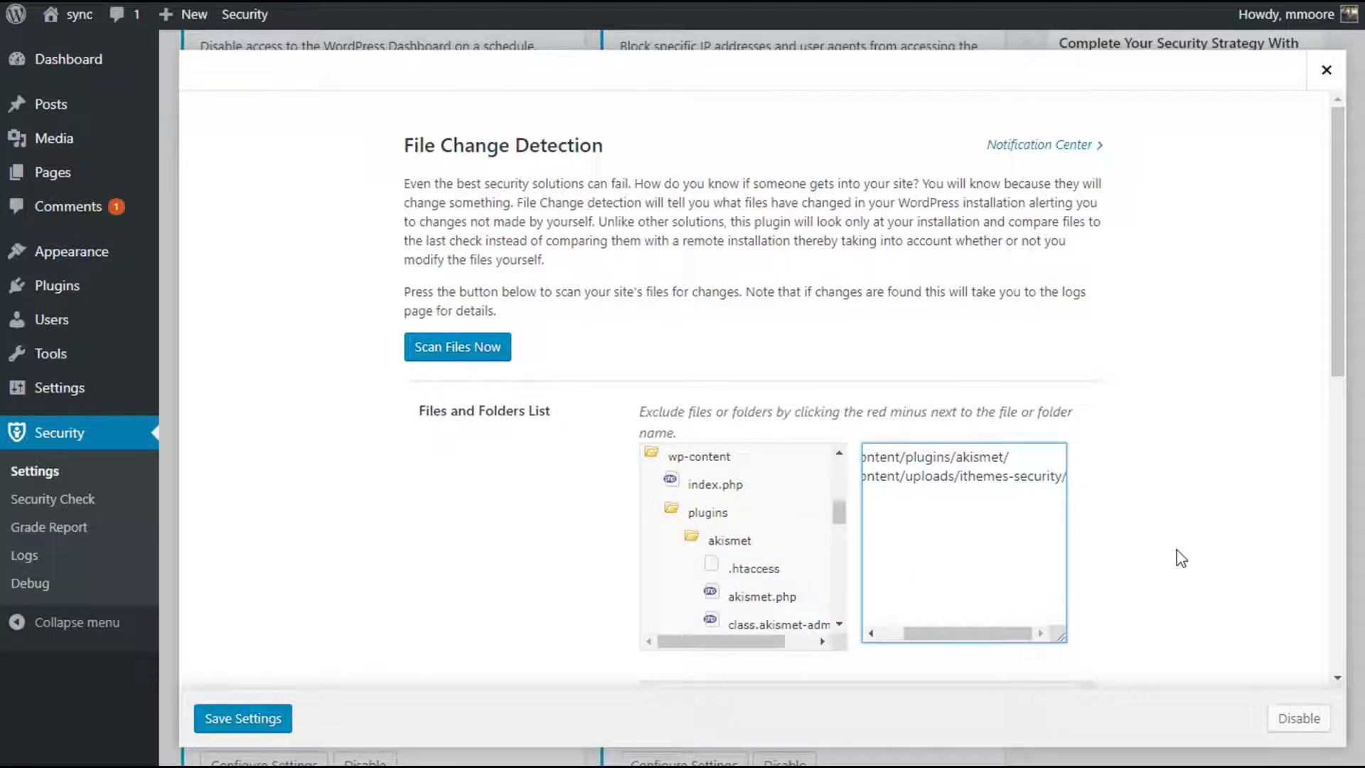
# Step: Review the ignored file types and admin warning option, and close File Change Detection without saving
pyautogui.scroll(-5, 1176, 550)
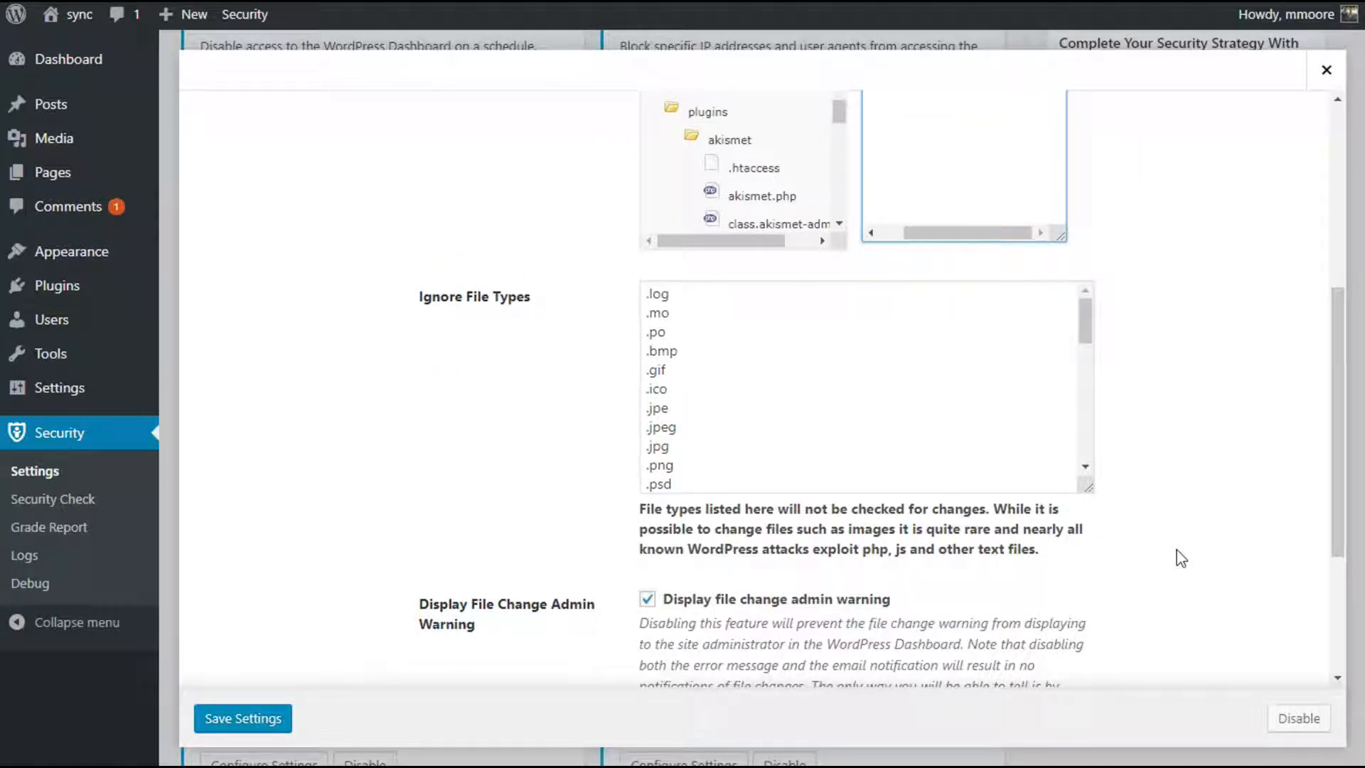
pyautogui.scroll(4, 1180, 558)
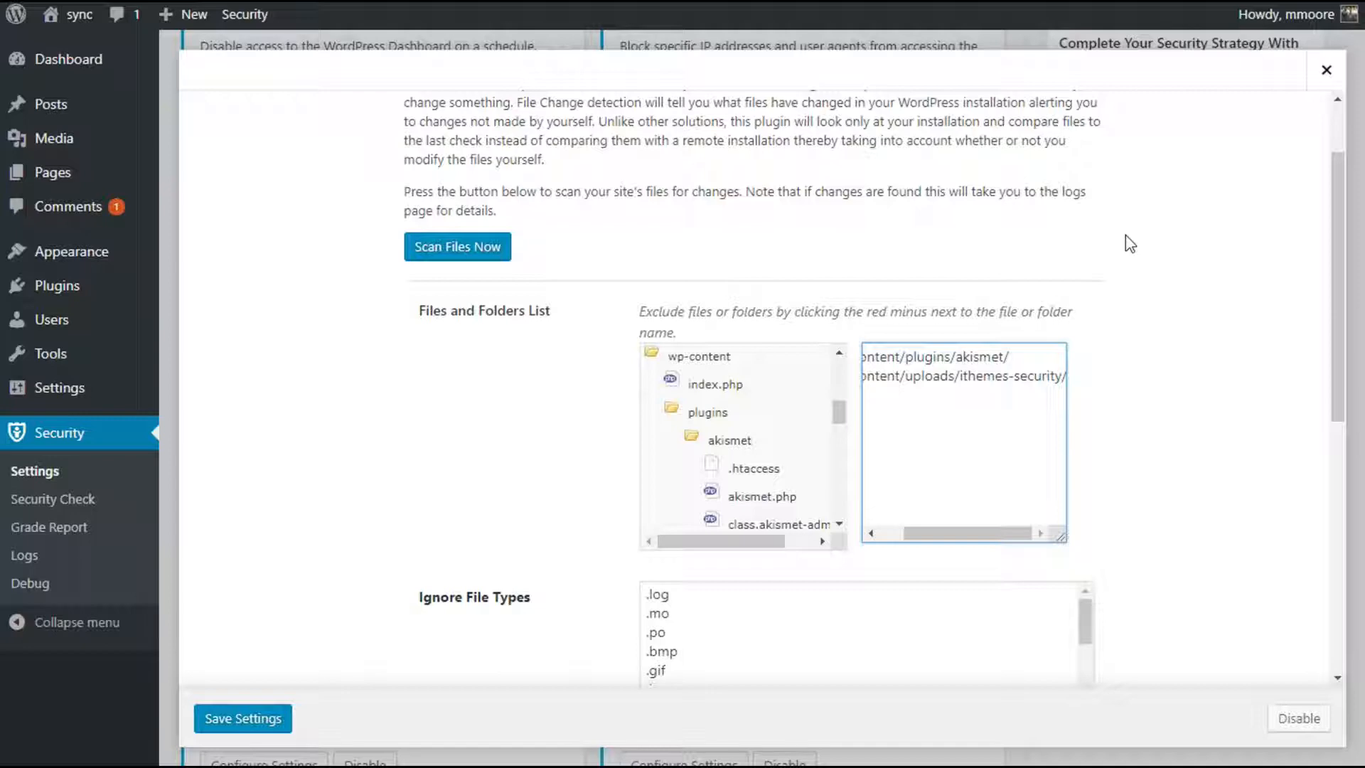
pyautogui.click(1324, 69)
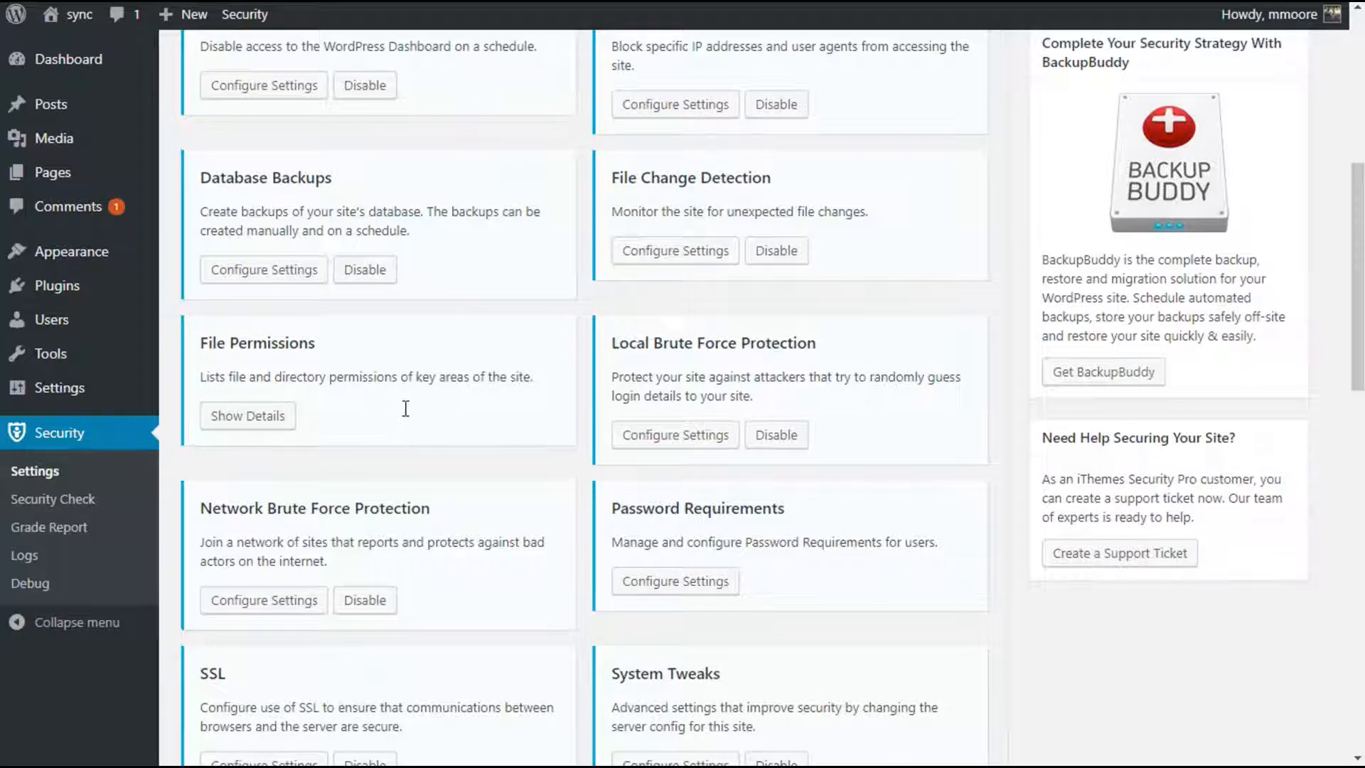
# Step: Check the minimum role for logged user actions in the User Logging module and save its settings
pyautogui.scroll(-15, 405, 408)
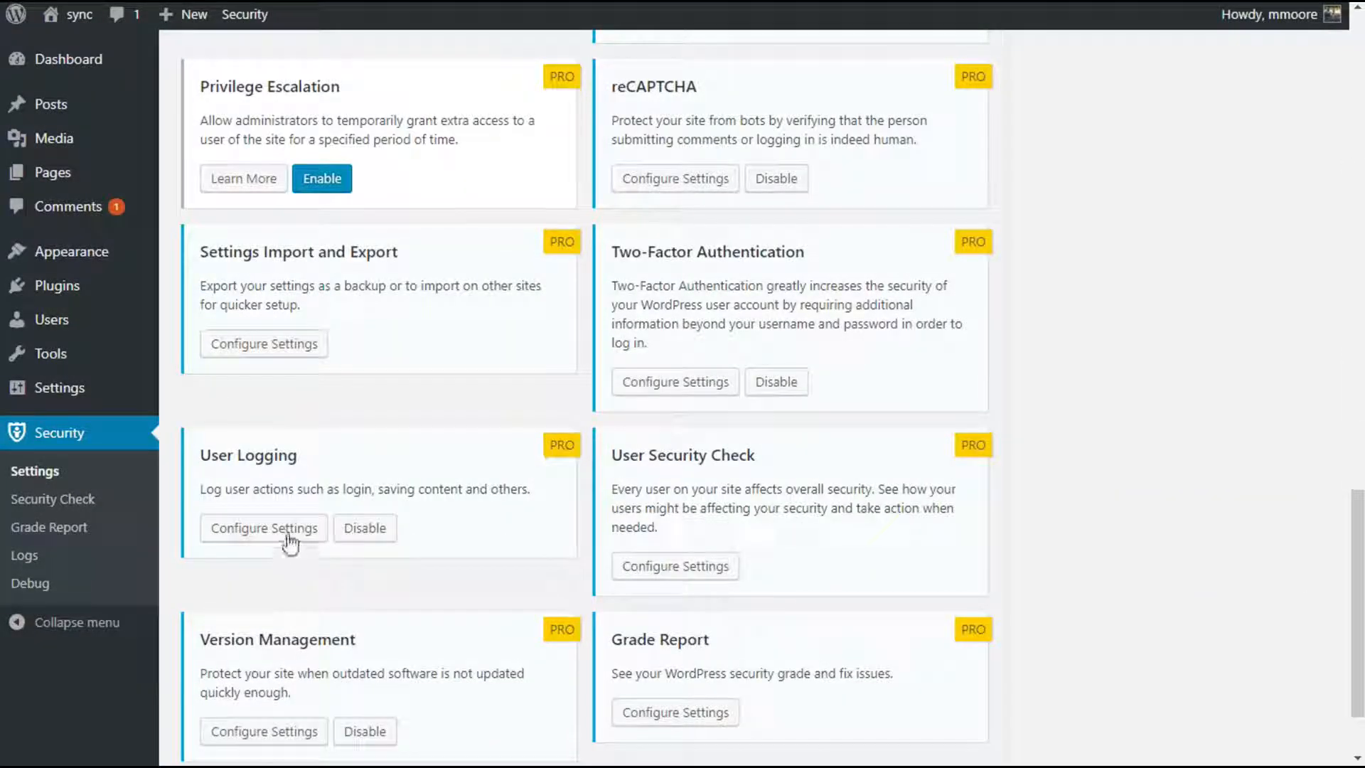
pyautogui.click(288, 534)
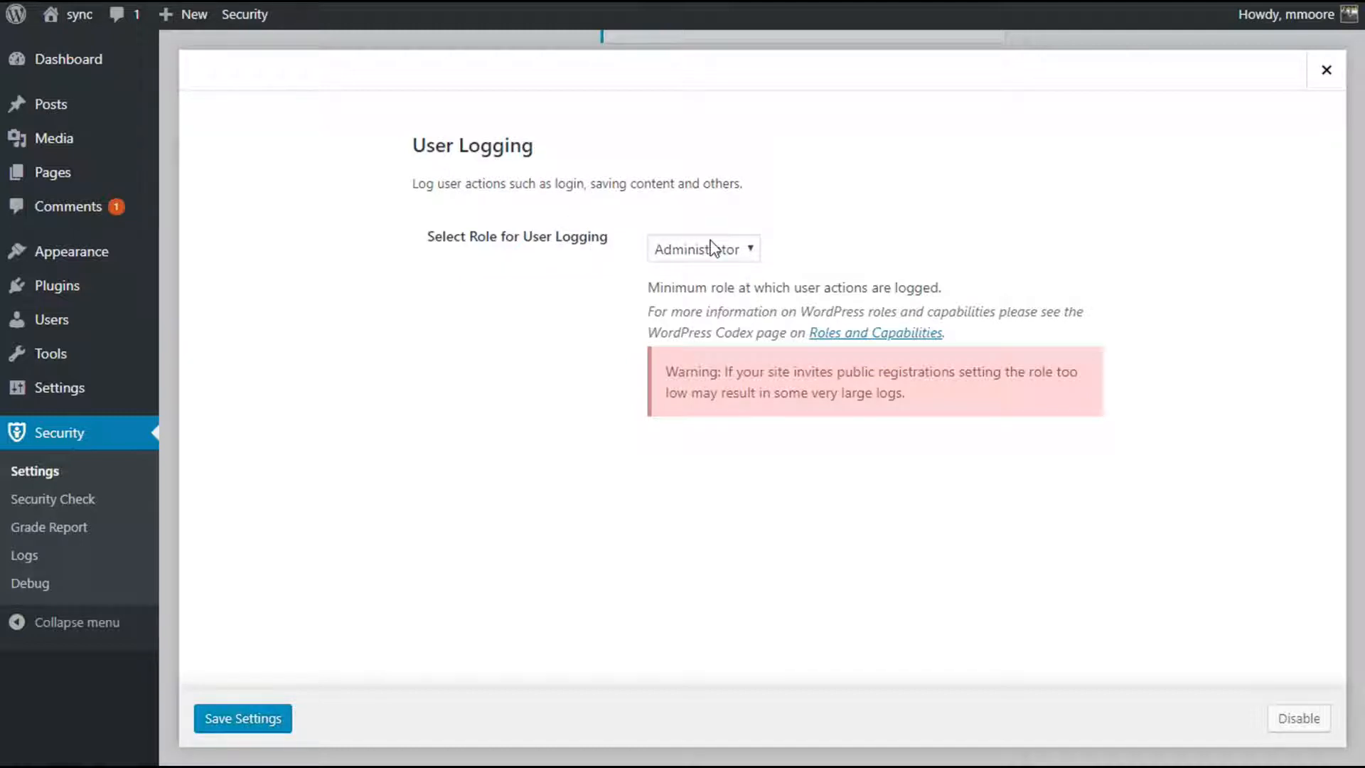
pyautogui.click(241, 720)
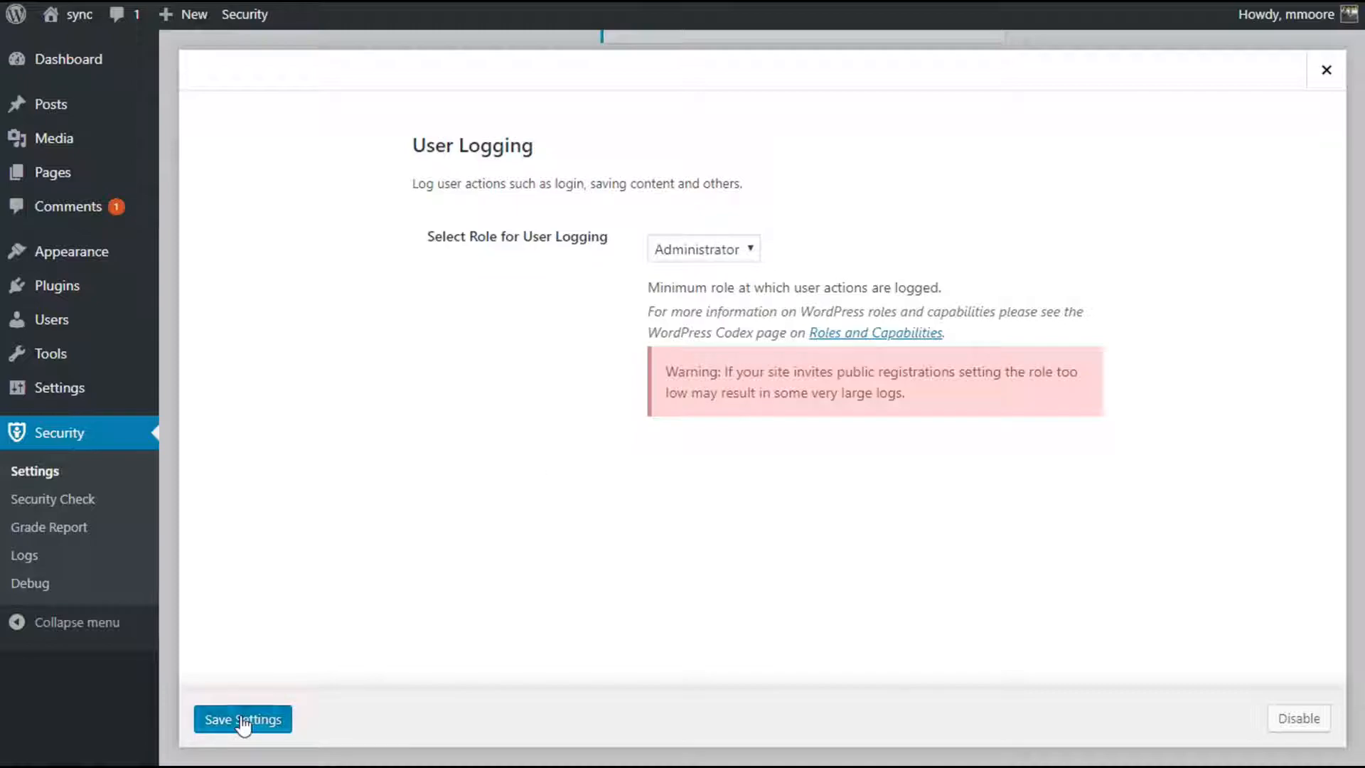
# Step: Open the security logs and check which modules the entries can be filtered by
pyautogui.scroll(4, 407, 510)
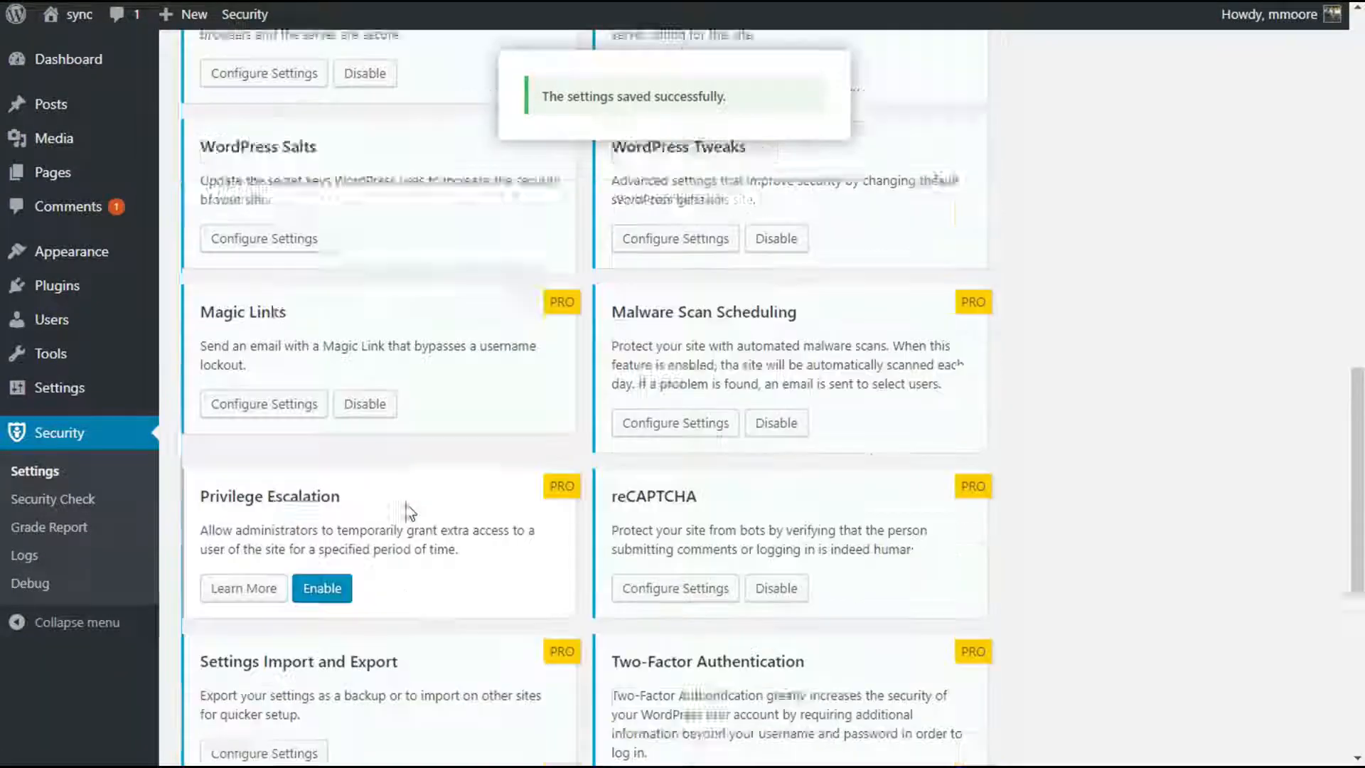
pyautogui.scroll(15, 406, 510)
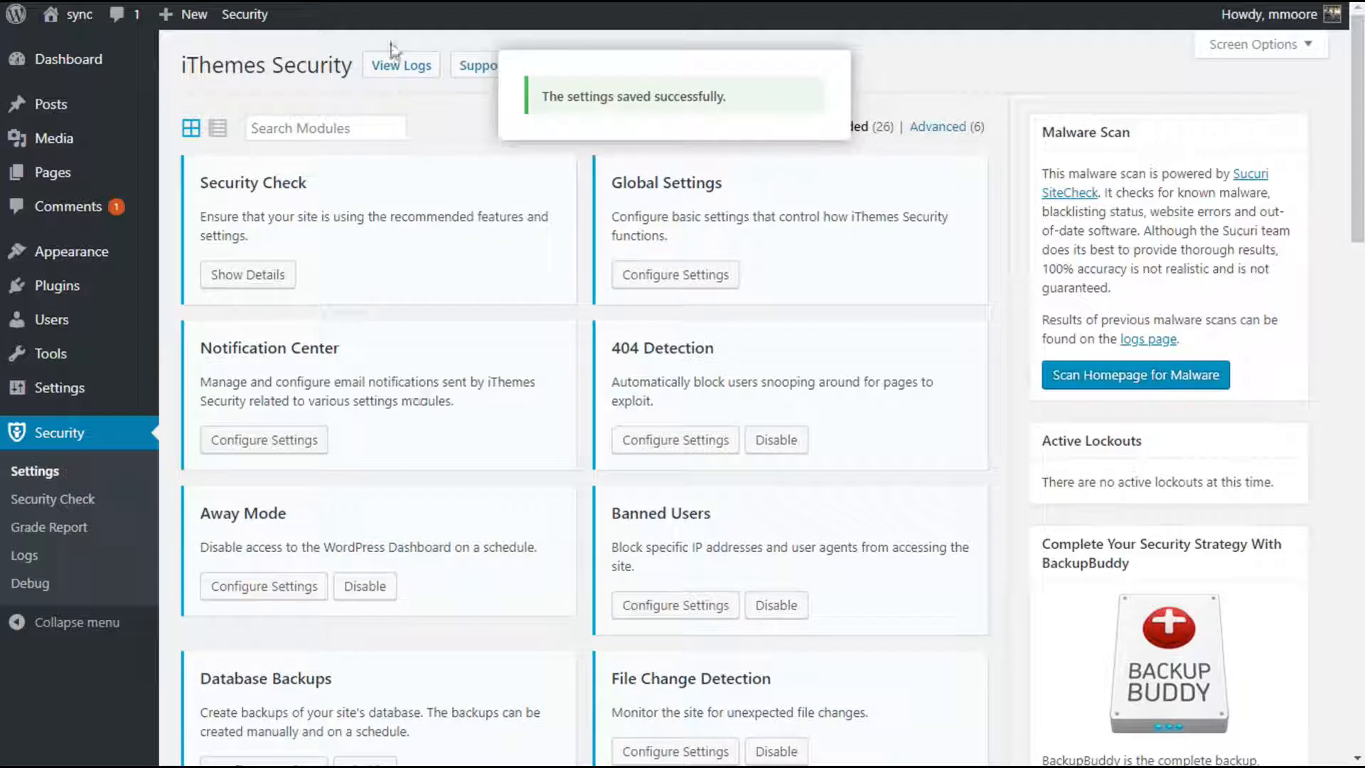
pyautogui.click(399, 71)
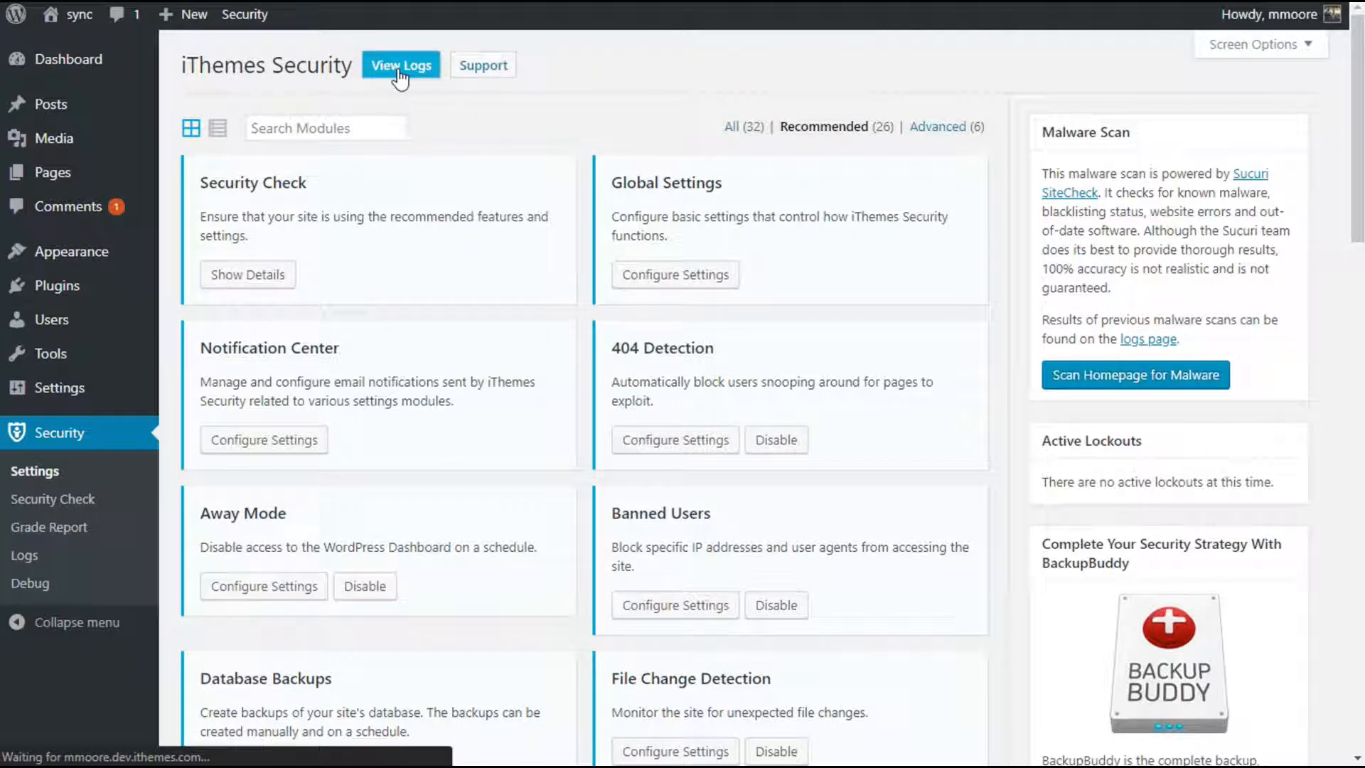
pyautogui.click(225, 164)
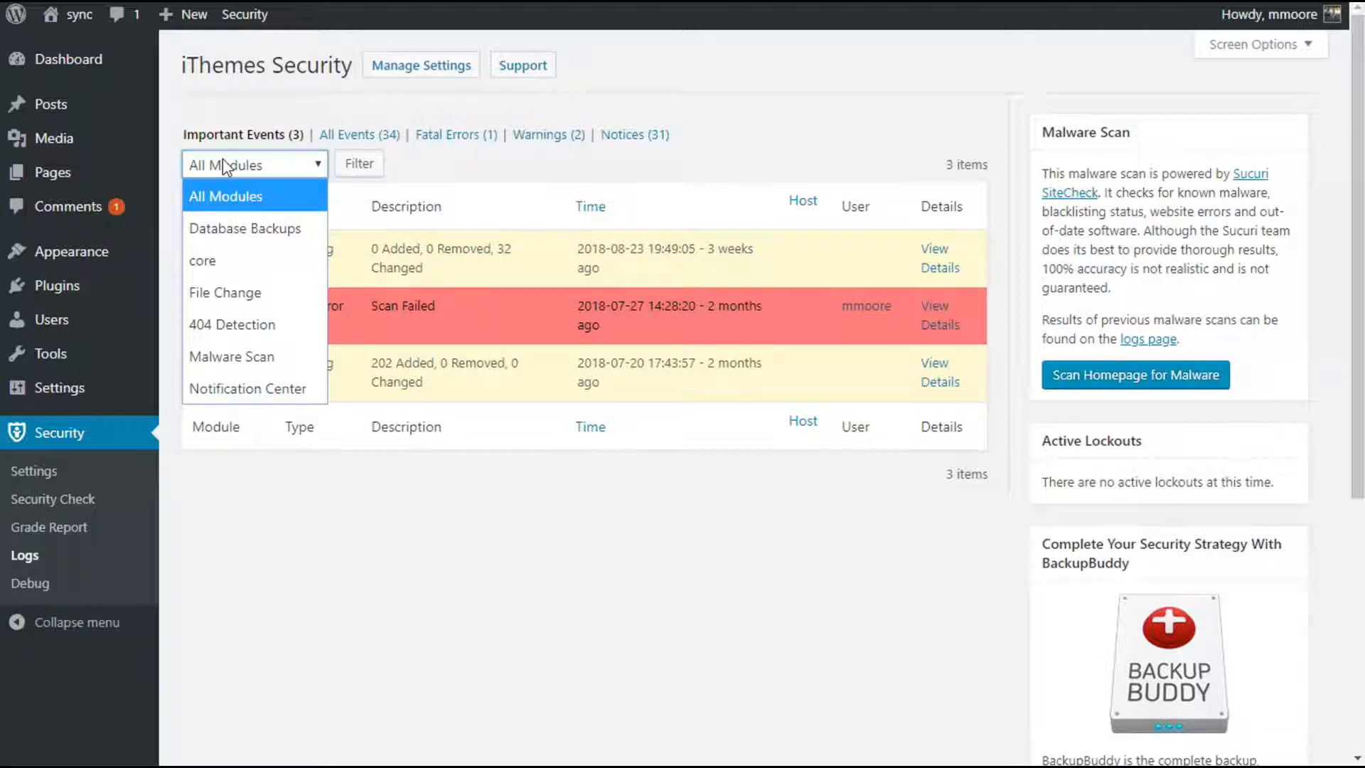
pyautogui.click(223, 161)
# Step: Activate the Hello Dolly and Akismet Anti-Spam plugins, and return to the security logs
pyautogui.click(81, 278)
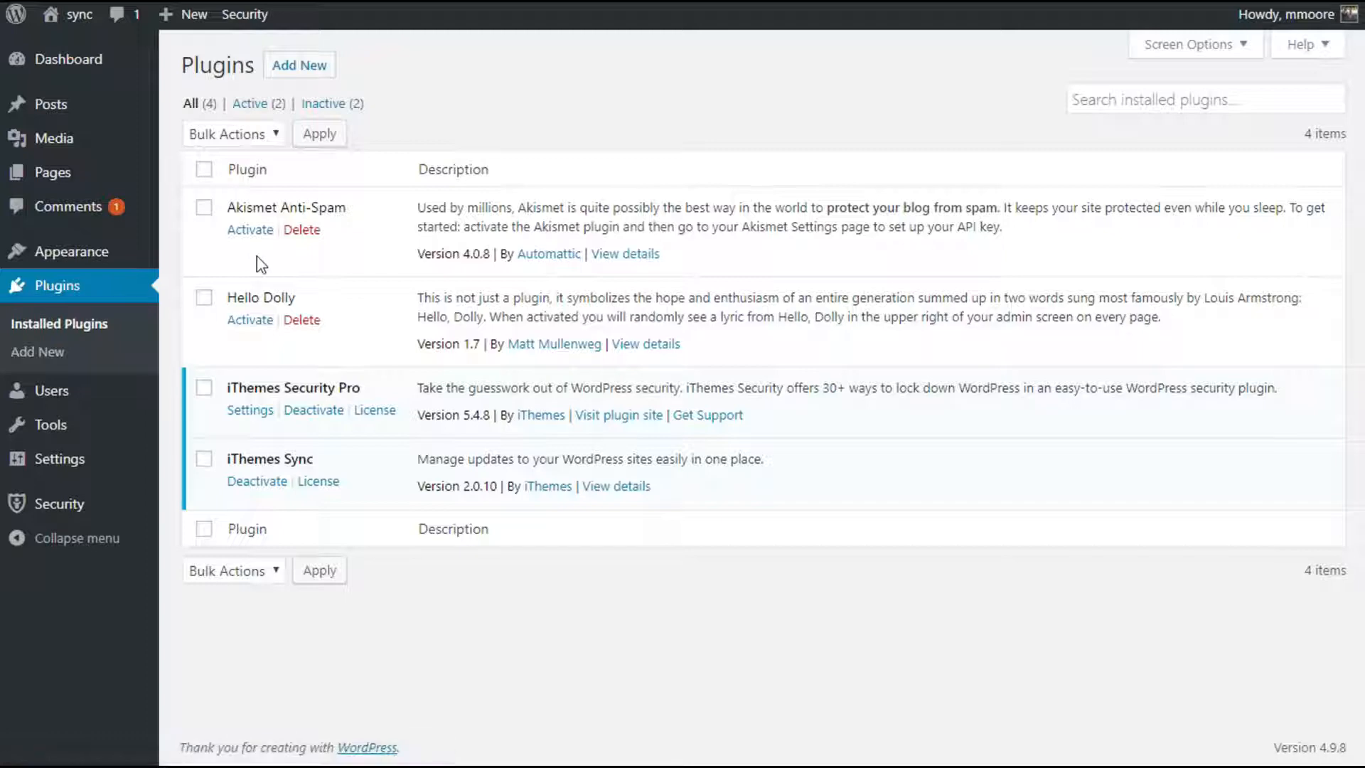
pyautogui.click(249, 321)
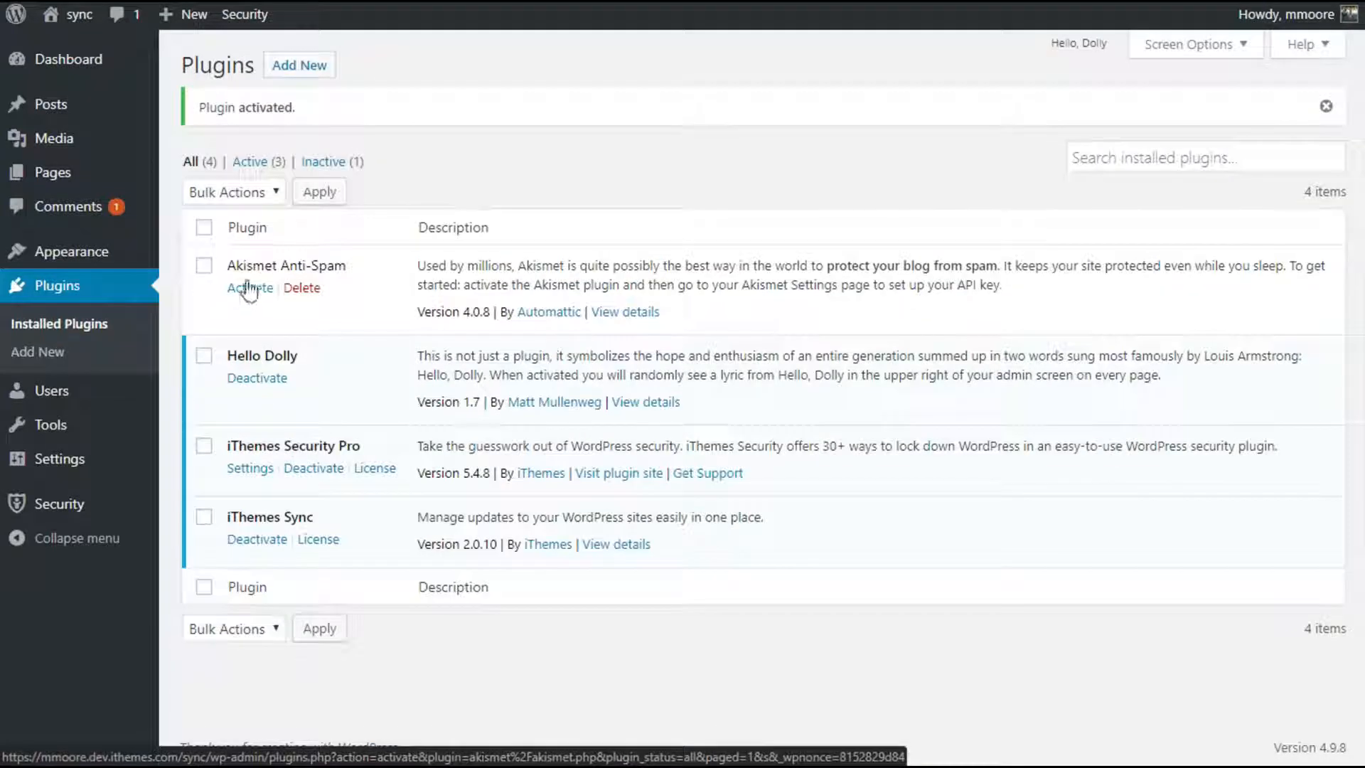
pyautogui.click(248, 287)
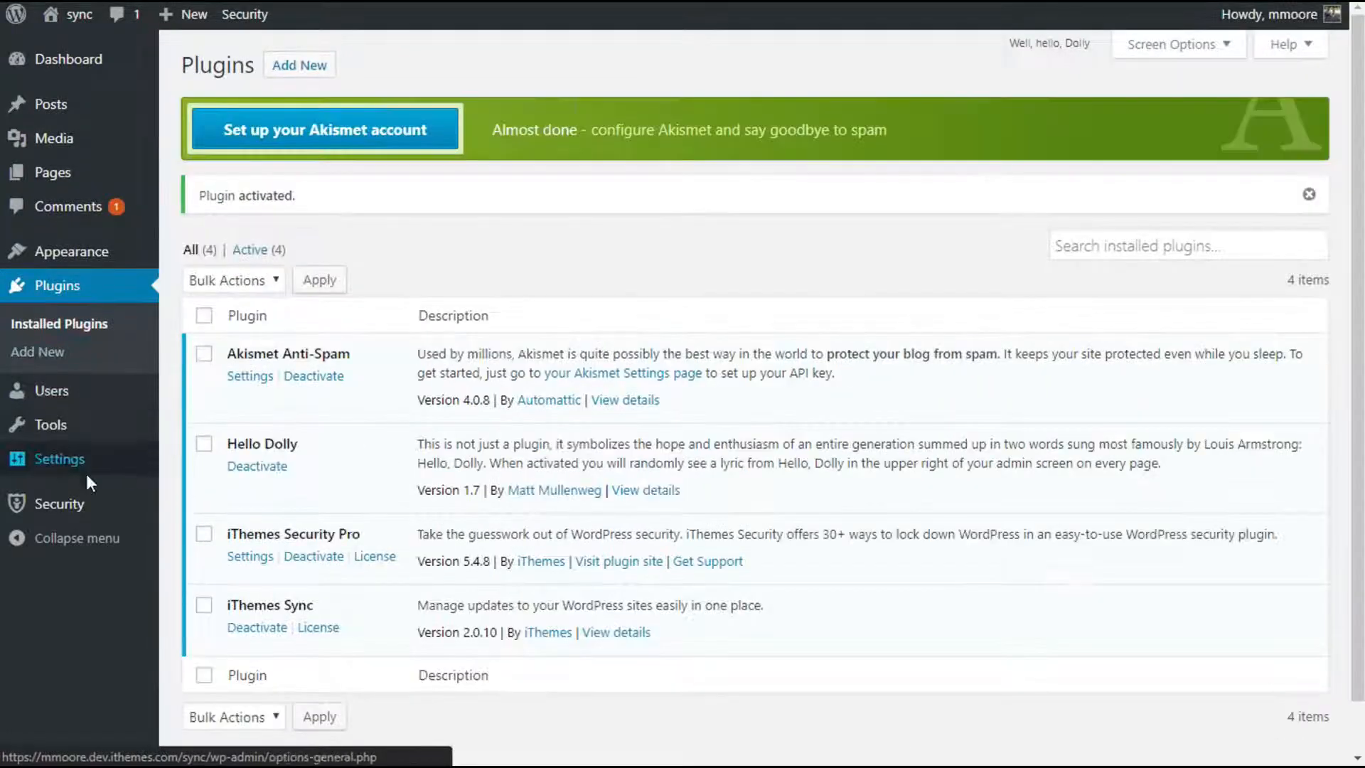
pyautogui.moveTo(71, 503)
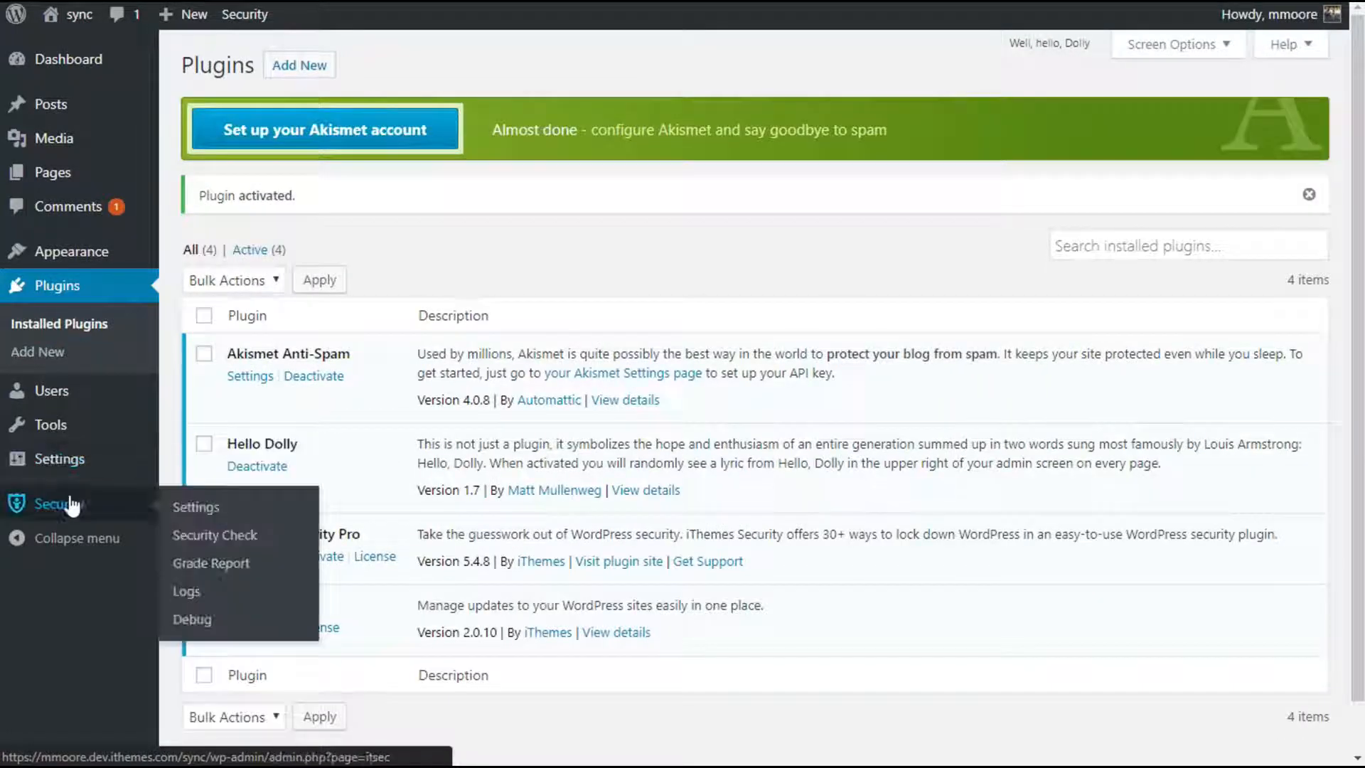
pyautogui.click(195, 592)
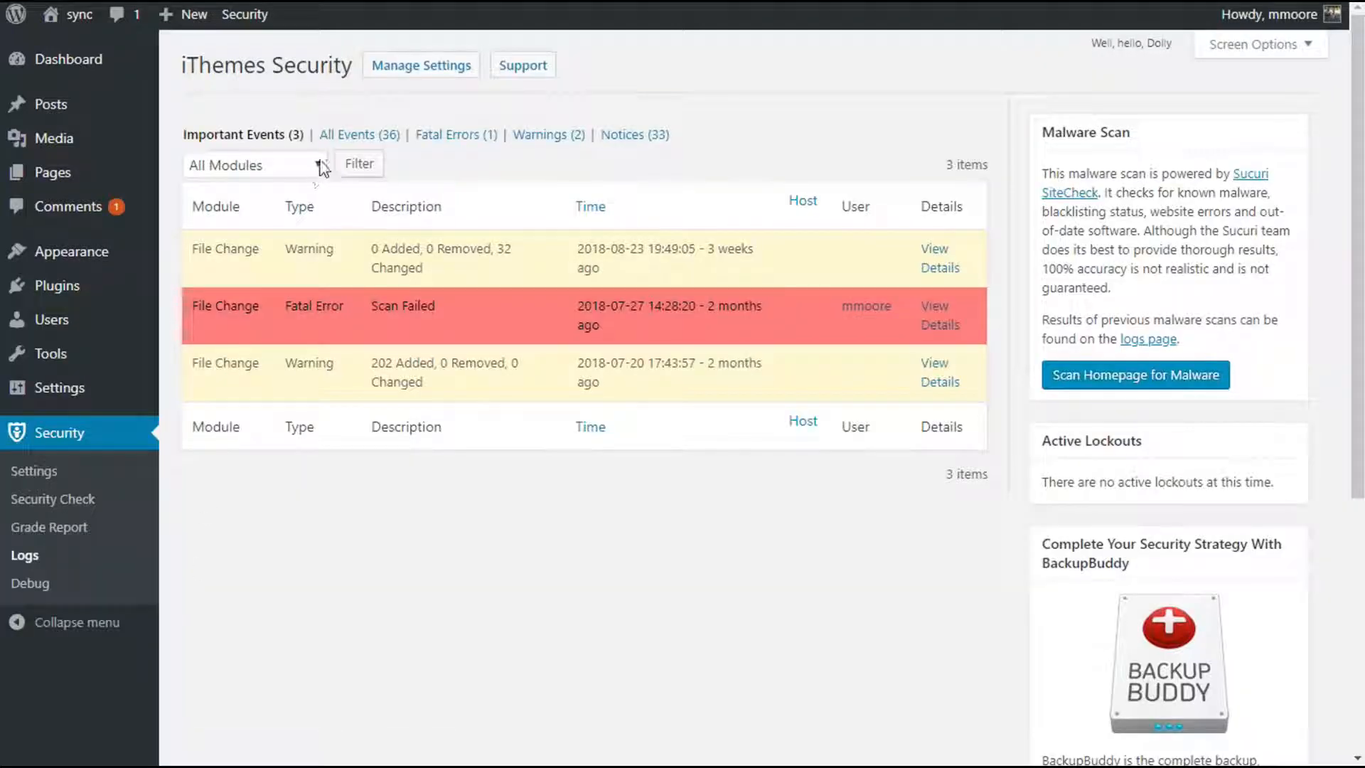
# Step: Show all events in the security logs and filter them by the User Logging module
pyautogui.click(347, 135)
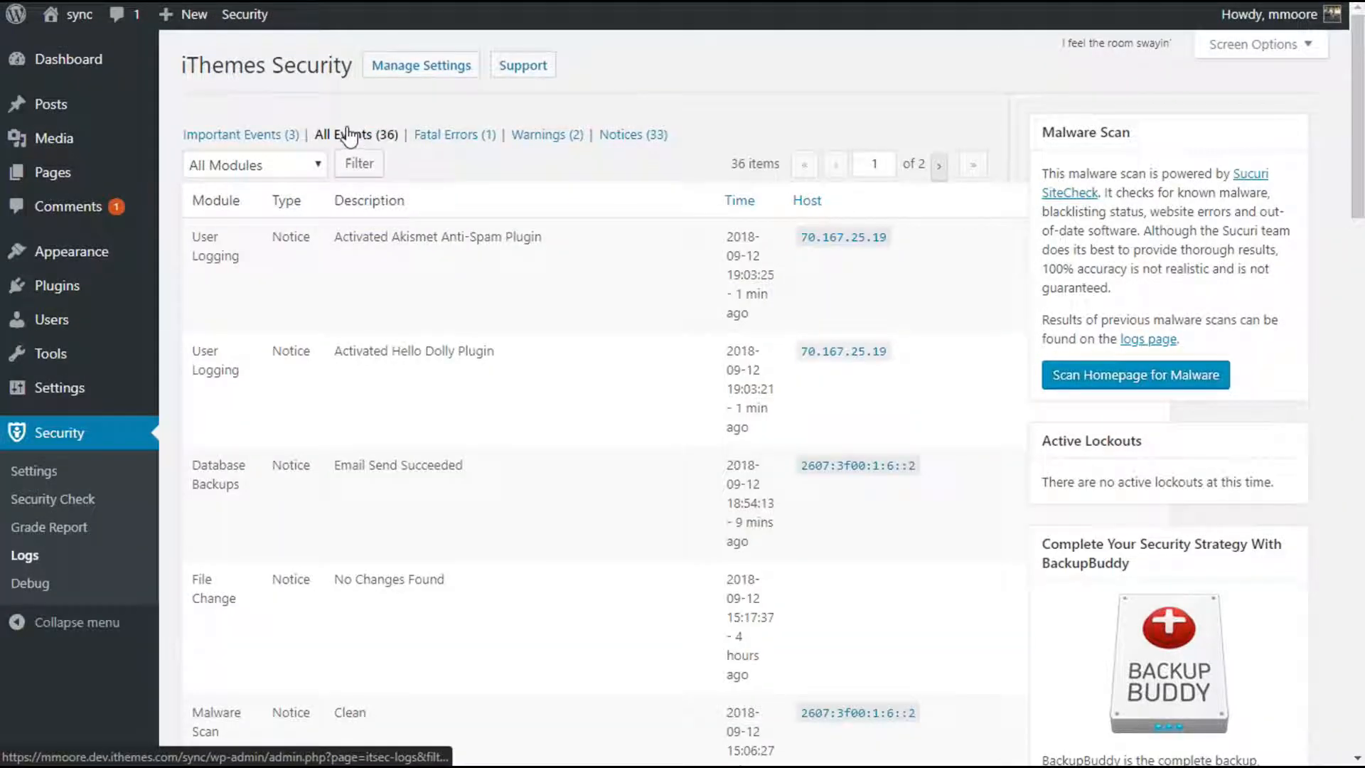
pyautogui.click(260, 166)
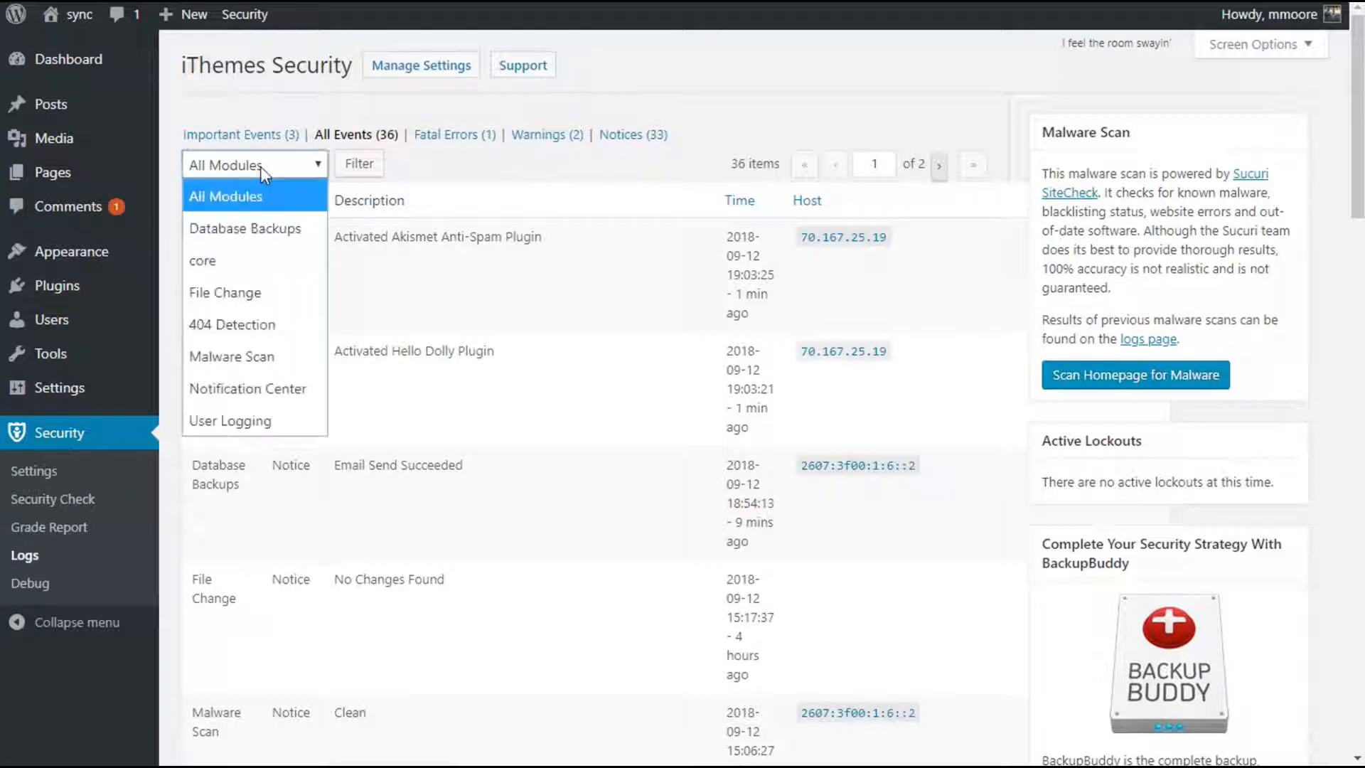
pyautogui.click(242, 413)
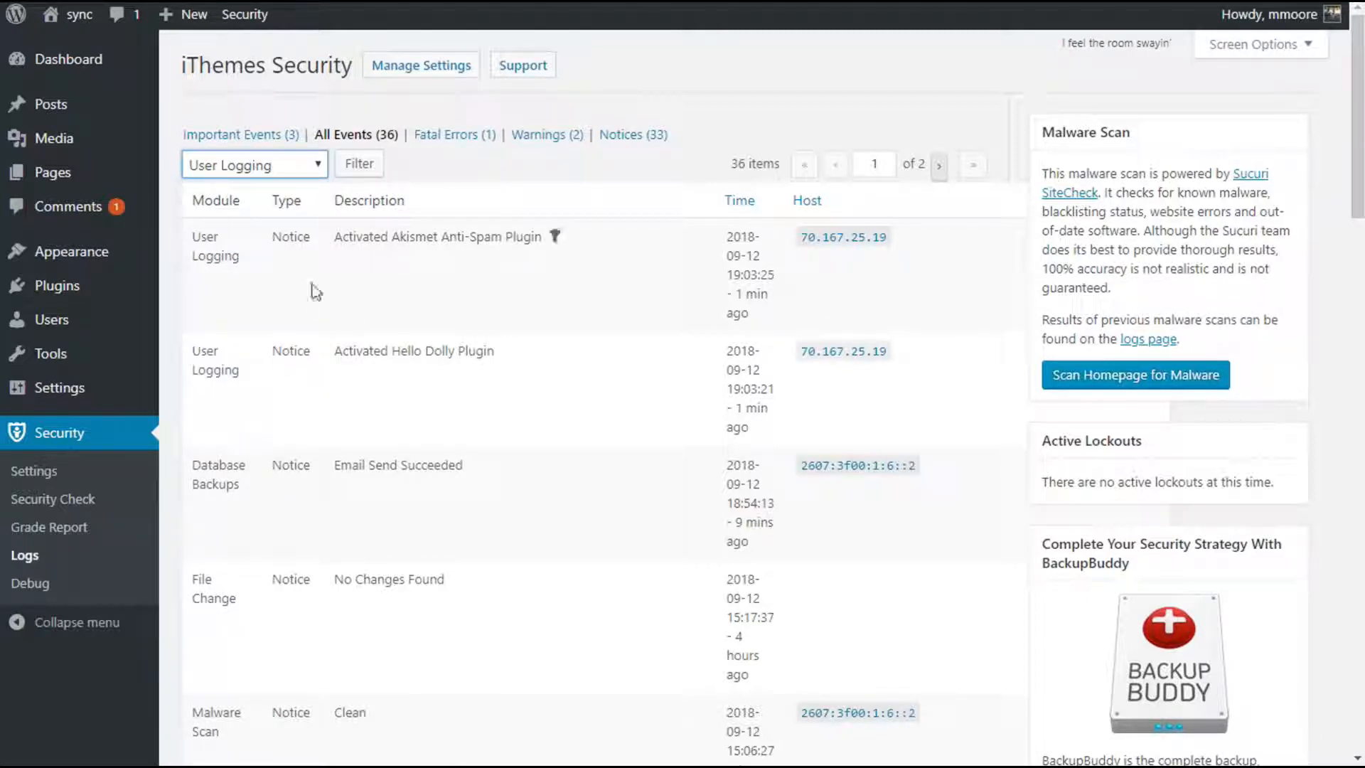
pyautogui.click(356, 171)
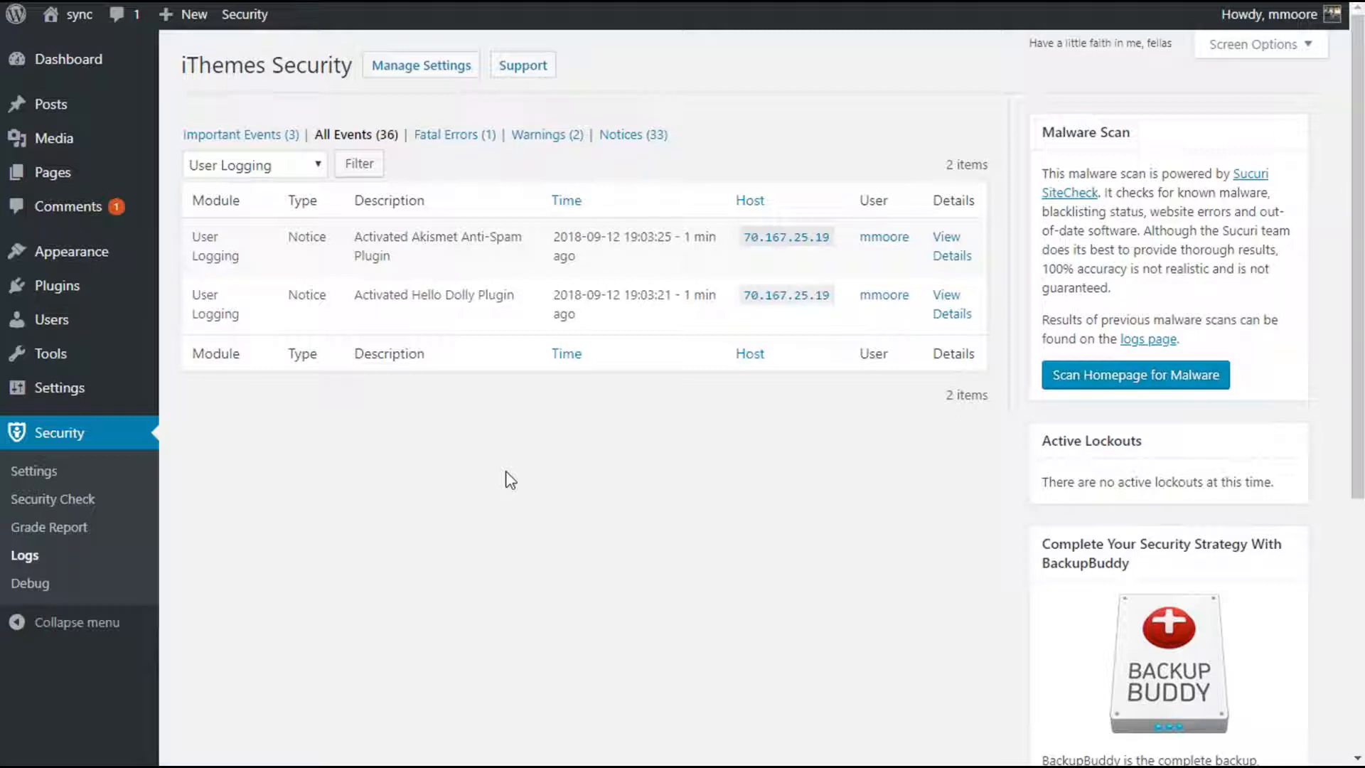
# Step: Review the file-writing permission and the host, user and community lockout messages in Global Settings, and close them without saving
pyautogui.click(84, 471)
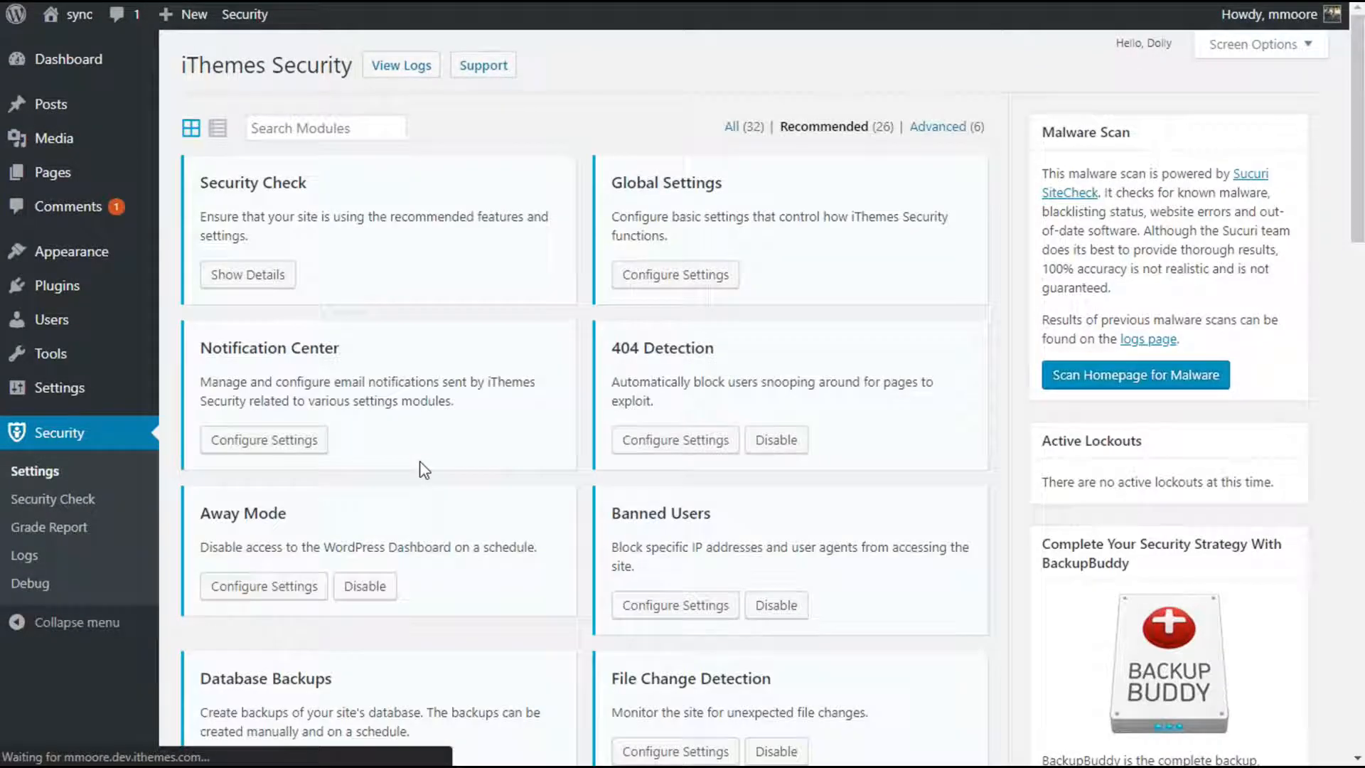
pyautogui.click(671, 275)
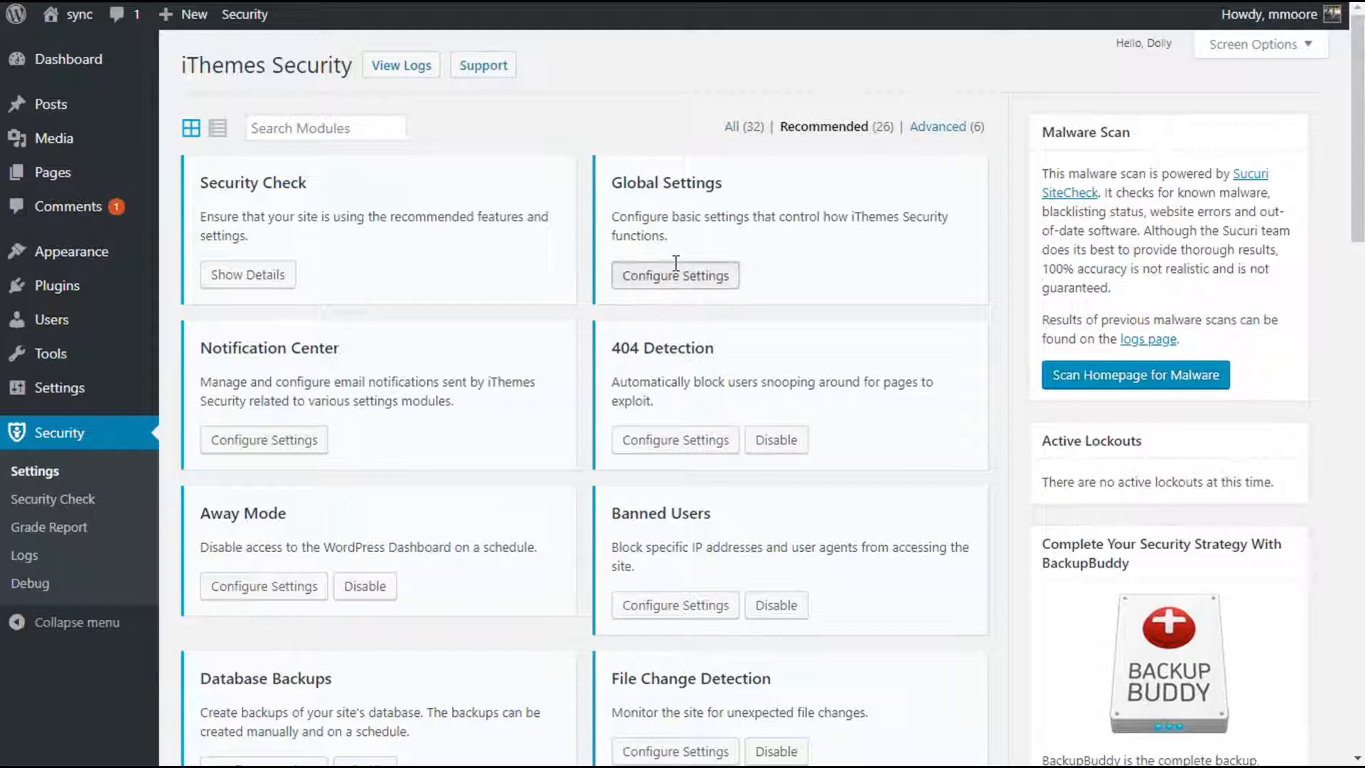
pyautogui.scroll(-5, 676, 263)
pyautogui.scroll(4, 676, 263)
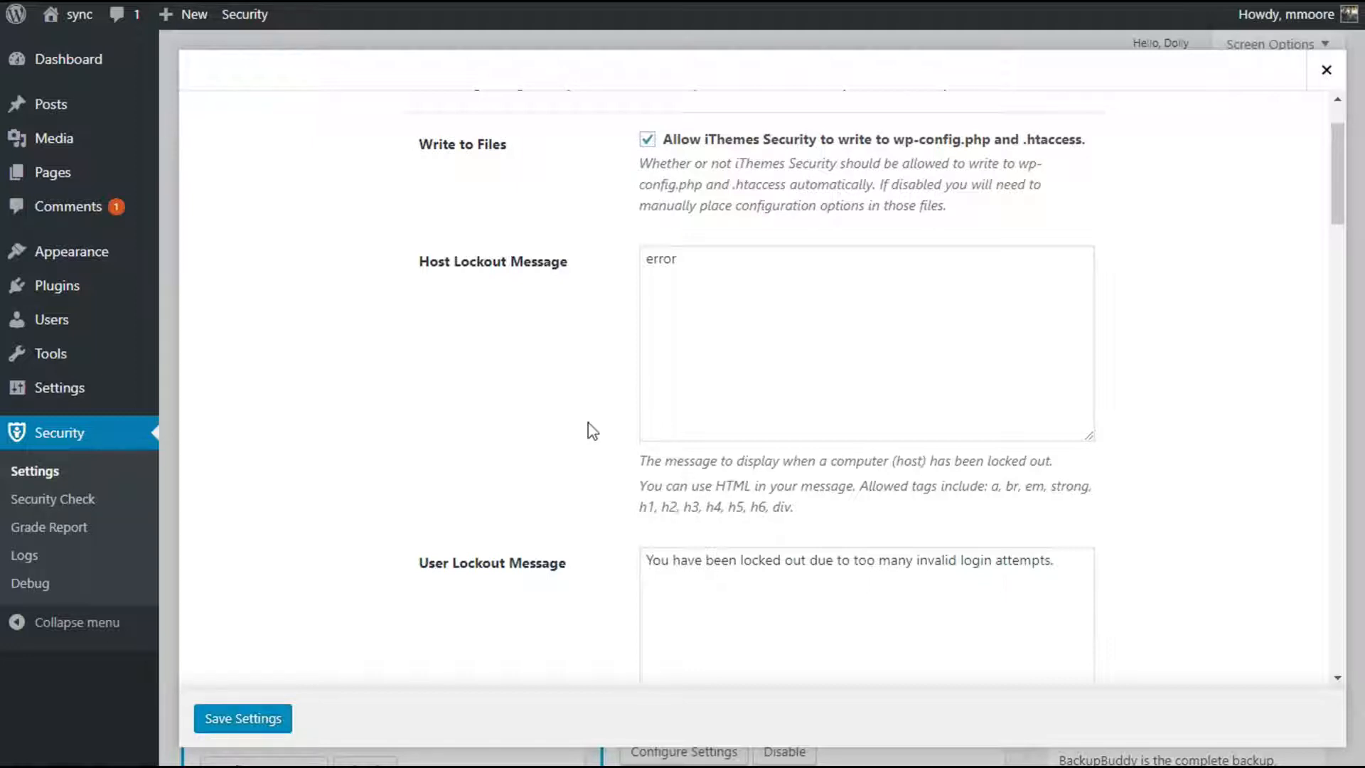
pyautogui.scroll(-1, 592, 431)
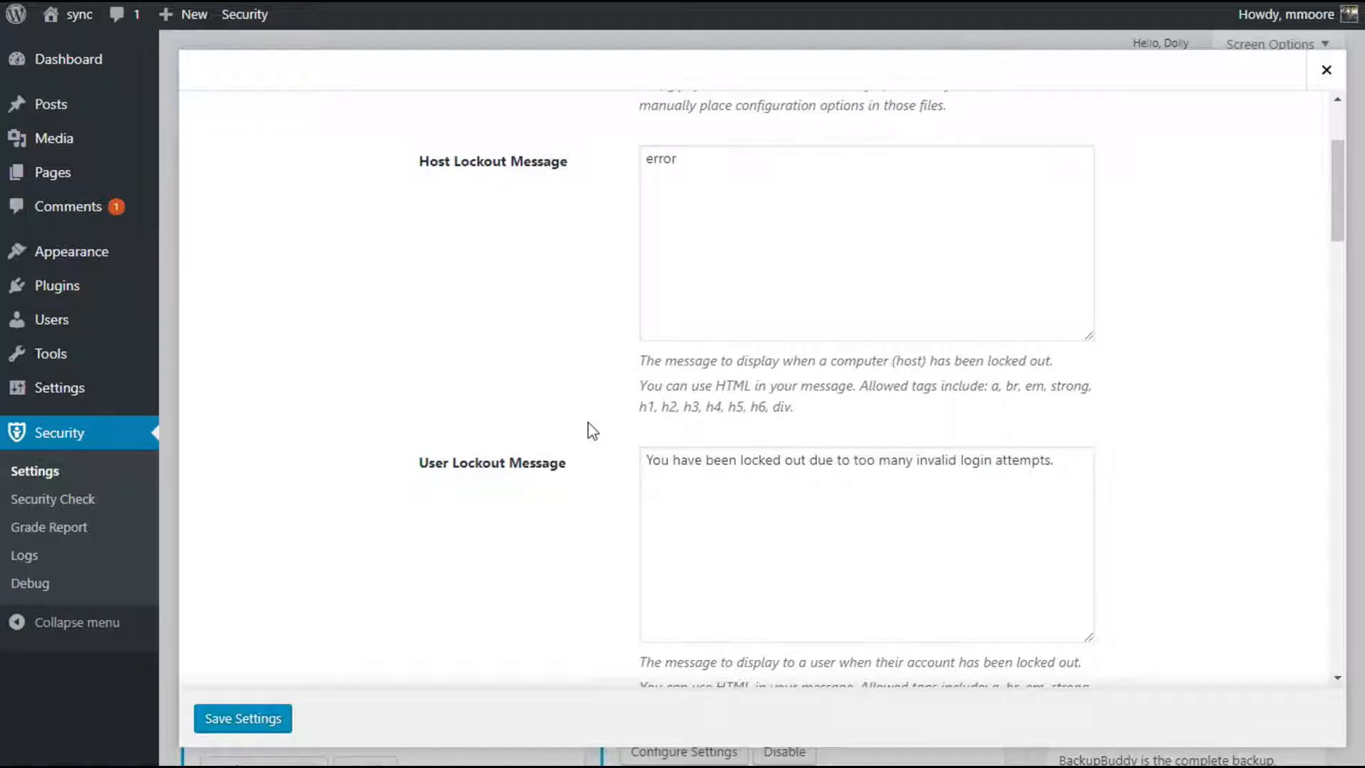
pyautogui.scroll(-2, 592, 431)
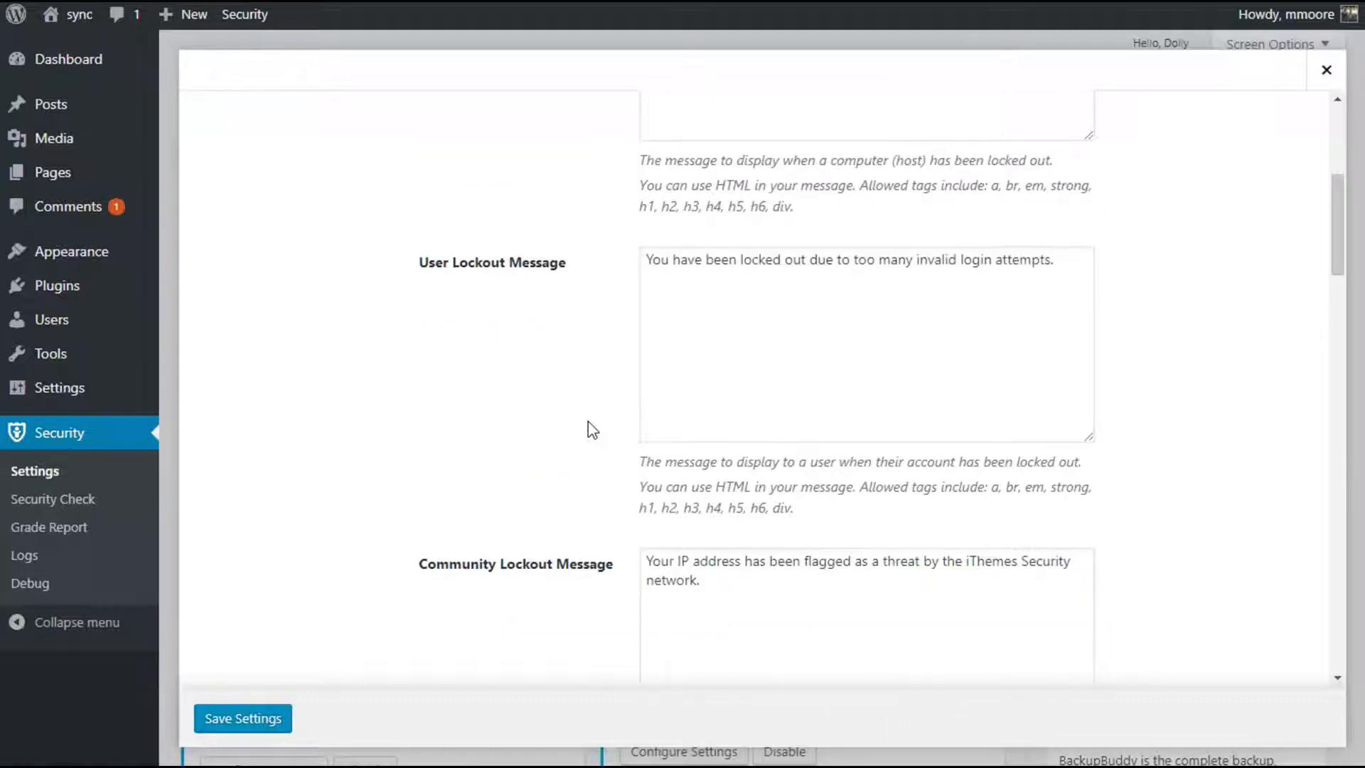
pyautogui.scroll(4, 592, 431)
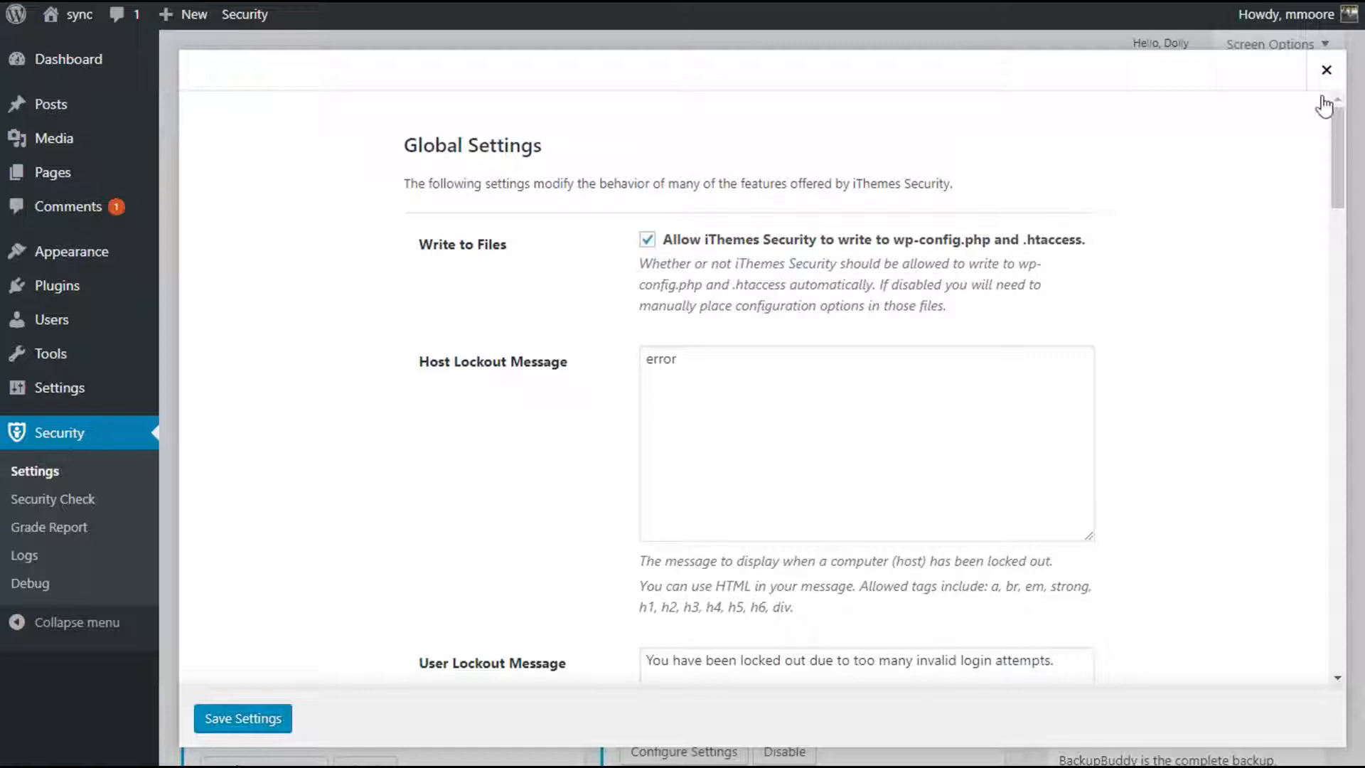
pyautogui.click(1320, 72)
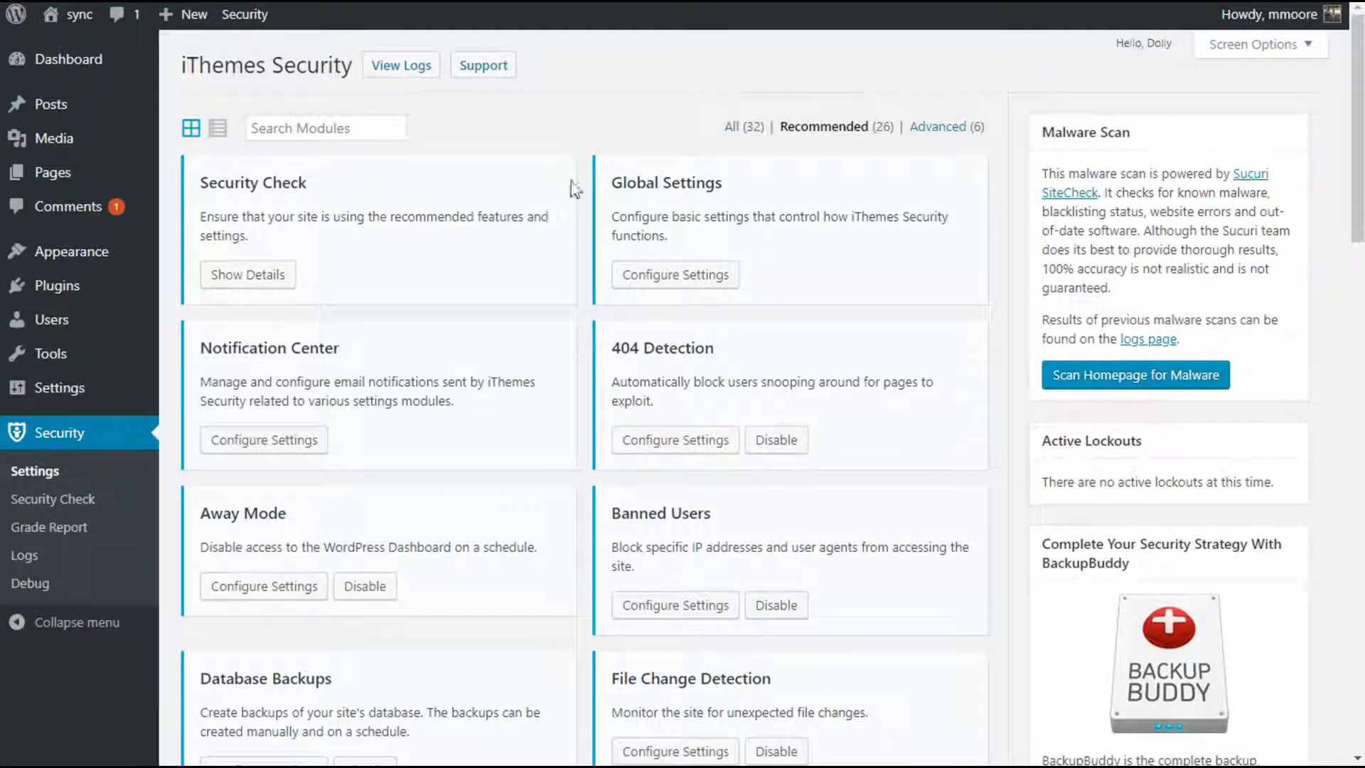